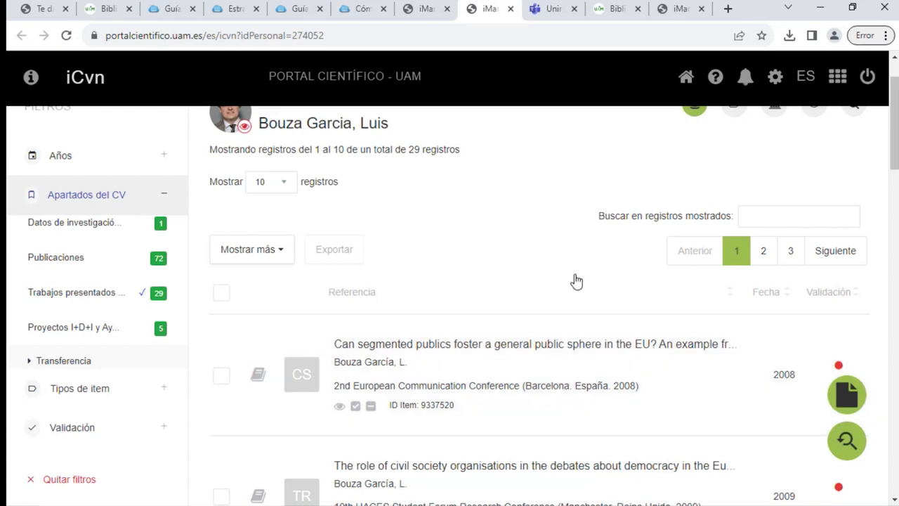
Start a new CV item filed under Trabajos presentados en Congresos u Otros Eventos
{"action": "scroll", "coordinate": [578, 281], "scroll_direction": "down", "scroll_amount": 2}
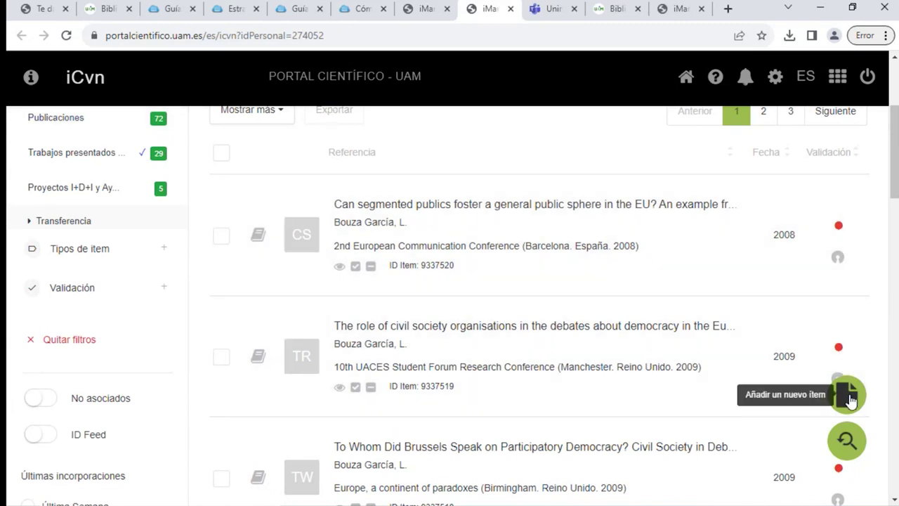
{"action": "left_click", "coordinate": [851, 400]}
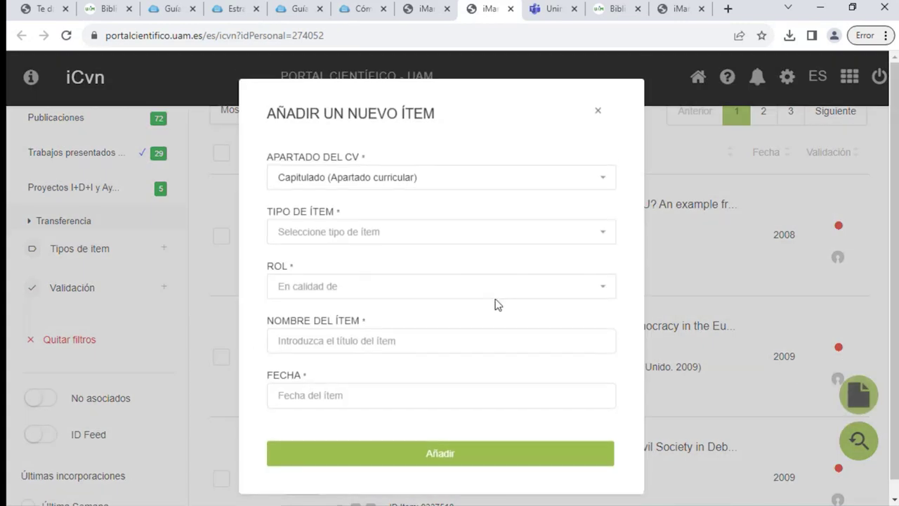
{"action": "left_click", "coordinate": [345, 184]}
{"action": "type", "text": "tra"}
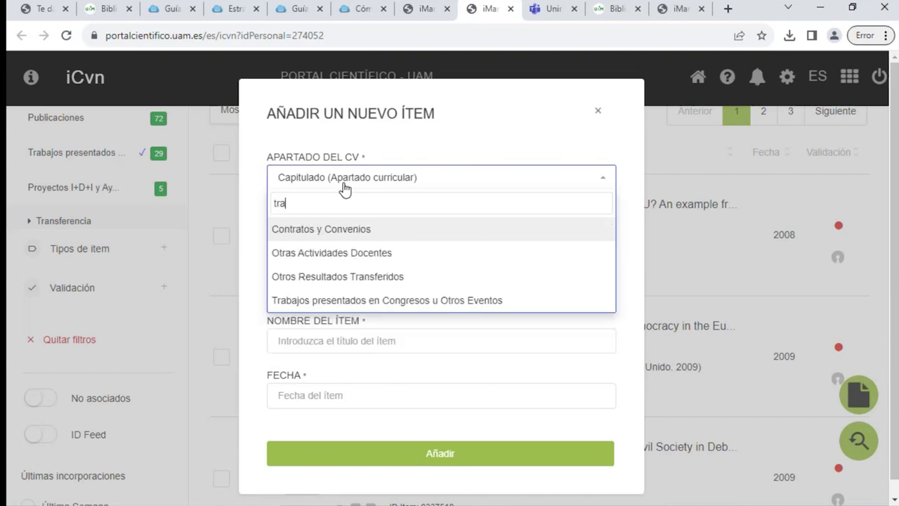
{"action": "left_click", "coordinate": [351, 306]}
{"action": "left_click", "coordinate": [361, 233]}
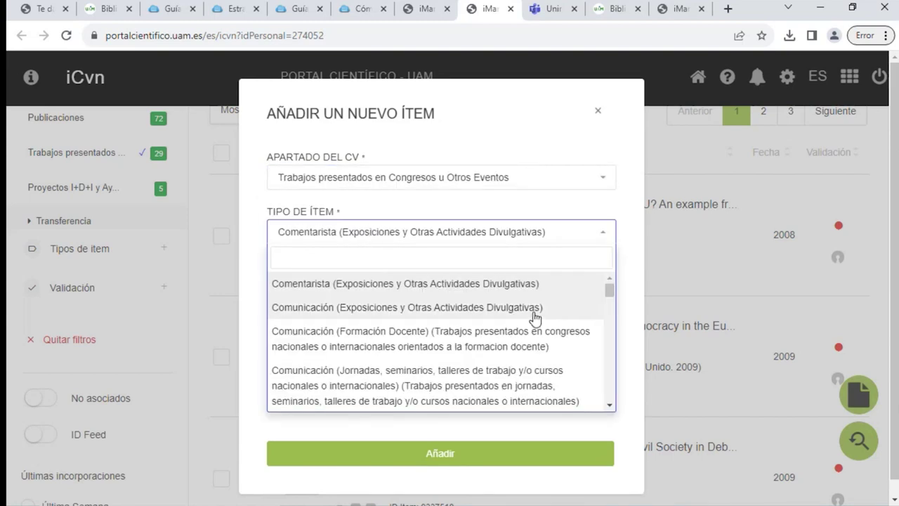
{"action": "scroll", "coordinate": [513, 310], "scroll_direction": "down", "scroll_amount": 2}
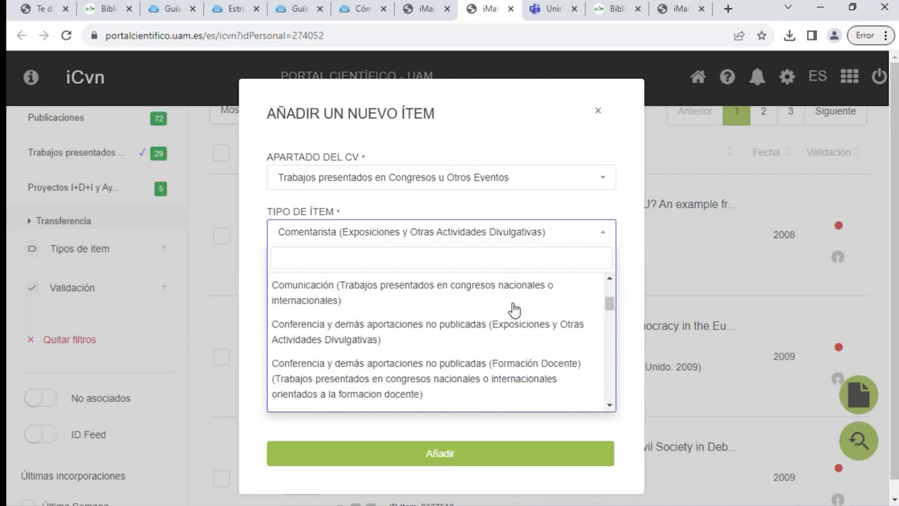
{"action": "scroll", "coordinate": [514, 310], "scroll_direction": "down", "scroll_amount": 5}
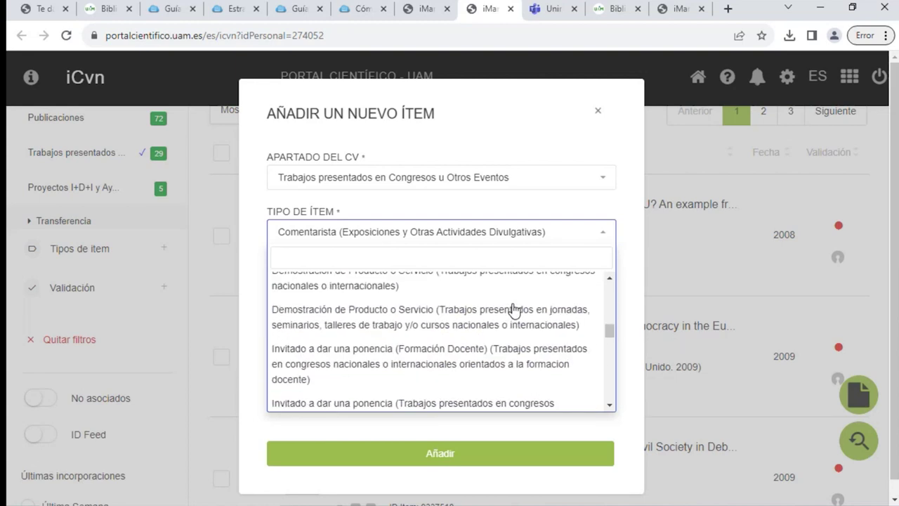
{"action": "scroll", "coordinate": [514, 313], "scroll_direction": "down", "scroll_amount": 5}
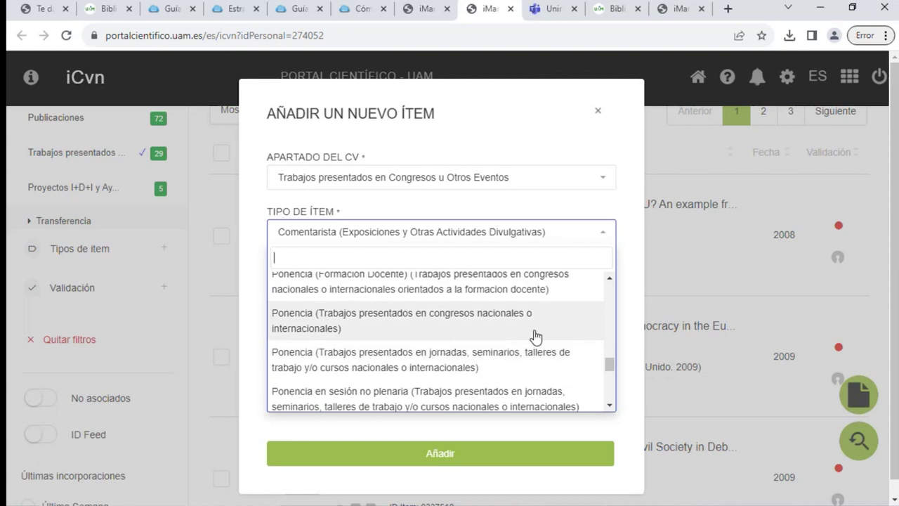
{"action": "scroll", "coordinate": [532, 336], "scroll_direction": "down", "scroll_amount": 2}
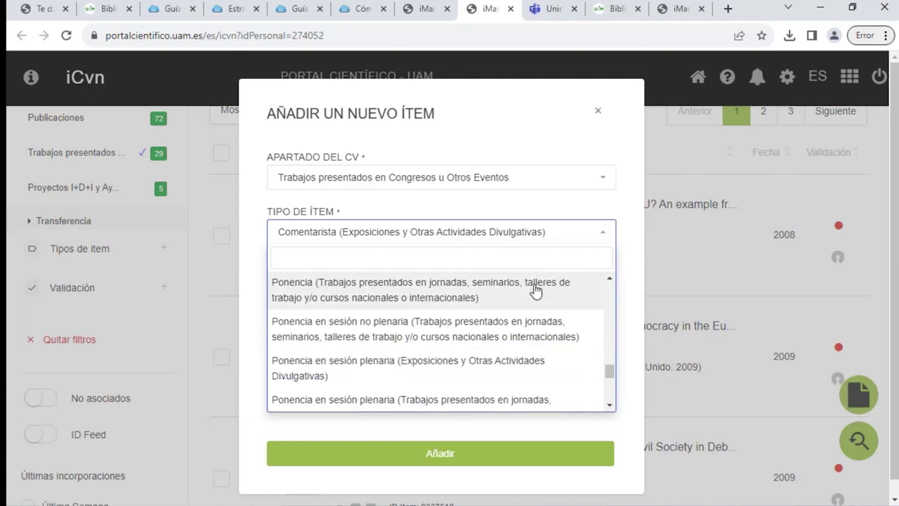
{"action": "left_click", "coordinate": [602, 126]}
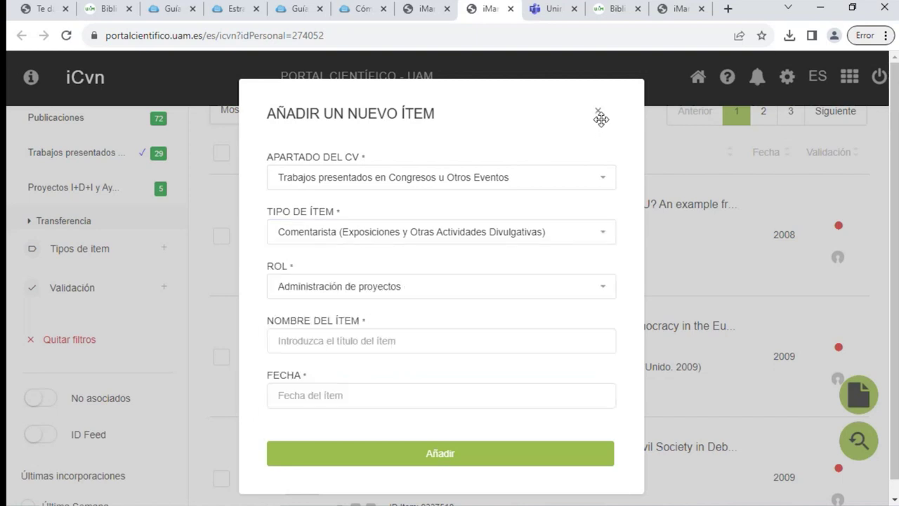
Keep the role Administración de proyectos and set the item type to an invited congress talk
{"action": "left_click", "coordinate": [342, 348]}
{"action": "left_click", "coordinate": [380, 288]}
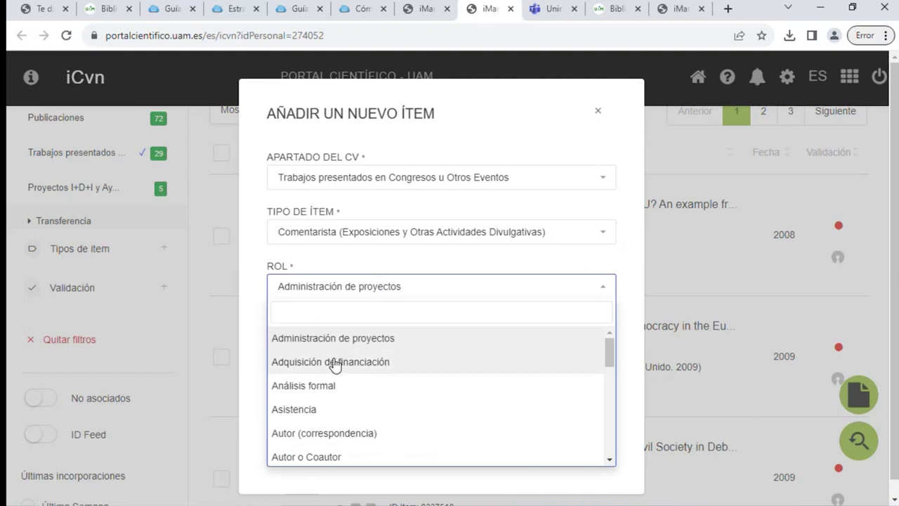
{"action": "left_click", "coordinate": [453, 256]}
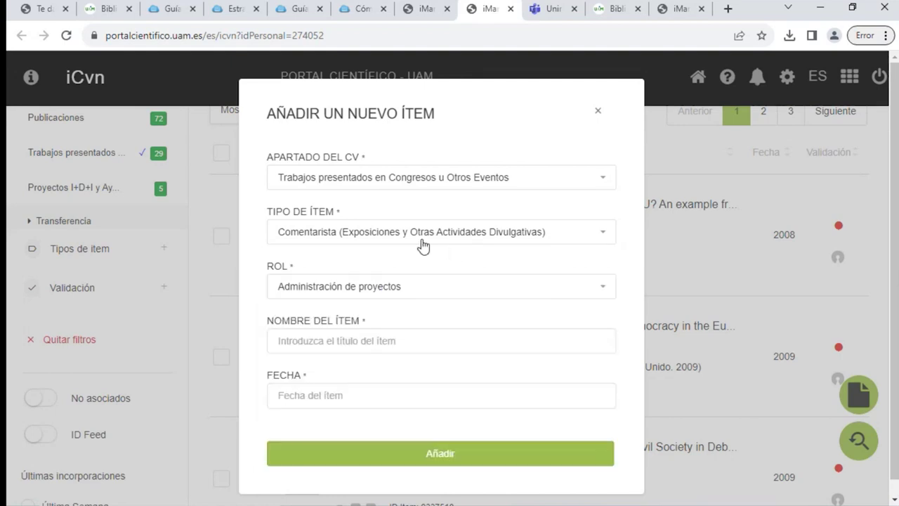
{"action": "left_click", "coordinate": [373, 234]}
{"action": "type", "text": "in"}
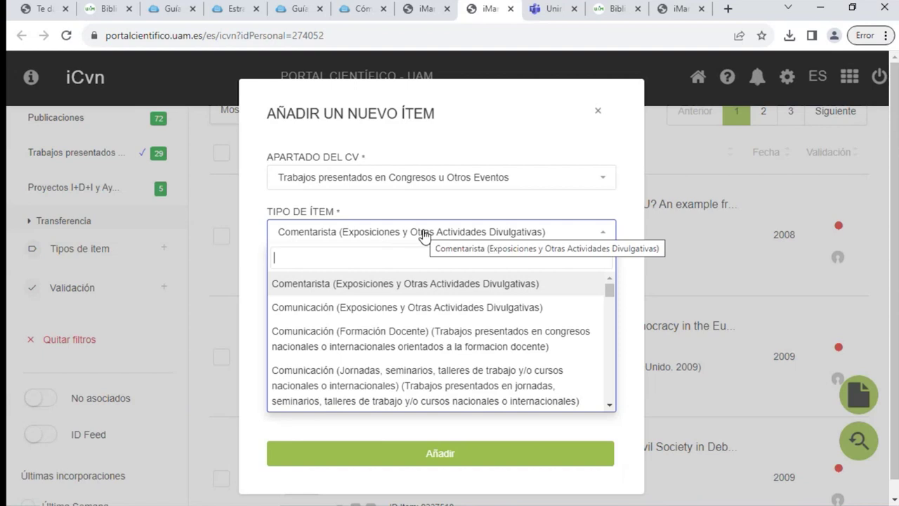
{"action": "type", "text": "v"}
{"action": "left_click", "coordinate": [406, 293]}
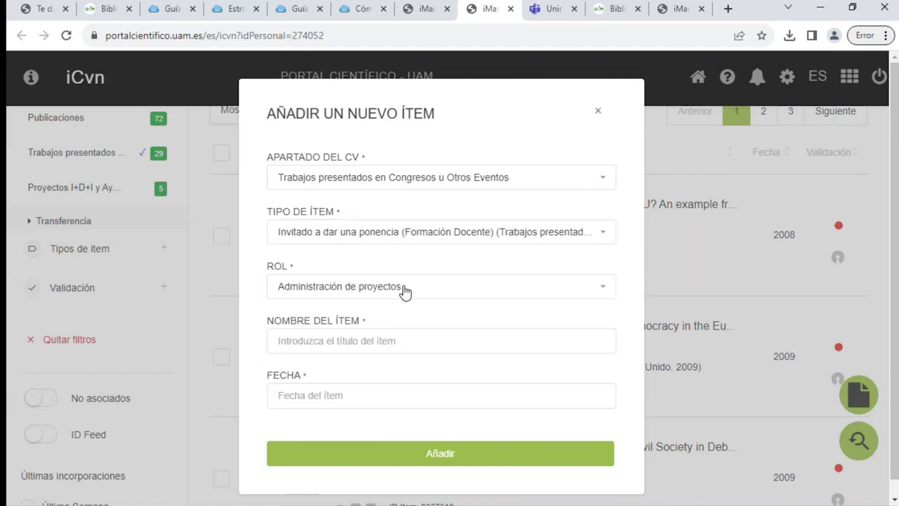
{"action": "left_click", "coordinate": [511, 234]}
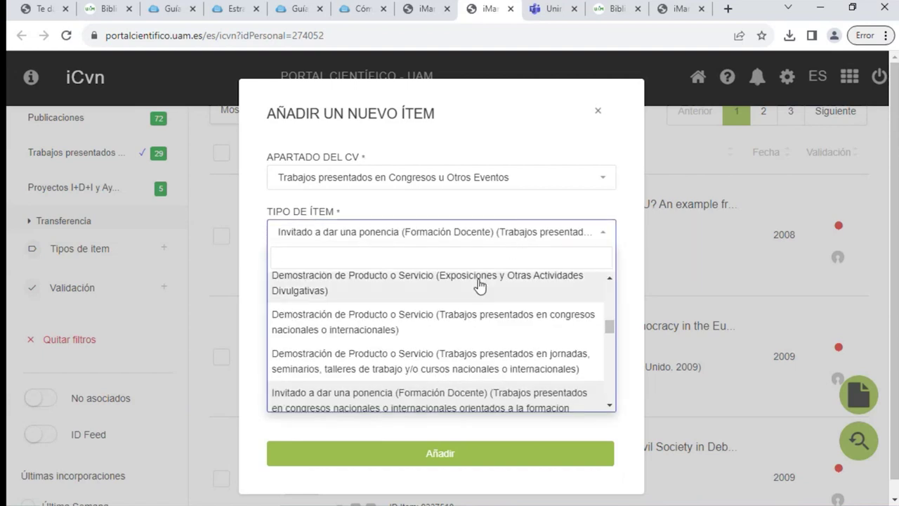
{"action": "type", "text": "inv"}
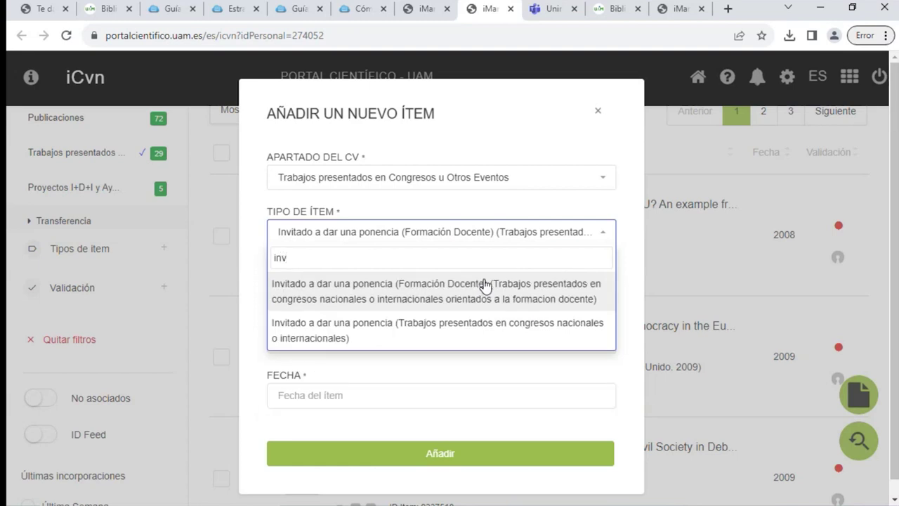
{"action": "left_click", "coordinate": [468, 323]}
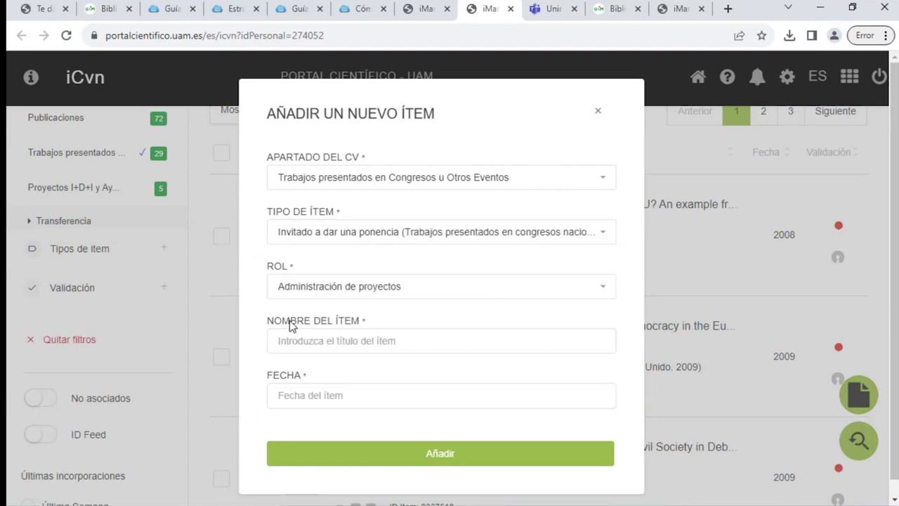
Name the item 'xxxx', date it 2023-11-29, add it and close the form
{"action": "left_click", "coordinate": [302, 335]}
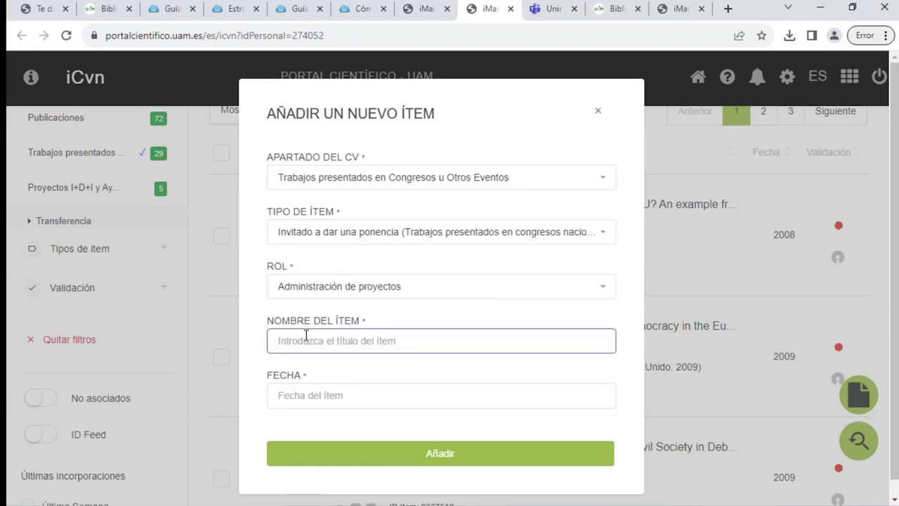
{"action": "type", "text": "xxxx"}
{"action": "left_click", "coordinate": [314, 402]}
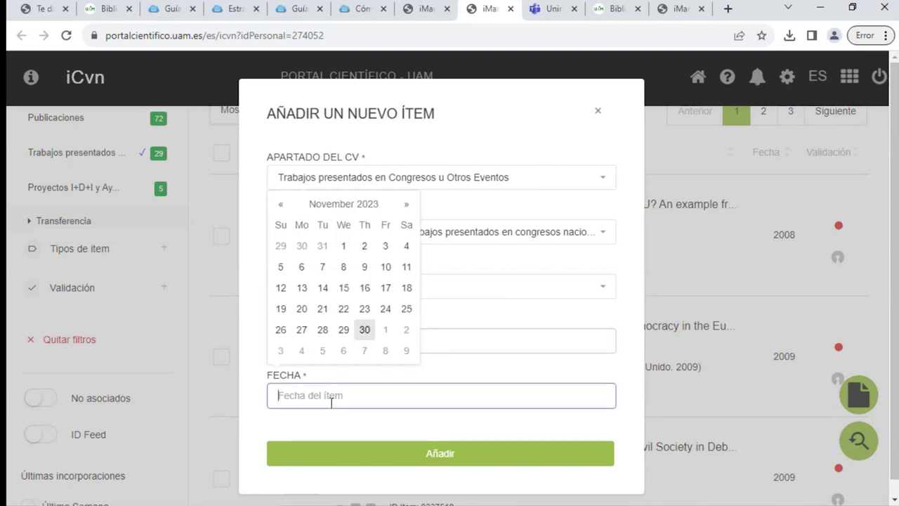
{"action": "left_click", "coordinate": [343, 329]}
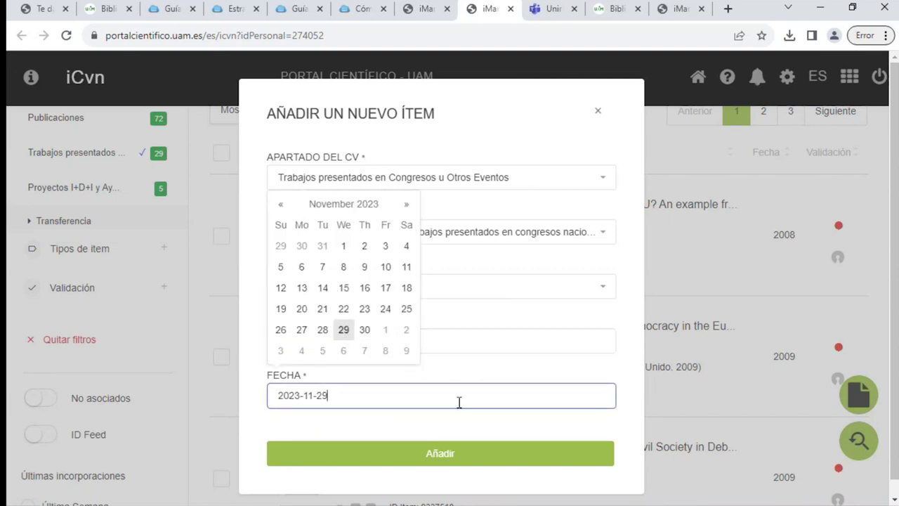
{"action": "left_click", "coordinate": [450, 454]}
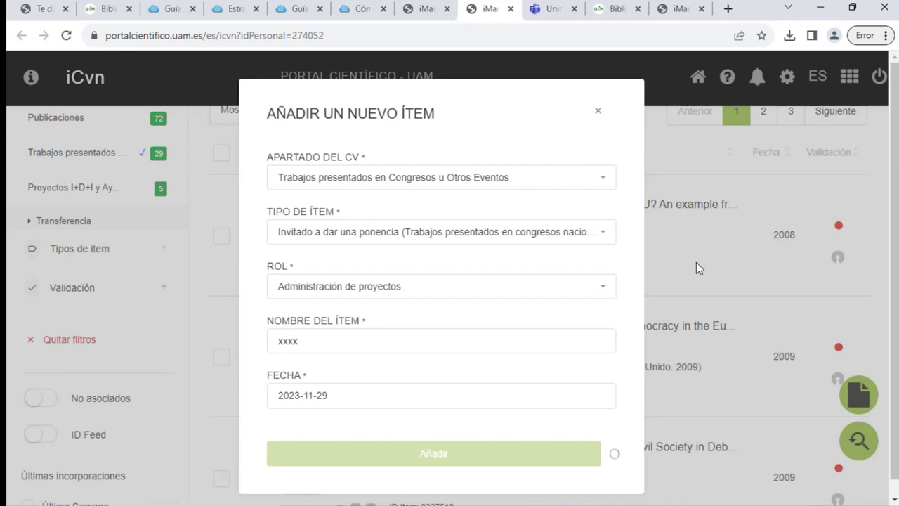
{"action": "left_click", "coordinate": [598, 112]}
Open the first record's details and expand its Fuente de Publicación and congress name sections
{"action": "scroll", "coordinate": [470, 214], "scroll_direction": "up", "scroll_amount": 2}
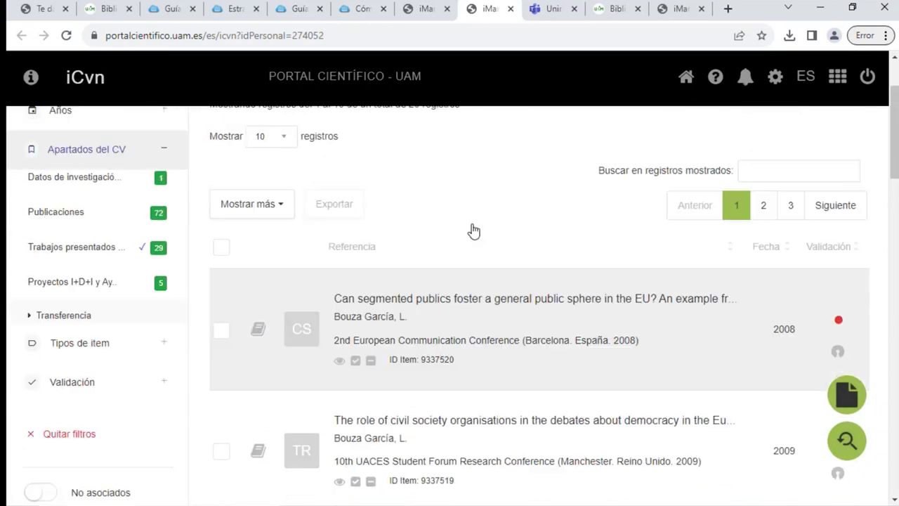
{"action": "scroll", "coordinate": [512, 280], "scroll_direction": "down", "scroll_amount": 1}
{"action": "left_click", "coordinate": [480, 277]}
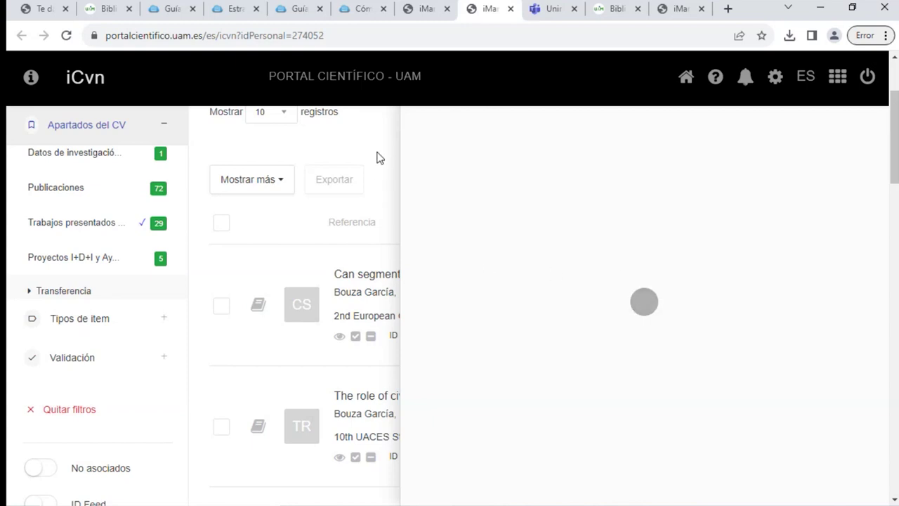
{"action": "scroll", "coordinate": [708, 278], "scroll_direction": "up", "scroll_amount": 2}
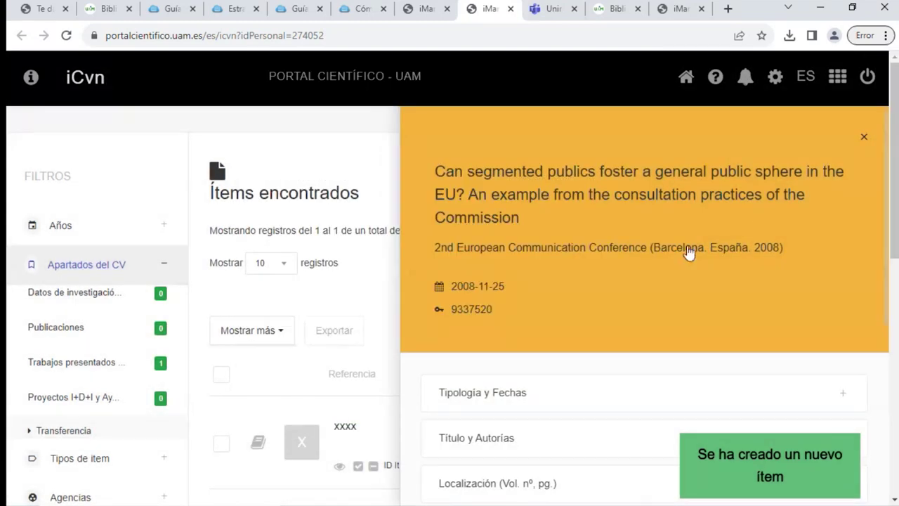
{"action": "scroll", "coordinate": [678, 259], "scroll_direction": "down", "scroll_amount": 3}
{"action": "scroll", "coordinate": [667, 265], "scroll_direction": "down", "scroll_amount": 1}
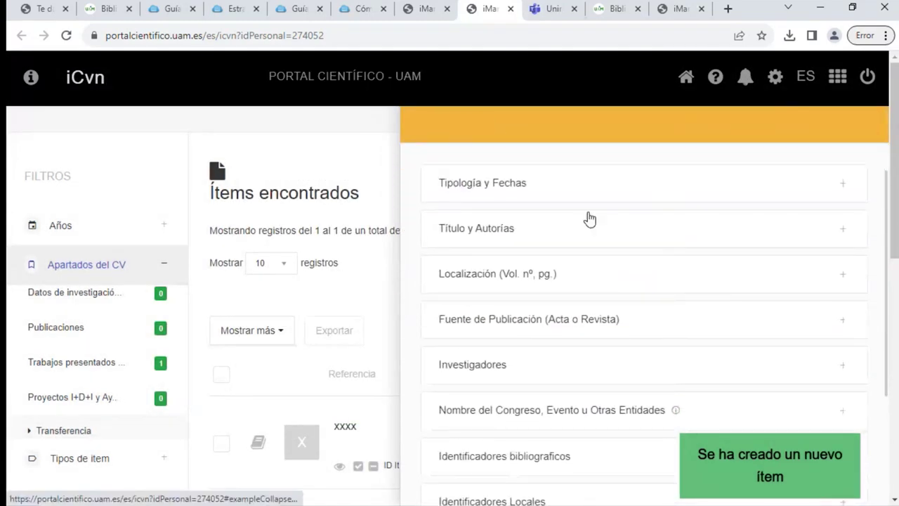
{"action": "left_click", "coordinate": [482, 324]}
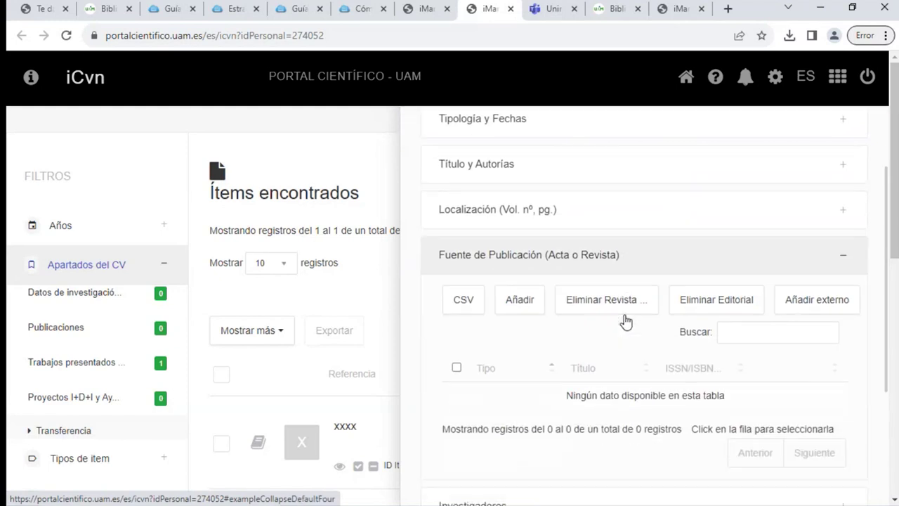
{"action": "scroll", "coordinate": [625, 321], "scroll_direction": "down", "scroll_amount": 2}
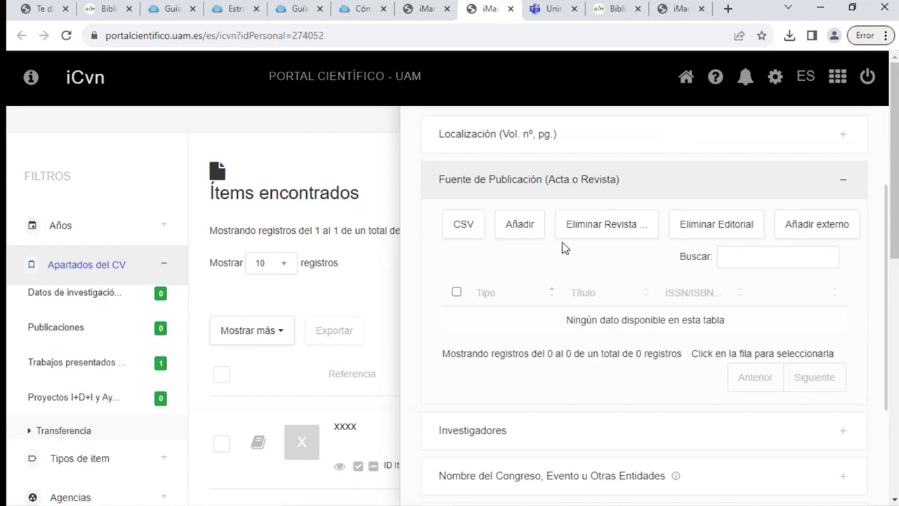
{"action": "scroll", "coordinate": [573, 246], "scroll_direction": "down", "scroll_amount": 1}
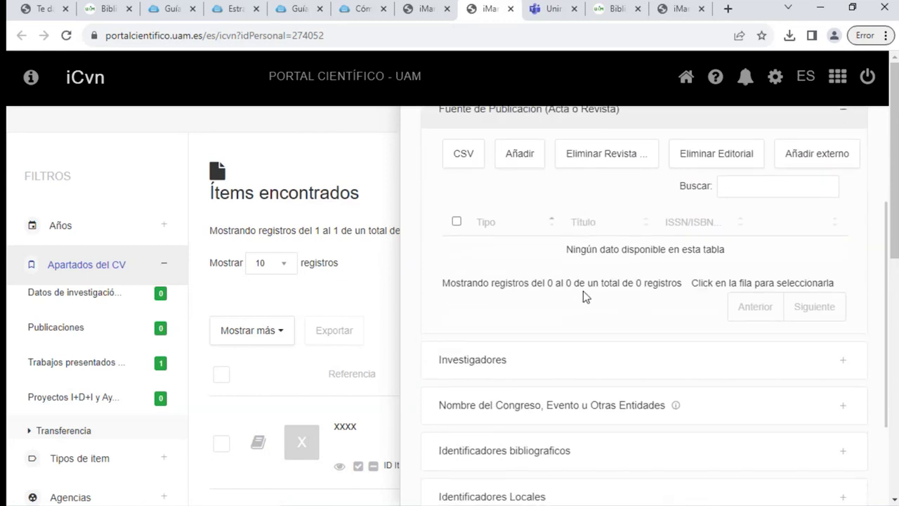
{"action": "scroll", "coordinate": [541, 323], "scroll_direction": "down", "scroll_amount": 1}
{"action": "left_click", "coordinate": [511, 342]}
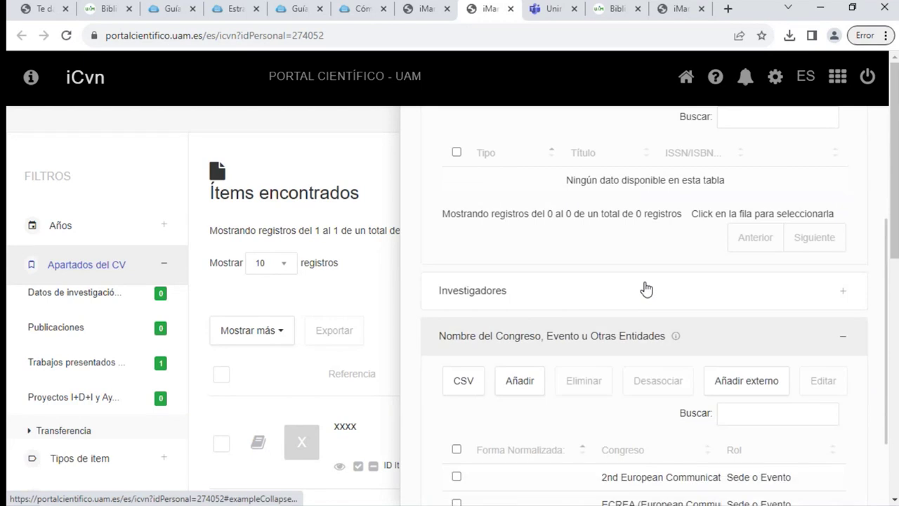
{"action": "scroll", "coordinate": [647, 287], "scroll_direction": "down", "scroll_amount": 2}
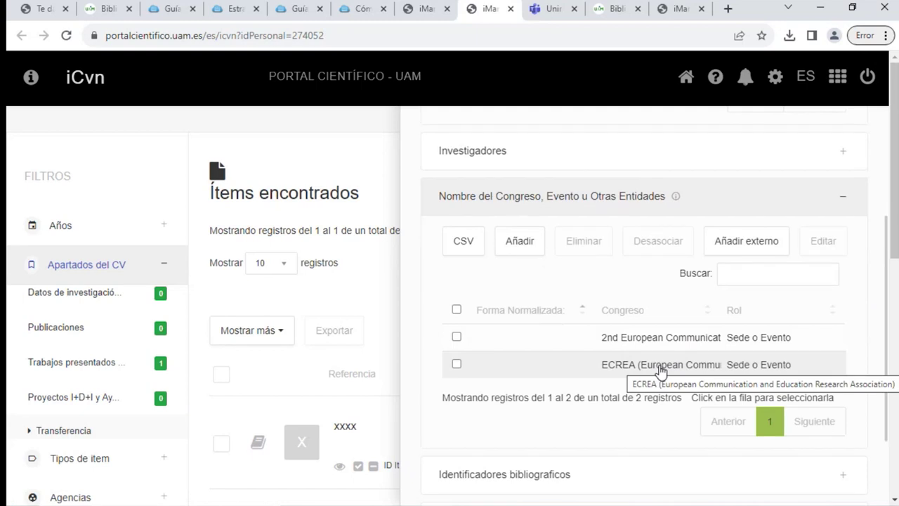
Select the 2nd European Communication Conference entry, review its dates in Editar entrada, and close it unchanged
{"action": "left_click", "coordinate": [457, 337]}
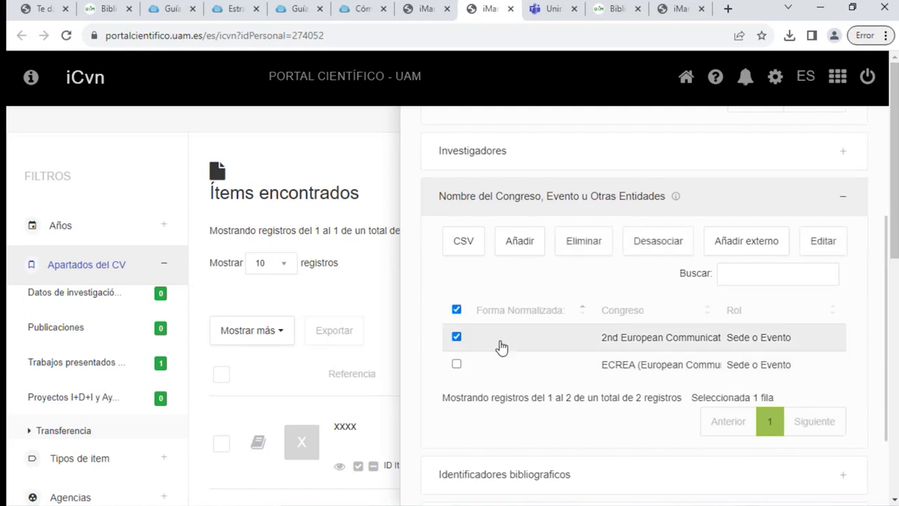
{"action": "left_click", "coordinate": [536, 246]}
{"action": "left_click", "coordinate": [823, 245]}
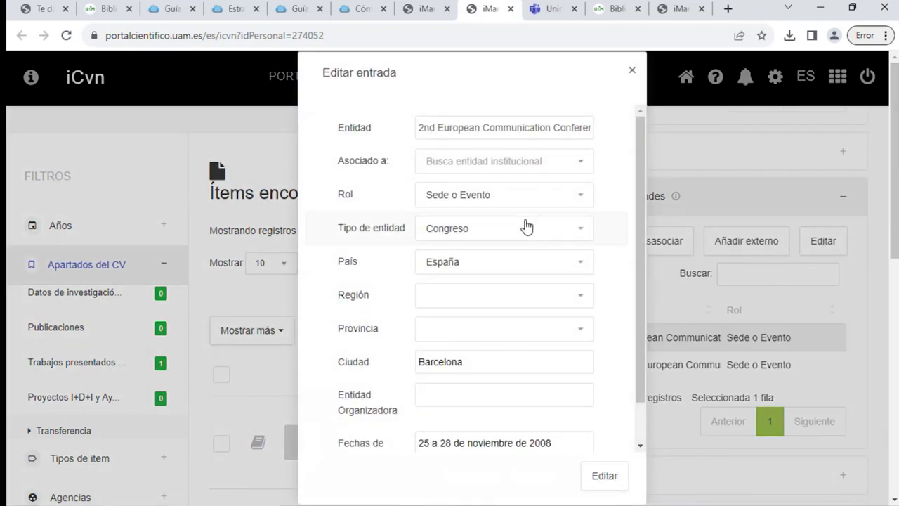
{"action": "scroll", "coordinate": [517, 348], "scroll_direction": "down", "scroll_amount": 1}
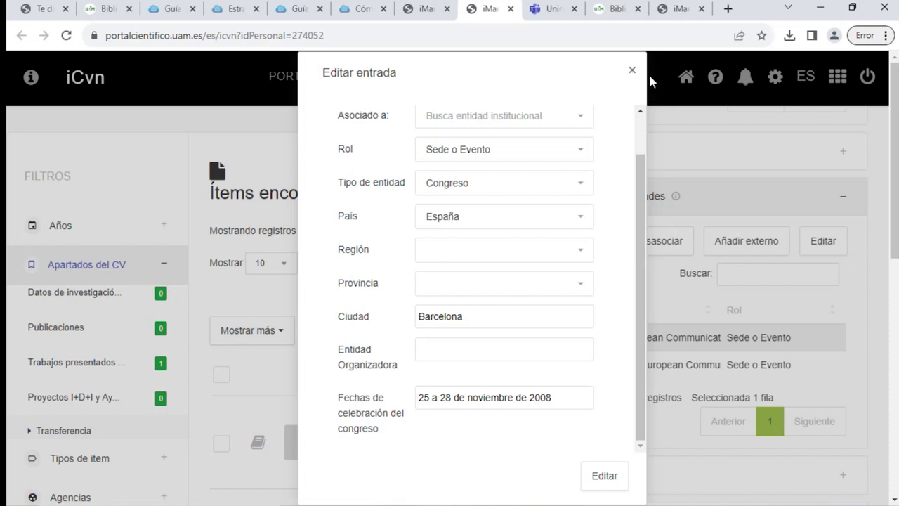
{"action": "left_click", "coordinate": [631, 73]}
{"action": "scroll", "coordinate": [146, 330], "scroll_direction": "down", "scroll_amount": 1}
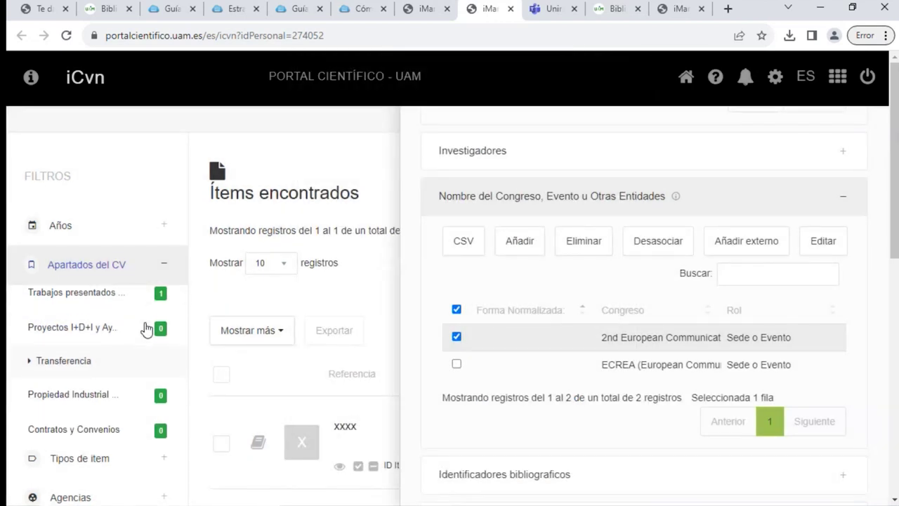
{"action": "scroll", "coordinate": [118, 330], "scroll_direction": "down", "scroll_amount": 1}
{"action": "scroll", "coordinate": [120, 327], "scroll_direction": "up", "scroll_amount": 1}
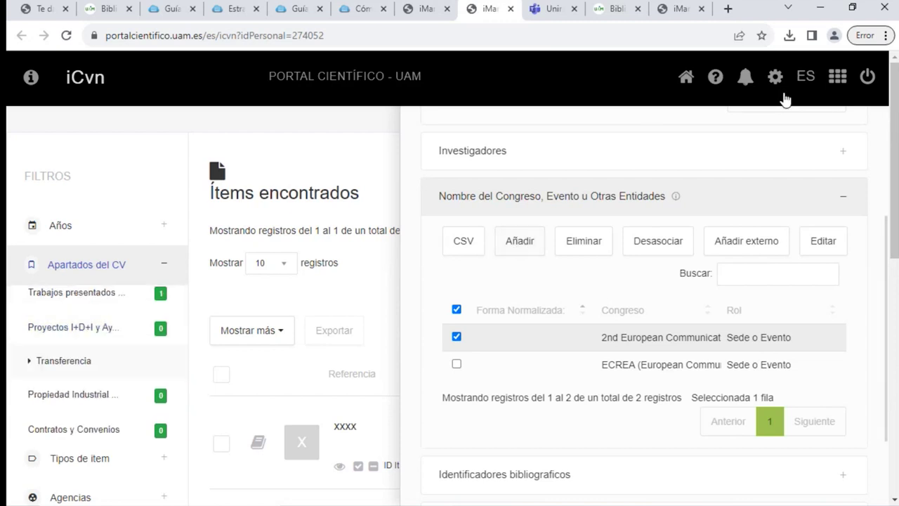
{"action": "scroll", "coordinate": [853, 217], "scroll_direction": "up", "scroll_amount": 7}
{"action": "scroll", "coordinate": [863, 140], "scroll_direction": "up", "scroll_amount": 2}
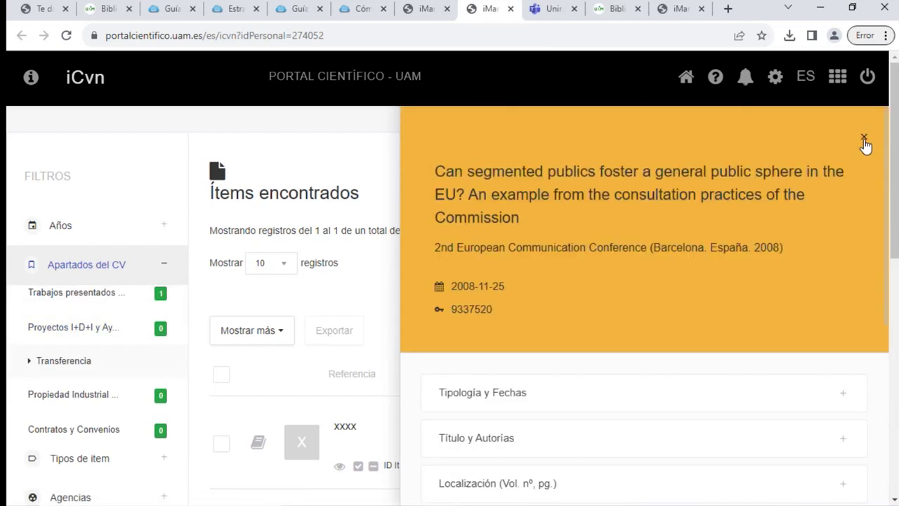
Close the publication panel and filter the CV to the Proyectos I+D+i records
{"action": "left_click", "coordinate": [864, 138]}
{"action": "left_click", "coordinate": [695, 174]}
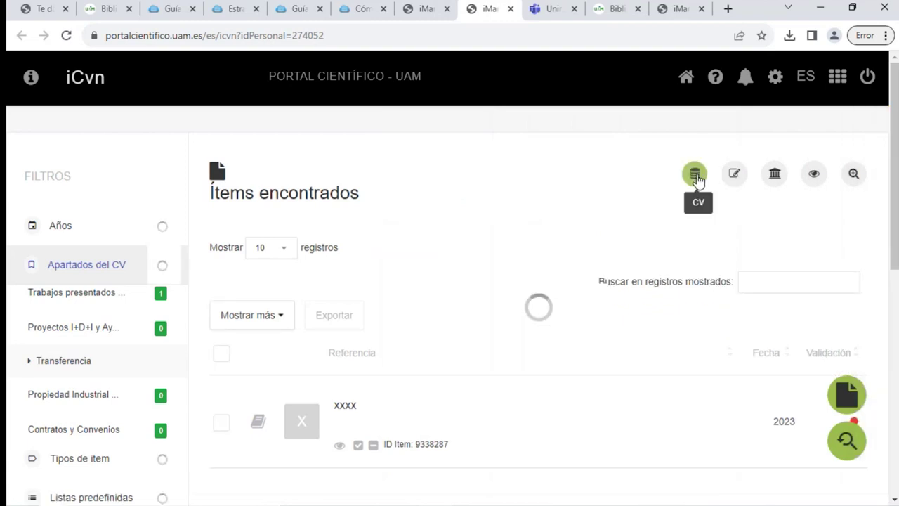
{"action": "left_click", "coordinate": [83, 328]}
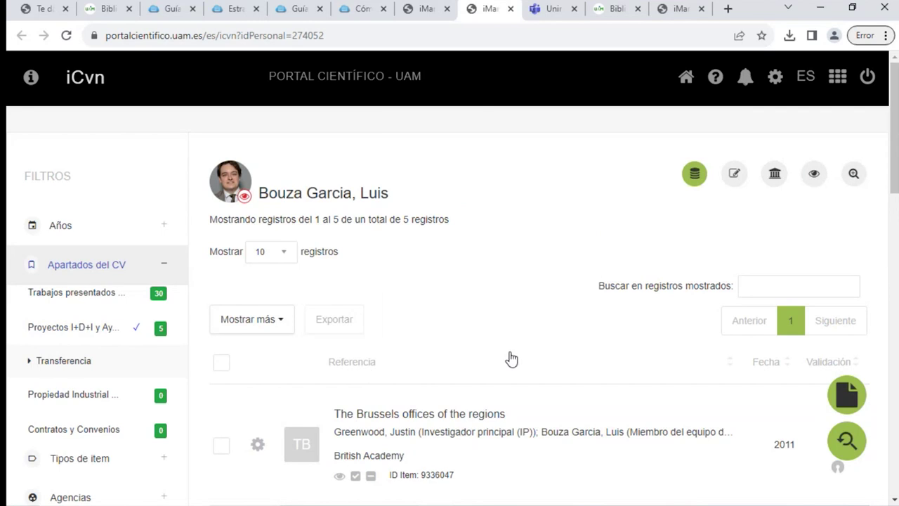
{"action": "scroll", "coordinate": [511, 357], "scroll_direction": "down", "scroll_amount": 3}
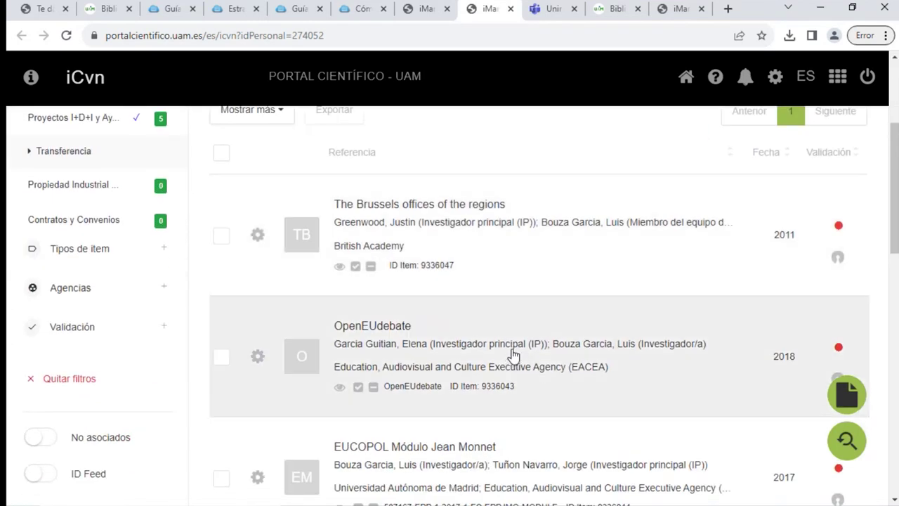
{"action": "scroll", "coordinate": [511, 357], "scroll_direction": "down", "scroll_amount": 2}
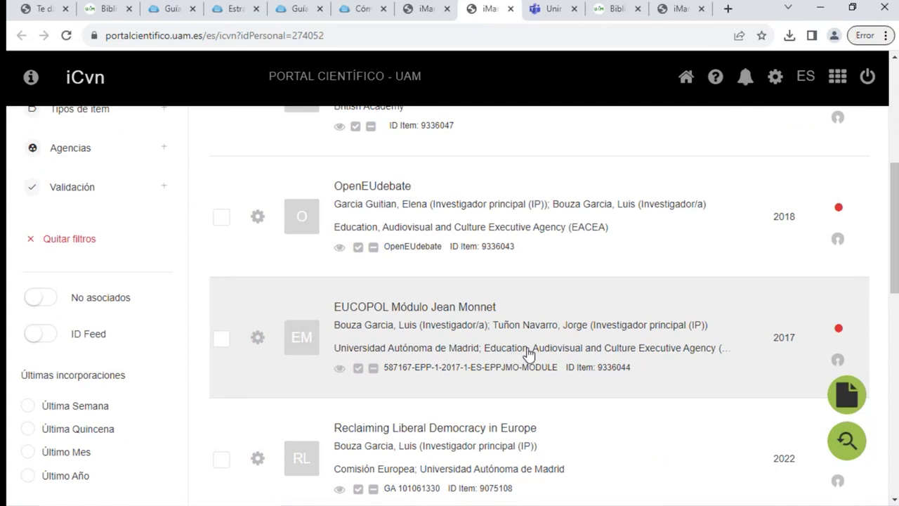
{"action": "scroll", "coordinate": [526, 353], "scroll_direction": "down", "scroll_amount": 2}
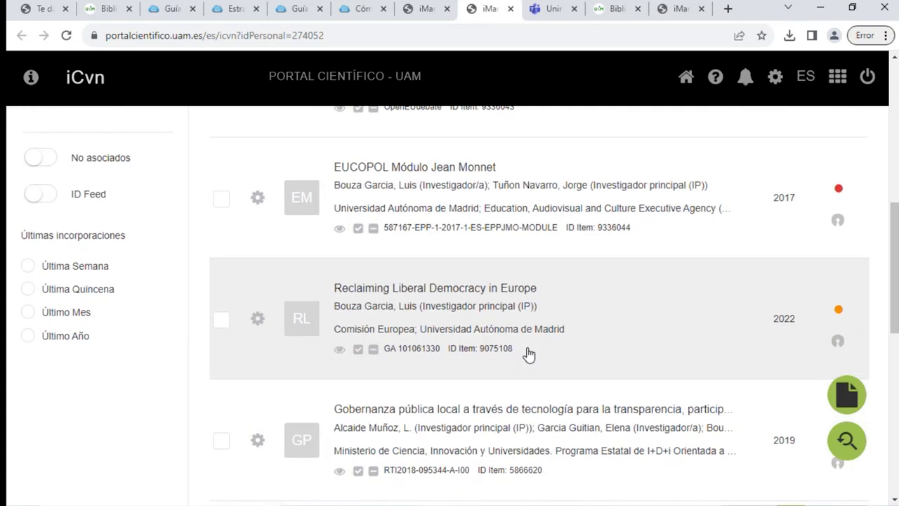
{"action": "scroll", "coordinate": [529, 353], "scroll_direction": "down", "scroll_amount": 2}
{"action": "scroll", "coordinate": [526, 356], "scroll_direction": "up", "scroll_amount": 6}
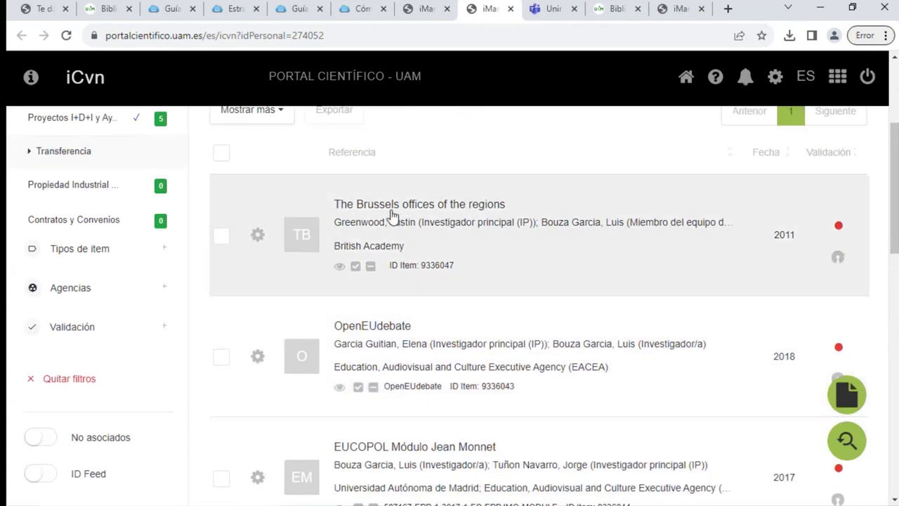
Open The Brussels offices of the regions project and expand its reference codes and researchers
{"action": "left_click", "coordinate": [394, 206]}
{"action": "scroll", "coordinate": [824, 327], "scroll_direction": "down", "scroll_amount": 1}
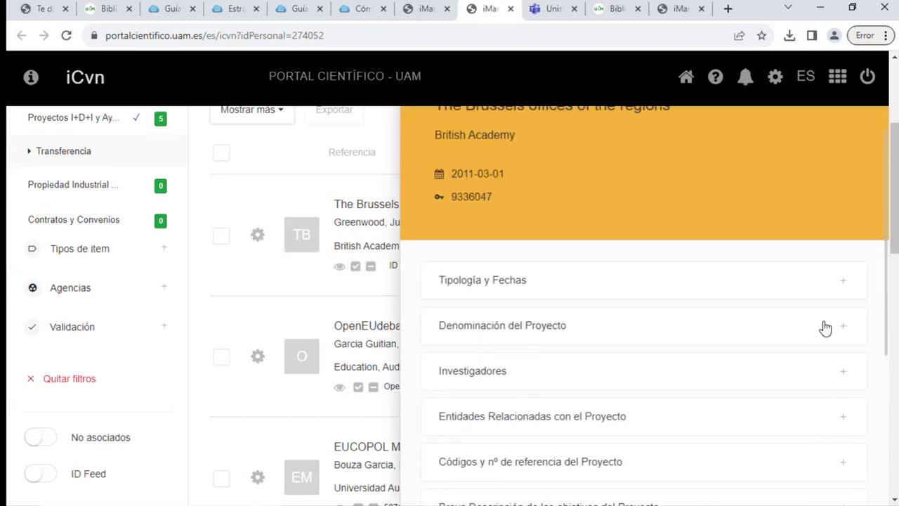
{"action": "scroll", "coordinate": [650, 323], "scroll_direction": "down", "scroll_amount": 2}
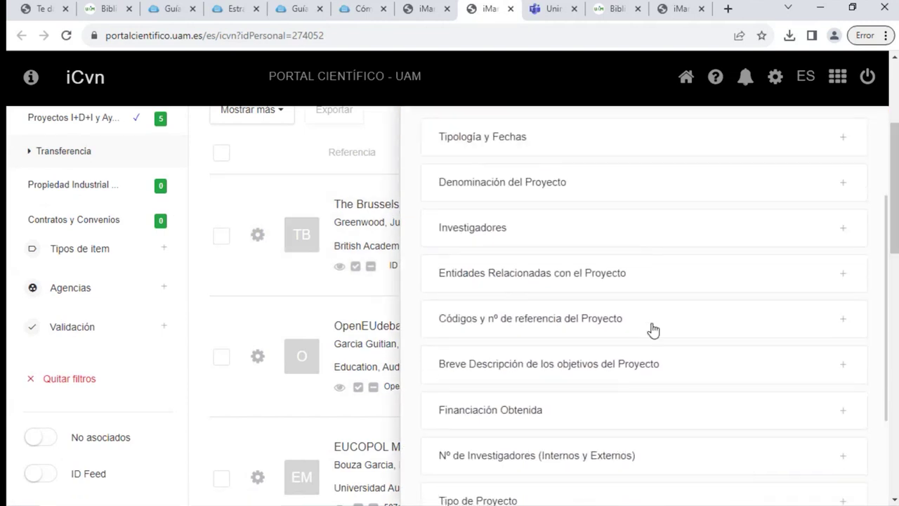
{"action": "scroll", "coordinate": [664, 358], "scroll_direction": "down", "scroll_amount": 1}
{"action": "scroll", "coordinate": [554, 404], "scroll_direction": "down", "scroll_amount": 2}
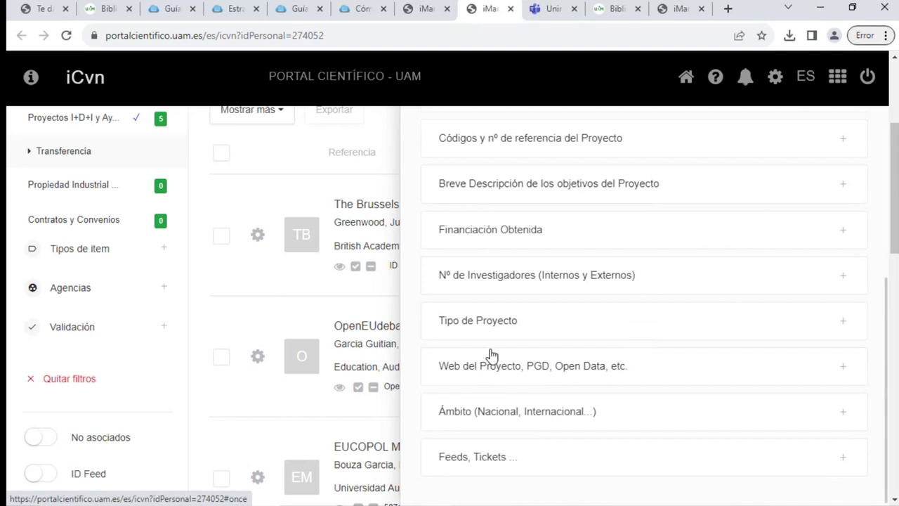
{"action": "scroll", "coordinate": [528, 367], "scroll_direction": "down", "scroll_amount": 1}
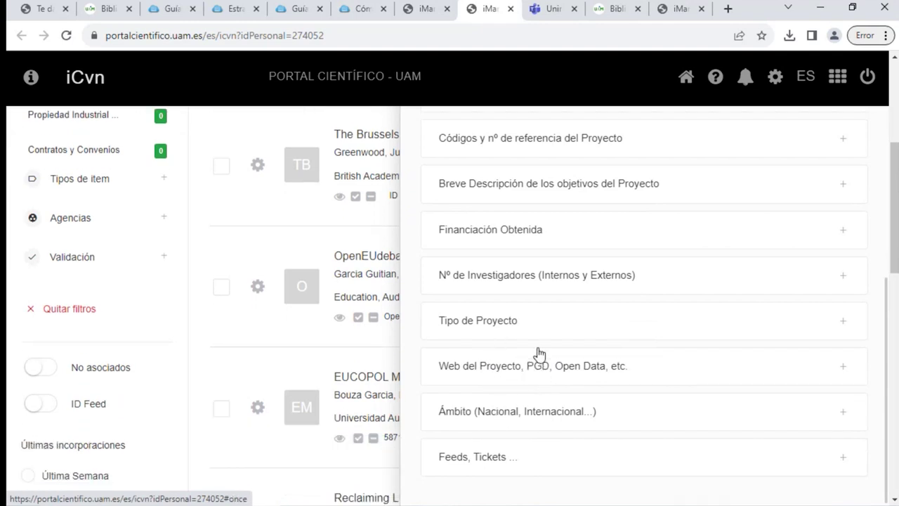
{"action": "scroll", "coordinate": [527, 348], "scroll_direction": "up", "scroll_amount": 1}
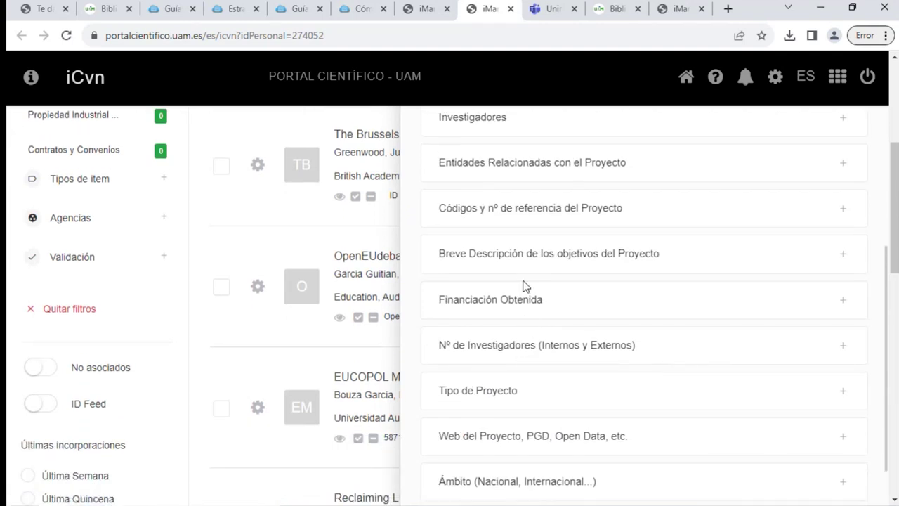
{"action": "scroll", "coordinate": [524, 260], "scroll_direction": "up", "scroll_amount": 1}
{"action": "left_click", "coordinate": [548, 279]}
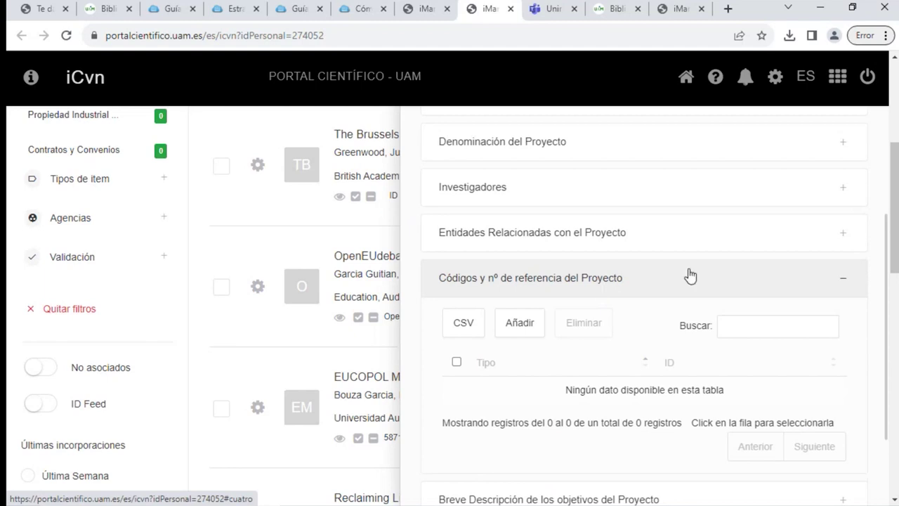
{"action": "scroll", "coordinate": [784, 275], "scroll_direction": "up", "scroll_amount": 2}
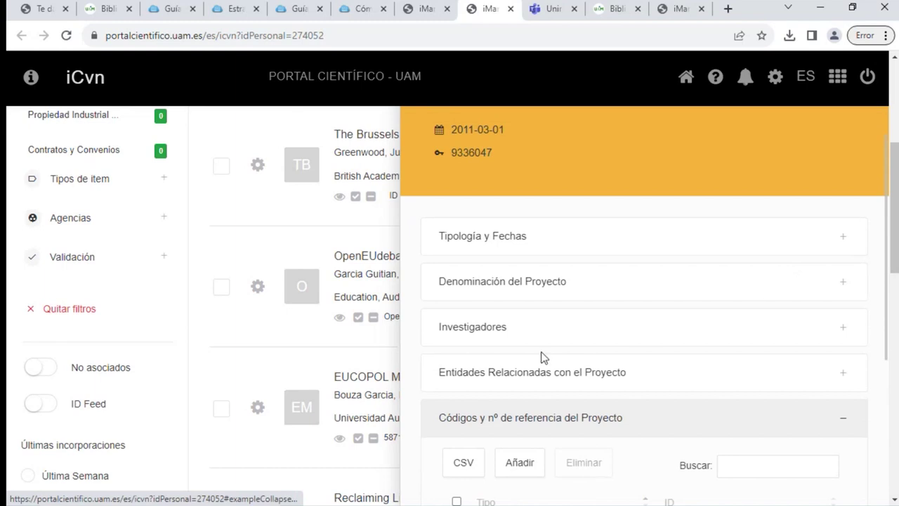
{"action": "left_click", "coordinate": [493, 339]}
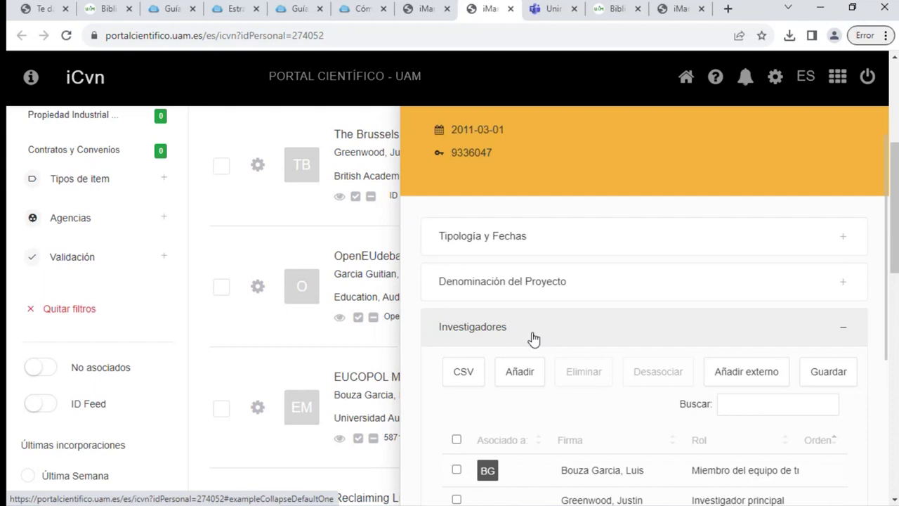
Review the project's obtained funding of 9000.00 pounds, then close its detail panel
{"action": "scroll", "coordinate": [541, 345], "scroll_direction": "down", "scroll_amount": 1}
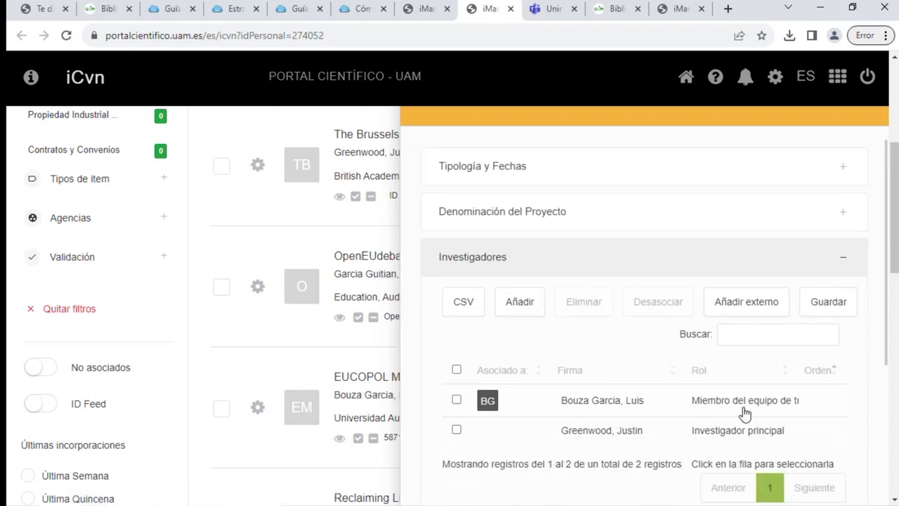
{"action": "scroll", "coordinate": [762, 399], "scroll_direction": "down", "scroll_amount": 1}
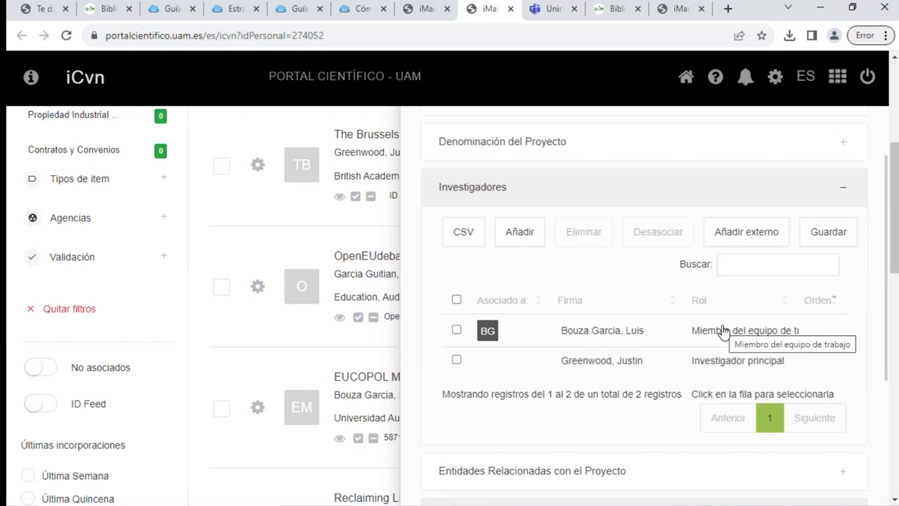
{"action": "scroll", "coordinate": [726, 305], "scroll_direction": "up", "scroll_amount": 4}
{"action": "scroll", "coordinate": [768, 253], "scroll_direction": "down", "scroll_amount": 4}
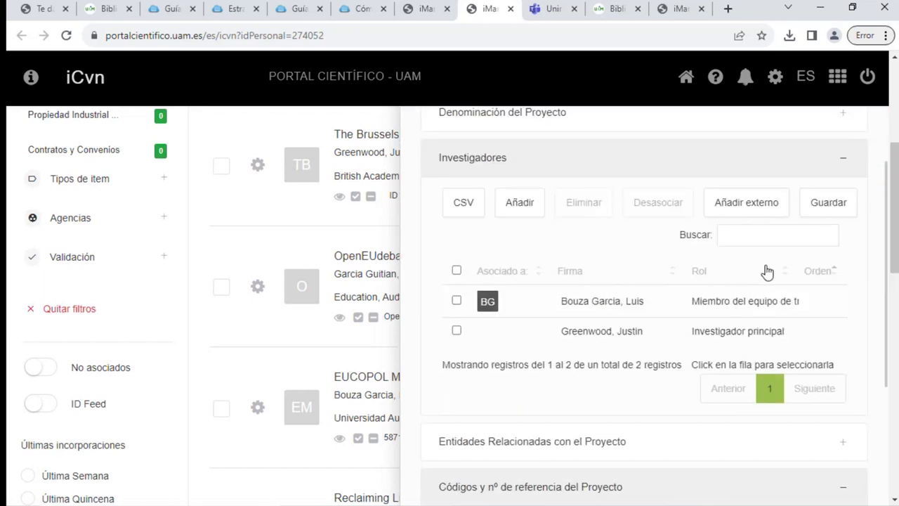
{"action": "scroll", "coordinate": [762, 275], "scroll_direction": "down", "scroll_amount": 2}
{"action": "scroll", "coordinate": [717, 318], "scroll_direction": "down", "scroll_amount": 4}
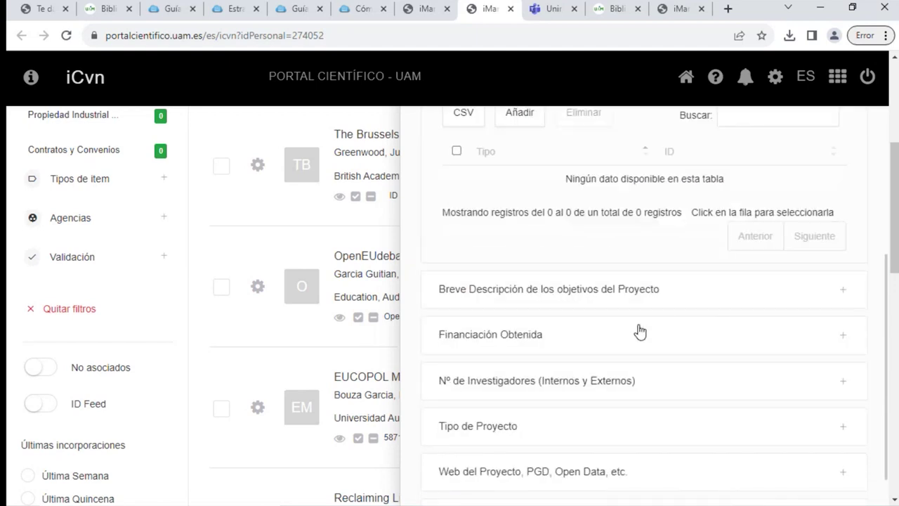
{"action": "scroll", "coordinate": [548, 353], "scroll_direction": "down", "scroll_amount": 2}
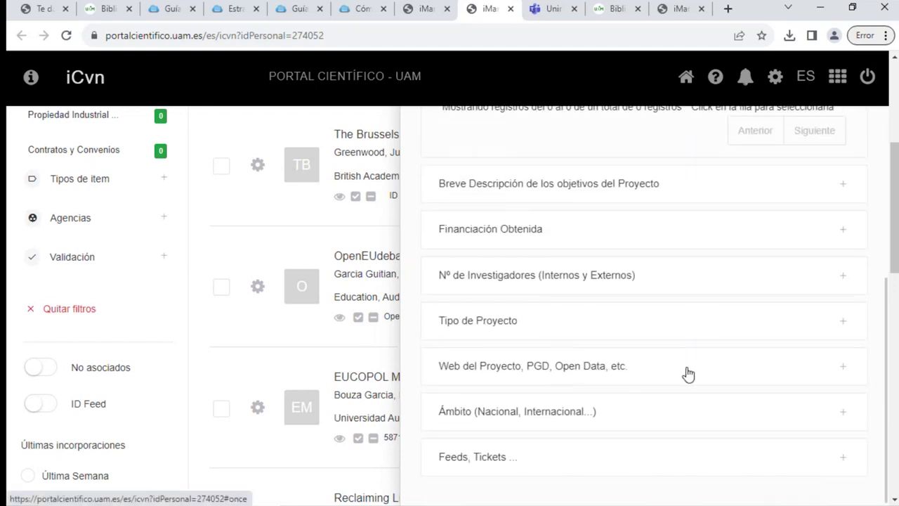
{"action": "left_click", "coordinate": [610, 230]}
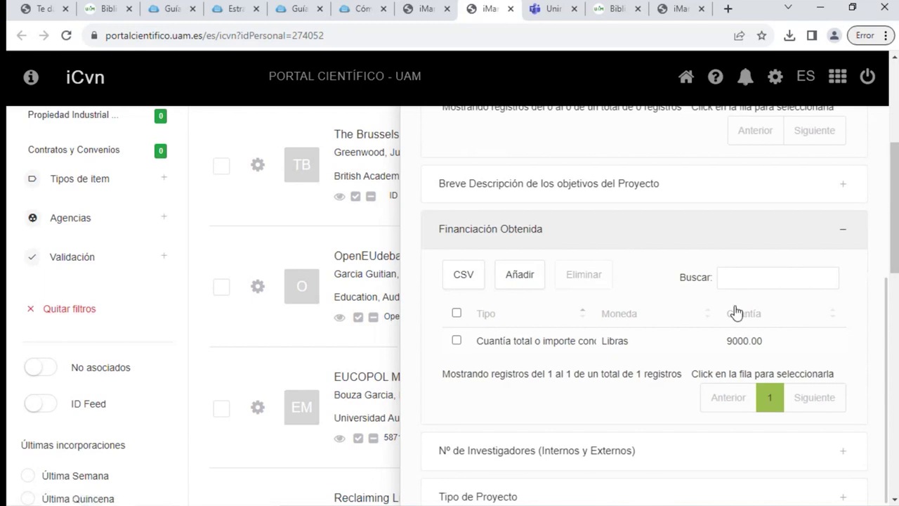
{"action": "scroll", "coordinate": [738, 317], "scroll_direction": "up", "scroll_amount": 8}
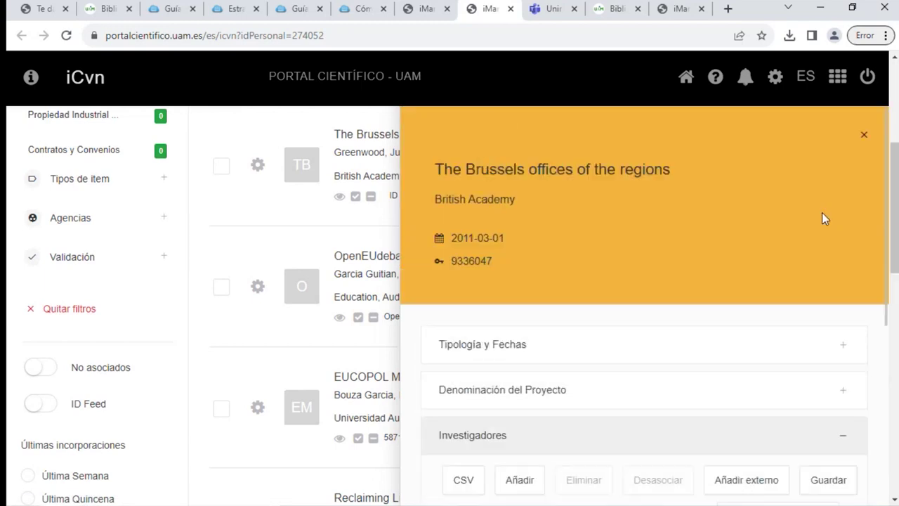
{"action": "scroll", "coordinate": [823, 211], "scroll_direction": "up", "scroll_amount": 3}
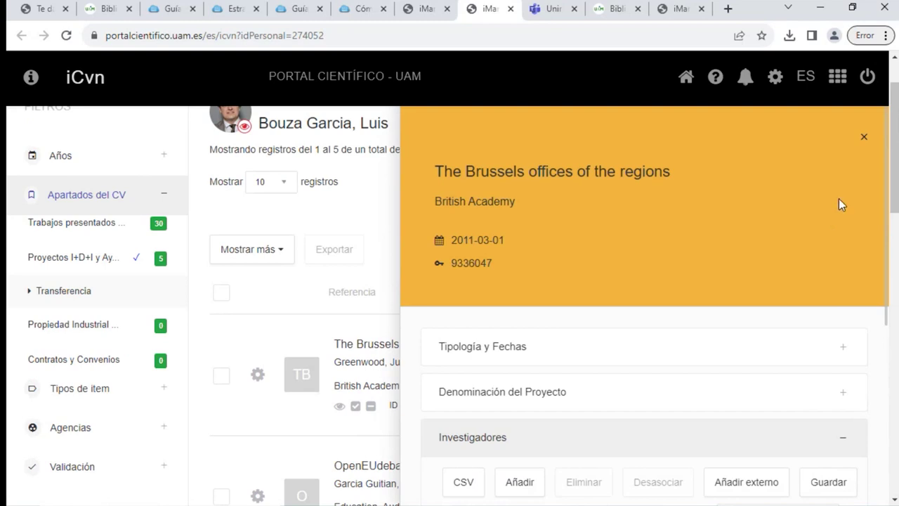
{"action": "left_click", "coordinate": [865, 137]}
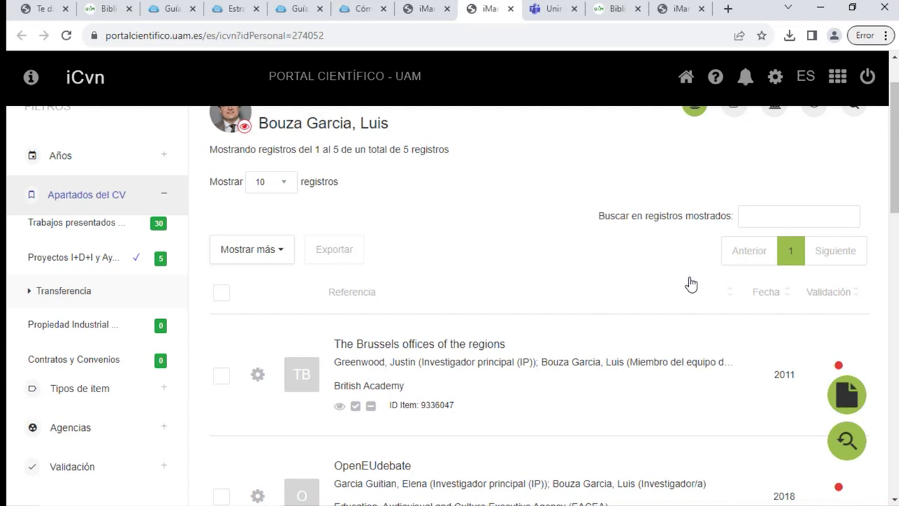
{"action": "left_click", "coordinate": [467, 348]}
{"action": "scroll", "coordinate": [605, 341], "scroll_direction": "down", "scroll_amount": 3}
{"action": "scroll", "coordinate": [506, 358], "scroll_direction": "up", "scroll_amount": 2}
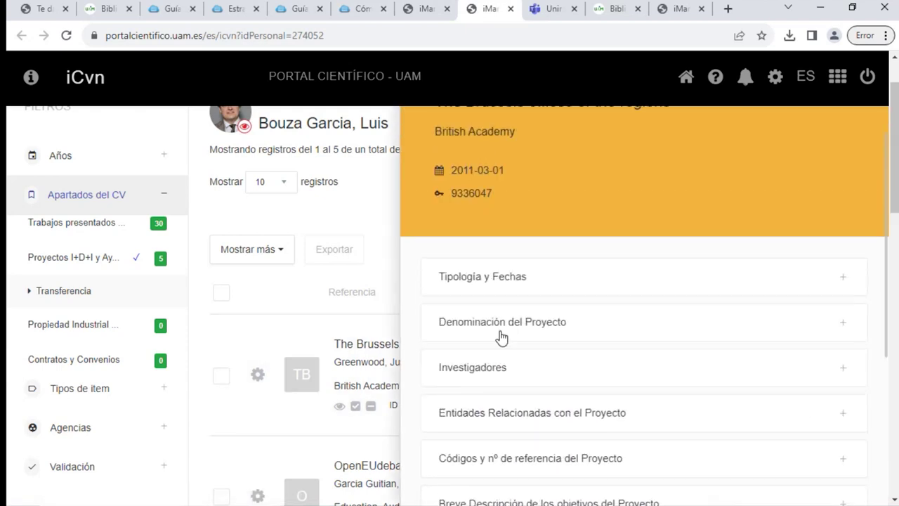
{"action": "left_click", "coordinate": [484, 371]}
{"action": "scroll", "coordinate": [621, 382], "scroll_direction": "down", "scroll_amount": 2}
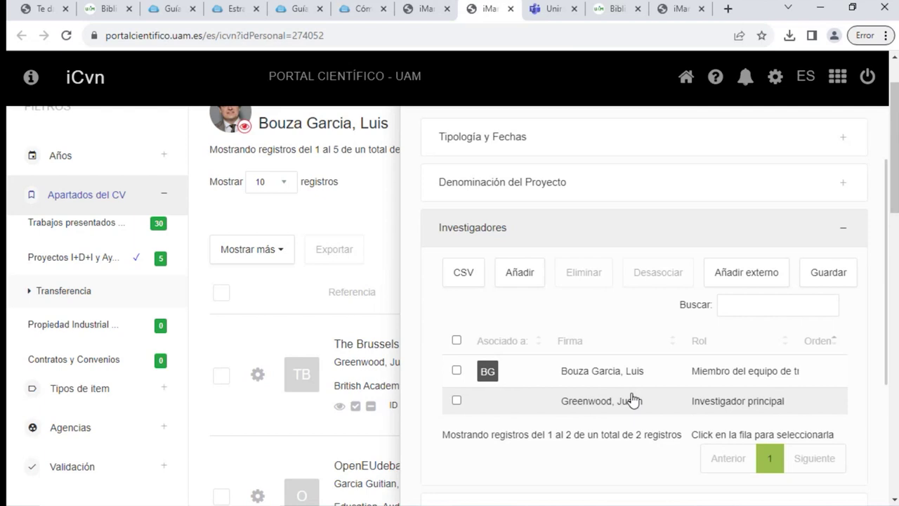
{"action": "scroll", "coordinate": [679, 399], "scroll_direction": "up", "scroll_amount": 2}
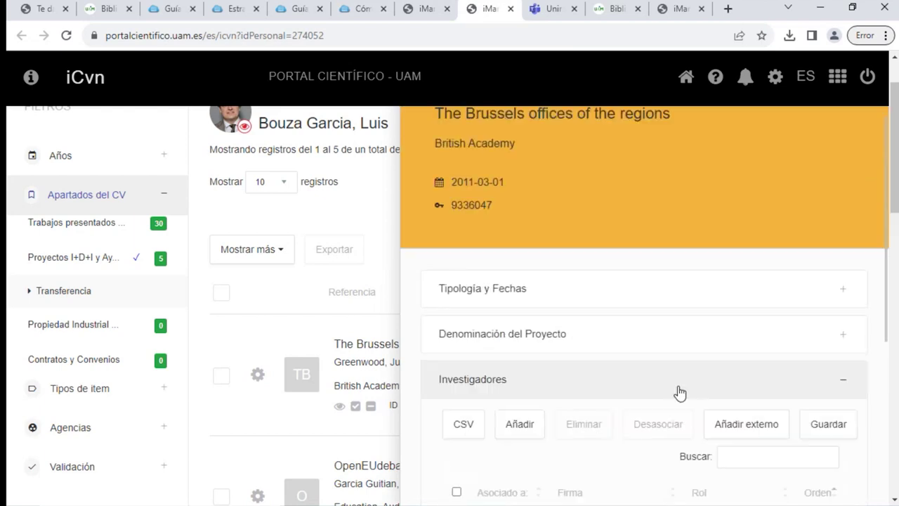
{"action": "scroll", "coordinate": [678, 392], "scroll_direction": "up", "scroll_amount": 2}
{"action": "left_click", "coordinate": [869, 138]}
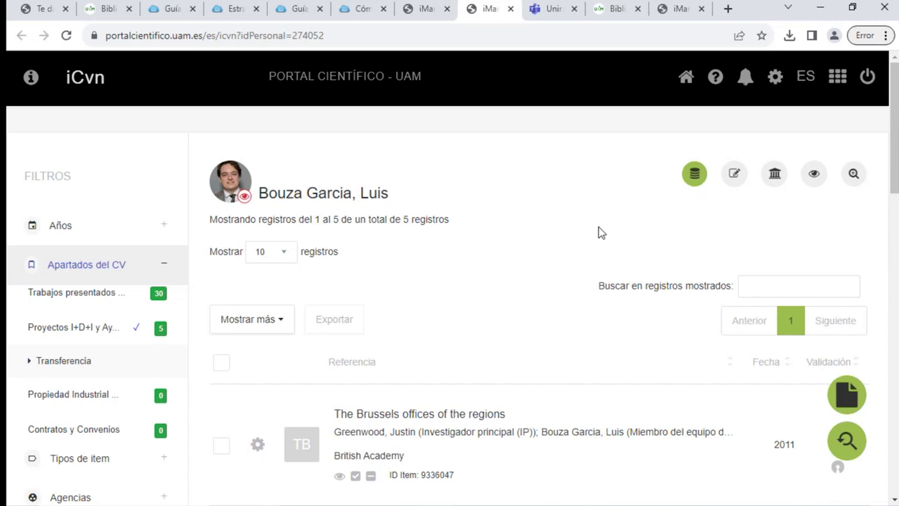
Filter the full CV to Proyectos I+D+i and open Reclaiming Liberal Democracy in Europe (GA 101061330)
{"action": "left_click", "coordinate": [697, 180]}
{"action": "left_click", "coordinate": [92, 327]}
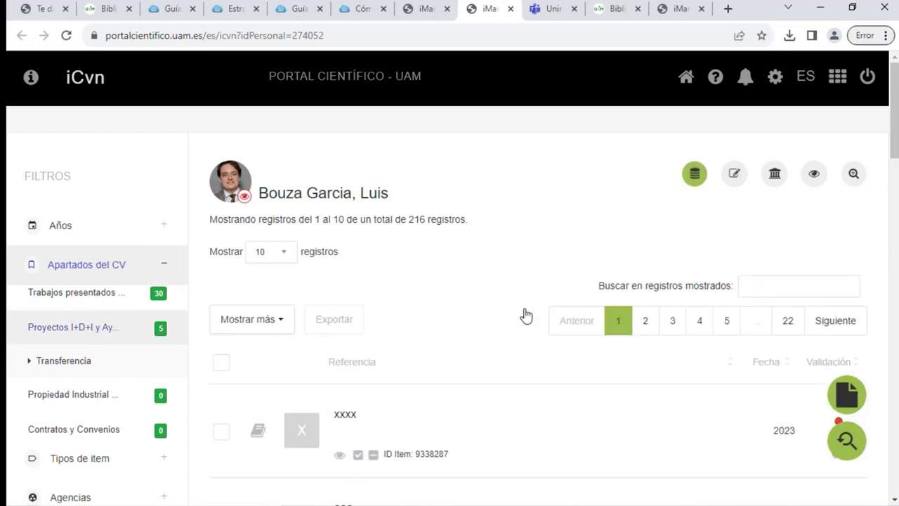
{"action": "scroll", "coordinate": [526, 321], "scroll_direction": "down", "scroll_amount": 3}
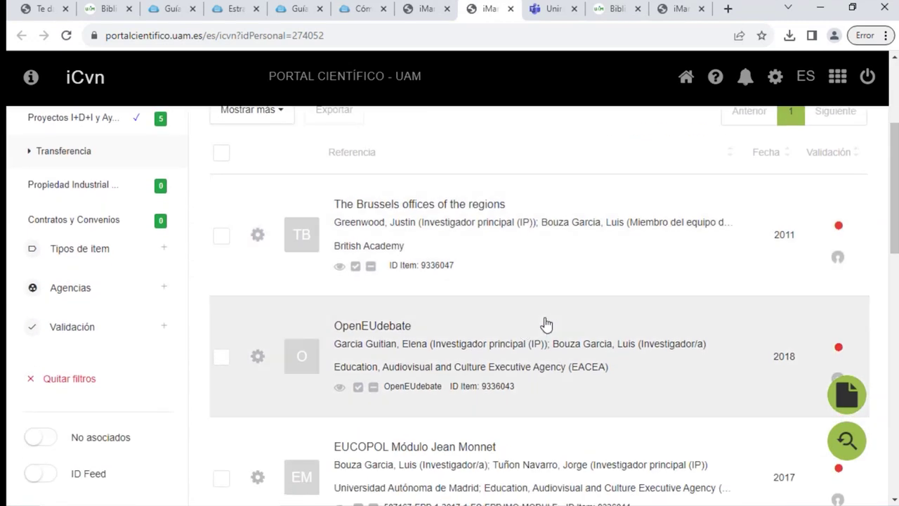
{"action": "scroll", "coordinate": [547, 324], "scroll_direction": "down", "scroll_amount": 1}
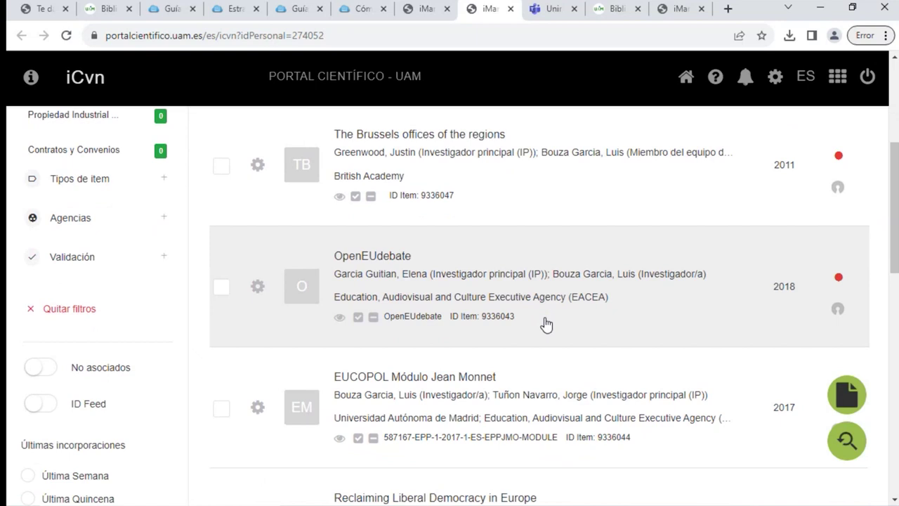
{"action": "scroll", "coordinate": [545, 323], "scroll_direction": "down", "scroll_amount": 3}
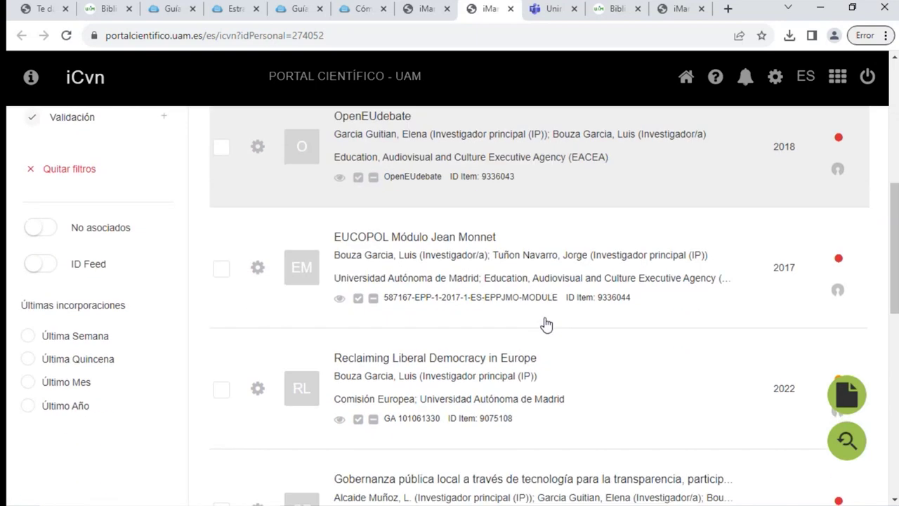
{"action": "left_click", "coordinate": [440, 297]}
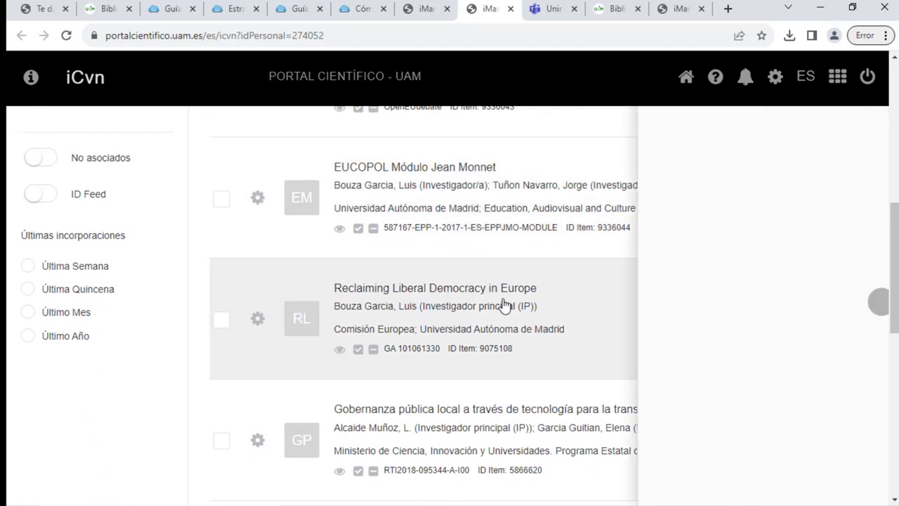
{"action": "scroll", "coordinate": [552, 382], "scroll_direction": "down", "scroll_amount": 1}
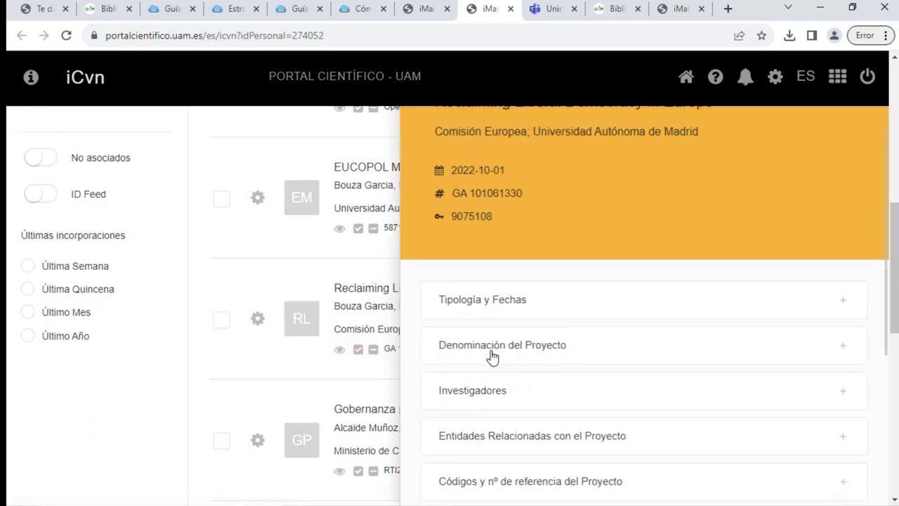
Expand Tipología y Fechas, confirm the status stays Subvencionado, and close the project details
{"action": "left_click", "coordinate": [512, 307]}
{"action": "scroll", "coordinate": [625, 323], "scroll_direction": "down", "scroll_amount": 3}
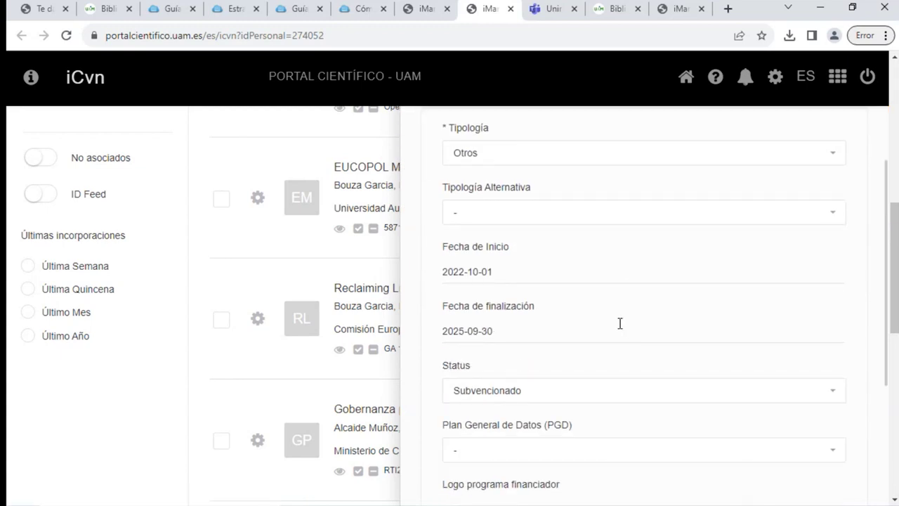
{"action": "scroll", "coordinate": [618, 325], "scroll_direction": "down", "scroll_amount": 1}
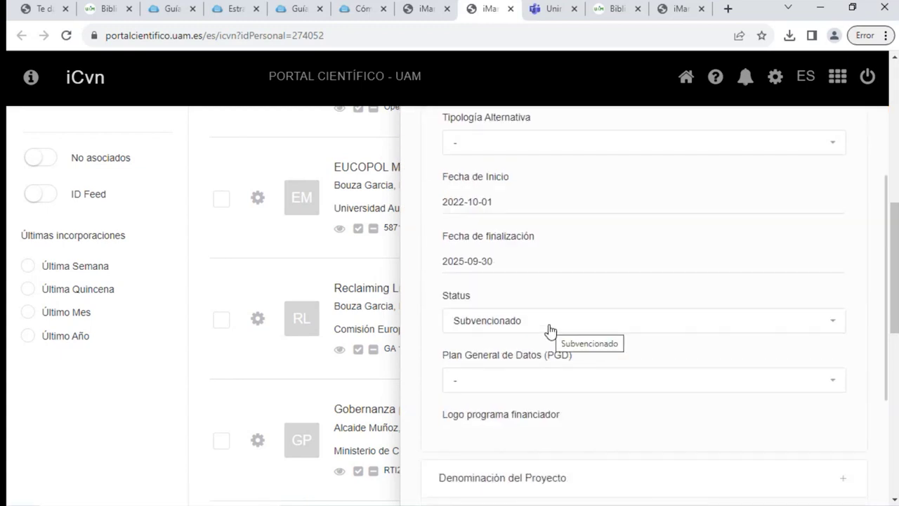
{"action": "left_click", "coordinate": [550, 324]}
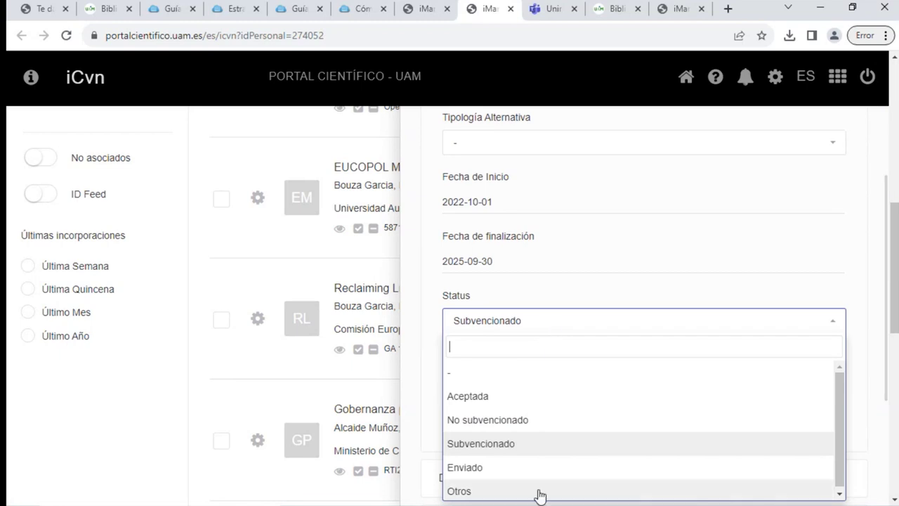
{"action": "left_click", "coordinate": [518, 451]}
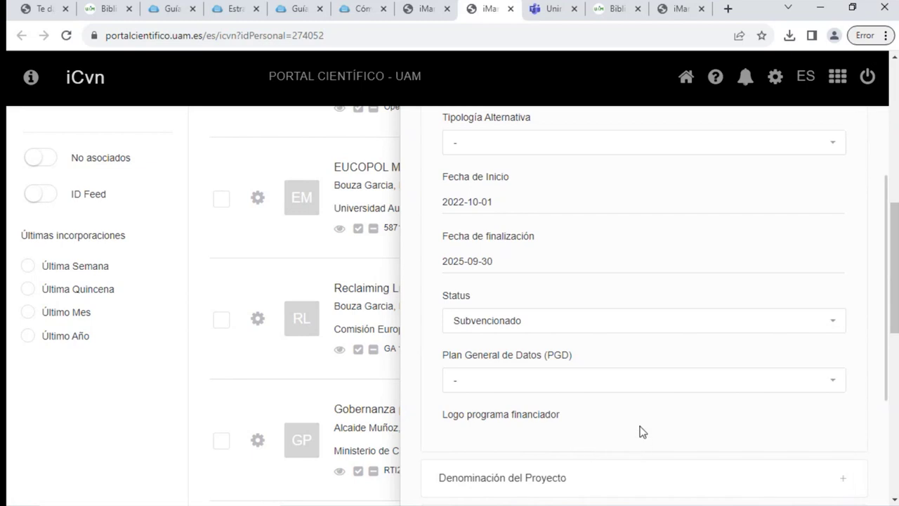
{"action": "scroll", "coordinate": [641, 430], "scroll_direction": "up", "scroll_amount": 5}
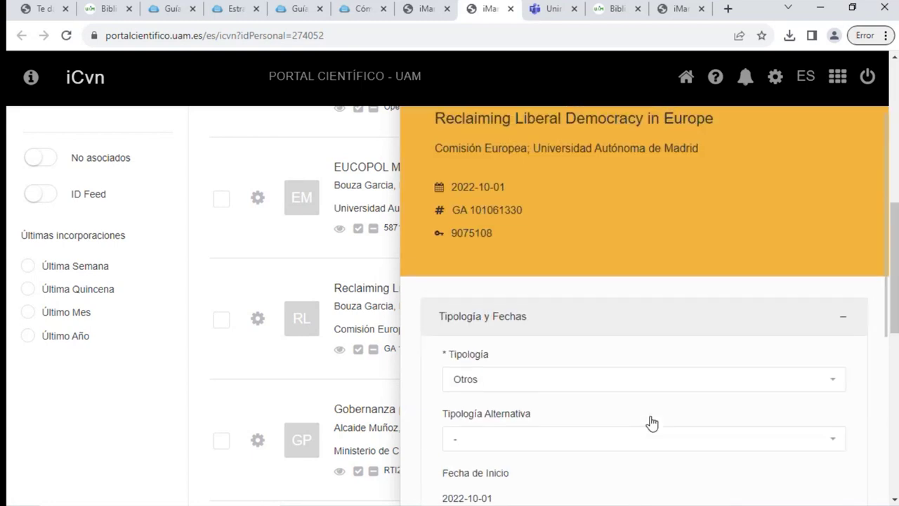
{"action": "scroll", "coordinate": [652, 422], "scroll_direction": "up", "scroll_amount": 3}
{"action": "left_click", "coordinate": [864, 138]}
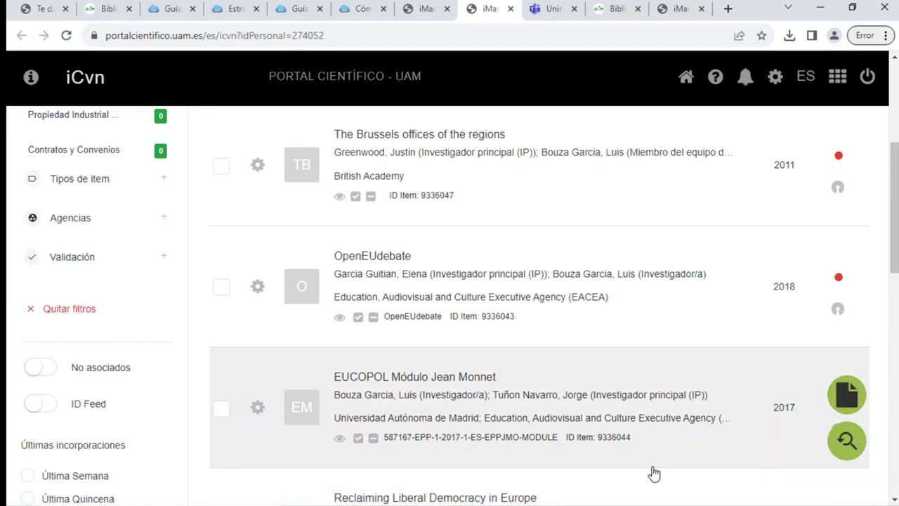
Reset the CV list to all 216 records and filter it to Eventos para la Divulgación
{"action": "scroll", "coordinate": [383, 289], "scroll_direction": "up", "scroll_amount": 1}
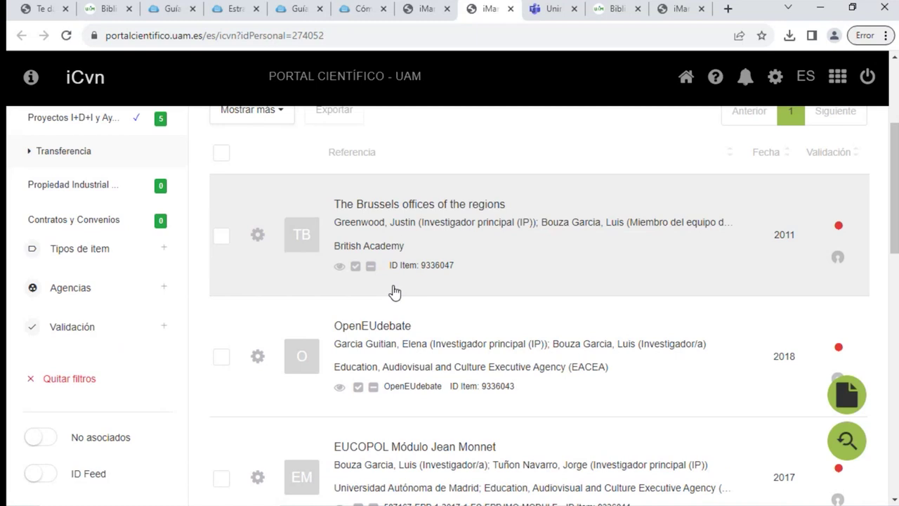
{"action": "scroll", "coordinate": [364, 290], "scroll_direction": "up", "scroll_amount": 3}
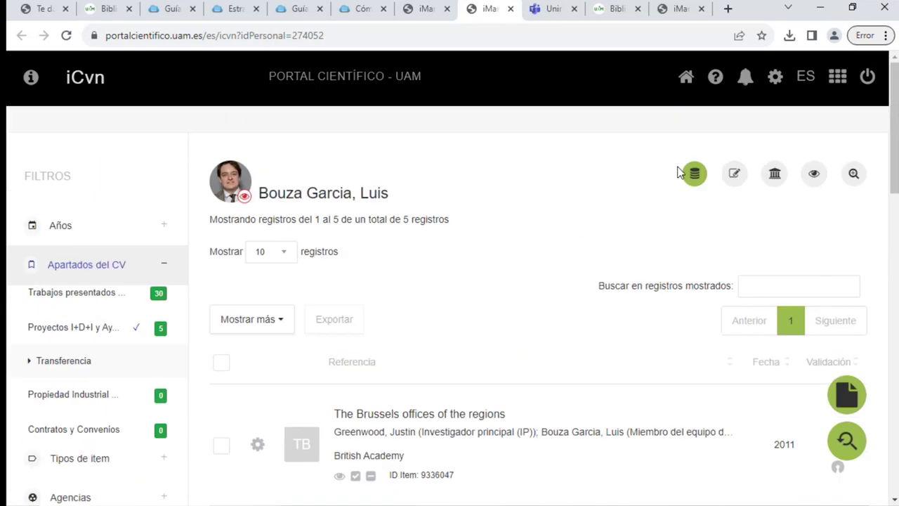
{"action": "left_click", "coordinate": [692, 175]}
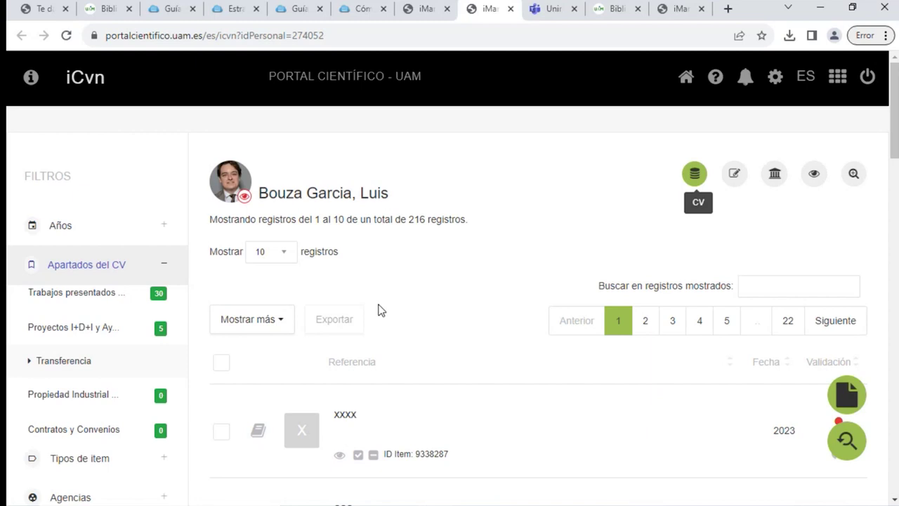
{"action": "scroll", "coordinate": [371, 311], "scroll_direction": "down", "scroll_amount": 1}
{"action": "scroll", "coordinate": [124, 328], "scroll_direction": "down", "scroll_amount": 1}
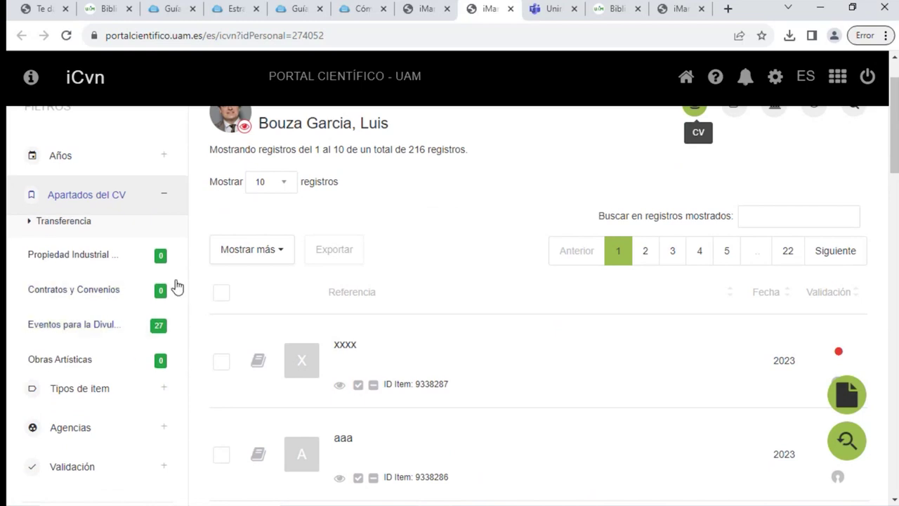
{"action": "scroll", "coordinate": [161, 281], "scroll_direction": "up", "scroll_amount": 1}
{"action": "scroll", "coordinate": [144, 277], "scroll_direction": "down", "scroll_amount": 1}
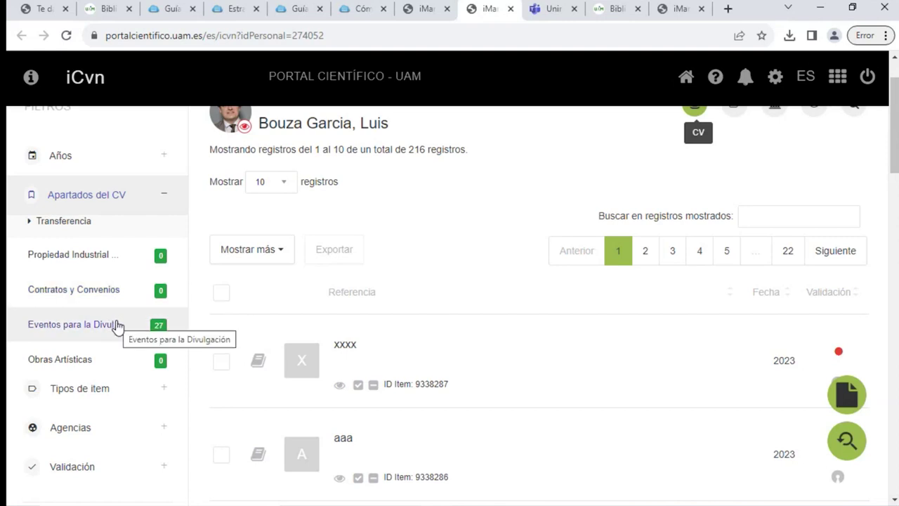
{"action": "left_click", "coordinate": [116, 326]}
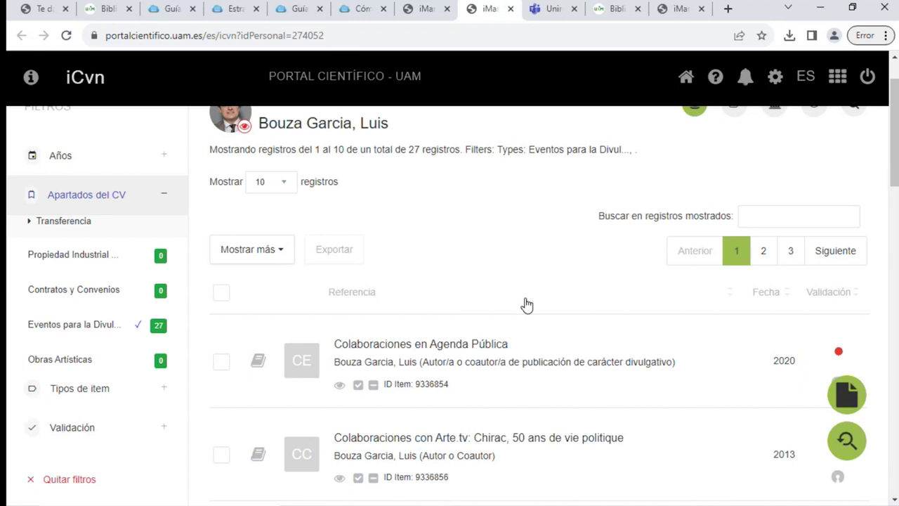
Scroll through the 27 Eventos para la Divulgación records and back to the top
{"action": "scroll", "coordinate": [527, 304], "scroll_direction": "down", "scroll_amount": 5}
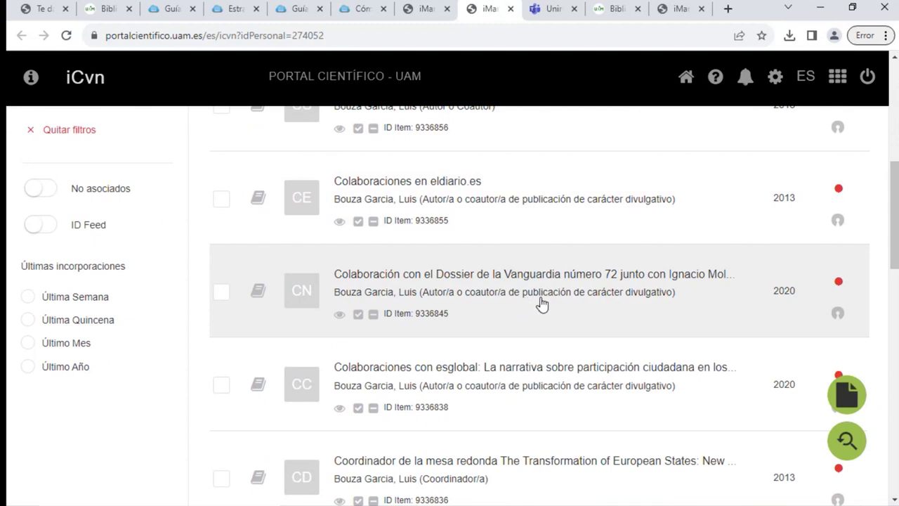
{"action": "scroll", "coordinate": [538, 301], "scroll_direction": "down", "scroll_amount": 2}
{"action": "scroll", "coordinate": [542, 337], "scroll_direction": "down", "scroll_amount": 3}
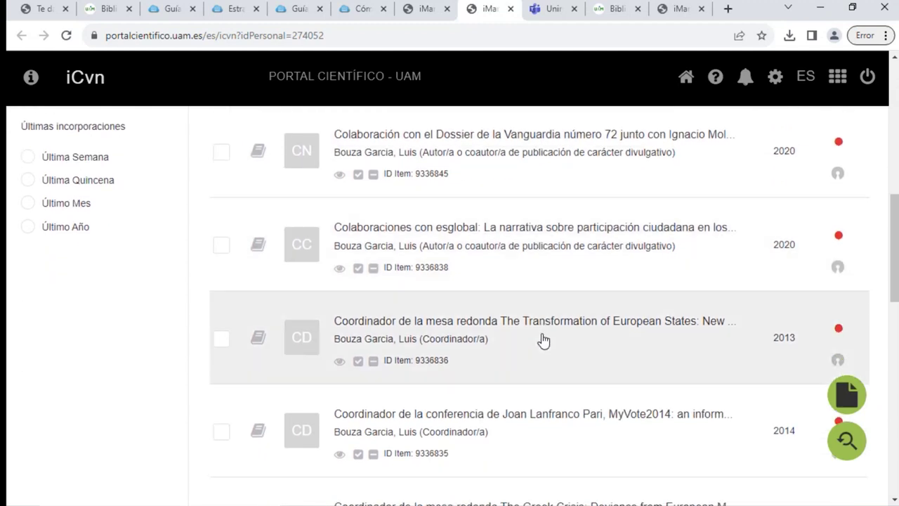
{"action": "scroll", "coordinate": [540, 348], "scroll_direction": "down", "scroll_amount": 3}
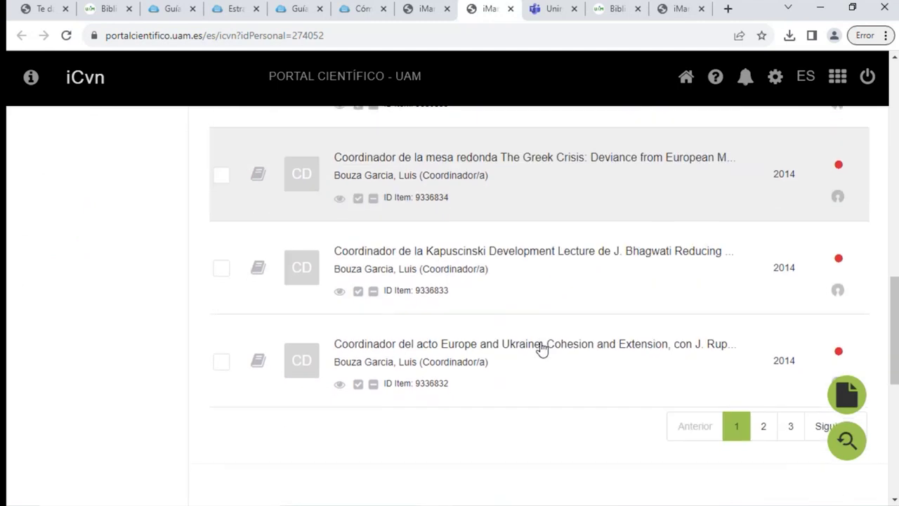
{"action": "scroll", "coordinate": [773, 294], "scroll_direction": "up", "scroll_amount": 10}
{"action": "scroll", "coordinate": [804, 283], "scroll_direction": "up", "scroll_amount": 3}
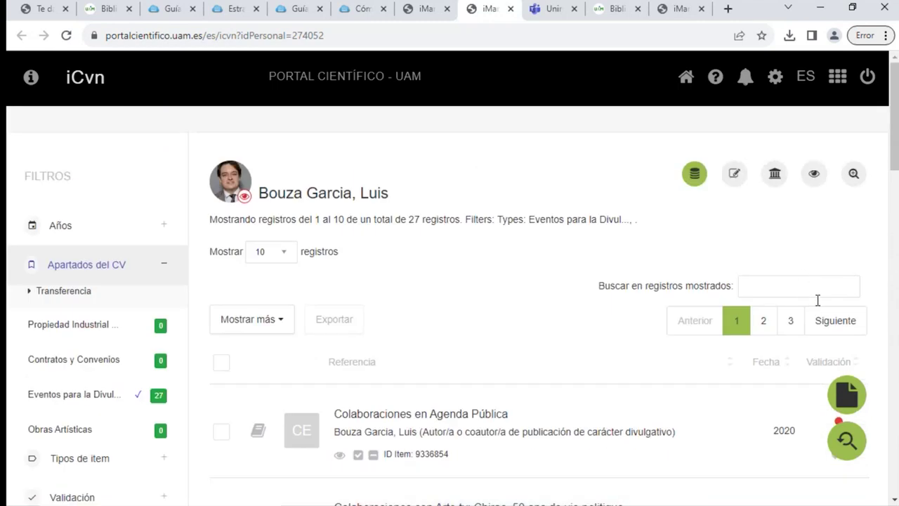
Start a new item under Eventos para la Divulgación and browse its available item types
{"action": "left_click", "coordinate": [804, 412]}
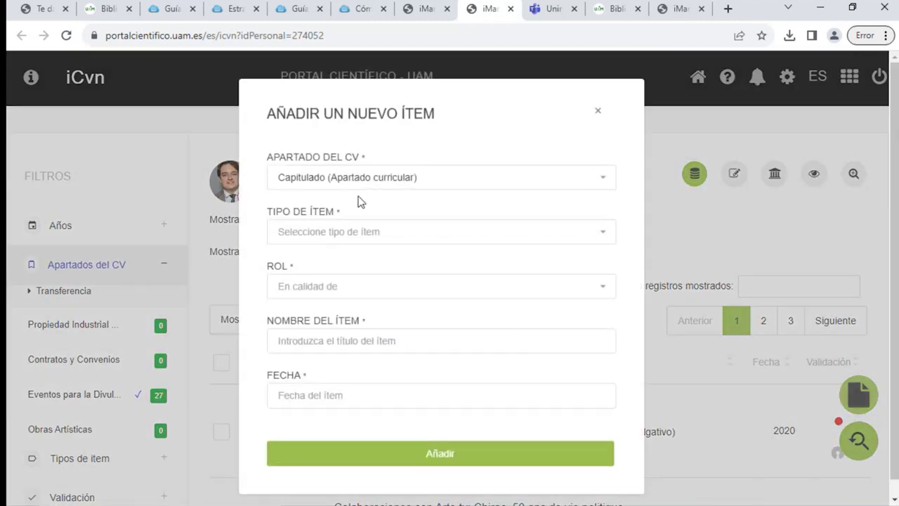
{"action": "left_click", "coordinate": [353, 185]}
{"action": "type", "text": "even"}
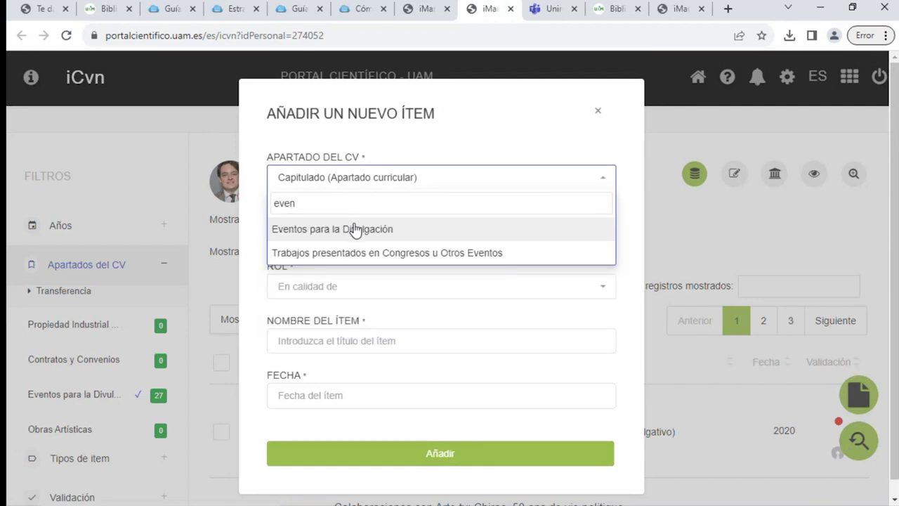
{"action": "left_click", "coordinate": [354, 229]}
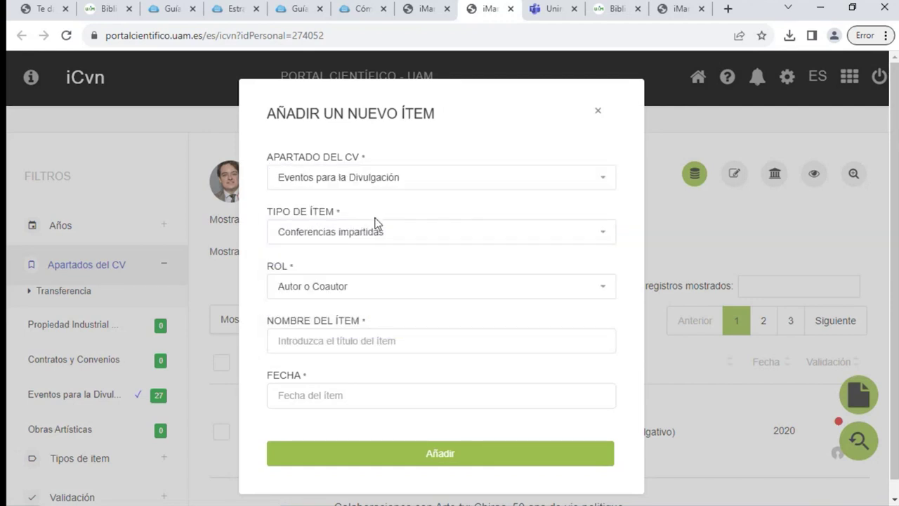
{"action": "left_click", "coordinate": [367, 234]}
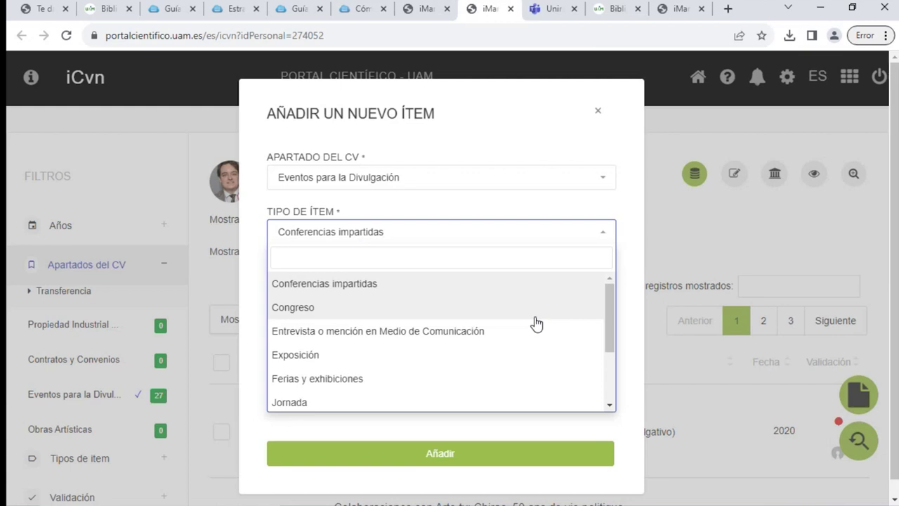
{"action": "scroll", "coordinate": [537, 323], "scroll_direction": "down", "scroll_amount": 1}
{"action": "scroll", "coordinate": [532, 325], "scroll_direction": "down", "scroll_amount": 1}
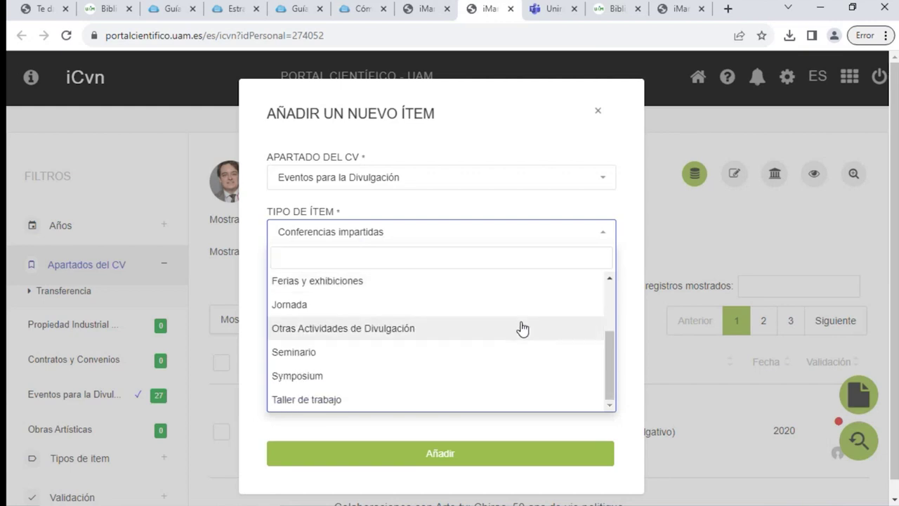
{"action": "scroll", "coordinate": [524, 343], "scroll_direction": "up", "scroll_amount": 2}
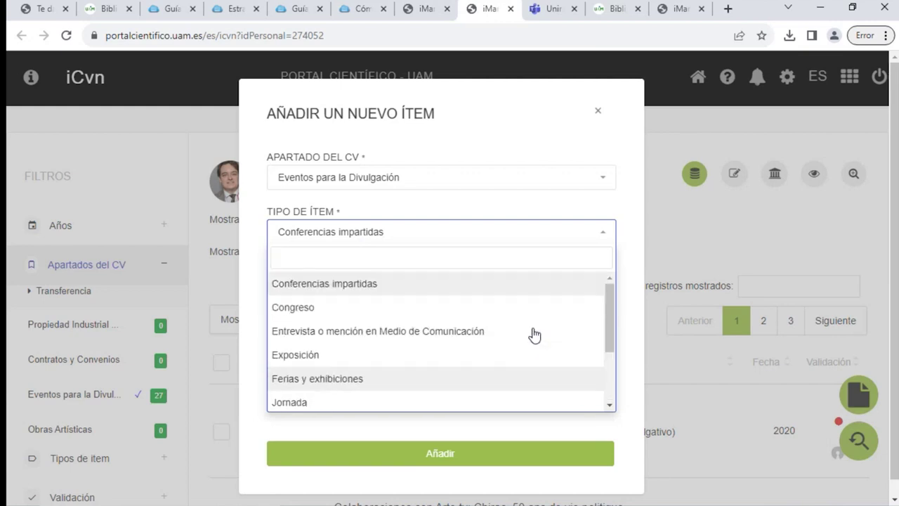
Close the new-item form, clear the filter, and list only the 9 Reconocimientos records
{"action": "left_click", "coordinate": [597, 113]}
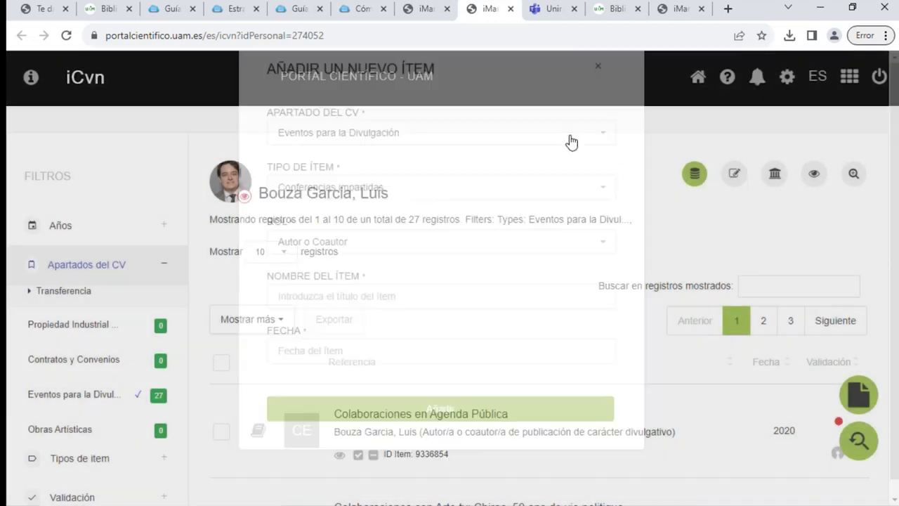
{"action": "scroll", "coordinate": [152, 337], "scroll_direction": "down", "scroll_amount": 3}
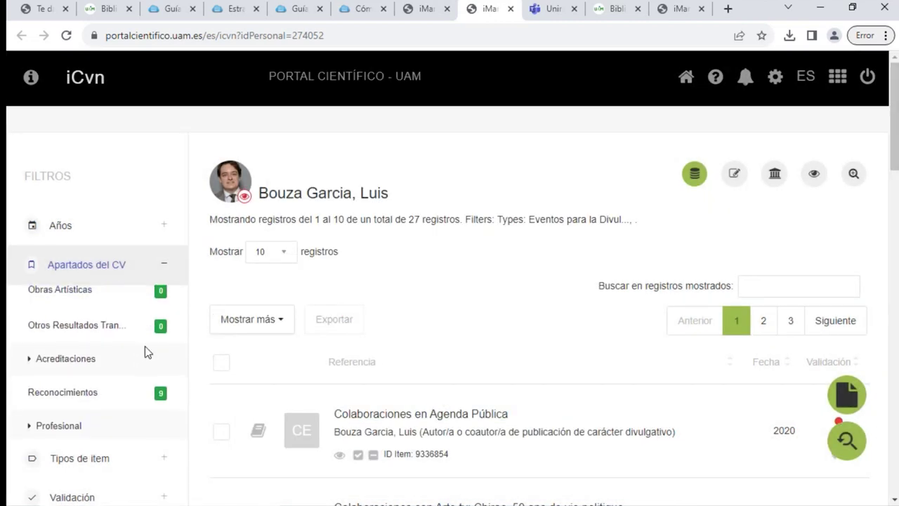
{"action": "scroll", "coordinate": [140, 343], "scroll_direction": "down", "scroll_amount": 1}
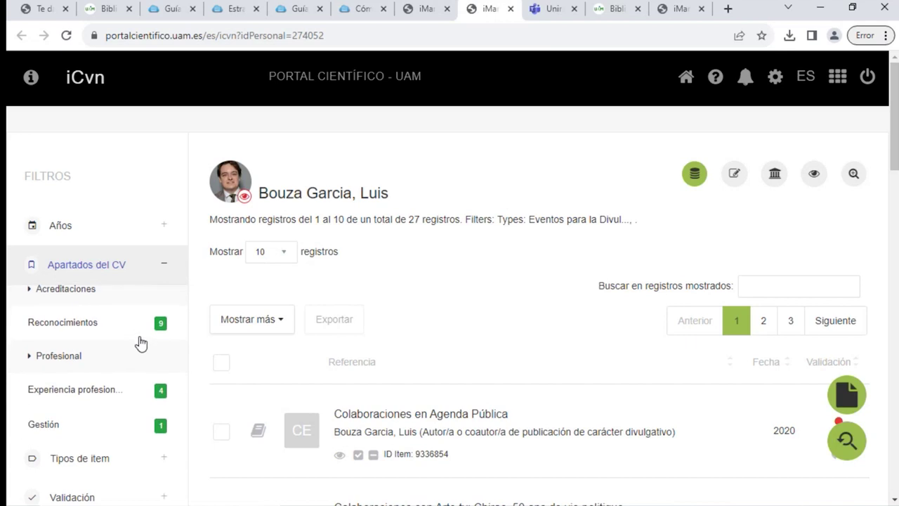
{"action": "scroll", "coordinate": [113, 323], "scroll_direction": "up", "scroll_amount": 1}
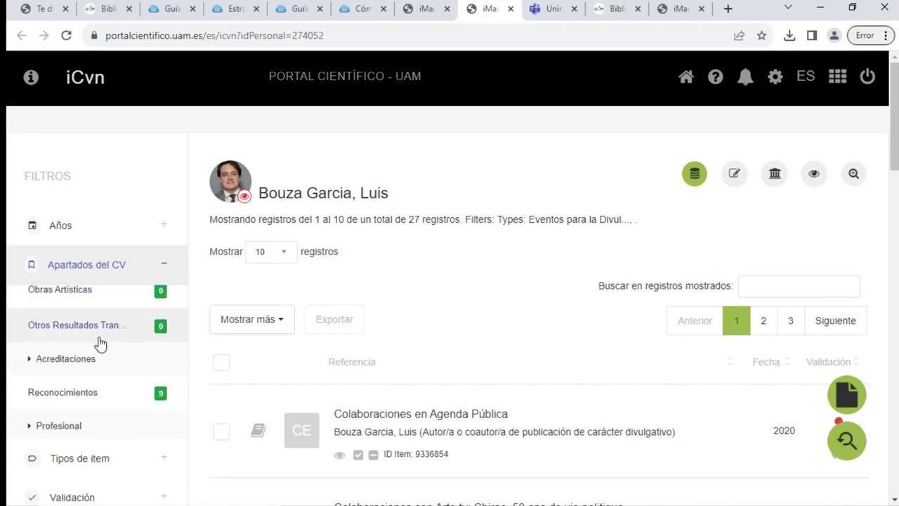
{"action": "left_click", "coordinate": [698, 175]}
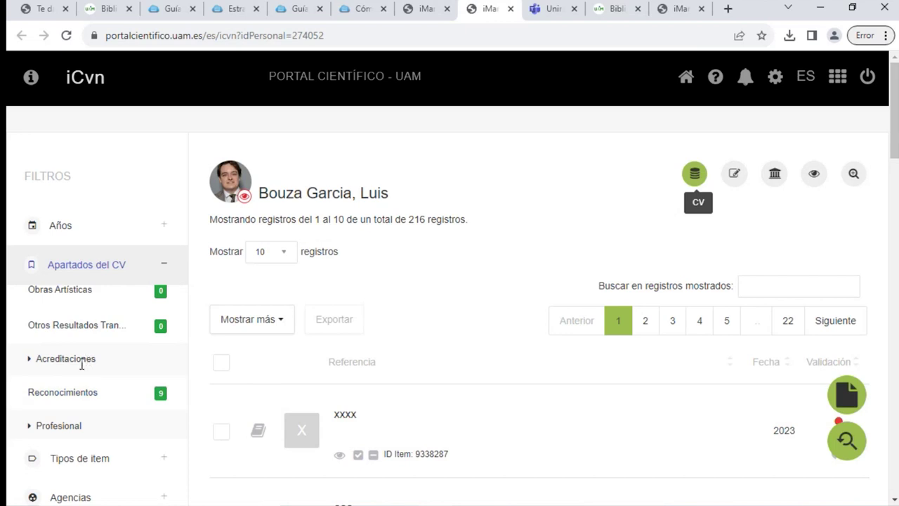
{"action": "left_click", "coordinate": [692, 172]}
{"action": "left_click", "coordinate": [67, 392]}
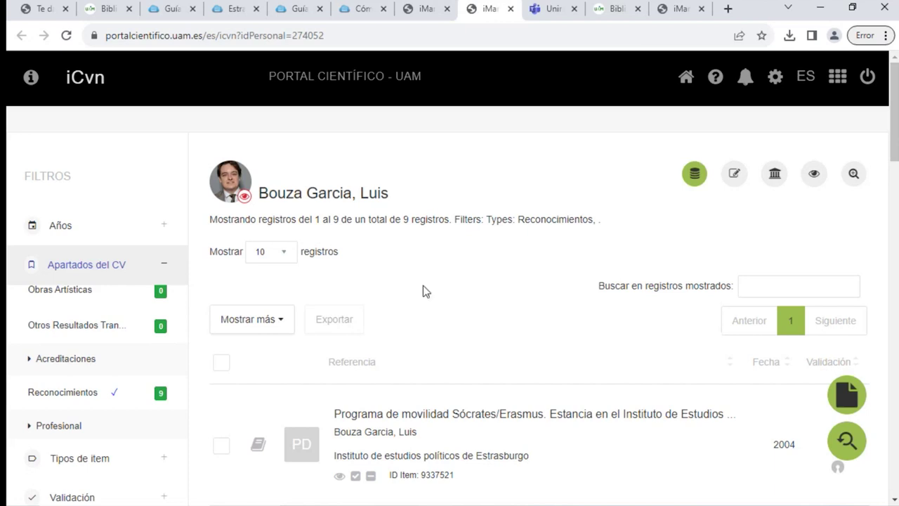
{"action": "scroll", "coordinate": [425, 295], "scroll_direction": "down", "scroll_amount": 4}
{"action": "scroll", "coordinate": [500, 273], "scroll_direction": "down", "scroll_amount": 5}
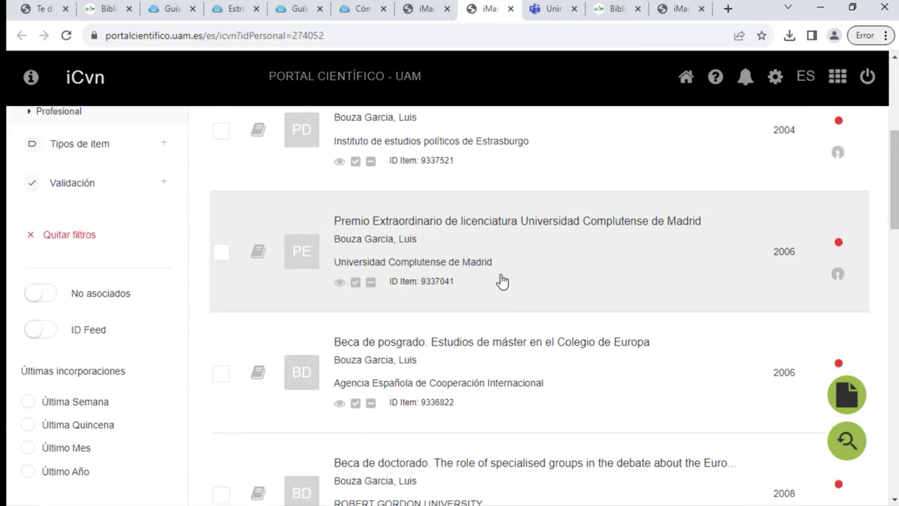
{"action": "scroll", "coordinate": [511, 301], "scroll_direction": "up", "scroll_amount": 9}
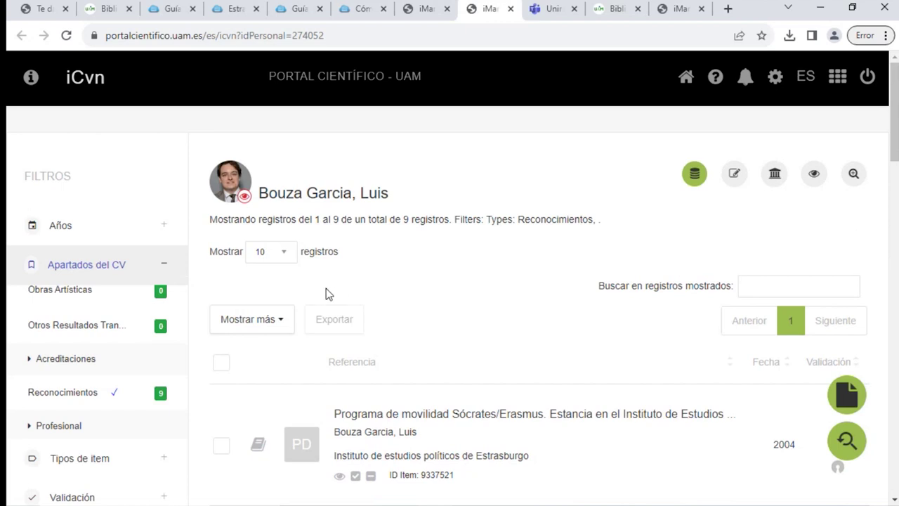
Remove the Reconocimientos filter via the green CV button to list all 216 records
{"action": "scroll", "coordinate": [326, 289], "scroll_direction": "down", "scroll_amount": 1}
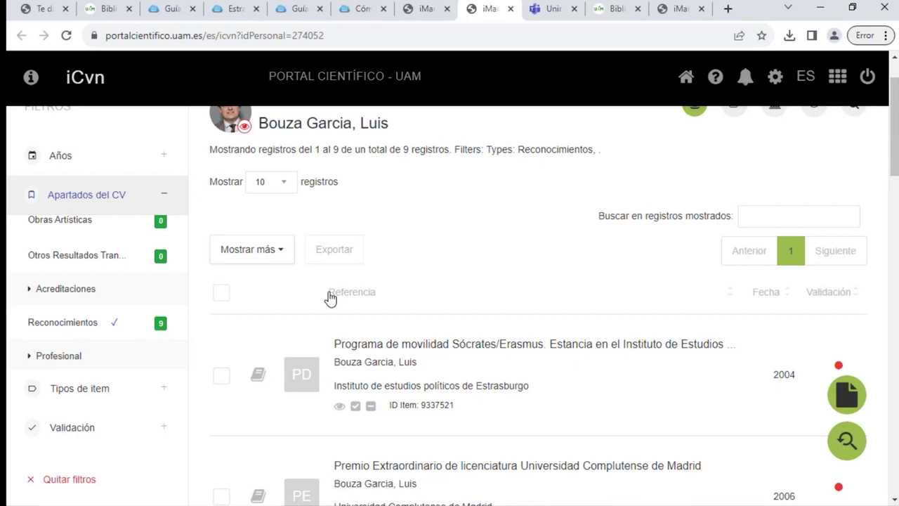
{"action": "scroll", "coordinate": [615, 285], "scroll_direction": "up", "scroll_amount": 1}
{"action": "left_click", "coordinate": [695, 180]}
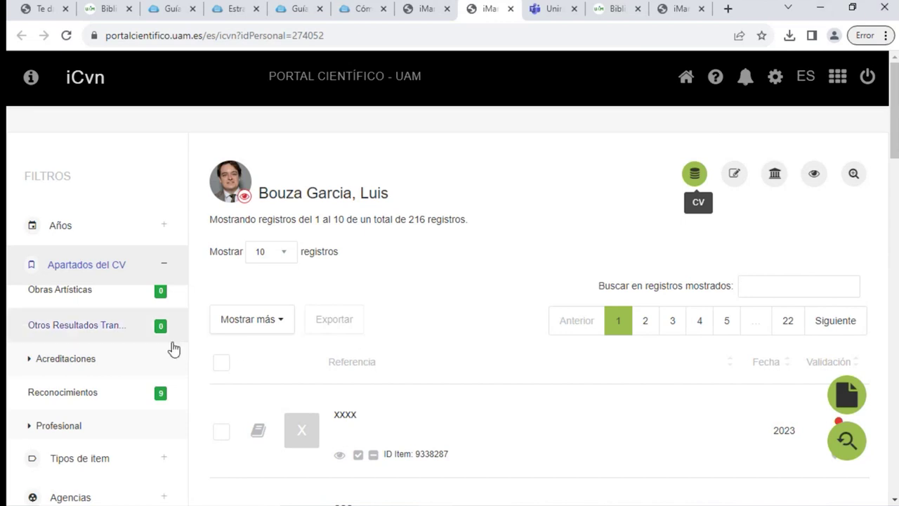
Reset the CV list and filter it to Experiencia profesional records
{"action": "scroll", "coordinate": [174, 348], "scroll_direction": "down", "scroll_amount": 1}
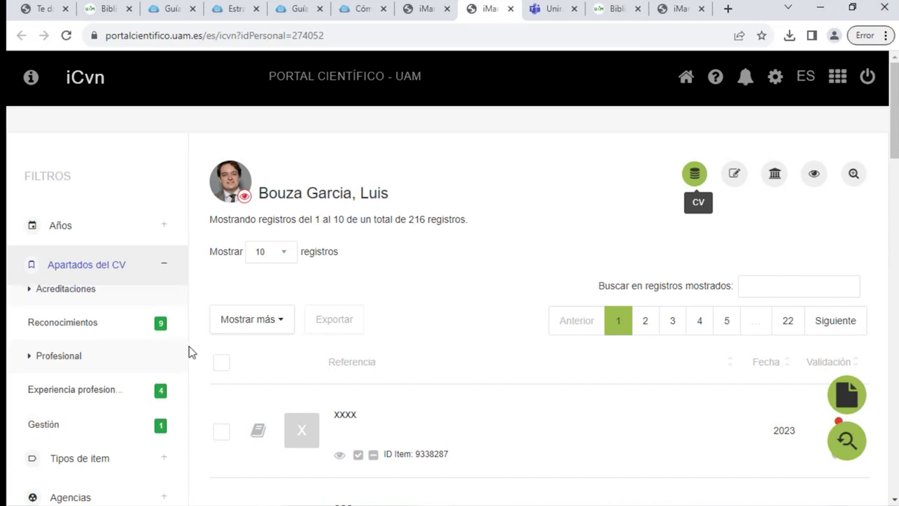
{"action": "scroll", "coordinate": [192, 352], "scroll_direction": "down", "scroll_amount": 1}
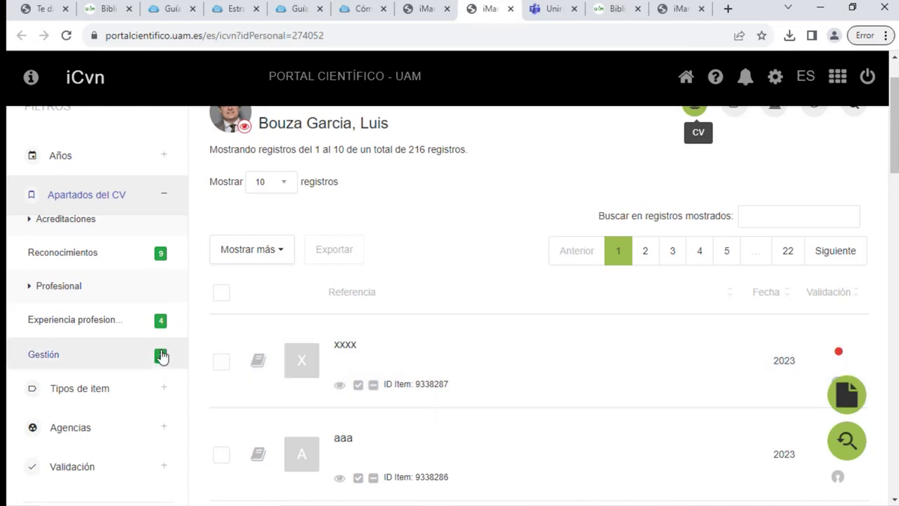
{"action": "scroll", "coordinate": [569, 182], "scroll_direction": "up", "scroll_amount": 1}
{"action": "left_click", "coordinate": [693, 174]}
{"action": "scroll", "coordinate": [141, 321], "scroll_direction": "down", "scroll_amount": 3}
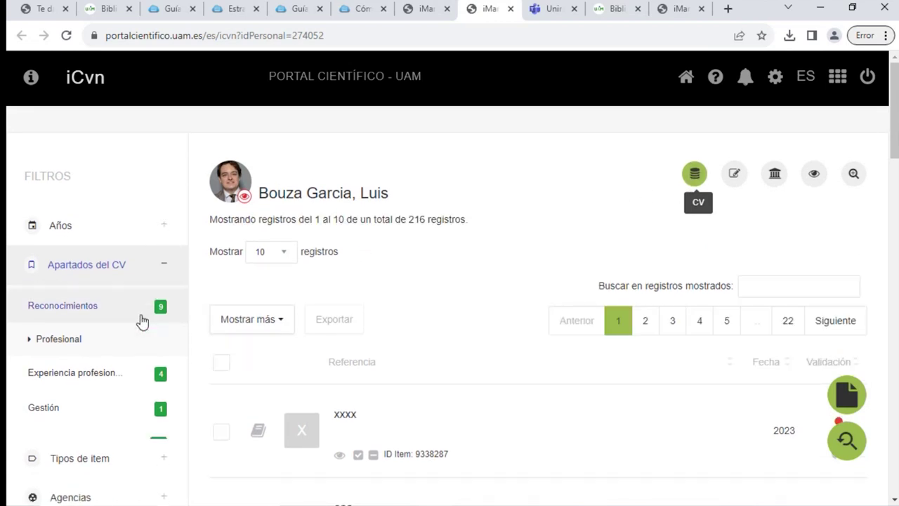
{"action": "left_click", "coordinate": [99, 327]}
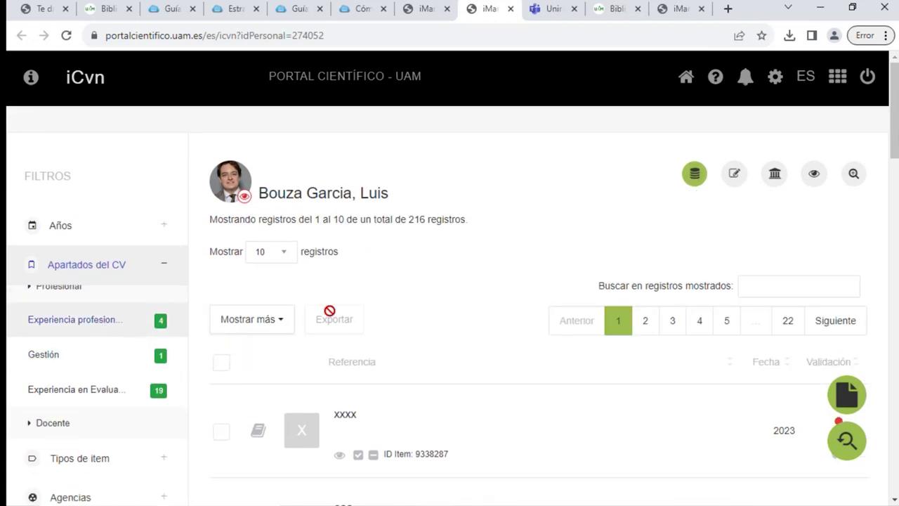
Add Gestión to the section filter, leaving 5 records headed by the 2023 vice-dean post
{"action": "scroll", "coordinate": [529, 339], "scroll_direction": "down", "scroll_amount": 2}
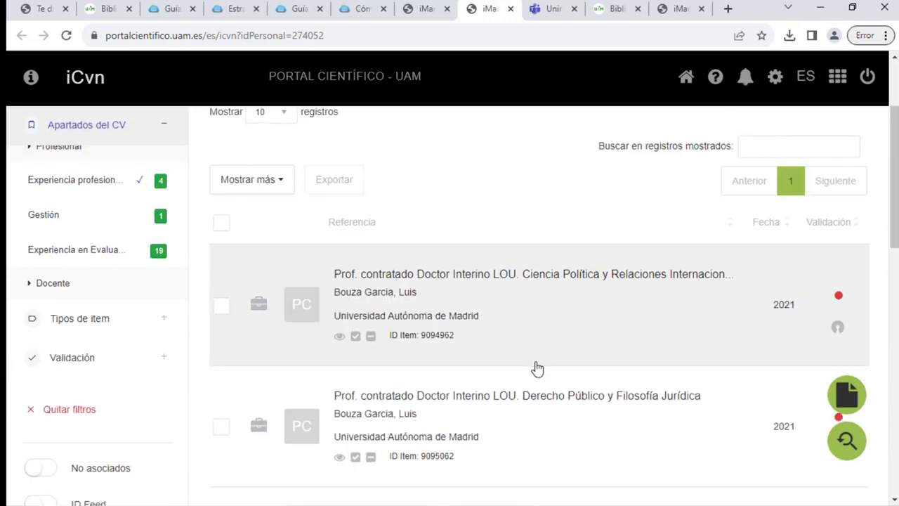
{"action": "scroll", "coordinate": [555, 365], "scroll_direction": "down", "scroll_amount": 2}
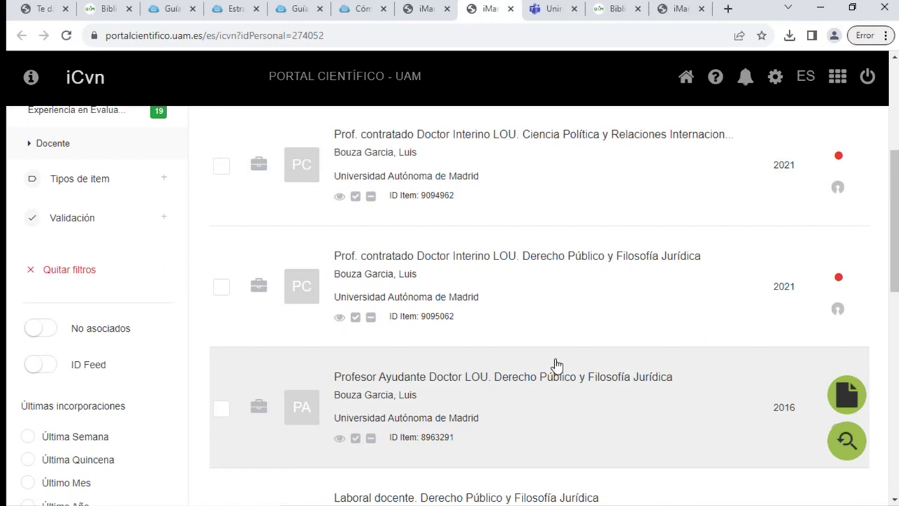
{"action": "scroll", "coordinate": [556, 364], "scroll_direction": "down", "scroll_amount": 2}
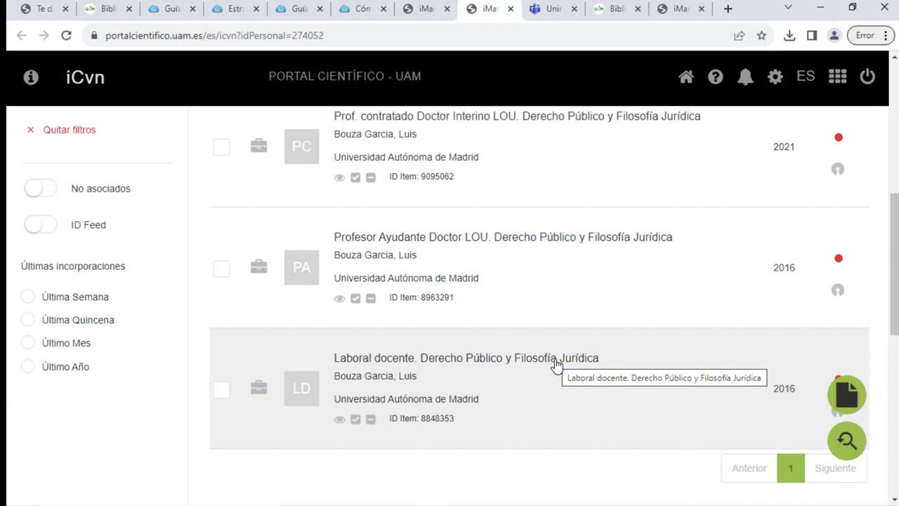
{"action": "scroll", "coordinate": [141, 288], "scroll_direction": "up", "scroll_amount": 2}
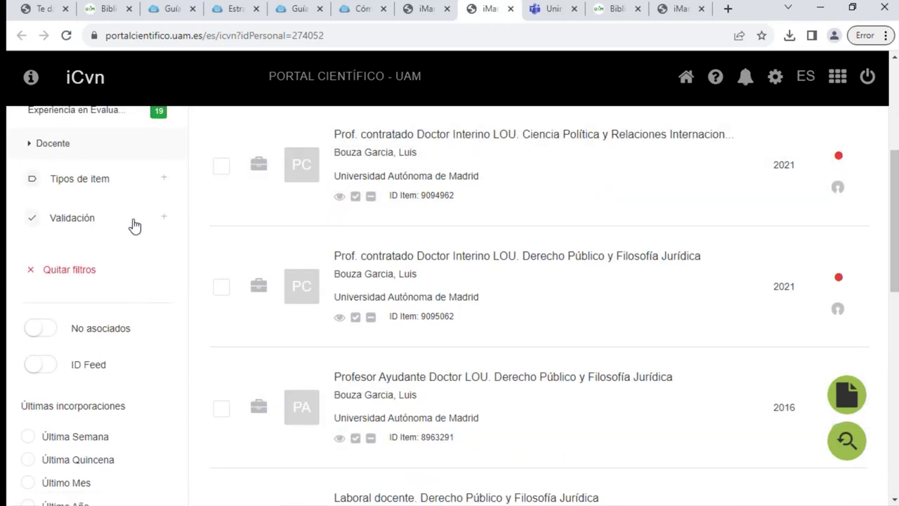
{"action": "scroll", "coordinate": [132, 221], "scroll_direction": "up", "scroll_amount": 2}
{"action": "left_click", "coordinate": [50, 218]}
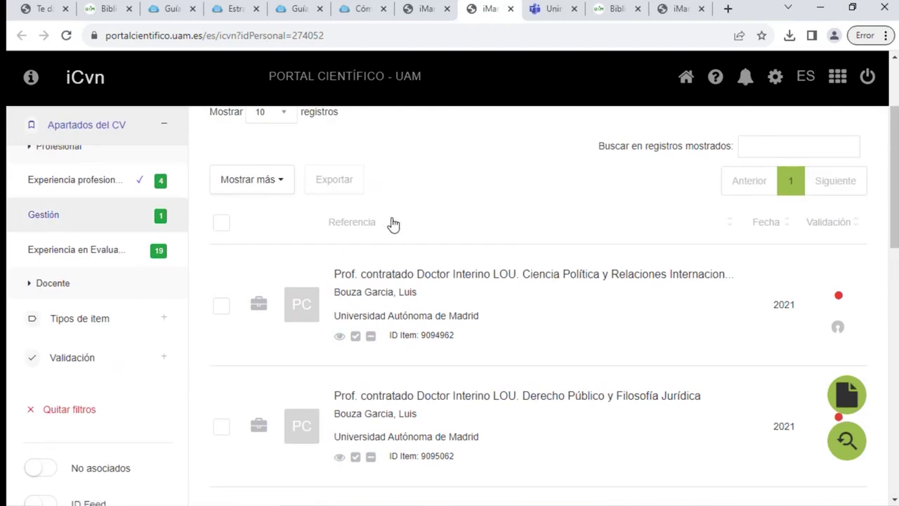
{"action": "scroll", "coordinate": [583, 190], "scroll_direction": "up", "scroll_amount": 2}
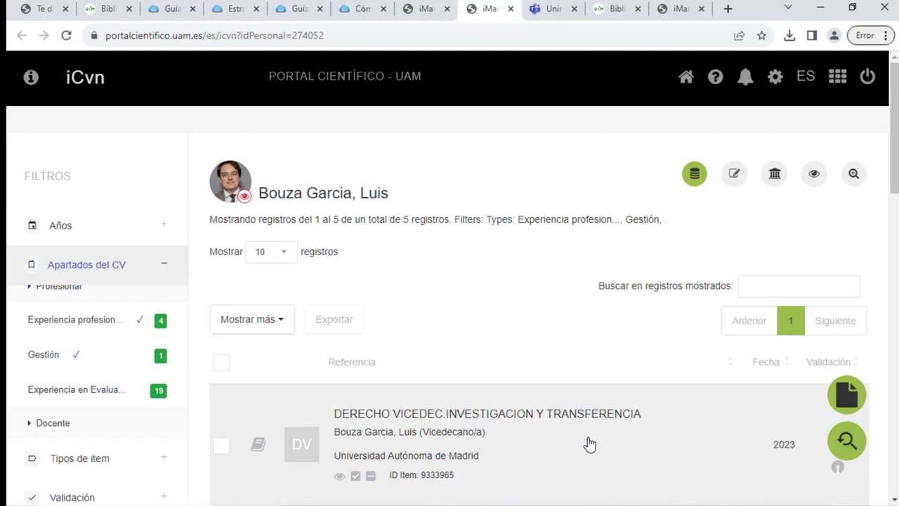
{"action": "scroll", "coordinate": [318, 342], "scroll_direction": "down", "scroll_amount": 1}
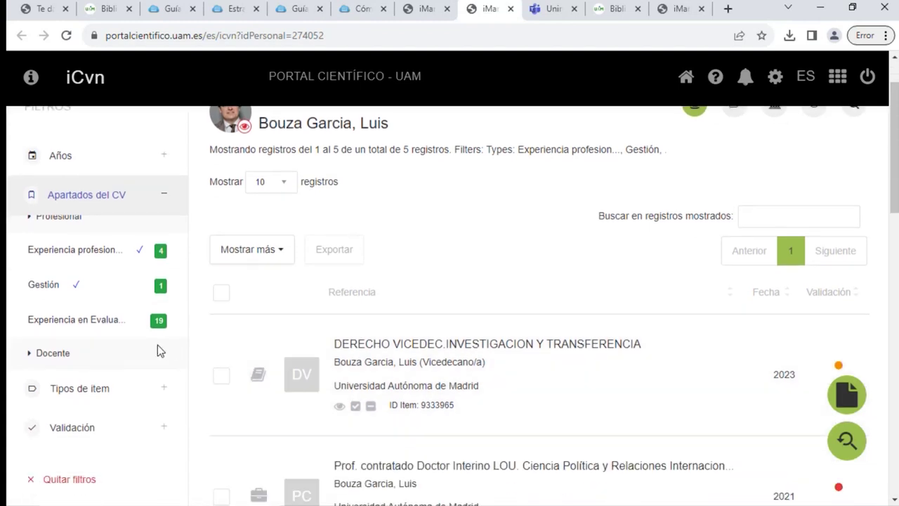
{"action": "scroll", "coordinate": [678, 232], "scroll_direction": "up", "scroll_amount": 1}
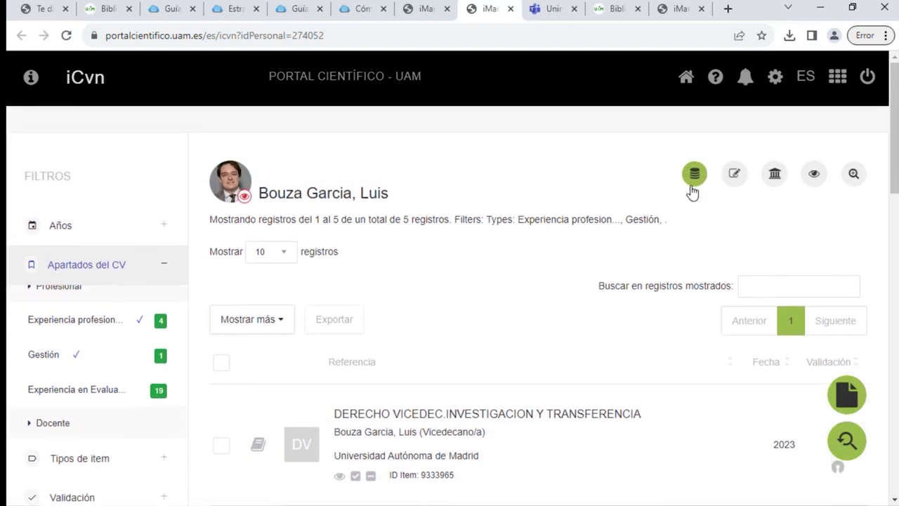
Reset the list and filter to evaluation experience, browsing the 2021 Evaluador de revistas entries
{"action": "left_click", "coordinate": [694, 179]}
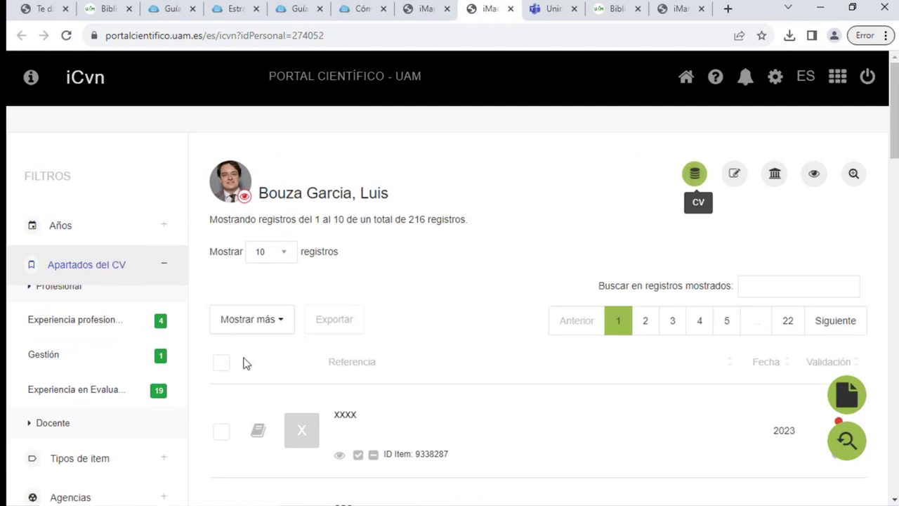
{"action": "left_click", "coordinate": [71, 398]}
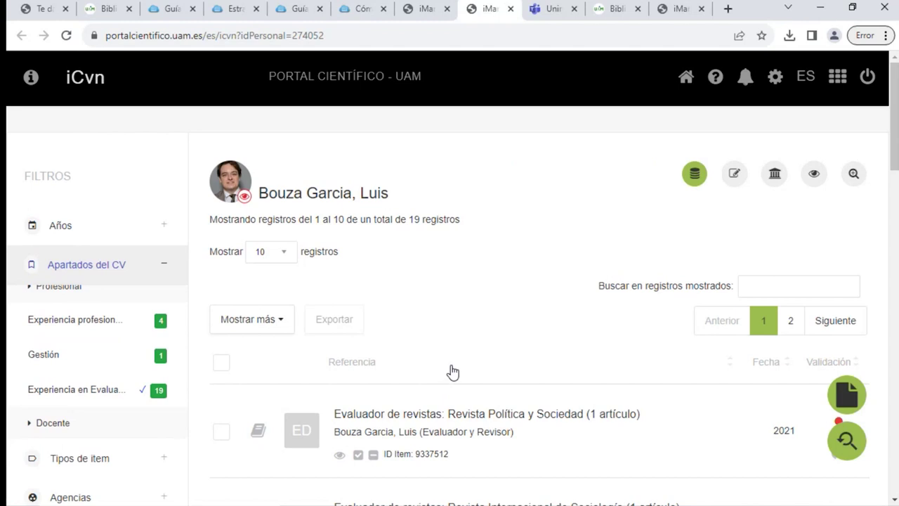
{"action": "scroll", "coordinate": [520, 377], "scroll_direction": "down", "scroll_amount": 5}
{"action": "scroll", "coordinate": [527, 378], "scroll_direction": "down", "scroll_amount": 3}
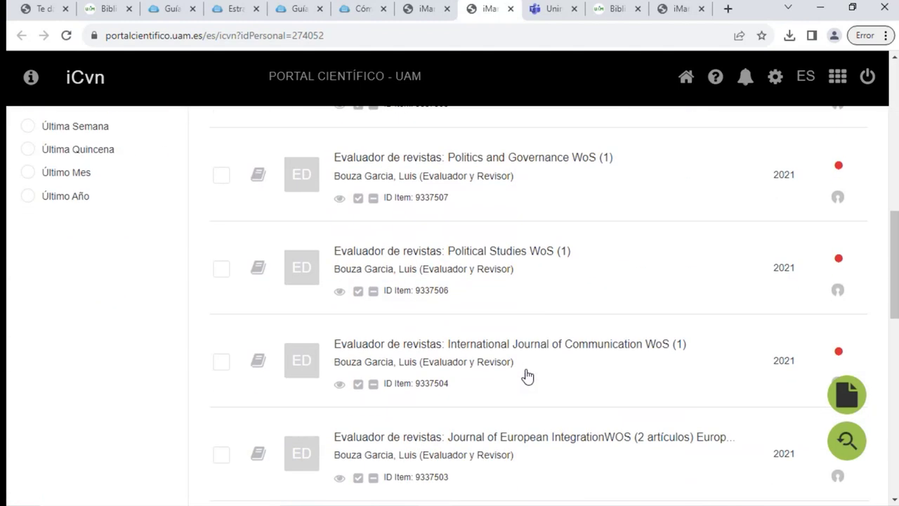
{"action": "scroll", "coordinate": [528, 377], "scroll_direction": "down", "scroll_amount": 3}
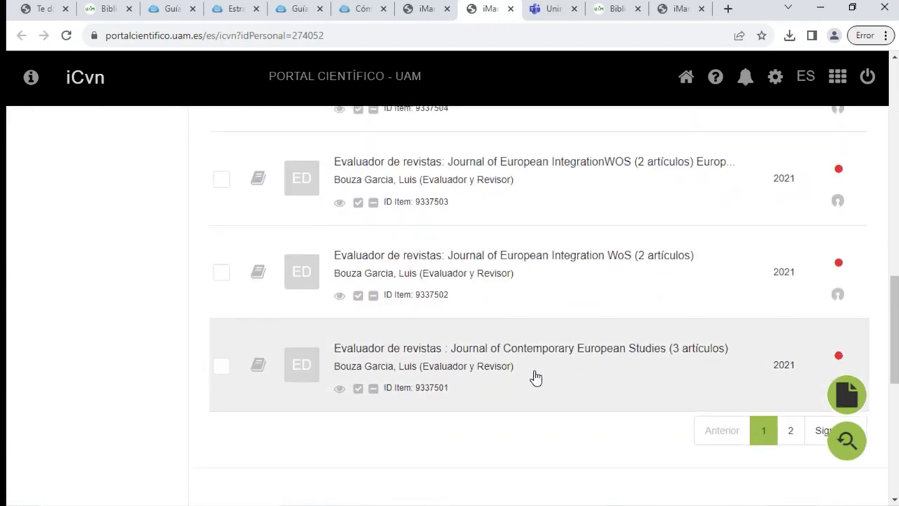
{"action": "scroll", "coordinate": [401, 367], "scroll_direction": "up", "scroll_amount": 10}
{"action": "scroll", "coordinate": [92, 288], "scroll_direction": "down", "scroll_amount": 3}
{"action": "scroll", "coordinate": [96, 232], "scroll_direction": "down", "scroll_amount": 2}
{"action": "scroll", "coordinate": [97, 232], "scroll_direction": "up", "scroll_amount": 3}
{"action": "scroll", "coordinate": [96, 232], "scroll_direction": "up", "scroll_amount": 2}
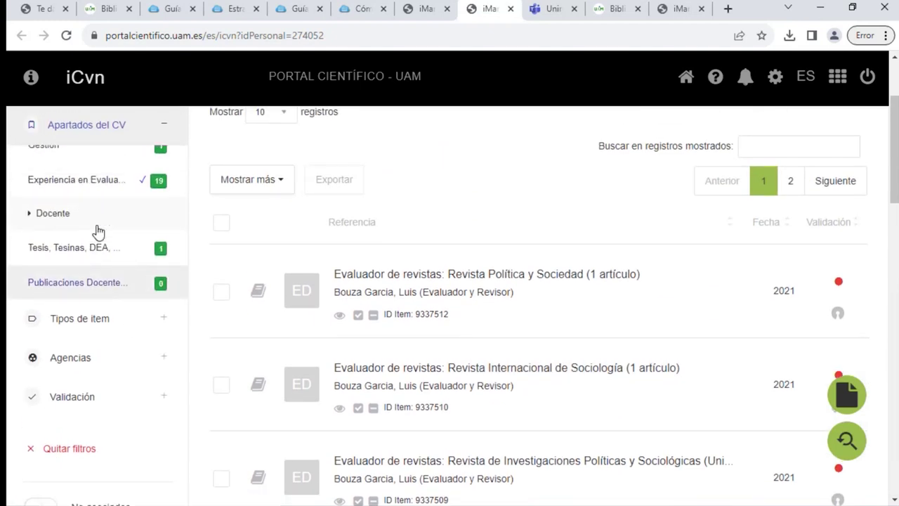
{"action": "scroll", "coordinate": [96, 232], "scroll_direction": "down", "scroll_amount": 2}
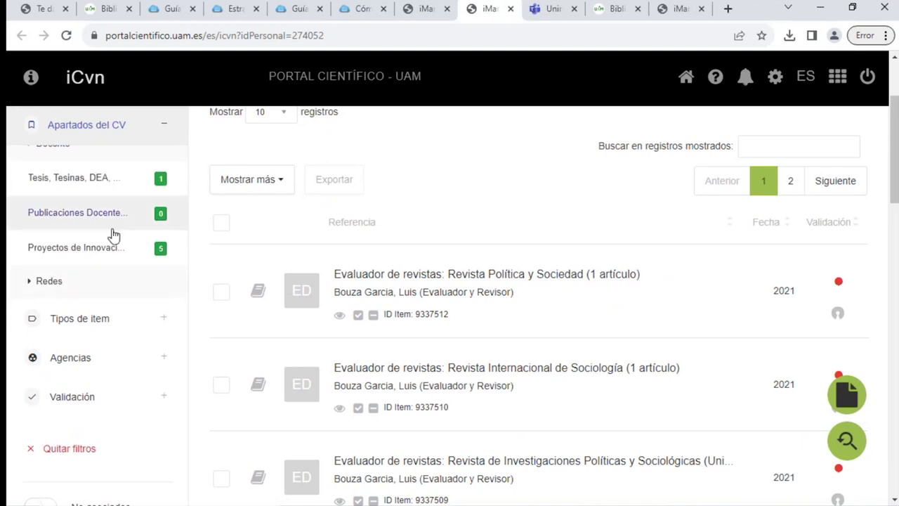
{"action": "scroll", "coordinate": [111, 234], "scroll_direction": "down", "scroll_amount": 5}
{"action": "scroll", "coordinate": [110, 239], "scroll_direction": "down", "scroll_amount": 2}
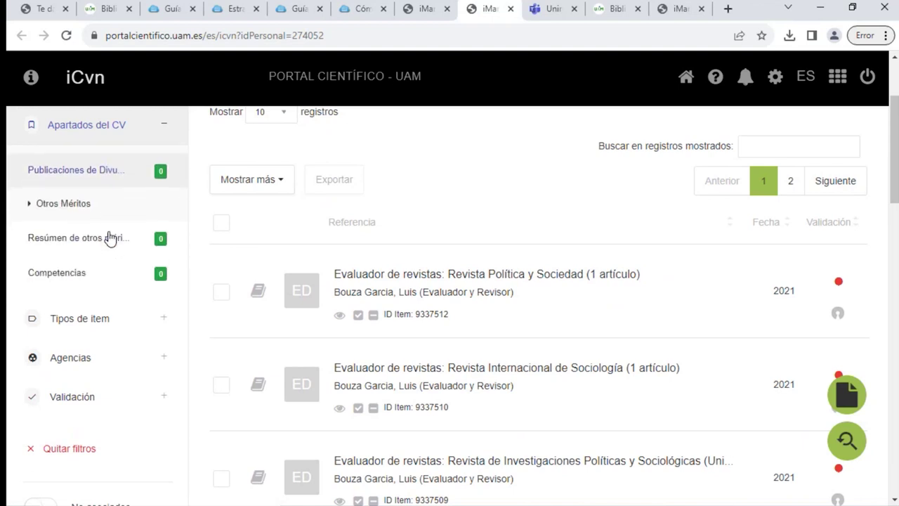
{"action": "scroll", "coordinate": [108, 237], "scroll_direction": "up", "scroll_amount": 1}
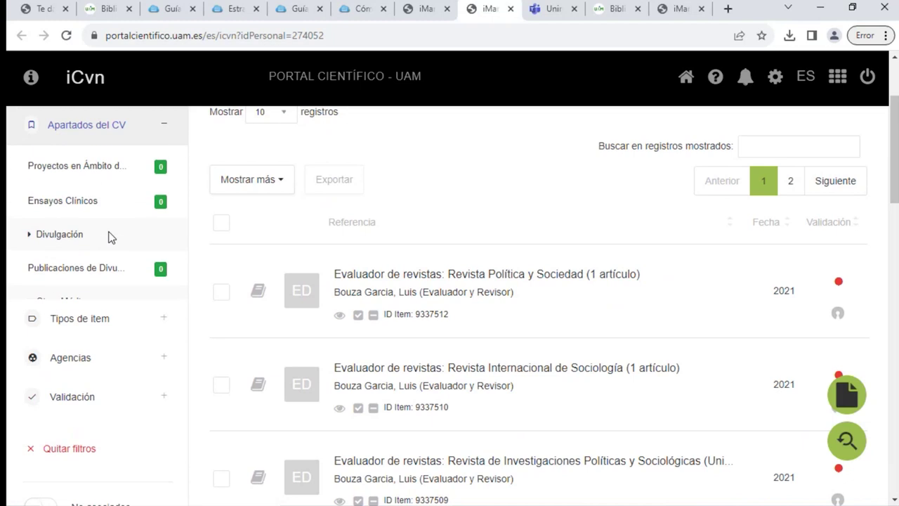
{"action": "scroll", "coordinate": [95, 211], "scroll_direction": "up", "scroll_amount": 1}
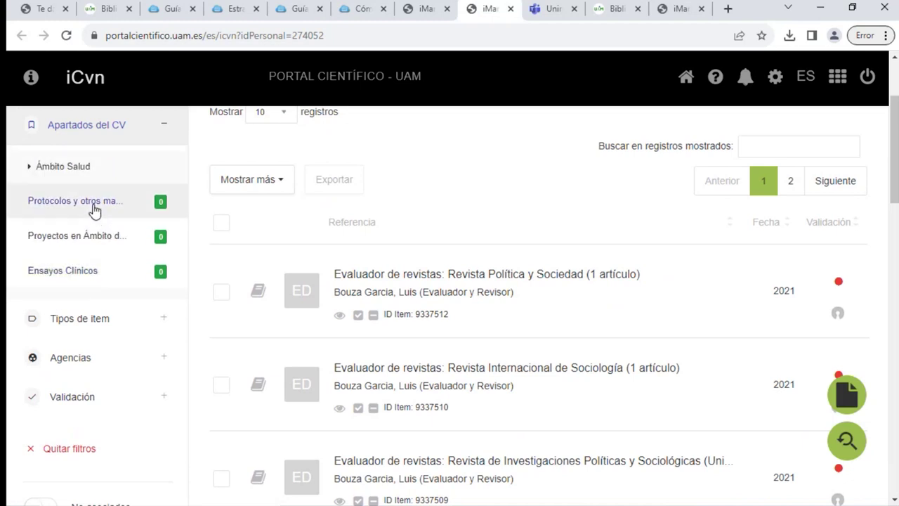
{"action": "scroll", "coordinate": [97, 217], "scroll_direction": "up", "scroll_amount": 1}
{"action": "scroll", "coordinate": [99, 222], "scroll_direction": "up", "scroll_amount": 2}
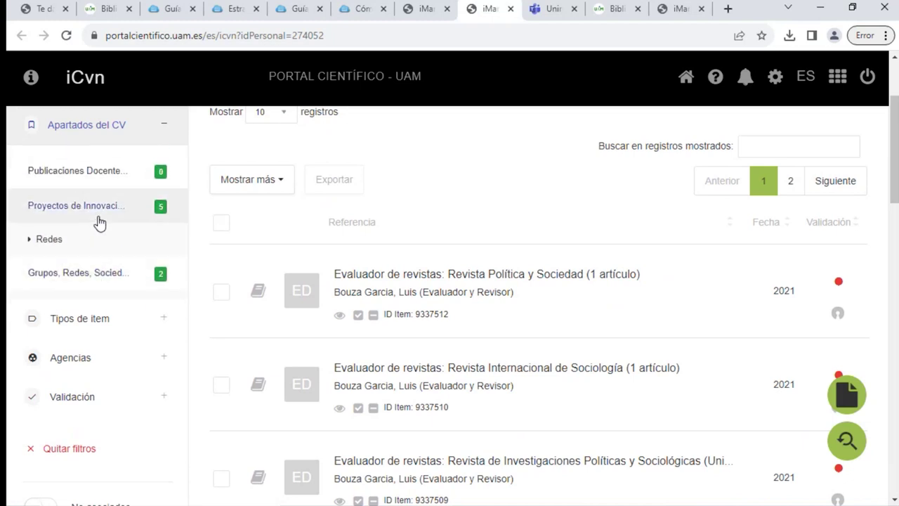
{"action": "scroll", "coordinate": [79, 260], "scroll_direction": "up", "scroll_amount": 2}
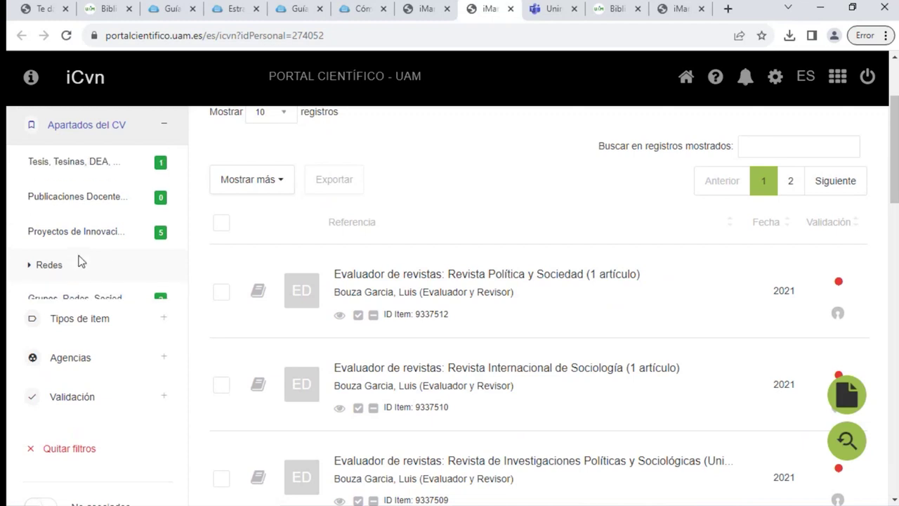
{"action": "scroll", "coordinate": [81, 263], "scroll_direction": "down", "scroll_amount": 4}
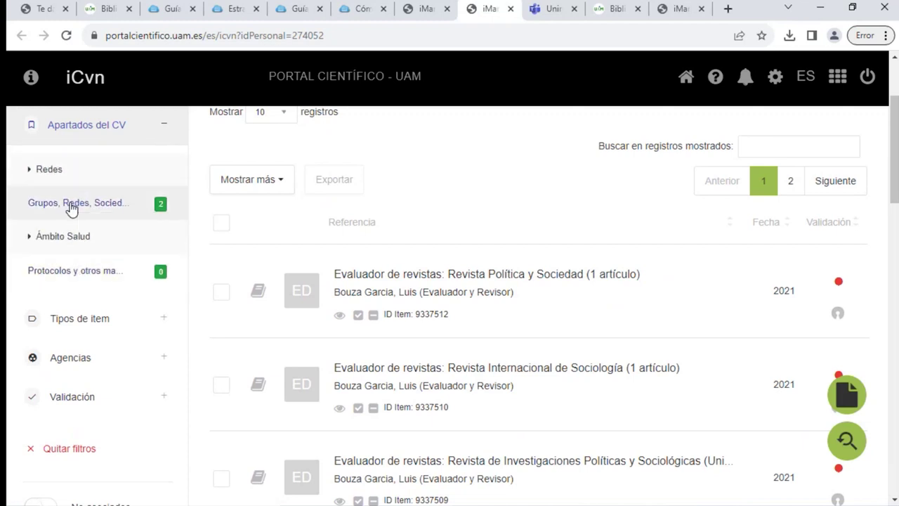
Reset and filter to Grupos, Redes, Sociedades, Foros y Comités, showing two 2010 editorial-board records
{"action": "left_click", "coordinate": [74, 209]}
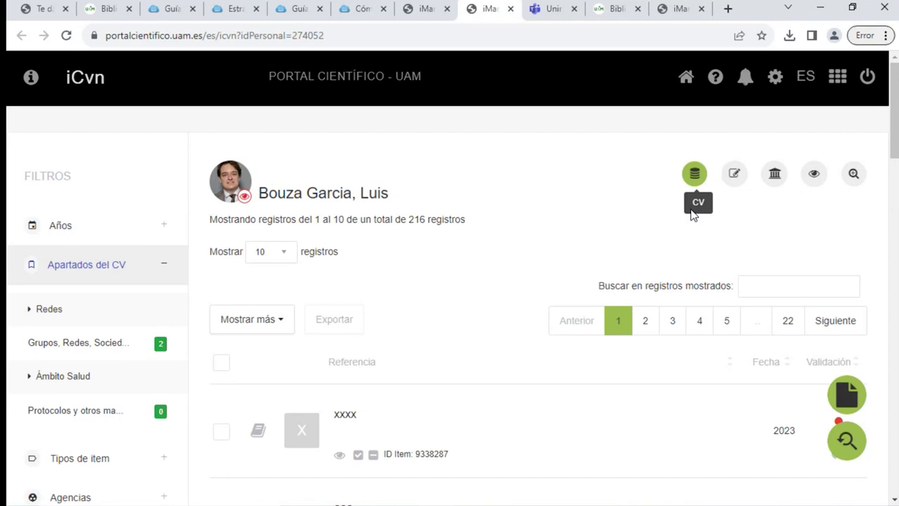
{"action": "left_click", "coordinate": [103, 349]}
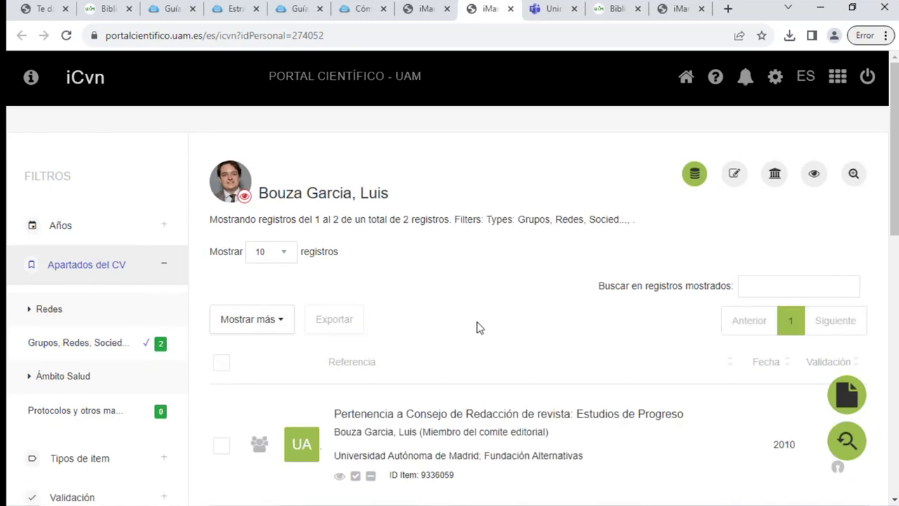
{"action": "scroll", "coordinate": [450, 327], "scroll_direction": "down", "scroll_amount": 1}
{"action": "scroll", "coordinate": [129, 295], "scroll_direction": "down", "scroll_amount": 2}
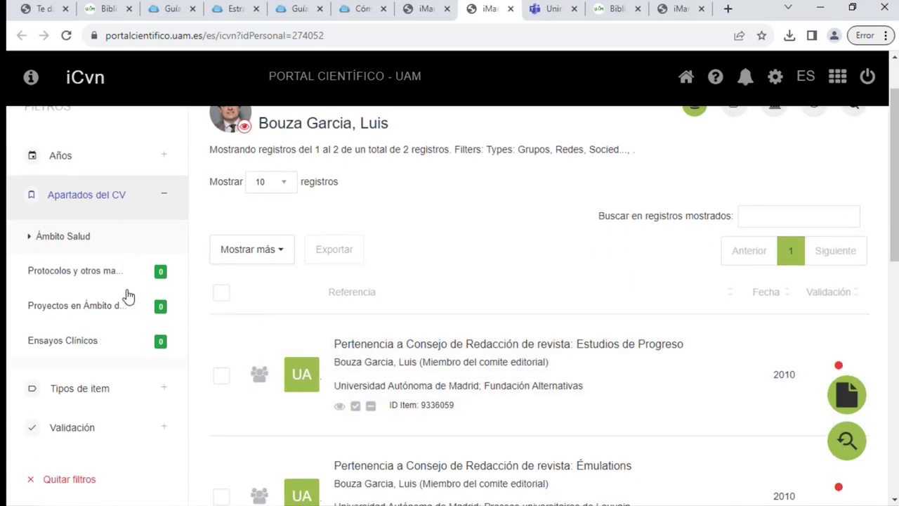
{"action": "scroll", "coordinate": [129, 281], "scroll_direction": "down", "scroll_amount": 2}
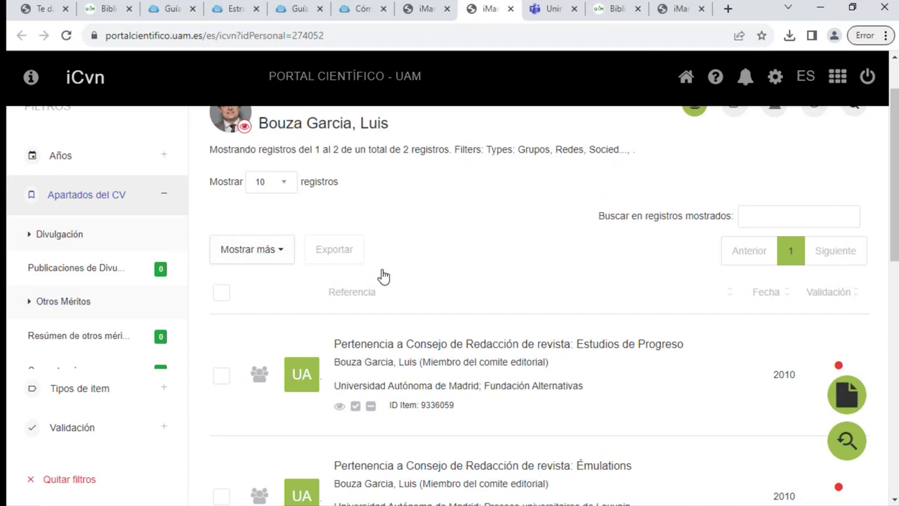
Open a new CV item, set section to Grupos, Redes, Sociedades, Foros y Comités via 'gru', and browse item types
{"action": "left_click", "coordinate": [859, 395]}
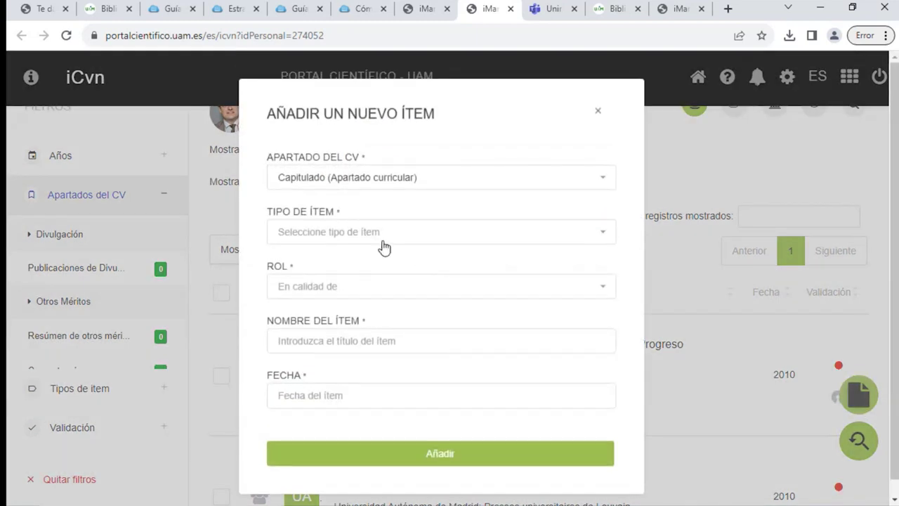
{"action": "left_click", "coordinate": [424, 174]}
{"action": "type", "text": "gr"}
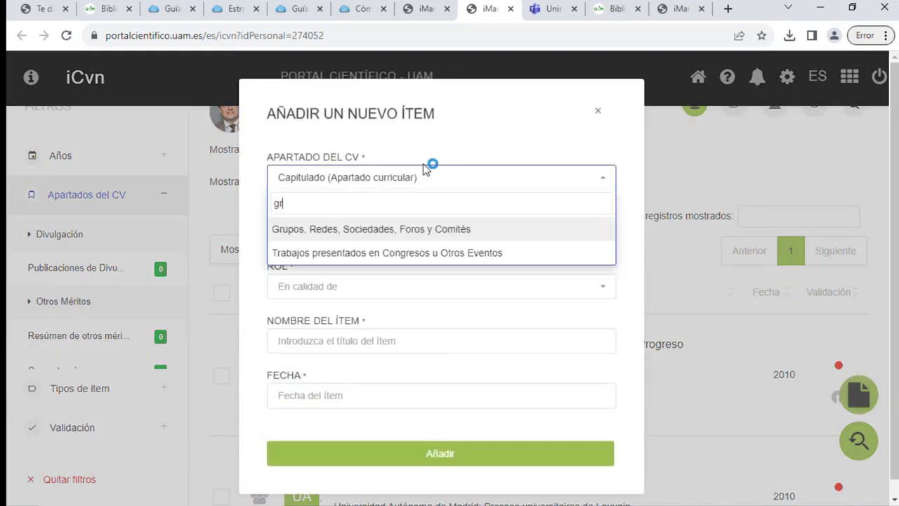
{"action": "type", "text": "u"}
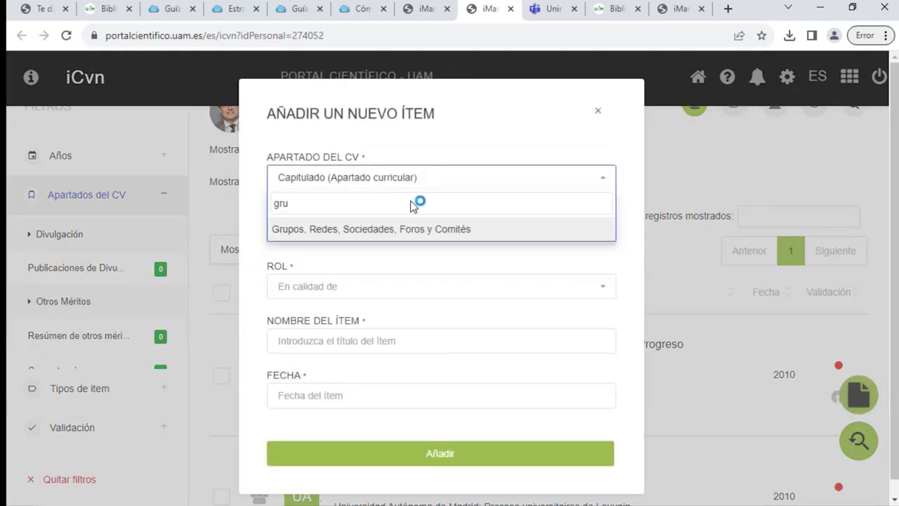
{"action": "left_click", "coordinate": [399, 229]}
{"action": "left_click", "coordinate": [397, 230]}
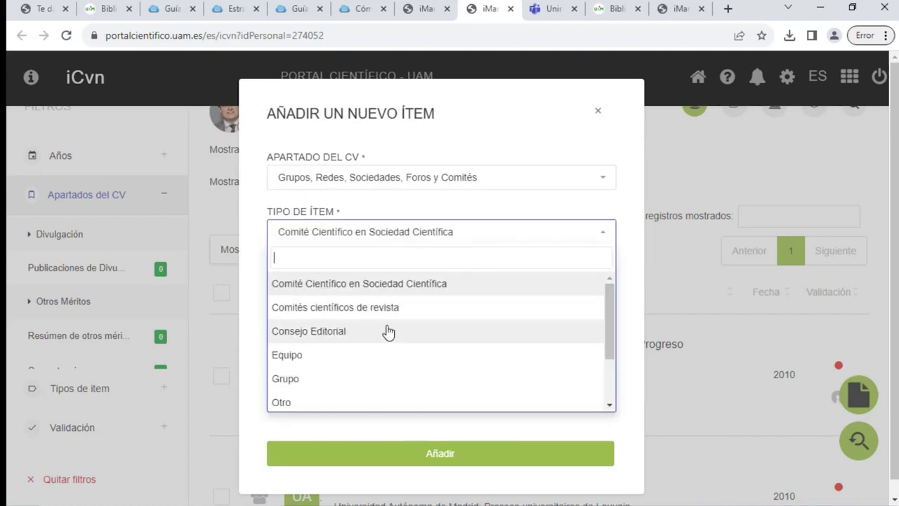
{"action": "scroll", "coordinate": [388, 333], "scroll_direction": "down", "scroll_amount": 2}
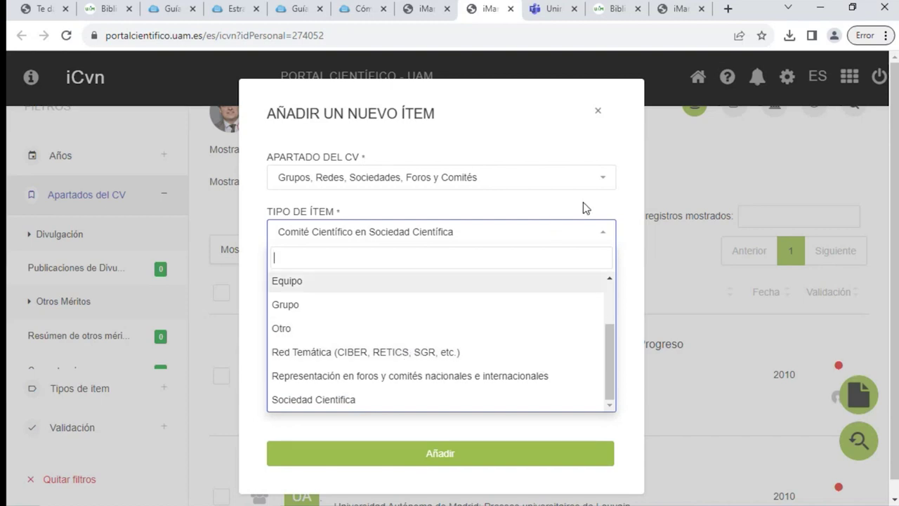
Close the Añadir un nuevo ítem form without saving
{"action": "left_click", "coordinate": [598, 111]}
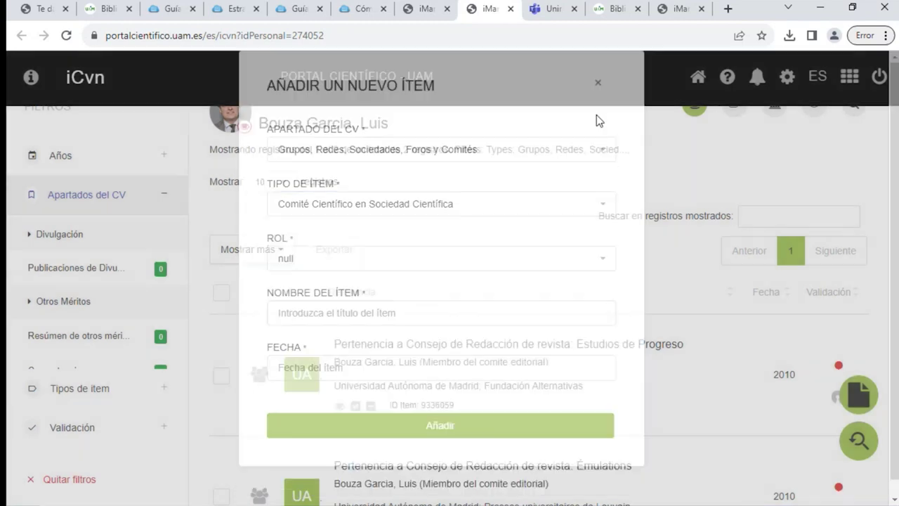
{"action": "scroll", "coordinate": [131, 288], "scroll_direction": "down", "scroll_amount": 4}
{"action": "scroll", "coordinate": [125, 280], "scroll_direction": "up", "scroll_amount": 2}
{"action": "scroll", "coordinate": [124, 275], "scroll_direction": "up", "scroll_amount": 1}
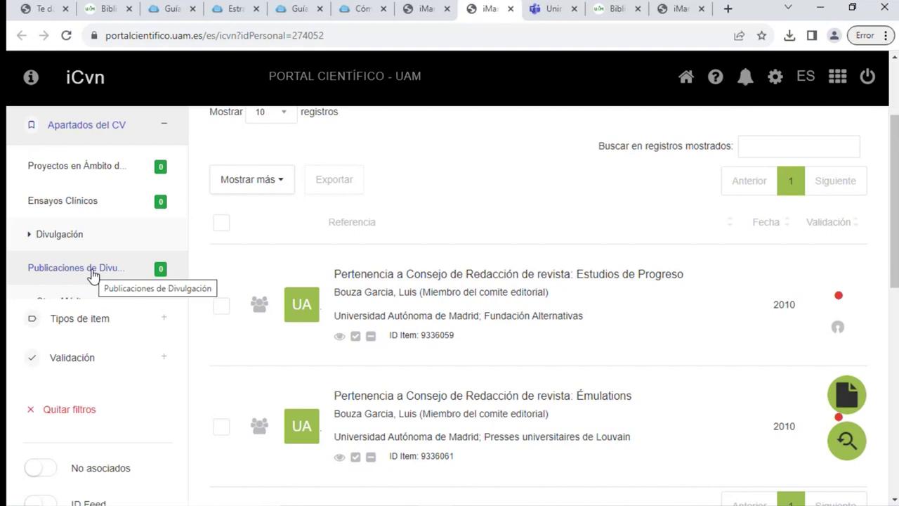
Add Publicaciones de Divulgación to the filter, still leaving the 2 editorial-board records
{"action": "left_click", "coordinate": [92, 274]}
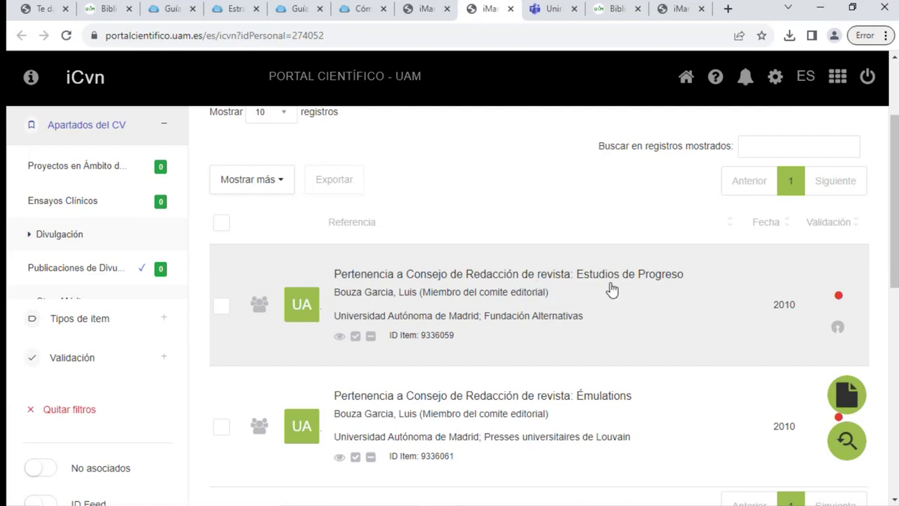
{"action": "scroll", "coordinate": [703, 316], "scroll_direction": "up", "scroll_amount": 2}
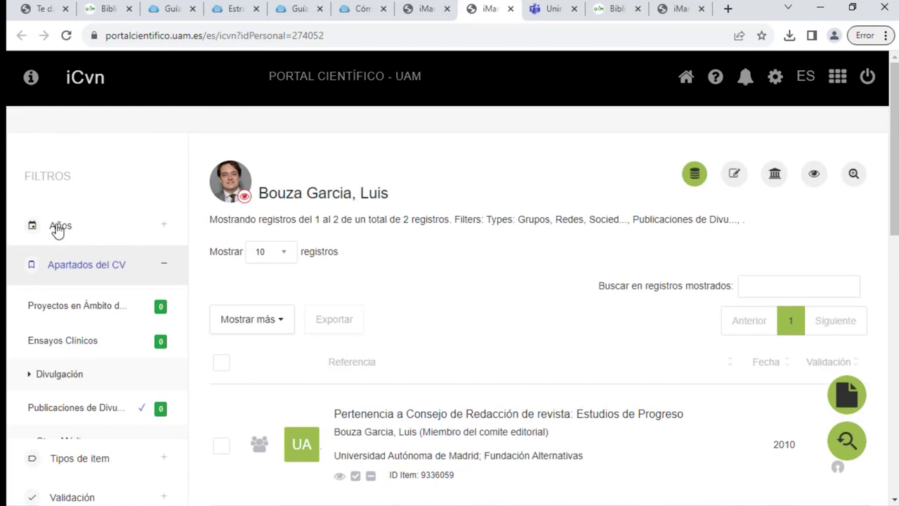
{"action": "scroll", "coordinate": [100, 398], "scroll_direction": "down", "scroll_amount": 5}
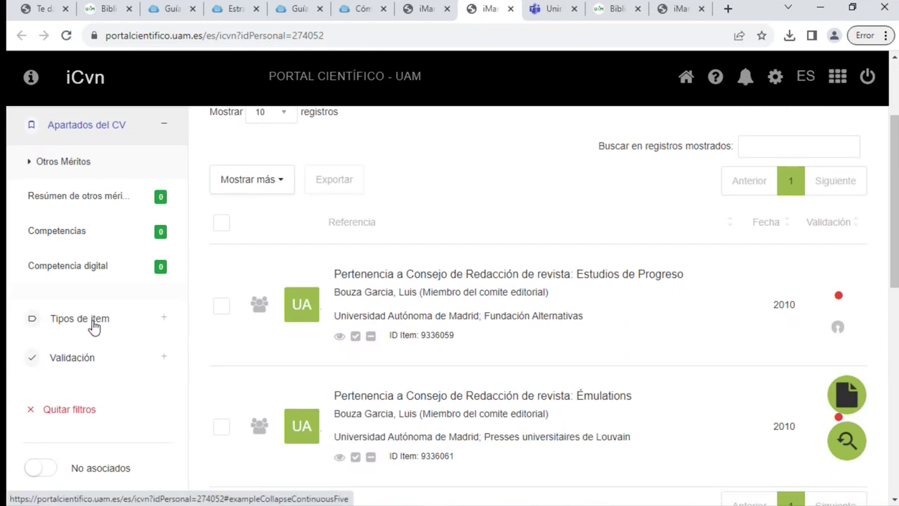
{"action": "scroll", "coordinate": [114, 281], "scroll_direction": "up", "scroll_amount": 5}
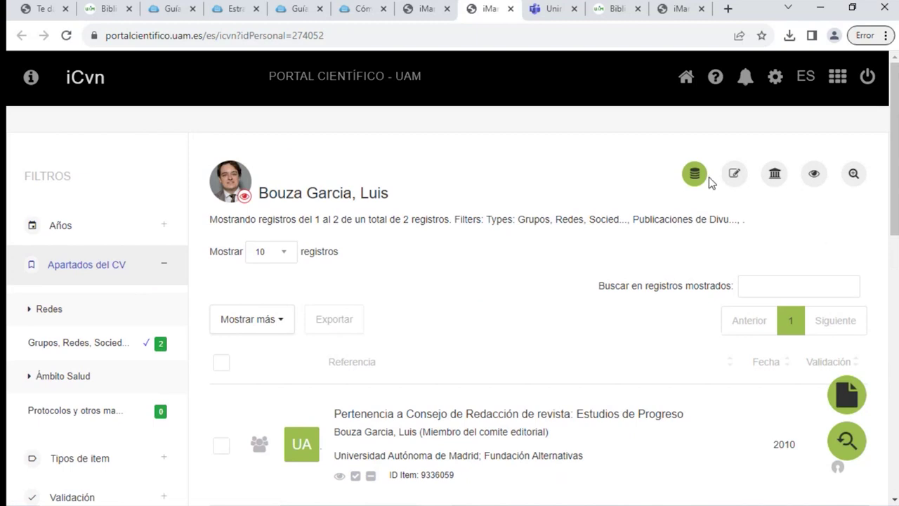
Clear the section filters and show only the Publicaciones records
{"action": "left_click", "coordinate": [696, 174]}
{"action": "scroll", "coordinate": [111, 346], "scroll_direction": "down", "scroll_amount": 3}
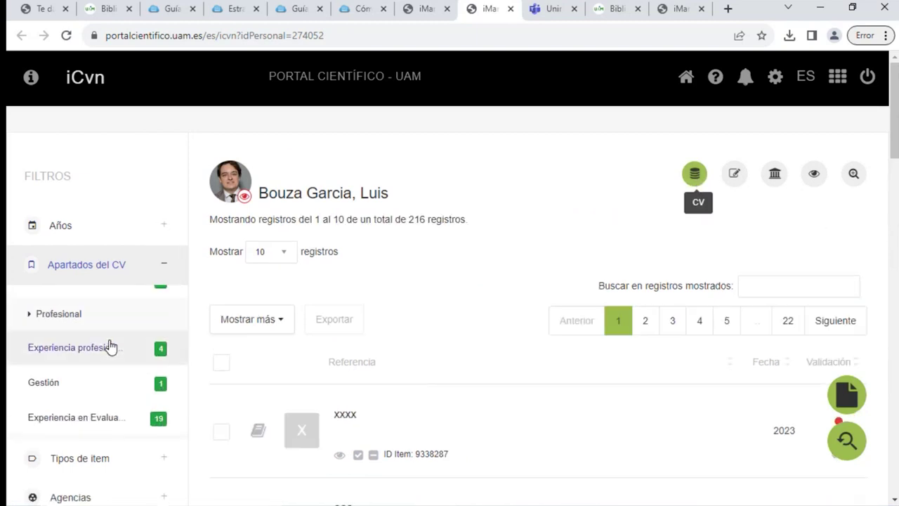
{"action": "scroll", "coordinate": [108, 345], "scroll_direction": "up", "scroll_amount": 5}
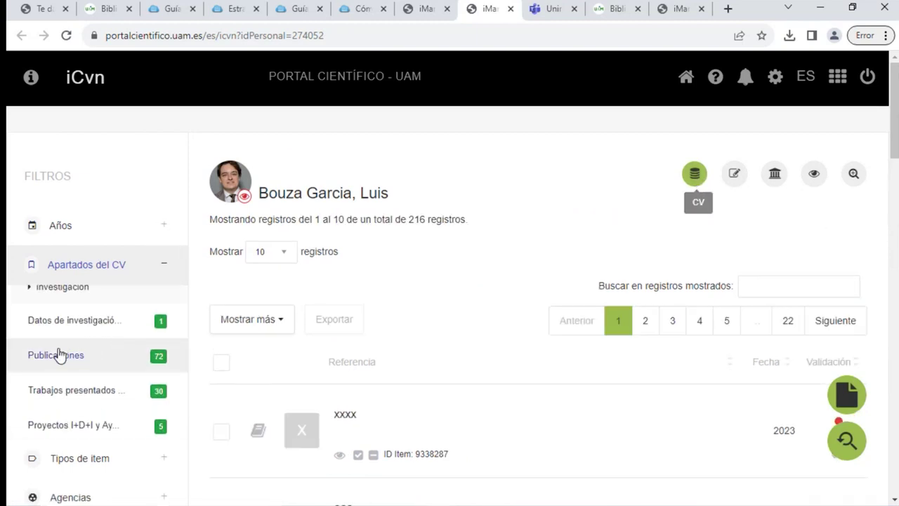
{"action": "left_click", "coordinate": [60, 355]}
{"action": "scroll", "coordinate": [140, 372], "scroll_direction": "down", "scroll_amount": 6}
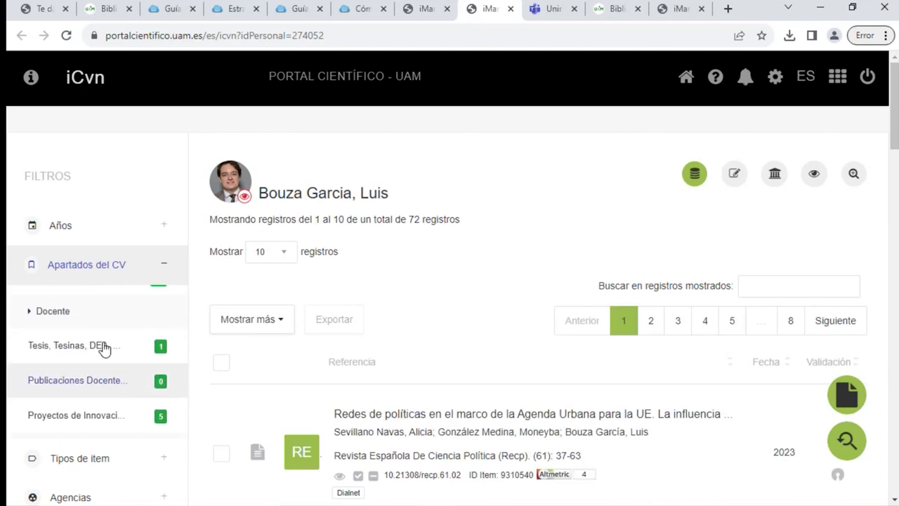
{"action": "scroll", "coordinate": [110, 320], "scroll_direction": "up", "scroll_amount": 2}
{"action": "scroll", "coordinate": [120, 372], "scroll_direction": "down", "scroll_amount": 4}
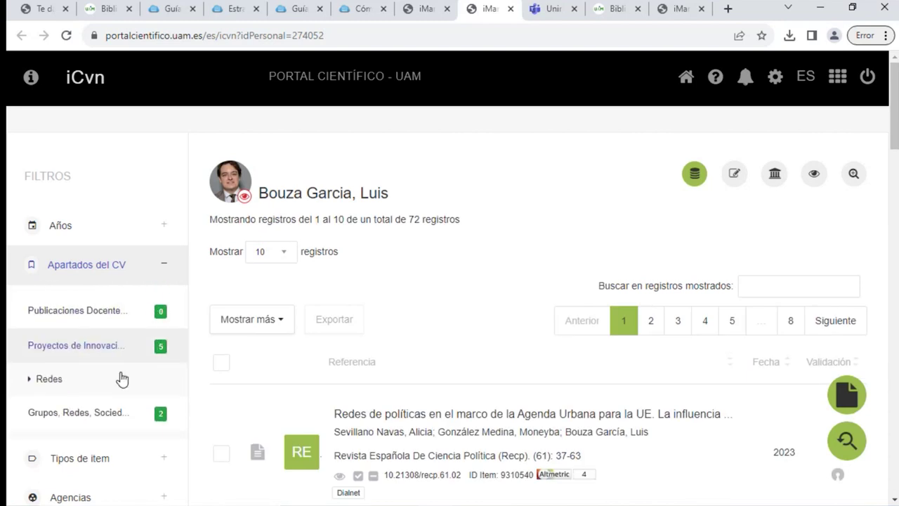
{"action": "scroll", "coordinate": [112, 376], "scroll_direction": "down", "scroll_amount": 1}
{"action": "scroll", "coordinate": [112, 333], "scroll_direction": "up", "scroll_amount": 1}
{"action": "scroll", "coordinate": [135, 413], "scroll_direction": "down", "scroll_amount": 1}
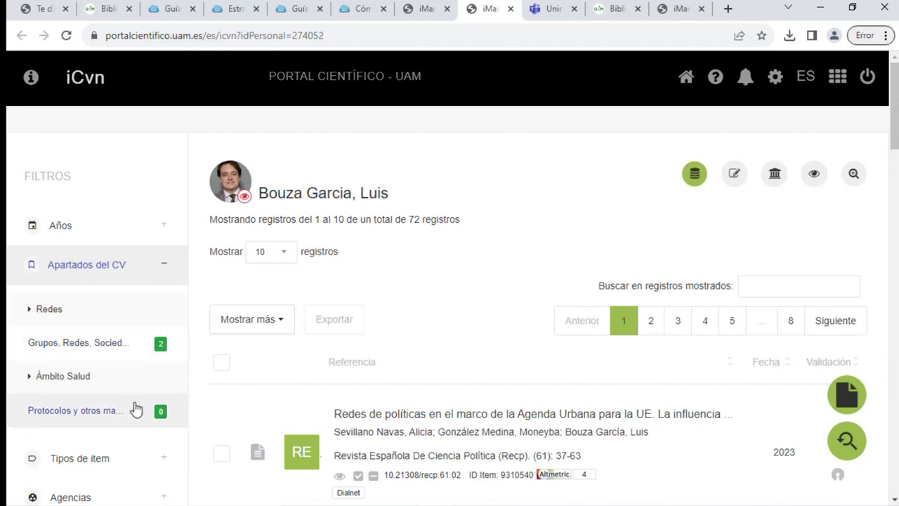
Expand the Tipos de ítem filter group and reset the list to all 216 records
{"action": "left_click", "coordinate": [160, 459]}
{"action": "scroll", "coordinate": [130, 383], "scroll_direction": "down", "scroll_amount": 2}
{"action": "scroll", "coordinate": [118, 361], "scroll_direction": "up", "scroll_amount": 4}
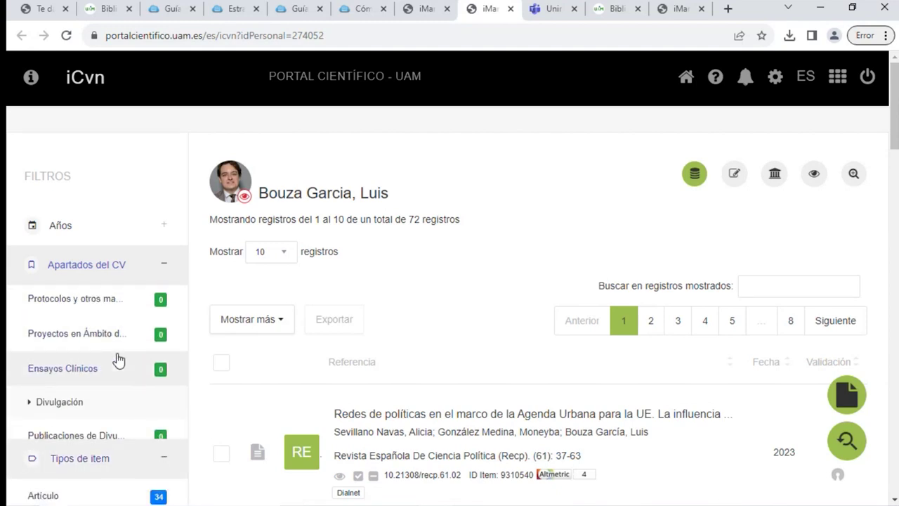
{"action": "left_click", "coordinate": [692, 179]}
{"action": "scroll", "coordinate": [106, 329], "scroll_direction": "up", "scroll_amount": 3}
{"action": "scroll", "coordinate": [76, 362], "scroll_direction": "up", "scroll_amount": 5}
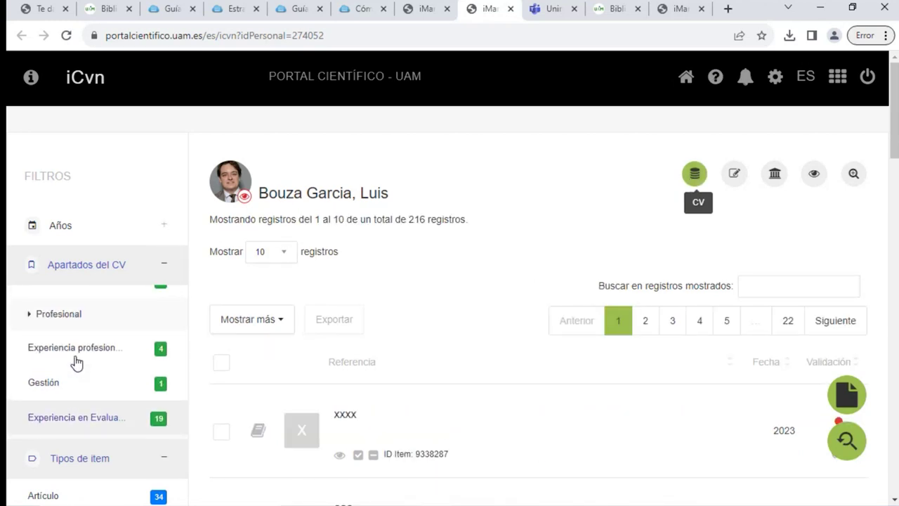
{"action": "scroll", "coordinate": [77, 360], "scroll_direction": "up", "scroll_amount": 5}
{"action": "scroll", "coordinate": [76, 358], "scroll_direction": "up", "scroll_amount": 3}
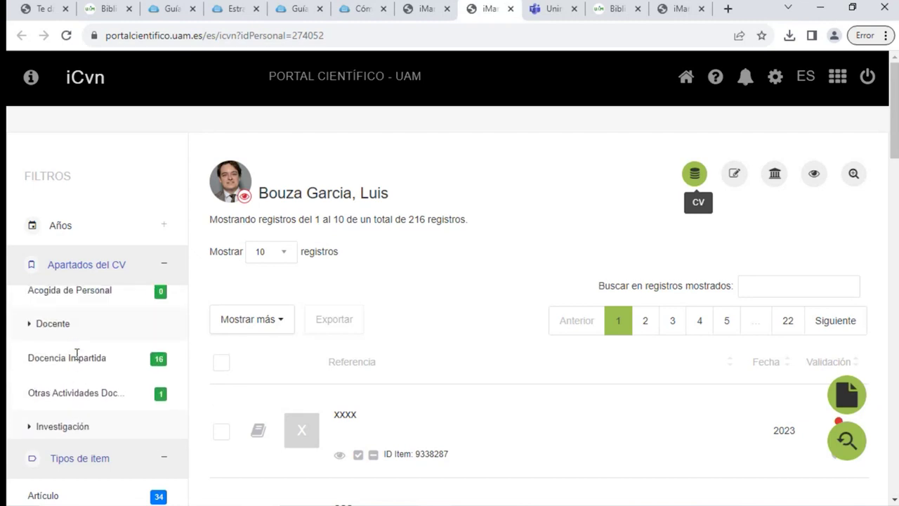
{"action": "scroll", "coordinate": [76, 358], "scroll_direction": "down", "scroll_amount": 3}
{"action": "scroll", "coordinate": [78, 360], "scroll_direction": "down", "scroll_amount": 2}
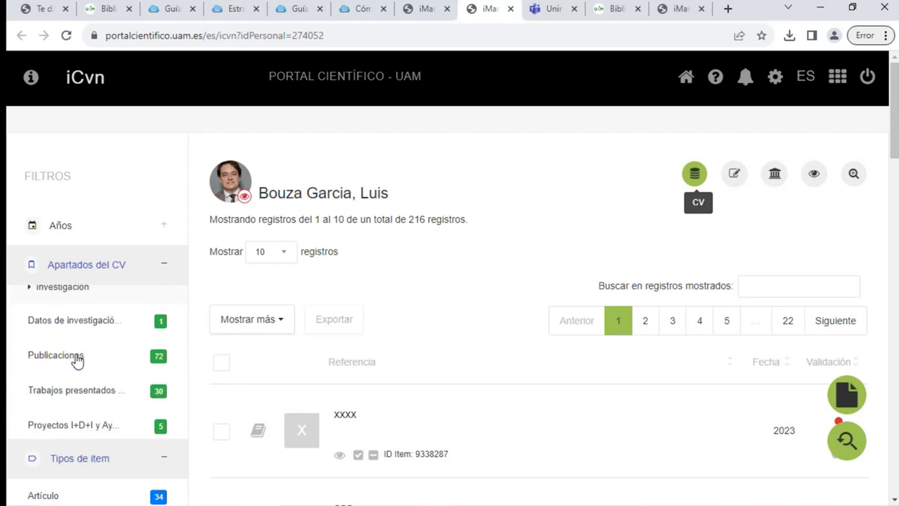
{"action": "left_click", "coordinate": [74, 361]}
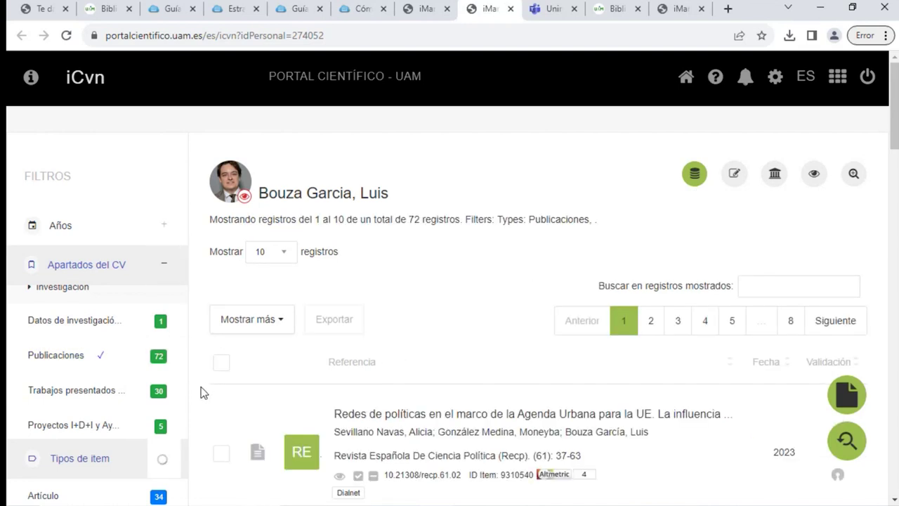
{"action": "scroll", "coordinate": [189, 395], "scroll_direction": "down", "scroll_amount": 2}
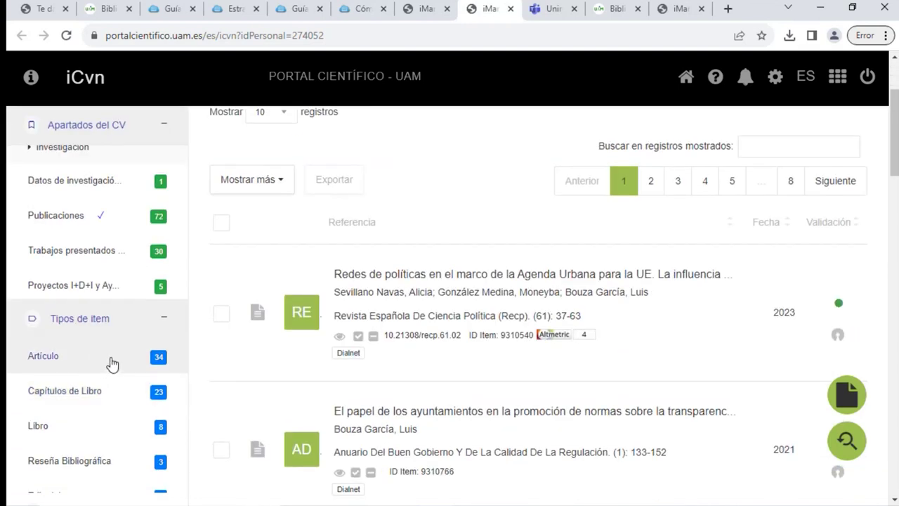
{"action": "scroll", "coordinate": [109, 415], "scroll_direction": "down", "scroll_amount": 1}
{"action": "scroll", "coordinate": [111, 430], "scroll_direction": "down", "scroll_amount": 1}
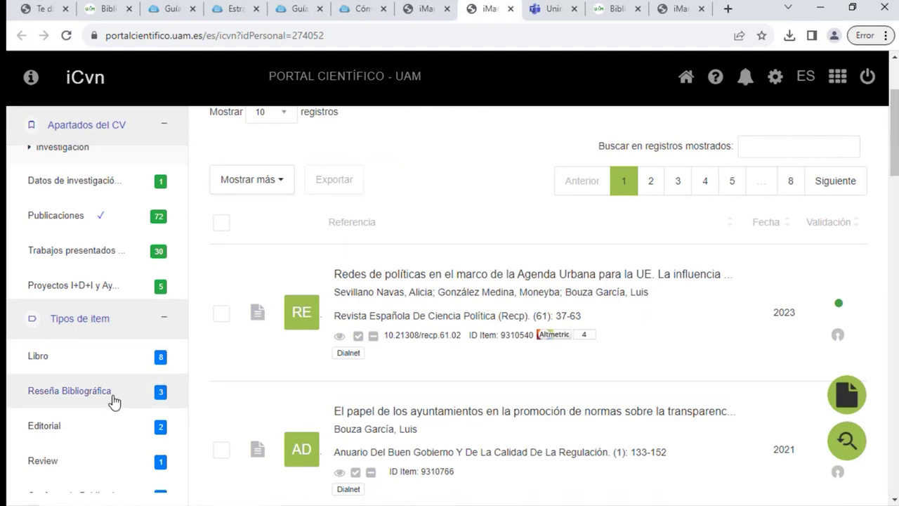
{"action": "scroll", "coordinate": [125, 395], "scroll_direction": "down", "scroll_amount": 1}
{"action": "scroll", "coordinate": [172, 397], "scroll_direction": "down", "scroll_amount": 1}
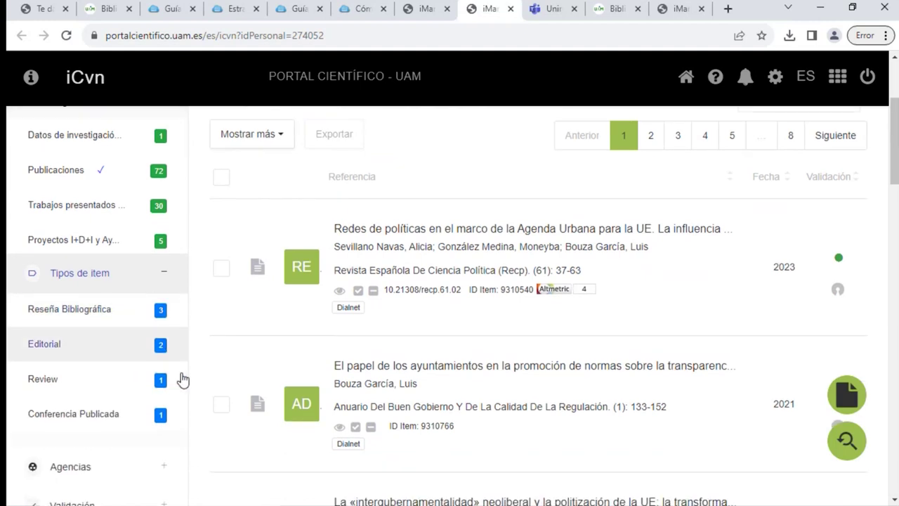
{"action": "scroll", "coordinate": [183, 380], "scroll_direction": "down", "scroll_amount": 2}
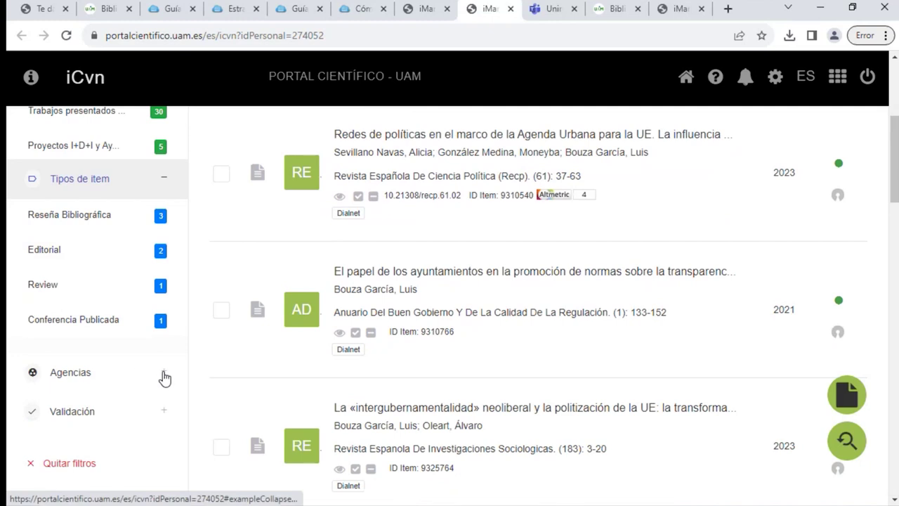
{"action": "left_click", "coordinate": [163, 375]}
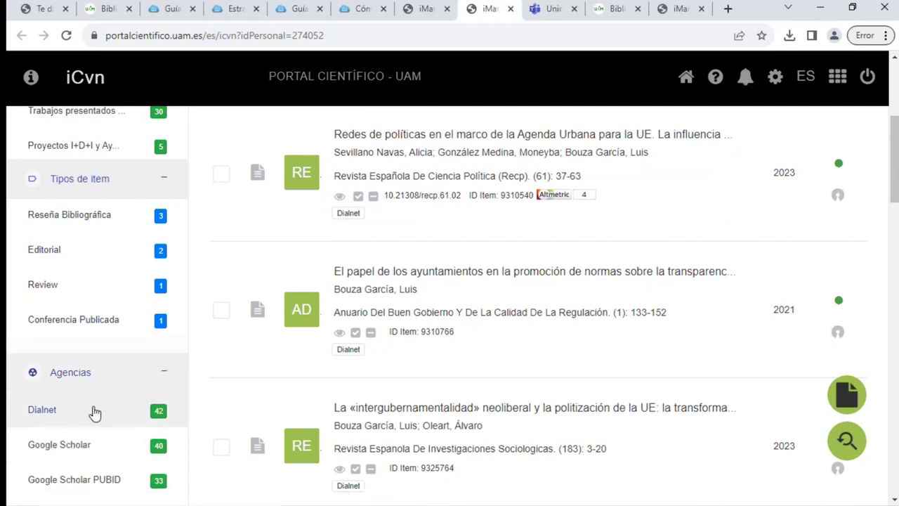
{"action": "scroll", "coordinate": [155, 417], "scroll_direction": "down", "scroll_amount": 1}
{"action": "scroll", "coordinate": [158, 425], "scroll_direction": "up", "scroll_amount": 1}
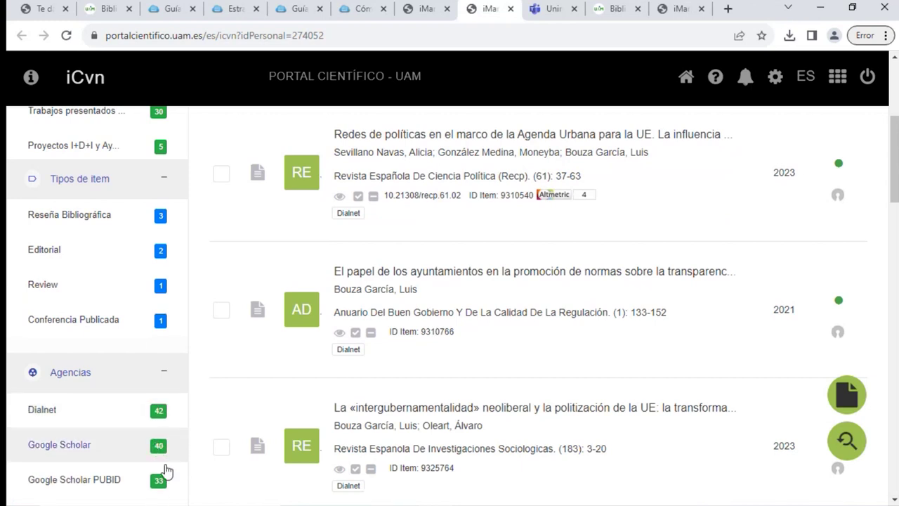
{"action": "scroll", "coordinate": [162, 478], "scroll_direction": "down", "scroll_amount": 1}
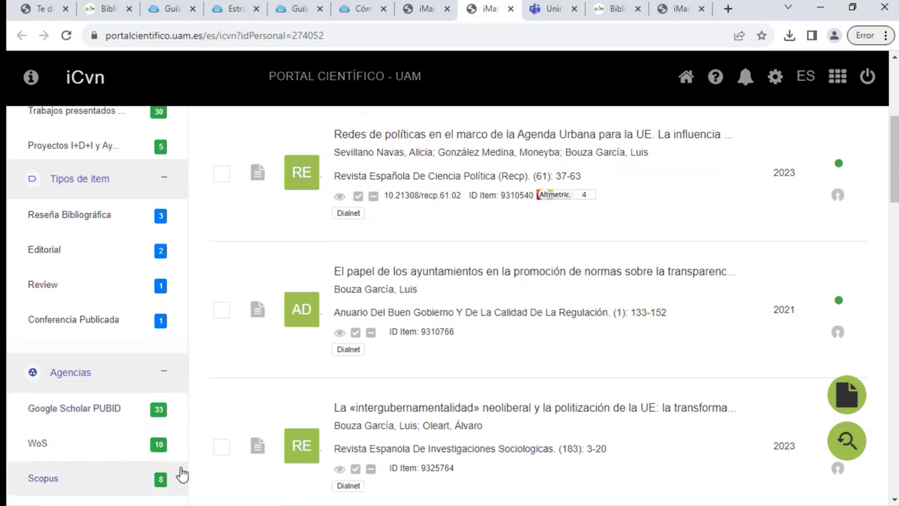
{"action": "scroll", "coordinate": [338, 317], "scroll_direction": "up", "scroll_amount": 4}
{"action": "scroll", "coordinate": [169, 365], "scroll_direction": "down", "scroll_amount": 1}
{"action": "scroll", "coordinate": [170, 365], "scroll_direction": "down", "scroll_amount": 4}
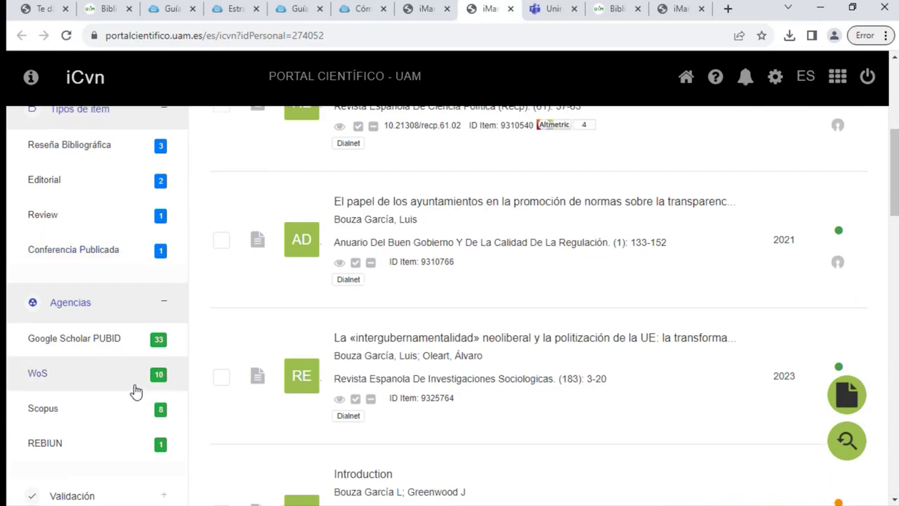
{"action": "scroll", "coordinate": [131, 371], "scroll_direction": "up", "scroll_amount": 3}
{"action": "scroll", "coordinate": [133, 382], "scroll_direction": "down", "scroll_amount": 1}
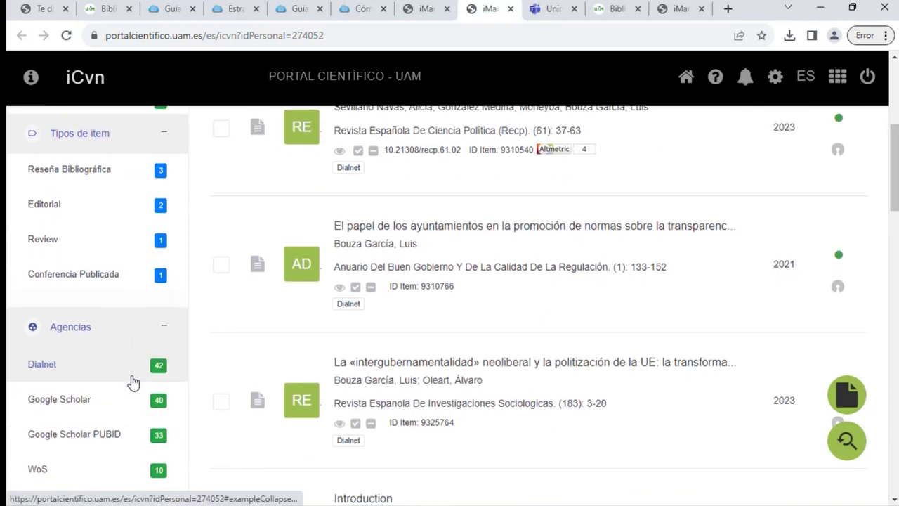
{"action": "scroll", "coordinate": [134, 382], "scroll_direction": "down", "scroll_amount": 1}
{"action": "scroll", "coordinate": [175, 439], "scroll_direction": "down", "scroll_amount": 4}
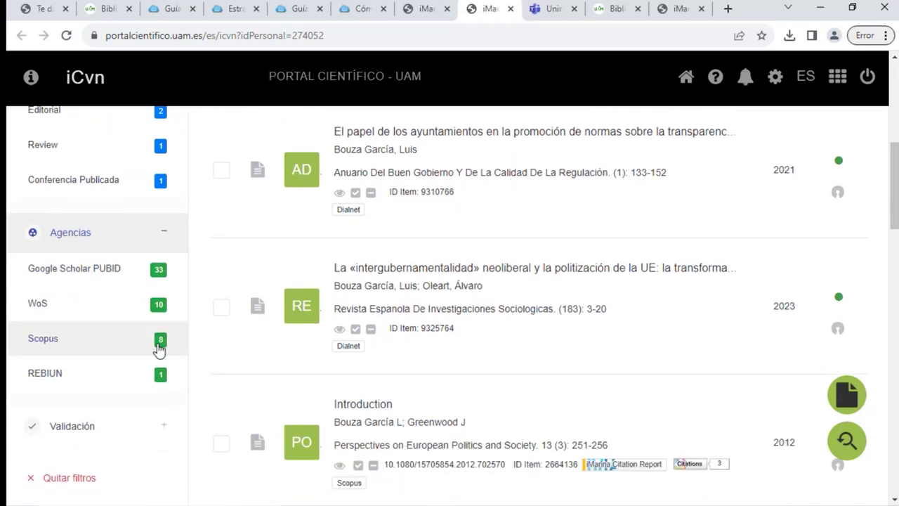
{"action": "scroll", "coordinate": [688, 338], "scroll_direction": "up", "scroll_amount": 3}
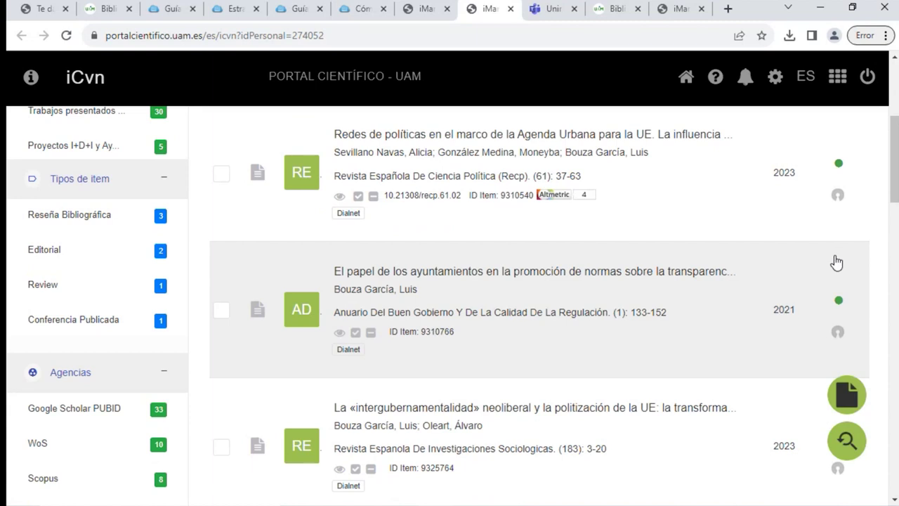
{"action": "scroll", "coordinate": [833, 264], "scroll_direction": "up", "scroll_amount": 4}
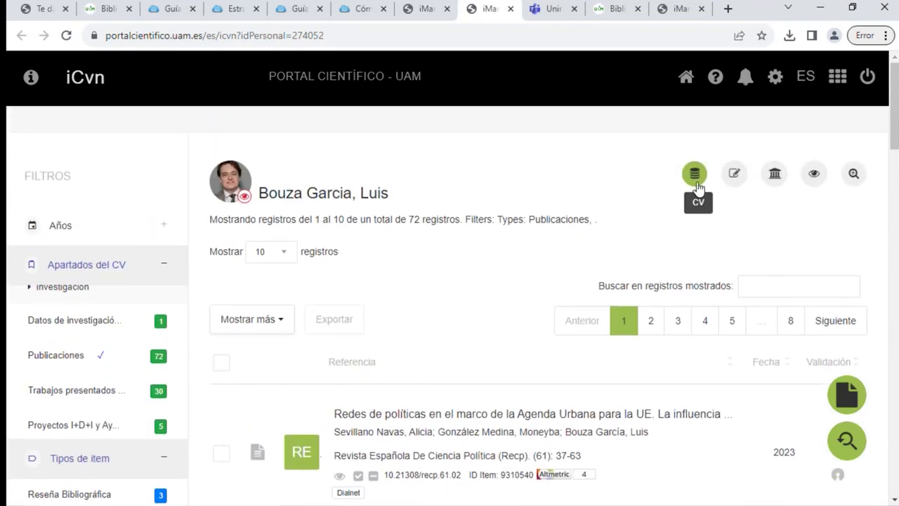
Reset to the full CV, open Editar Datos Personales, and expand the PIDs section
{"action": "left_click", "coordinate": [694, 174]}
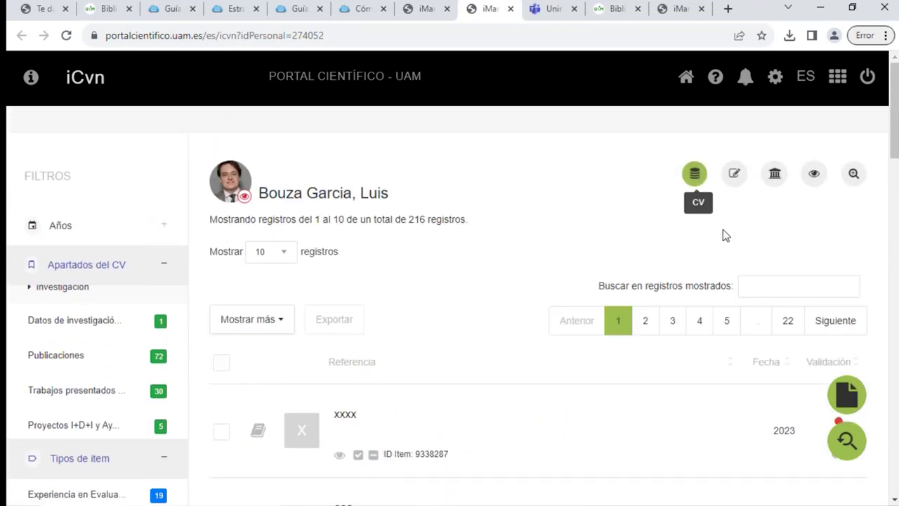
{"action": "left_click", "coordinate": [735, 176]}
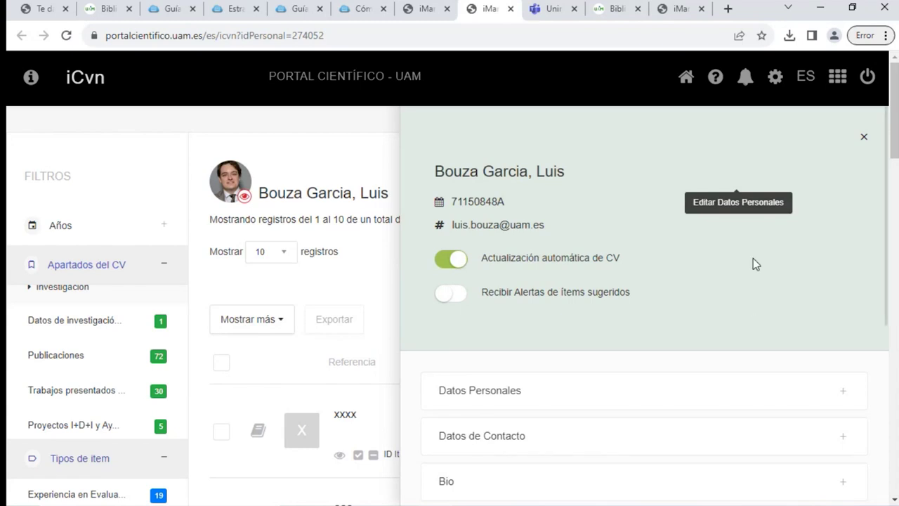
{"action": "scroll", "coordinate": [647, 301], "scroll_direction": "down", "scroll_amount": 3}
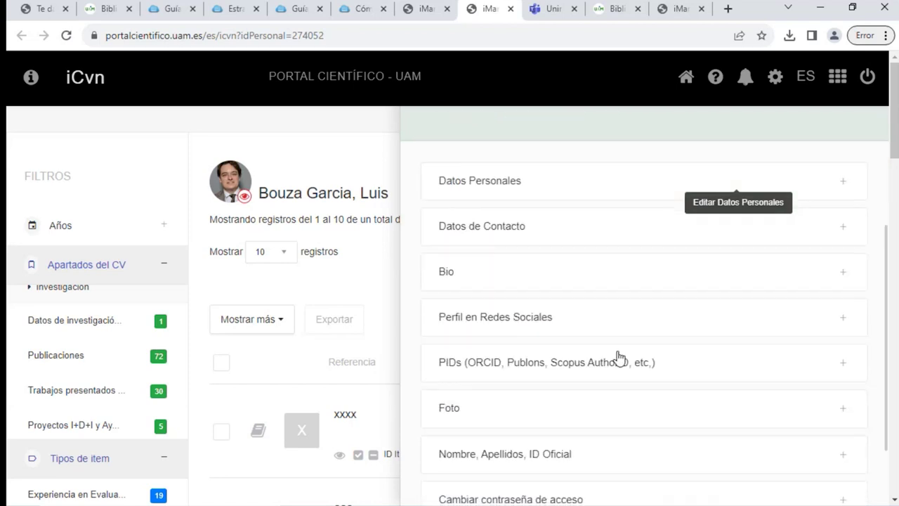
{"action": "left_click", "coordinate": [505, 370]}
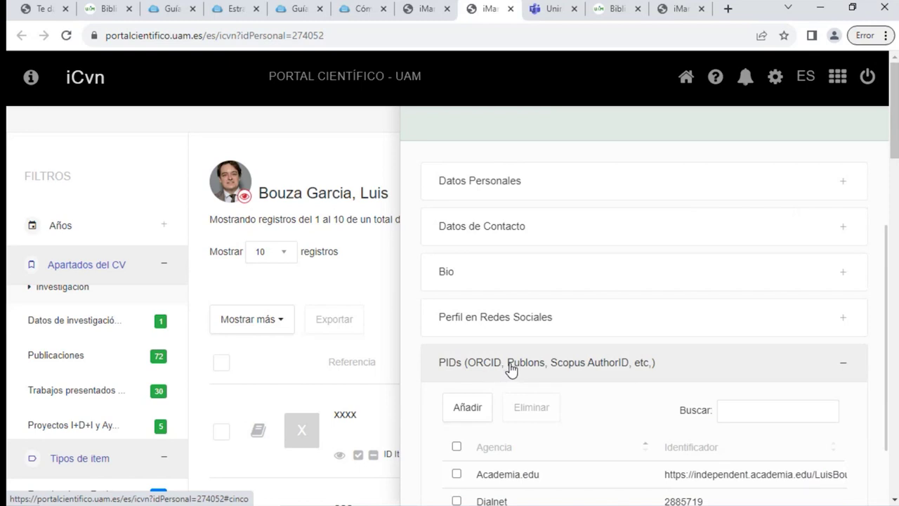
Review the PIDs table and Añadir dialog's Agencia options, then cancel without adding an identifier
{"action": "scroll", "coordinate": [534, 376], "scroll_direction": "down", "scroll_amount": 2}
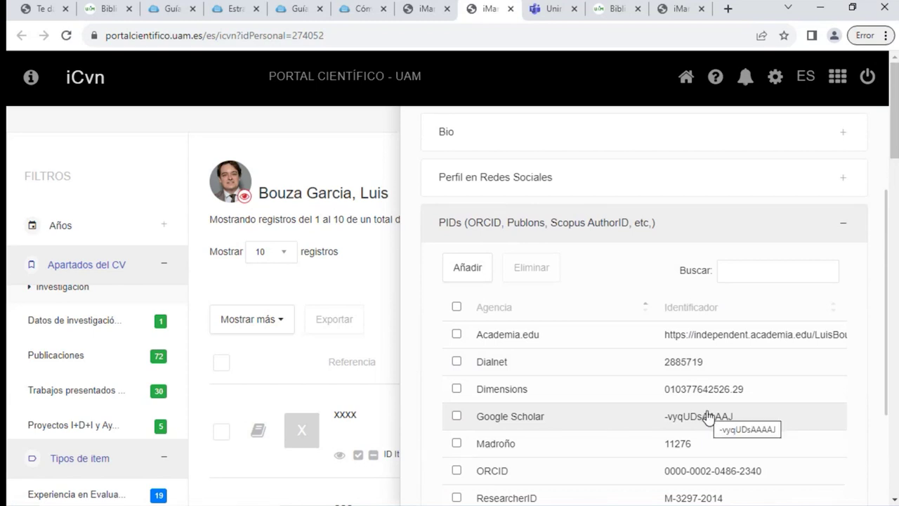
{"action": "scroll", "coordinate": [703, 420], "scroll_direction": "down", "scroll_amount": 1}
{"action": "left_click", "coordinate": [466, 201]}
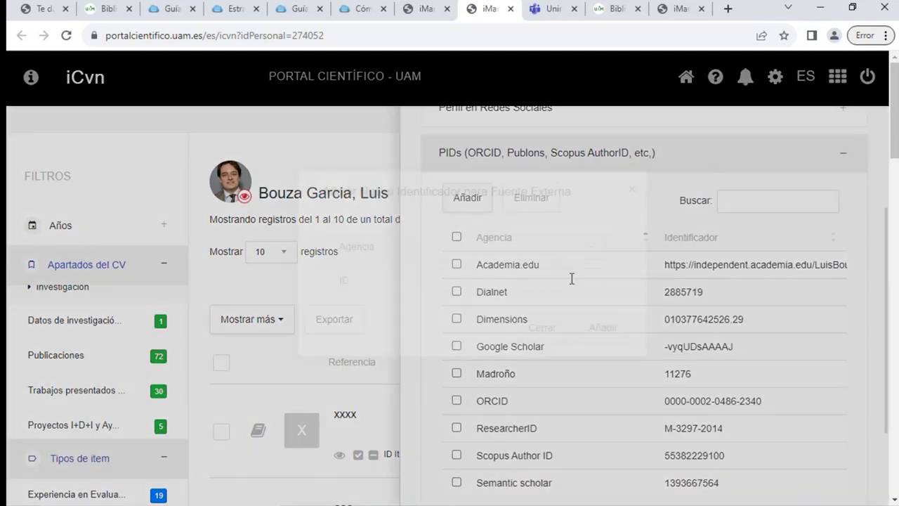
{"action": "left_click", "coordinate": [481, 270]}
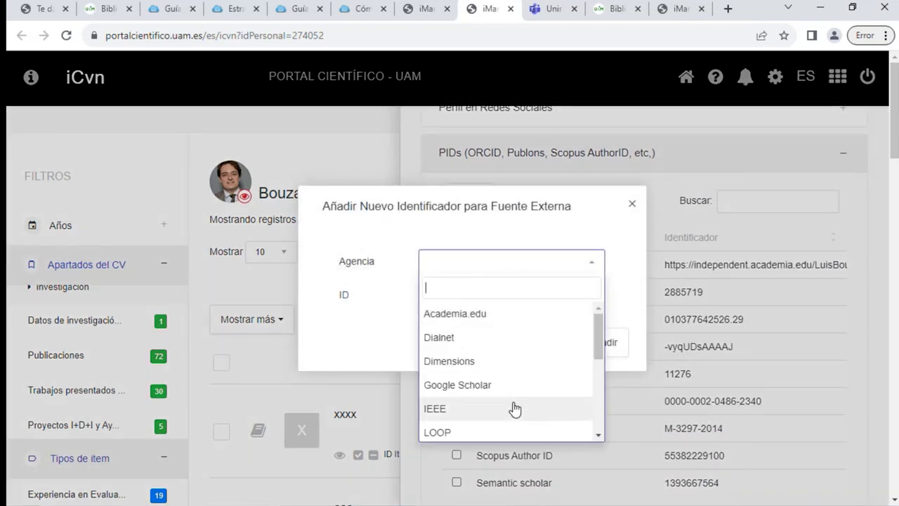
{"action": "left_click", "coordinate": [633, 203]}
Close the personal data panel to return to the 216-record CV list
{"action": "scroll", "coordinate": [693, 246], "scroll_direction": "up", "scroll_amount": 3}
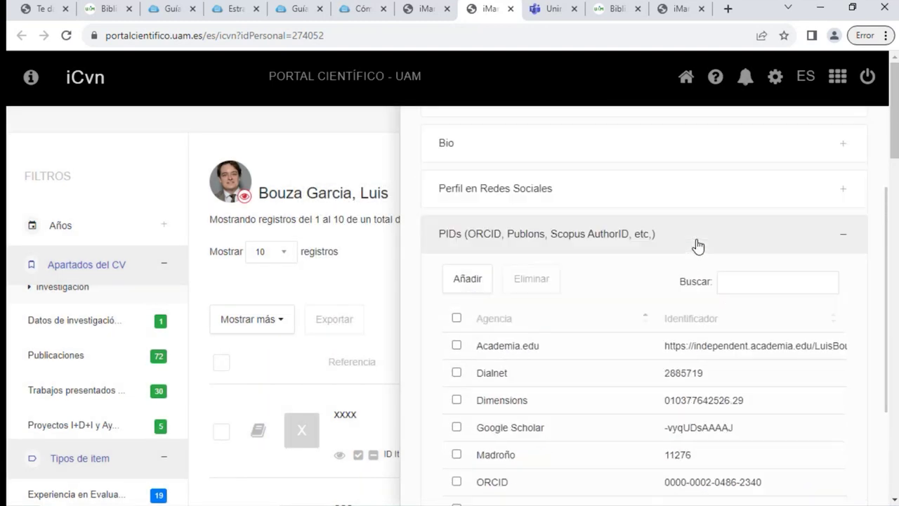
{"action": "scroll", "coordinate": [694, 267], "scroll_direction": "up", "scroll_amount": 3}
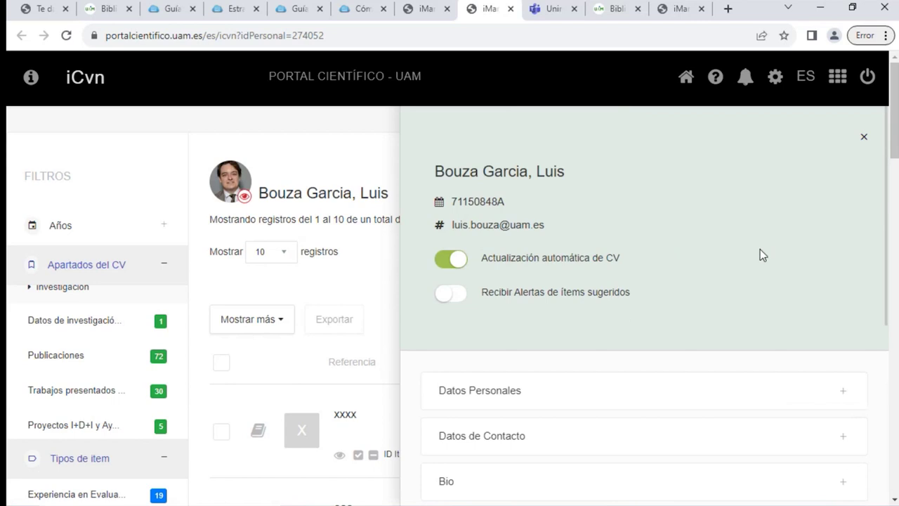
{"action": "left_click", "coordinate": [868, 135]}
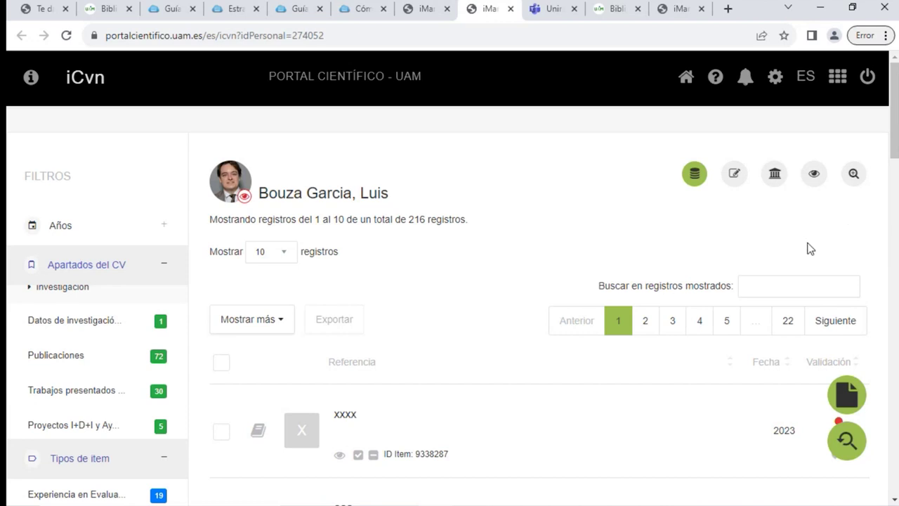
In the Biblioteca tab, open Guías y tutoriales > Guías de apoyo a la investigación > Portal Científico
{"action": "left_click", "coordinate": [91, 15]}
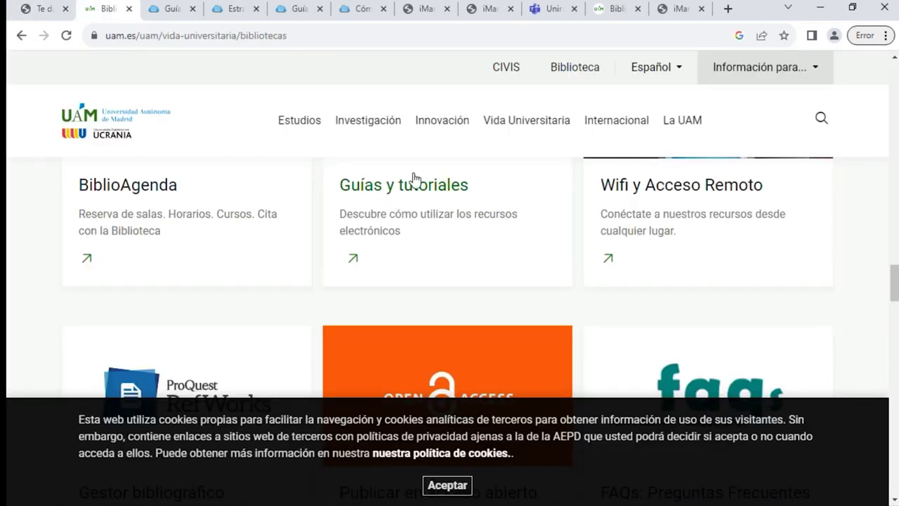
{"action": "left_click", "coordinate": [424, 200]}
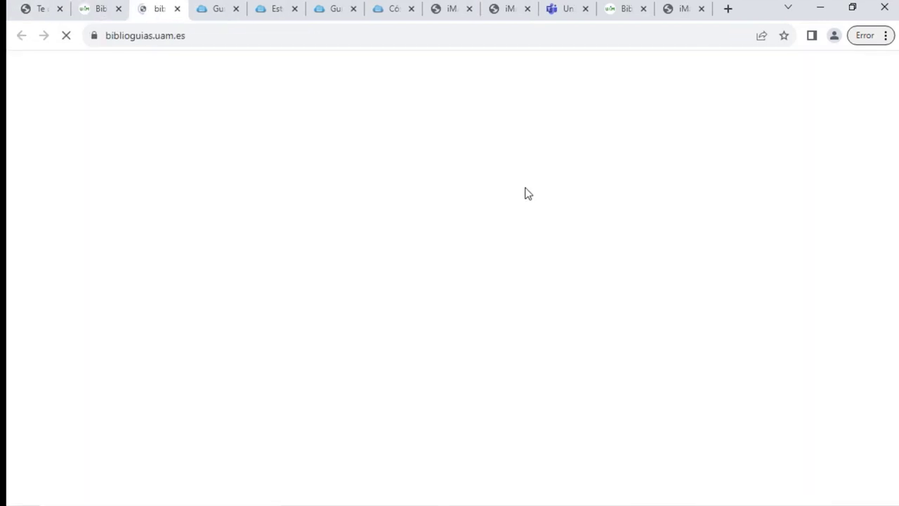
{"action": "scroll", "coordinate": [526, 197], "scroll_direction": "down", "scroll_amount": 5}
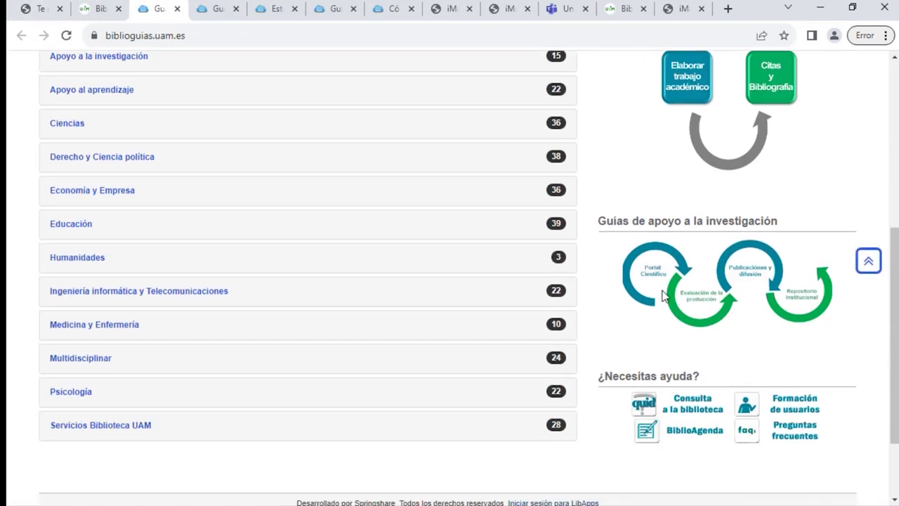
{"action": "left_click", "coordinate": [655, 308]}
{"action": "scroll", "coordinate": [215, 363], "scroll_direction": "down", "scroll_amount": 2}
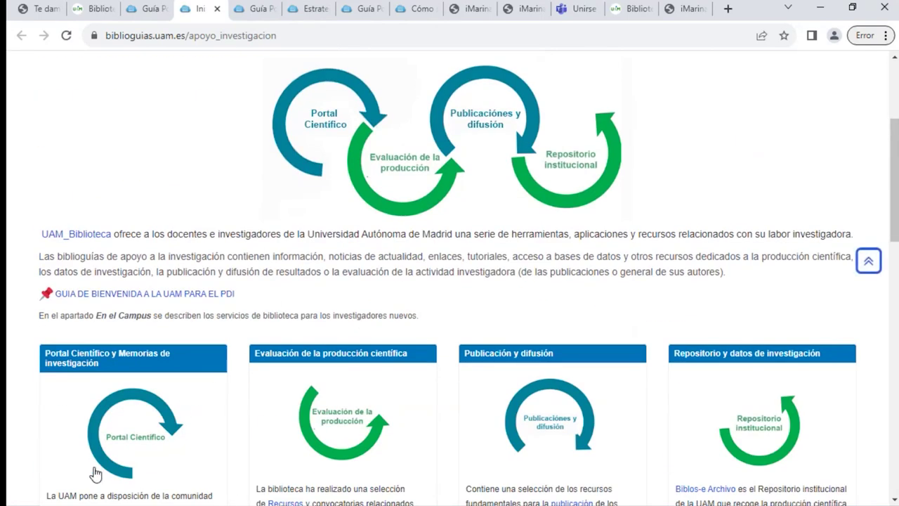
{"action": "left_click", "coordinate": [118, 443]}
Read through the Portal Científico guide page, then return to the iMarina CV tab
{"action": "scroll", "coordinate": [266, 372], "scroll_direction": "down", "scroll_amount": 15}
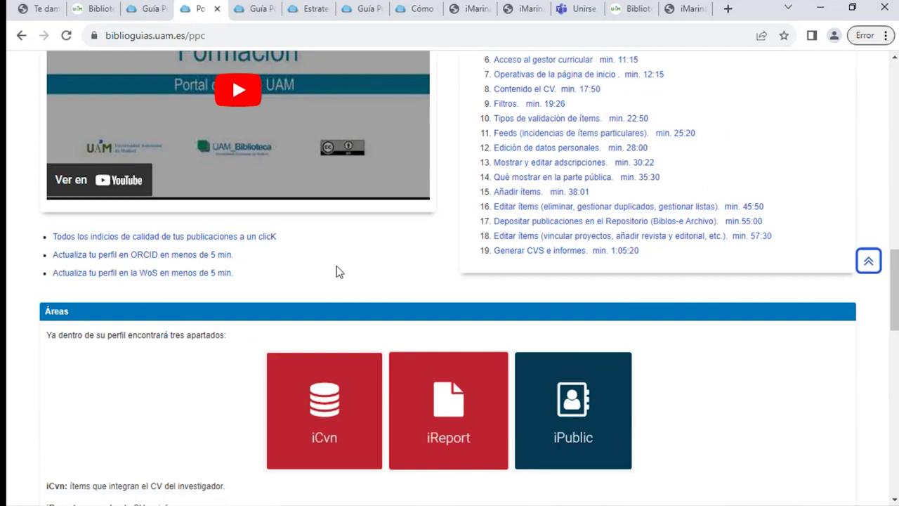
{"action": "scroll", "coordinate": [336, 266], "scroll_direction": "up", "scroll_amount": 3}
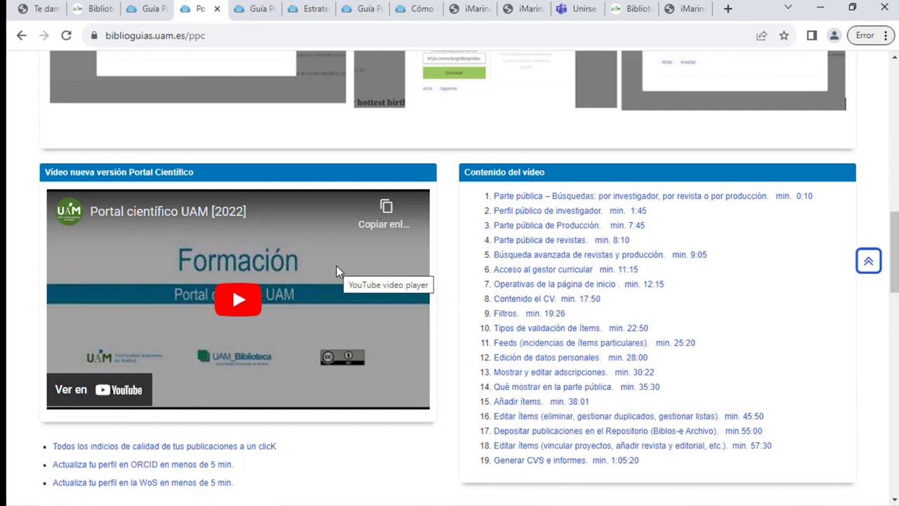
{"action": "scroll", "coordinate": [483, 200], "scroll_direction": "up", "scroll_amount": 4}
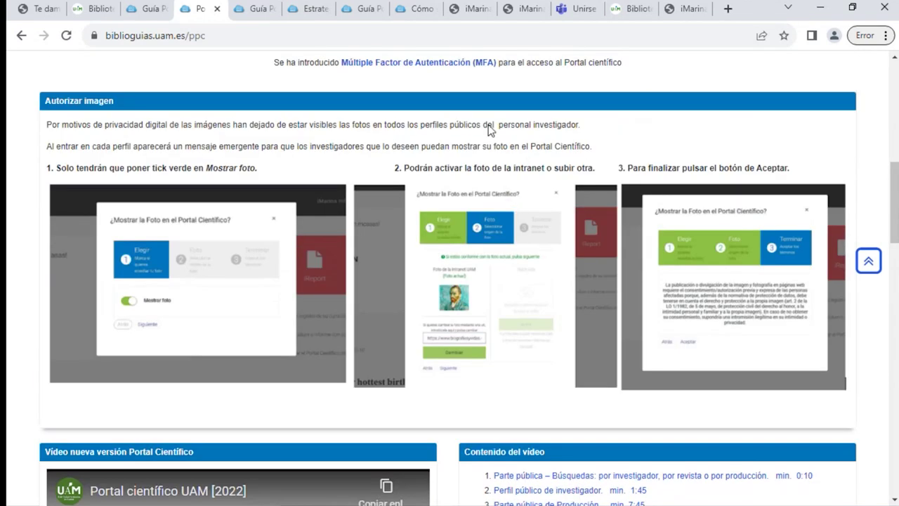
{"action": "scroll", "coordinate": [377, 145], "scroll_direction": "up", "scroll_amount": 3}
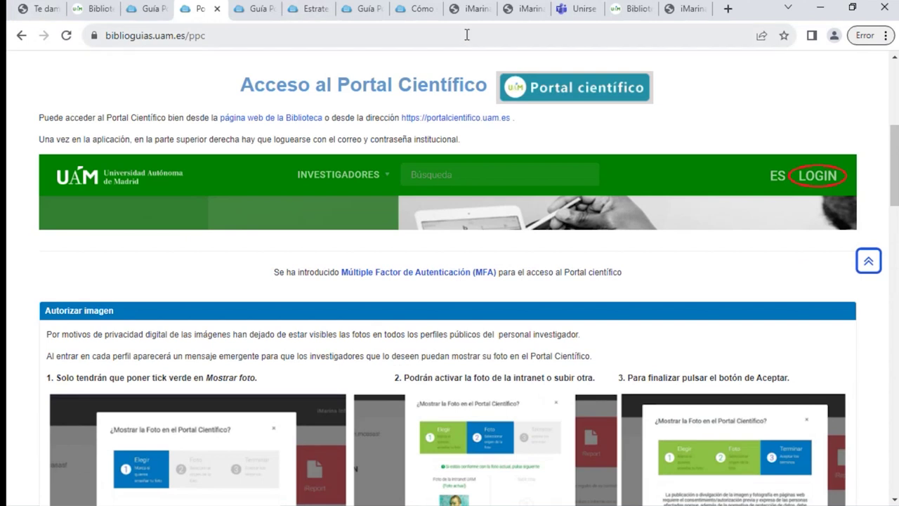
{"action": "left_click", "coordinate": [518, 14]}
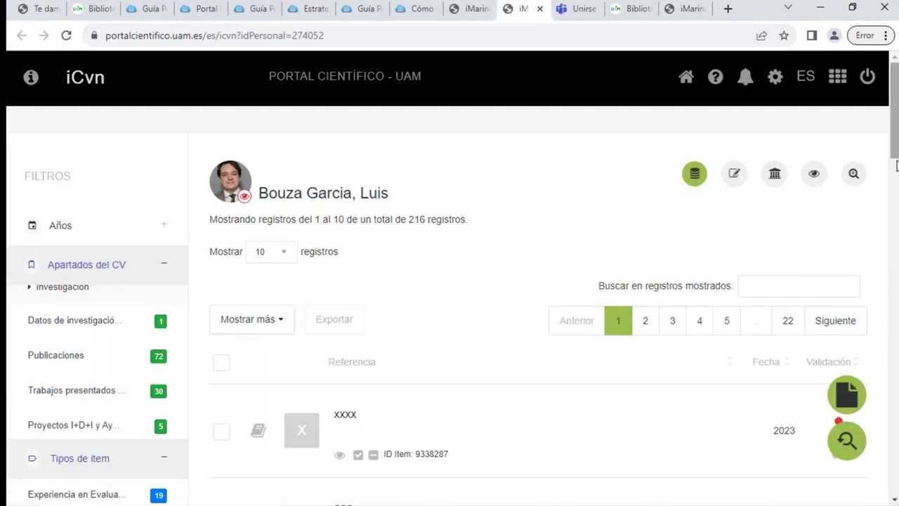
List the researcher's affiliations, headed by Ciencia Política y Relaciones Internacionales (UAM), then open the iPublic display settings
{"action": "left_click", "coordinate": [776, 176]}
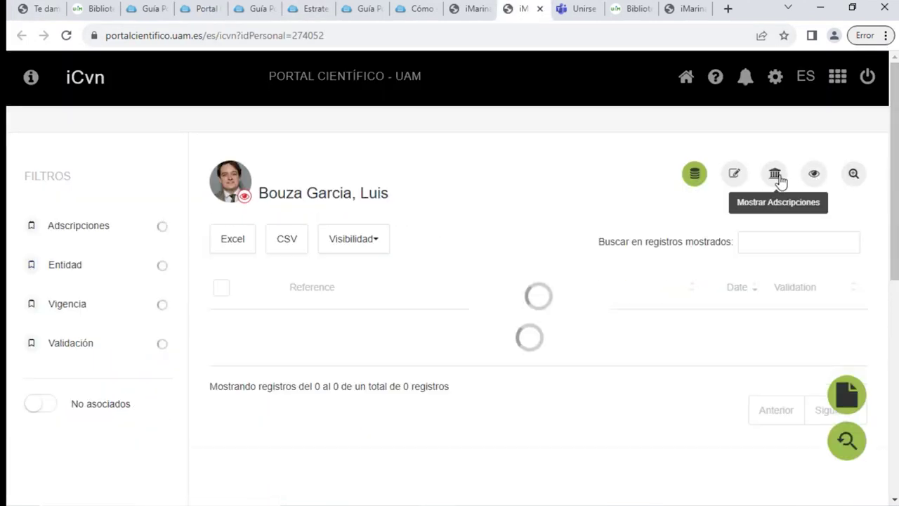
{"action": "scroll", "coordinate": [594, 229], "scroll_direction": "down", "scroll_amount": 3}
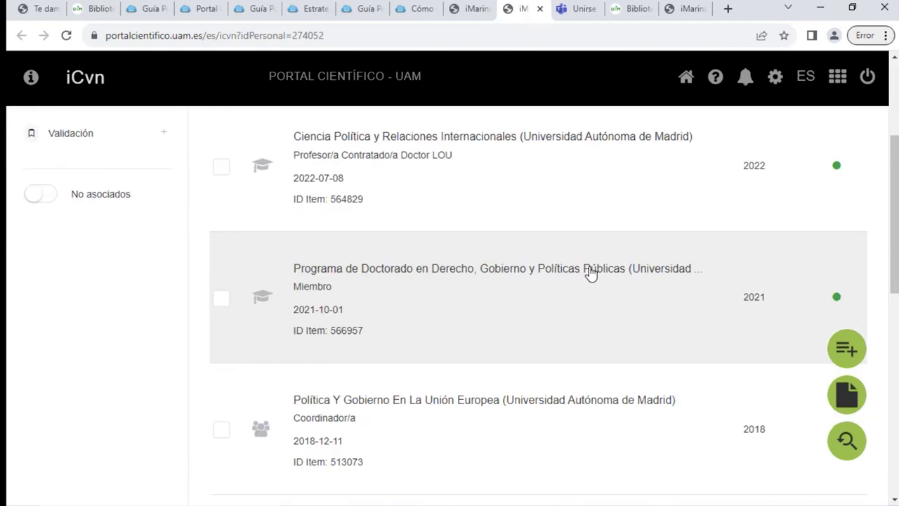
{"action": "scroll", "coordinate": [592, 274], "scroll_direction": "up", "scroll_amount": 3}
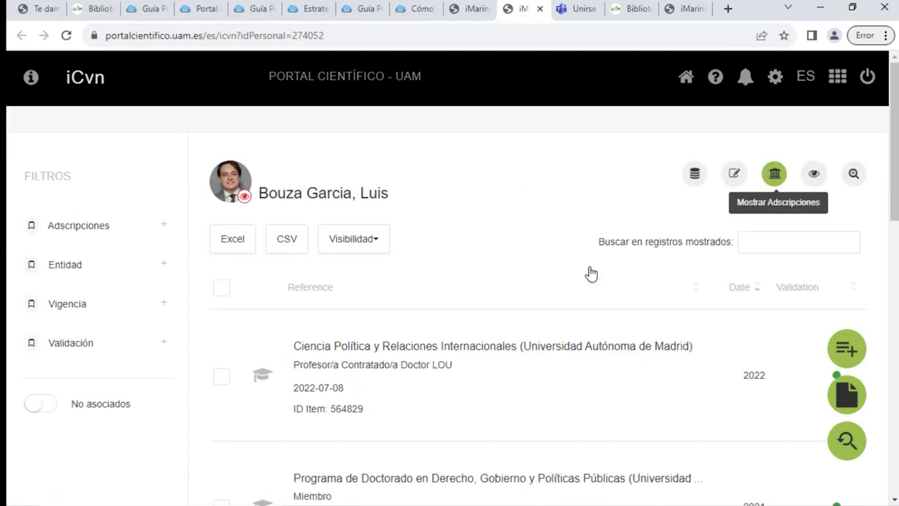
{"action": "left_click", "coordinate": [814, 177]}
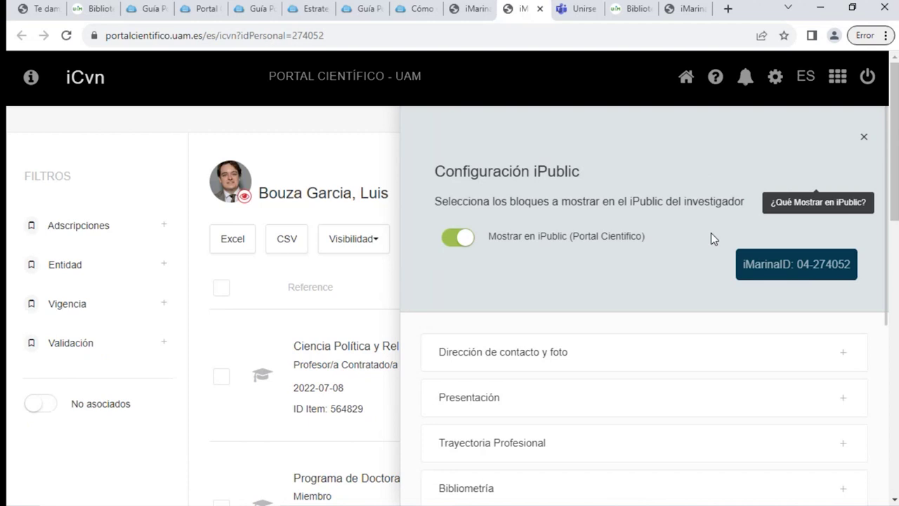
Expand the contact/photo, Trayectoria Profesional, Proyectos y transferencia, Docencia and Producción visibility blocks
{"action": "scroll", "coordinate": [543, 198], "scroll_direction": "down", "scroll_amount": 2}
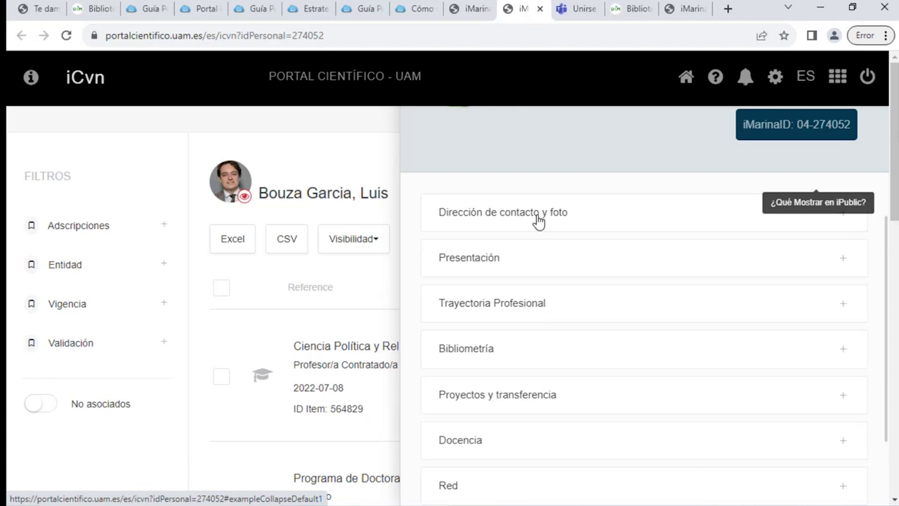
{"action": "left_click", "coordinate": [538, 219]}
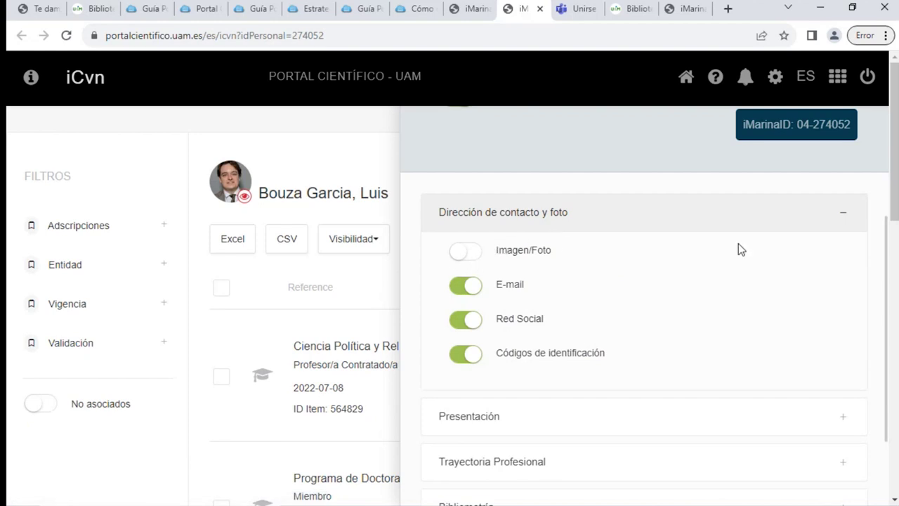
{"action": "scroll", "coordinate": [550, 291], "scroll_direction": "down", "scroll_amount": 2}
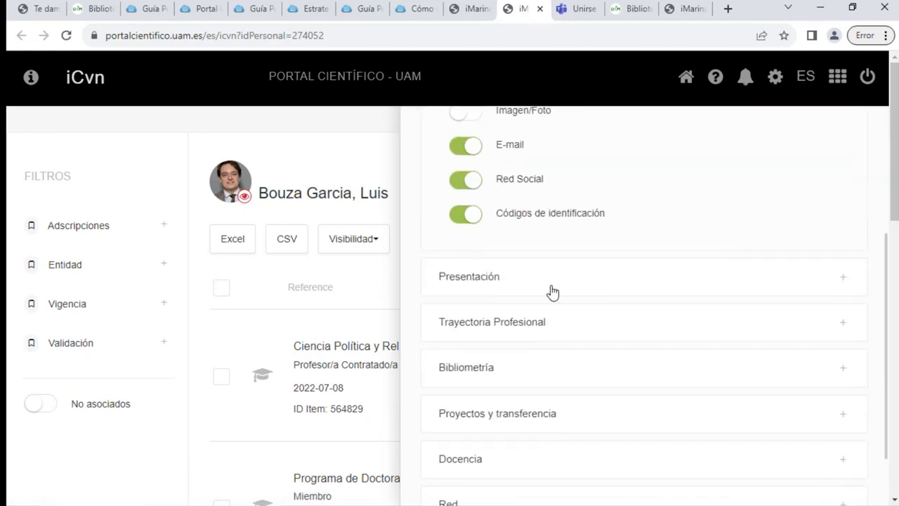
{"action": "left_click", "coordinate": [518, 328]}
{"action": "scroll", "coordinate": [663, 323], "scroll_direction": "down", "scroll_amount": 1}
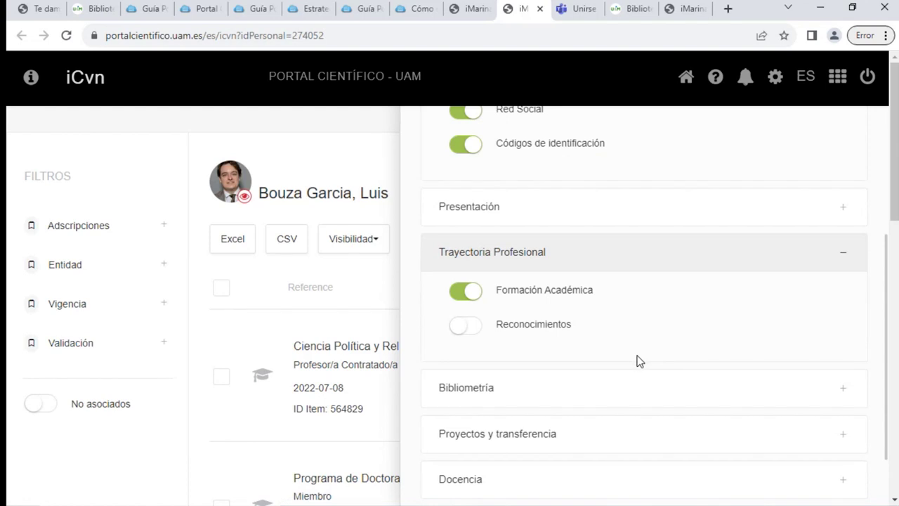
{"action": "scroll", "coordinate": [639, 361], "scroll_direction": "down", "scroll_amount": 2}
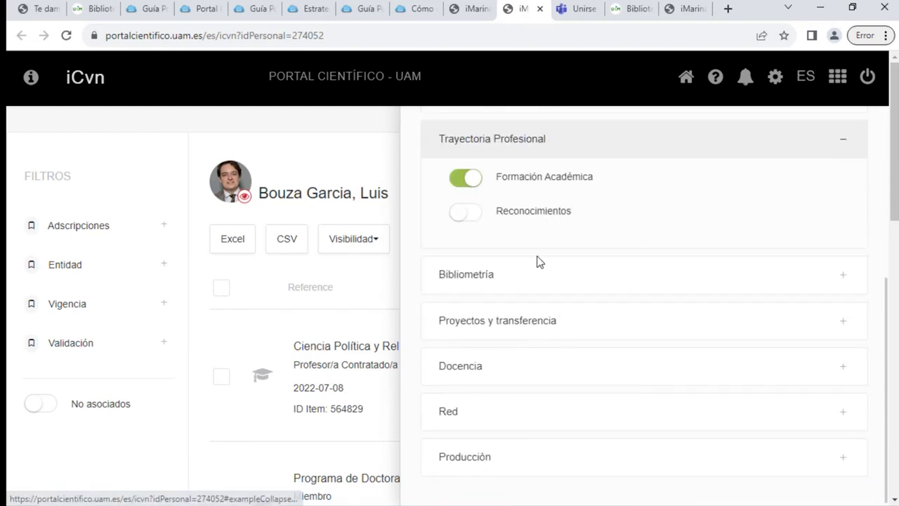
{"action": "left_click", "coordinate": [562, 328]}
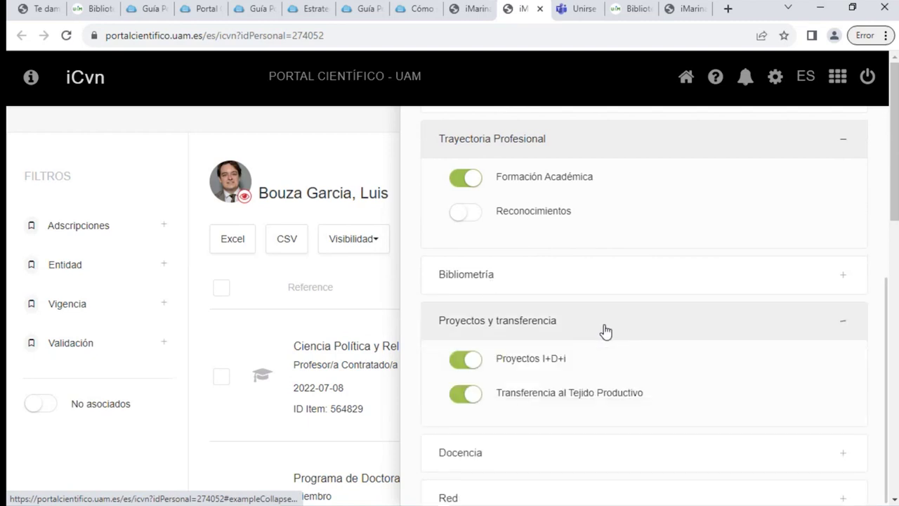
{"action": "scroll", "coordinate": [604, 334], "scroll_direction": "down", "scroll_amount": 1}
{"action": "scroll", "coordinate": [492, 380], "scroll_direction": "down", "scroll_amount": 1}
{"action": "left_click", "coordinate": [469, 370]}
{"action": "scroll", "coordinate": [564, 394], "scroll_direction": "down", "scroll_amount": 2}
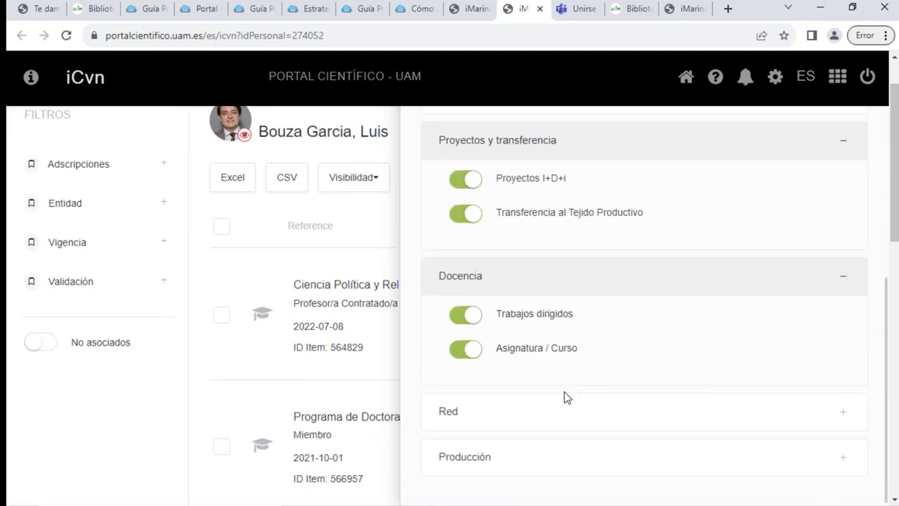
{"action": "left_click", "coordinate": [484, 464]}
{"action": "scroll", "coordinate": [562, 397], "scroll_direction": "down", "scroll_amount": 3}
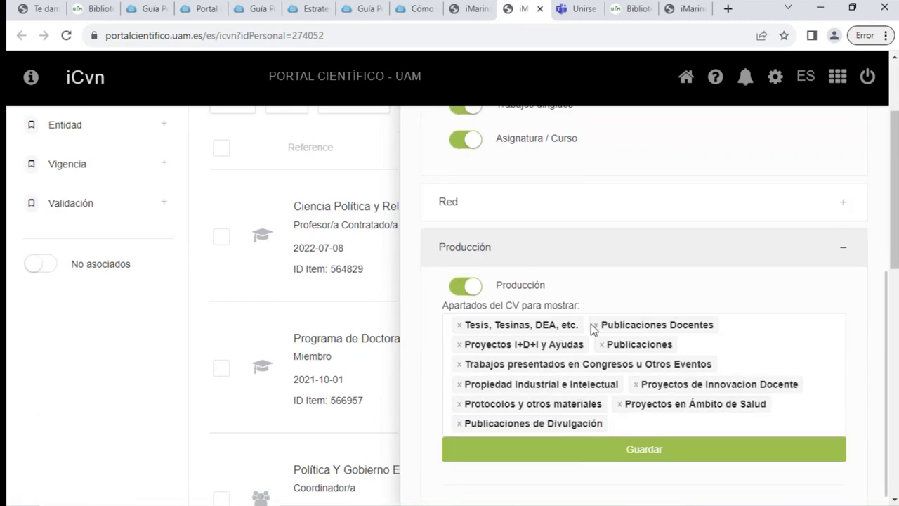
Remove 'Trabajos presentados en Congresos u Otros Eventos' from Producción and close the iPublic configuration
{"action": "left_click", "coordinate": [461, 365]}
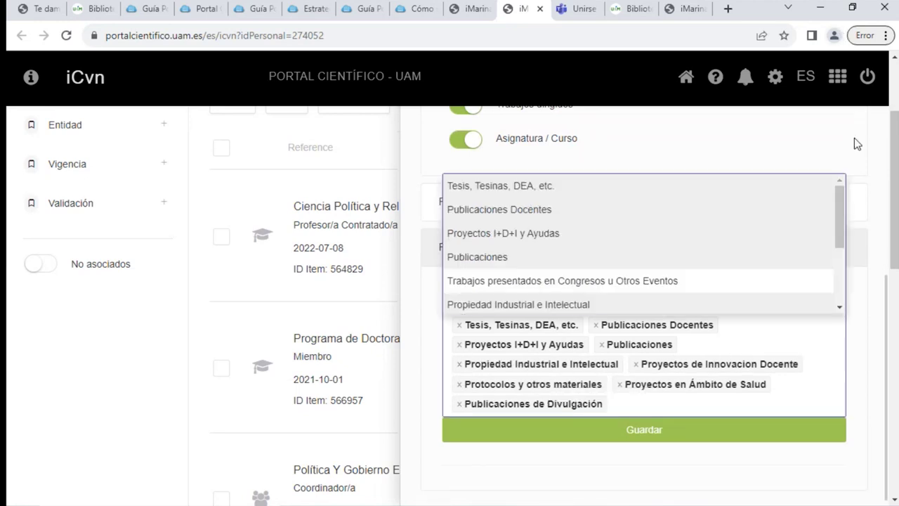
{"action": "left_click", "coordinate": [821, 141]}
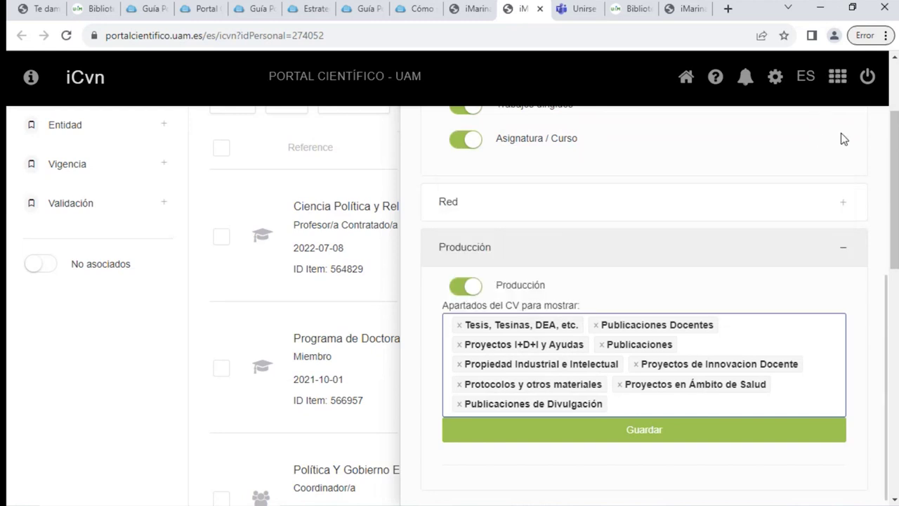
{"action": "scroll", "coordinate": [843, 147], "scroll_direction": "up", "scroll_amount": 5}
{"action": "scroll", "coordinate": [845, 157], "scroll_direction": "up", "scroll_amount": 4}
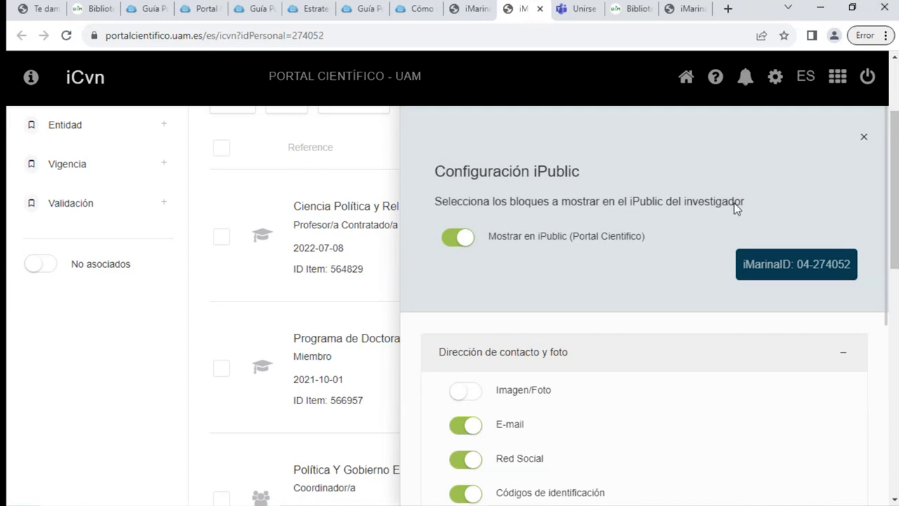
{"action": "left_click", "coordinate": [866, 137]}
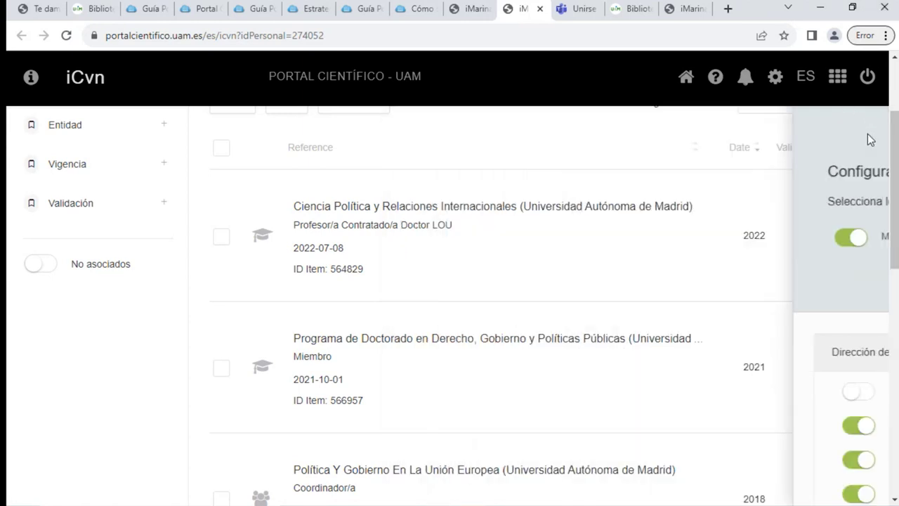
Search Google for the researcher's full name in a new tab
{"action": "left_click", "coordinate": [730, 12]}
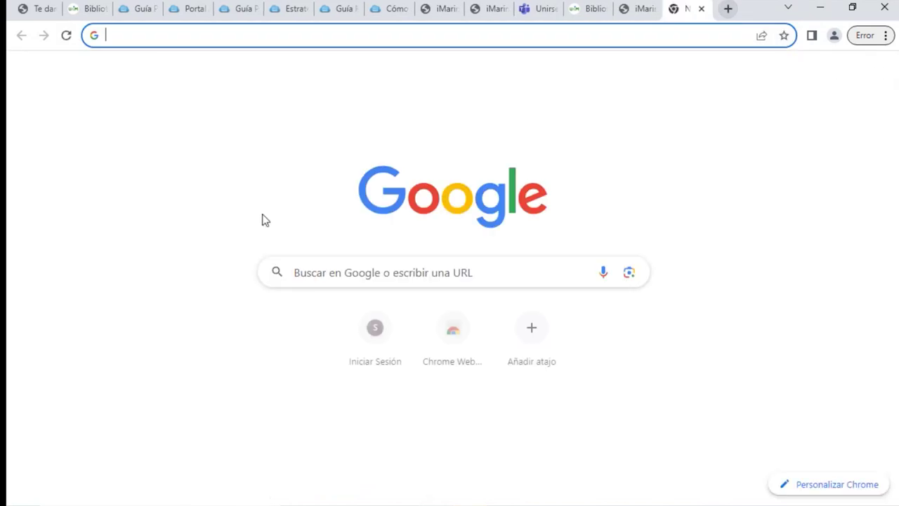
{"action": "left_click", "coordinate": [307, 277]}
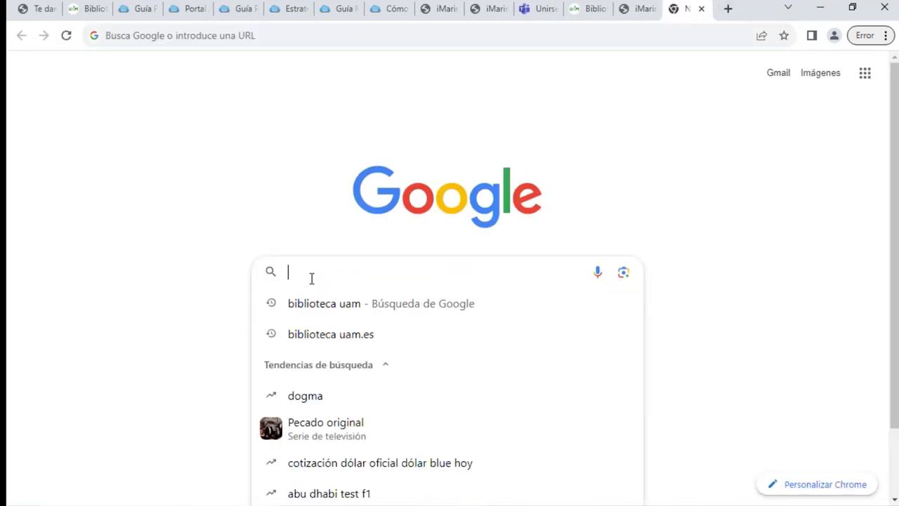
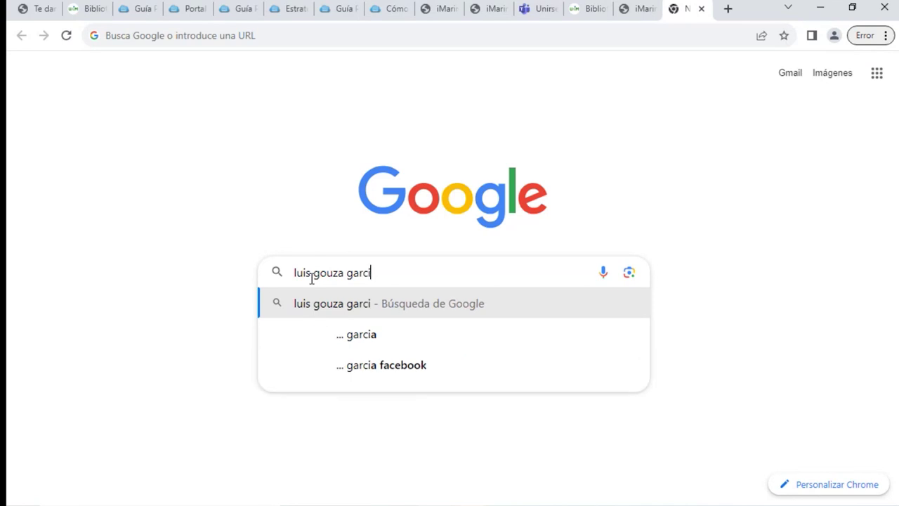
{"action": "key", "text": "Return"}
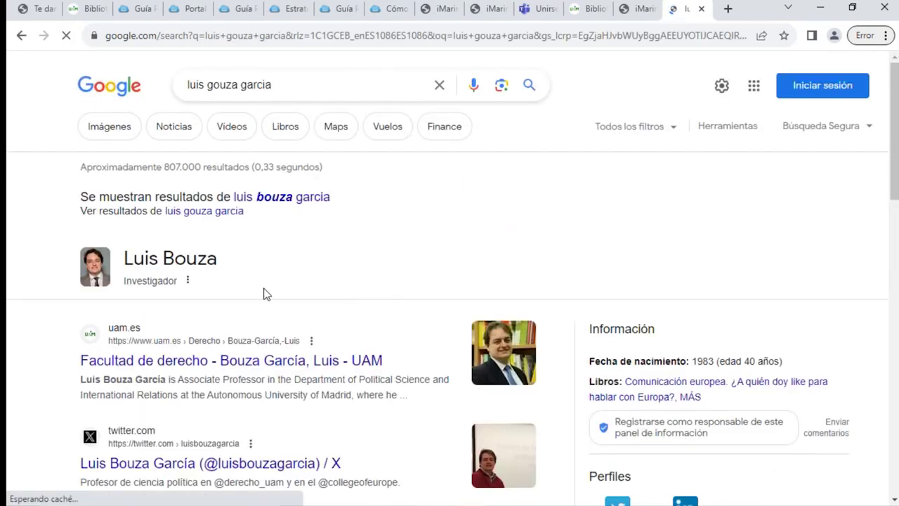
Open the researcher's portalcientifico.uam.es profile from the search results
{"action": "scroll", "coordinate": [280, 281], "scroll_direction": "down", "scroll_amount": 2}
{"action": "scroll", "coordinate": [280, 281], "scroll_direction": "down", "scroll_amount": 2}
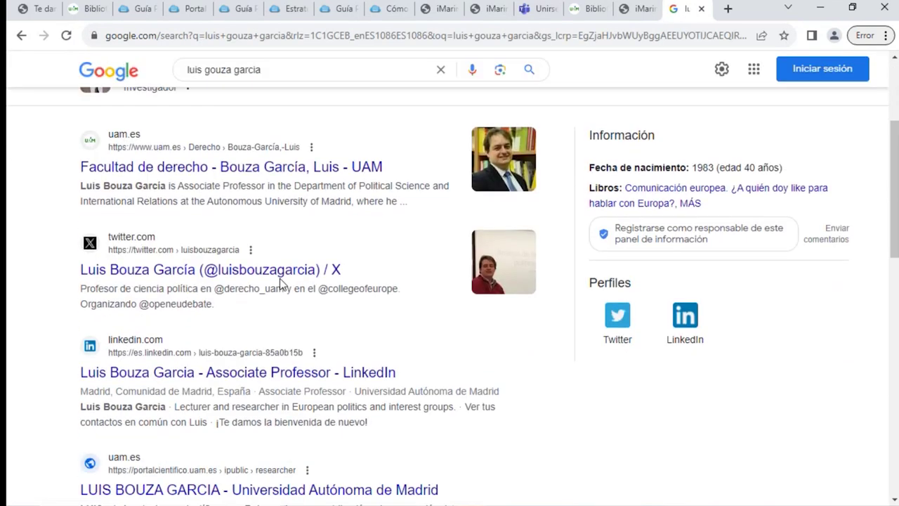
{"action": "scroll", "coordinate": [267, 295], "scroll_direction": "up", "scroll_amount": 3}
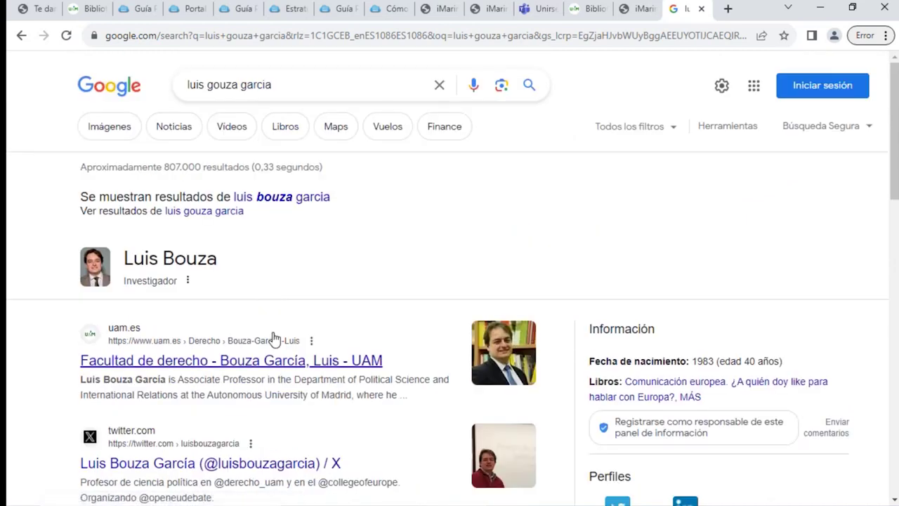
{"action": "scroll", "coordinate": [274, 342], "scroll_direction": "down", "scroll_amount": 2}
{"action": "scroll", "coordinate": [251, 475], "scroll_direction": "down", "scroll_amount": 2}
{"action": "scroll", "coordinate": [204, 432], "scroll_direction": "down", "scroll_amount": 2}
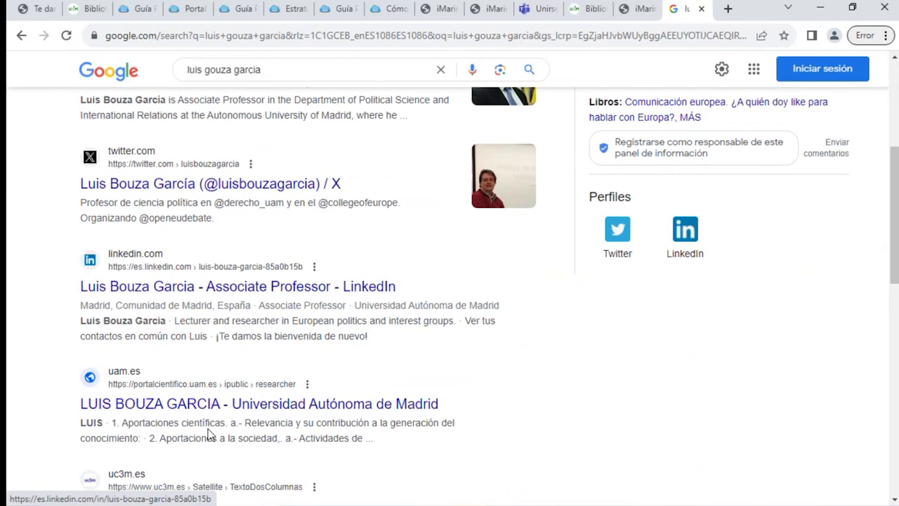
{"action": "left_click", "coordinate": [310, 403]}
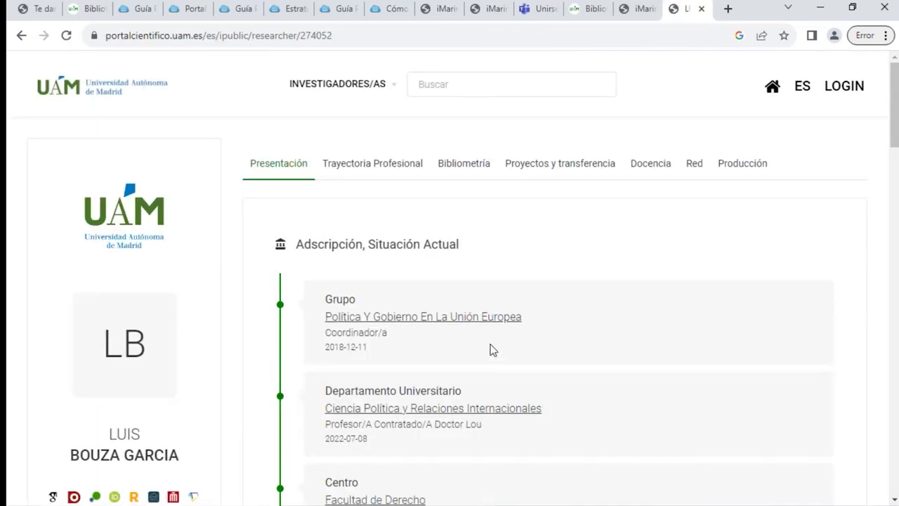
From the UAM Bibliotecas page, open the Portal Científico card in a new tab
{"action": "left_click", "coordinate": [78, 9]}
{"action": "scroll", "coordinate": [396, 246], "scroll_direction": "up", "scroll_amount": 10}
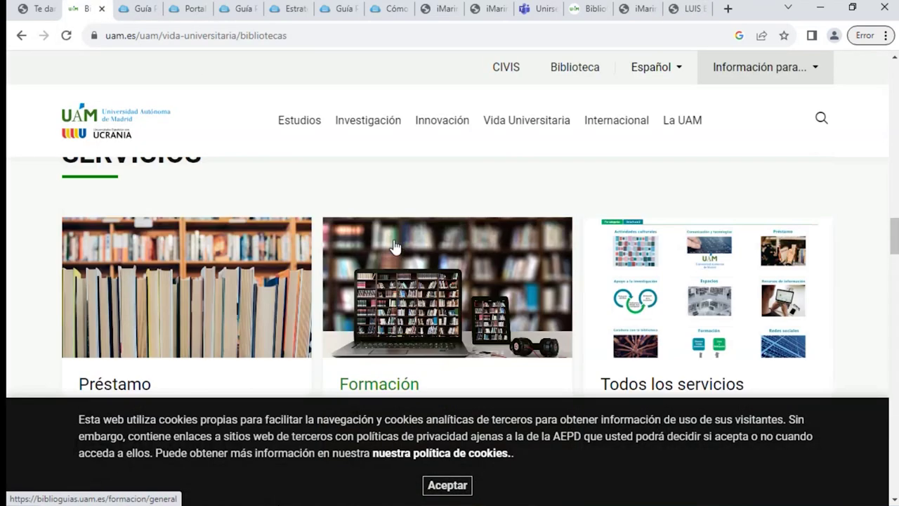
{"action": "scroll", "coordinate": [396, 246], "scroll_direction": "up", "scroll_amount": 10}
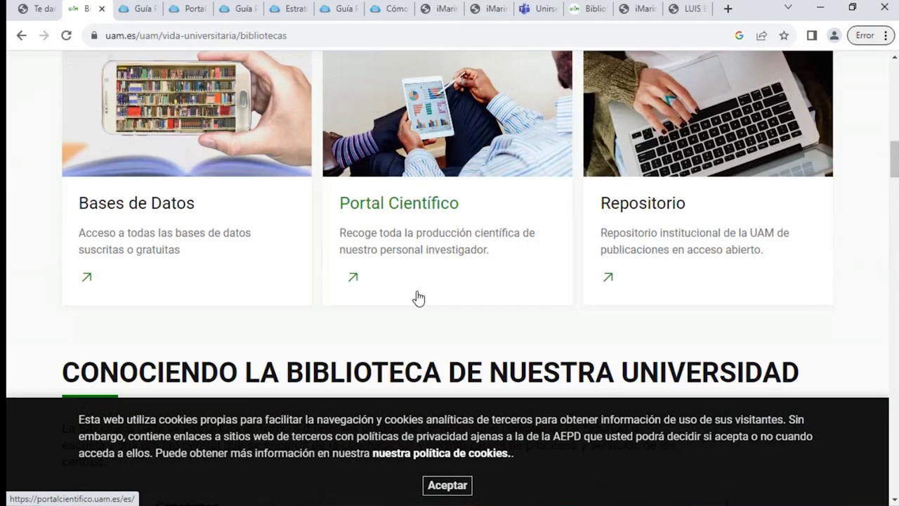
{"action": "left_click", "coordinate": [406, 214]}
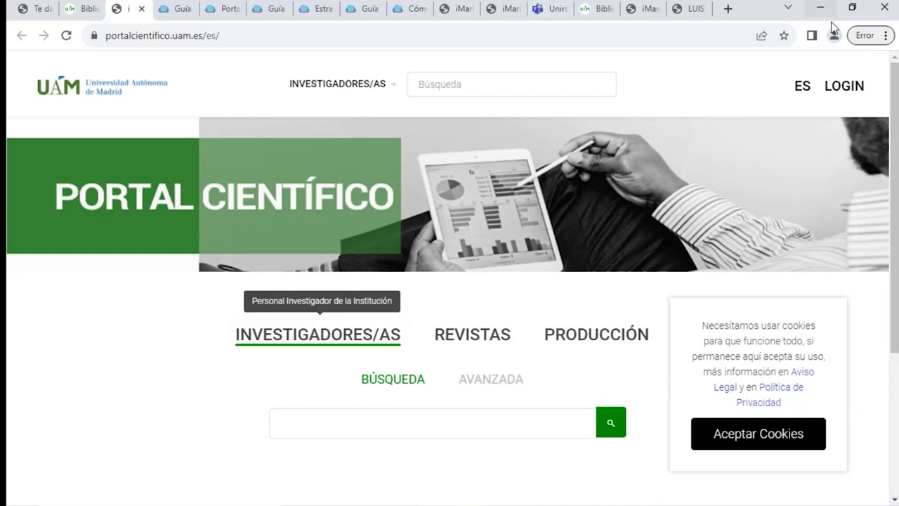
Read through the profile's Presentación tab, zoomed out, down to the DORA-based CV summary
{"action": "left_click", "coordinate": [697, 10]}
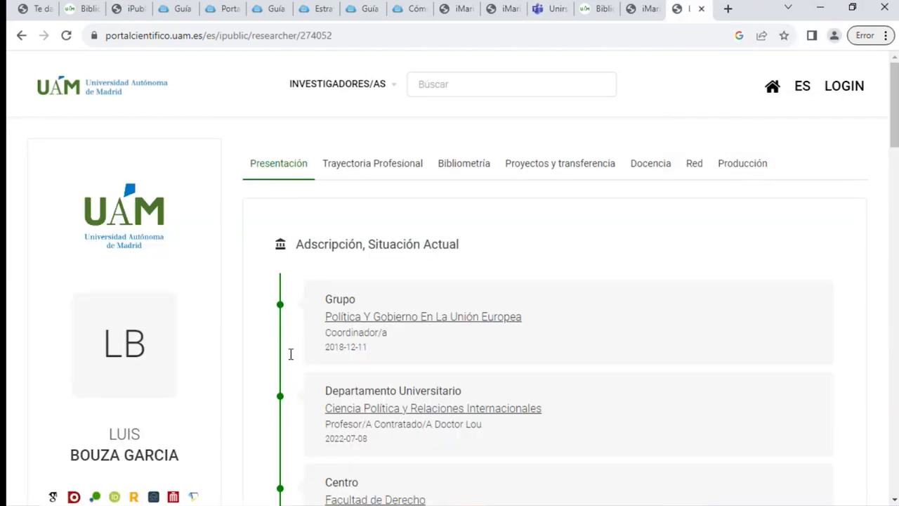
{"action": "scroll", "coordinate": [407, 213], "scroll_direction": "down", "scroll_amount": 2}
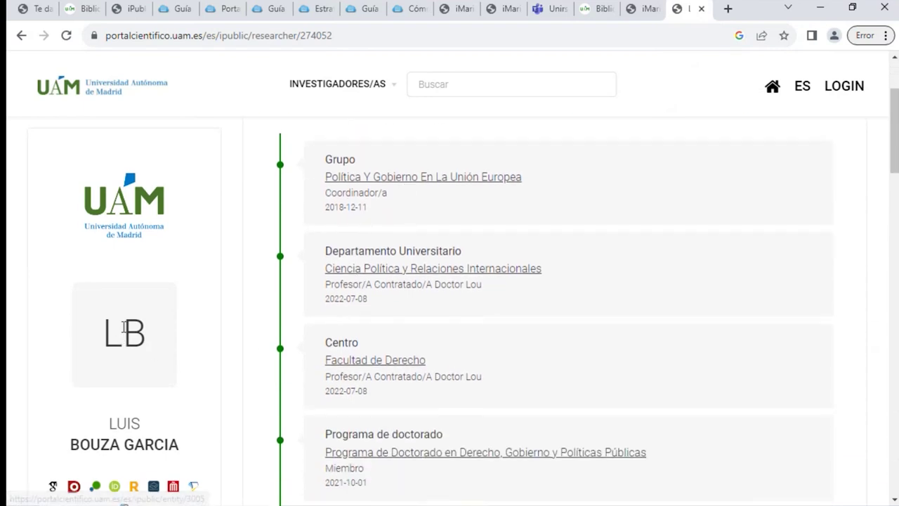
{"action": "scroll", "coordinate": [154, 344], "scroll_direction": "down", "scroll_amount": 1}
{"action": "scroll", "coordinate": [112, 422], "scroll_direction": "down", "scroll_amount": 3}
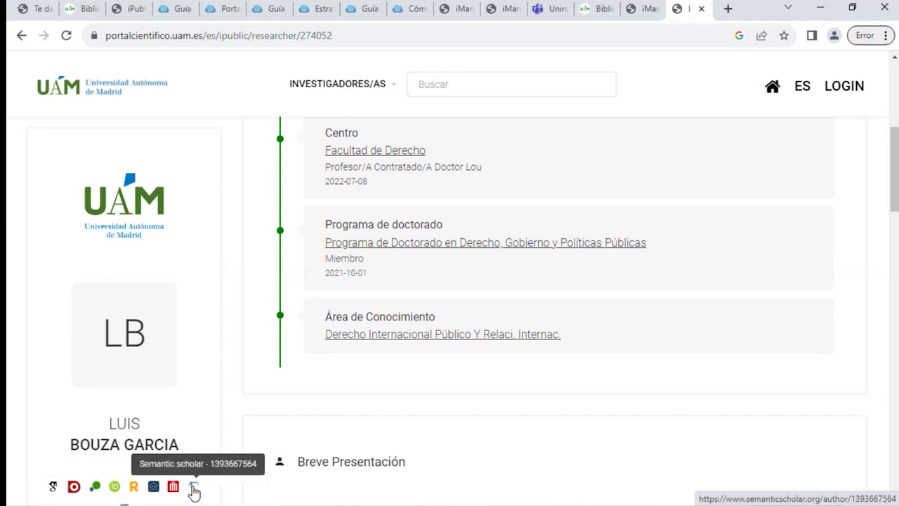
{"action": "scroll", "coordinate": [169, 483], "scroll_direction": "down", "scroll_amount": 2}
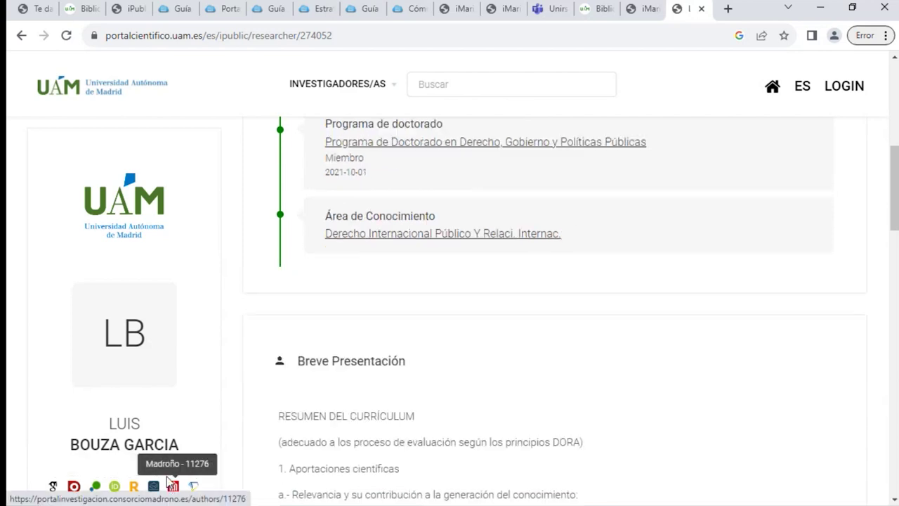
{"action": "scroll", "coordinate": [267, 326], "scroll_direction": "down", "scroll_amount": 4}
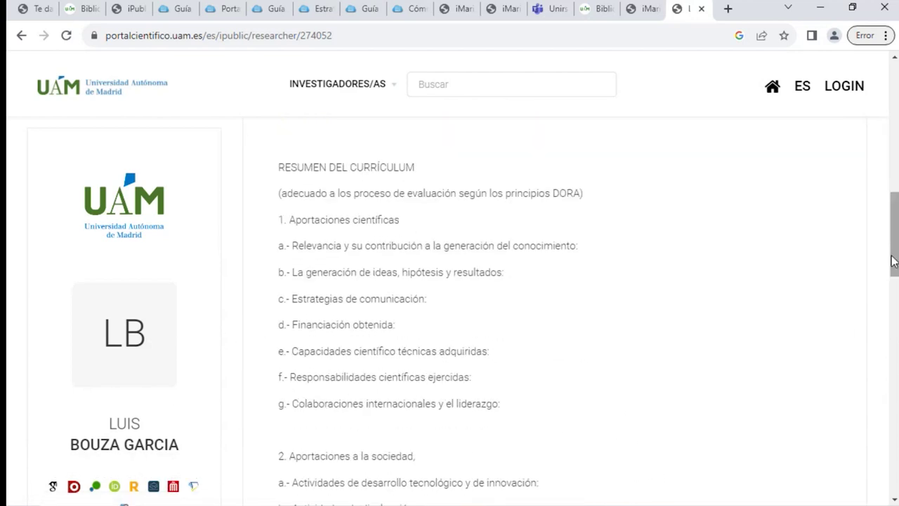
{"action": "scroll", "coordinate": [401, 372], "scroll_direction": "down", "scroll_amount": 2}
{"action": "key", "text": "ctrl+minus"}
{"action": "key", "text": "ctrl+minus"}
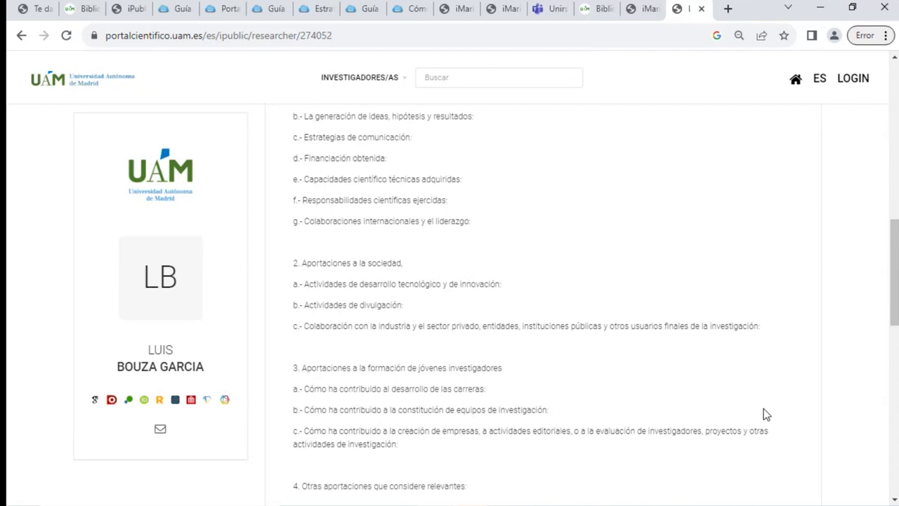
{"action": "scroll", "coordinate": [766, 415], "scroll_direction": "up", "scroll_amount": 1}
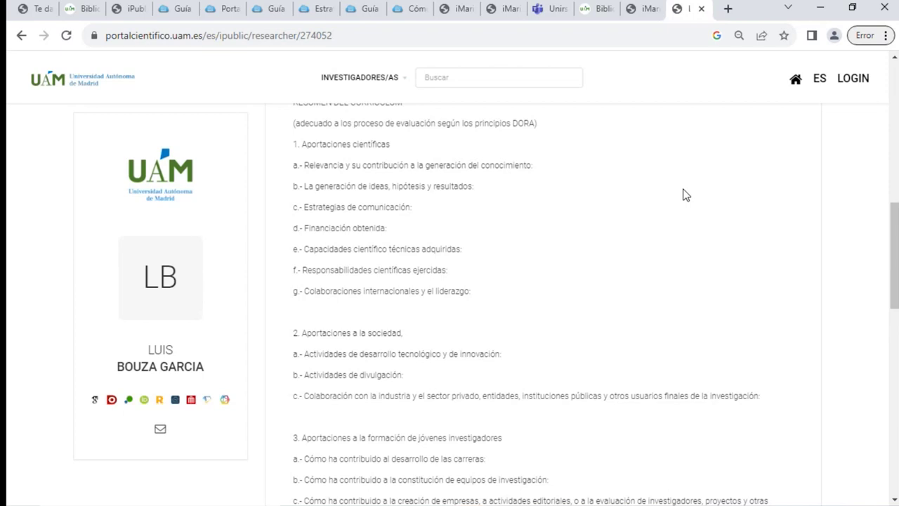
Scroll through the researcher's Presentación tab to review affiliations, CV summary and activity-areas chart
{"action": "scroll", "coordinate": [722, 265], "scroll_direction": "up", "scroll_amount": 6}
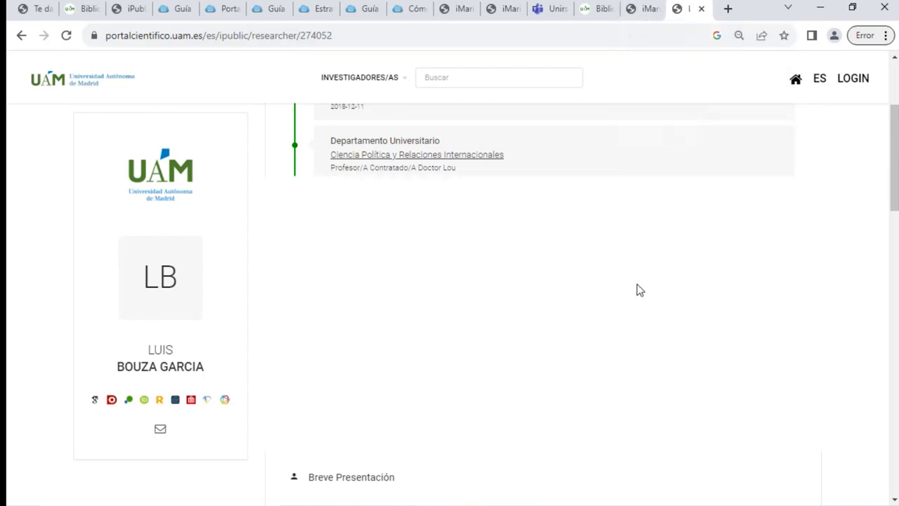
{"action": "scroll", "coordinate": [638, 291], "scroll_direction": "up", "scroll_amount": 3}
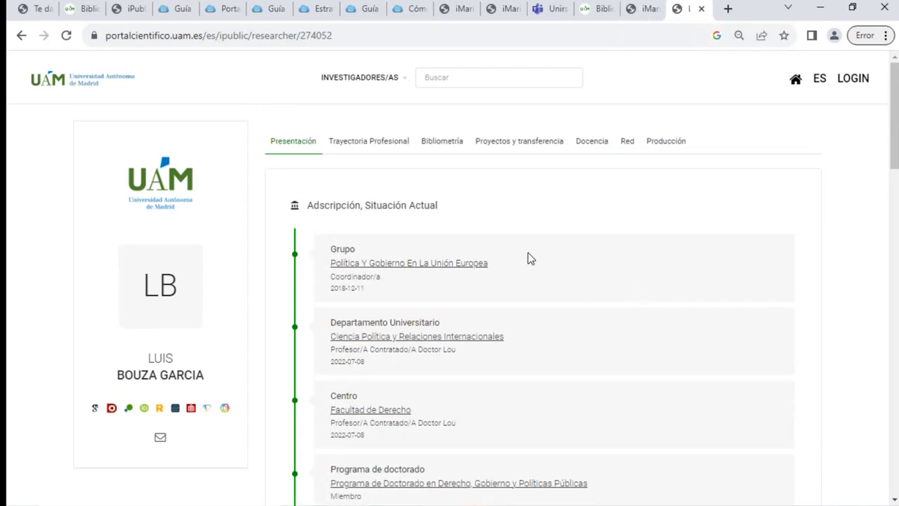
{"action": "scroll", "coordinate": [492, 215], "scroll_direction": "down", "scroll_amount": 5}
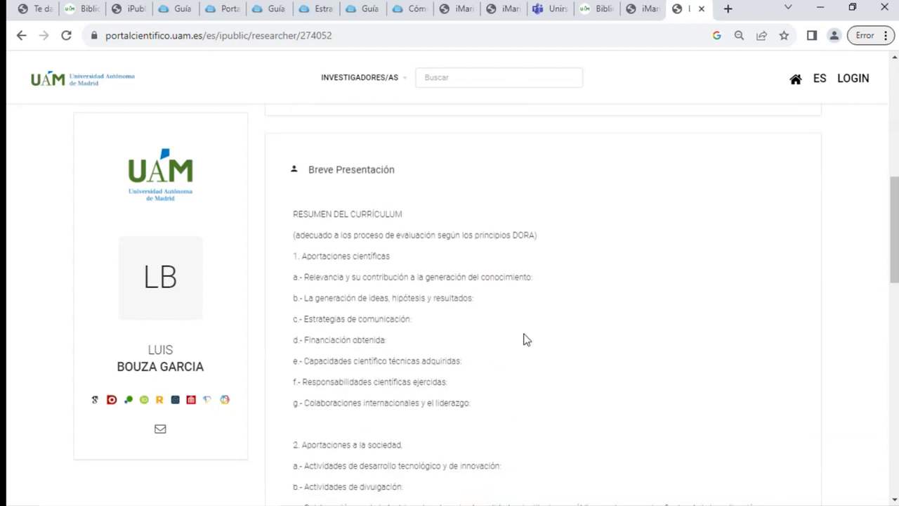
{"action": "scroll", "coordinate": [518, 271], "scroll_direction": "down", "scroll_amount": 7}
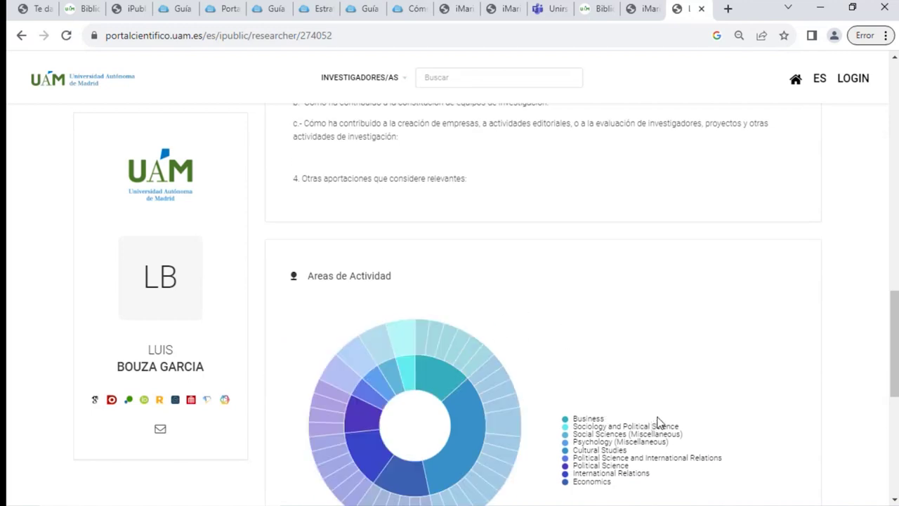
{"action": "scroll", "coordinate": [658, 422], "scroll_direction": "down", "scroll_amount": 3}
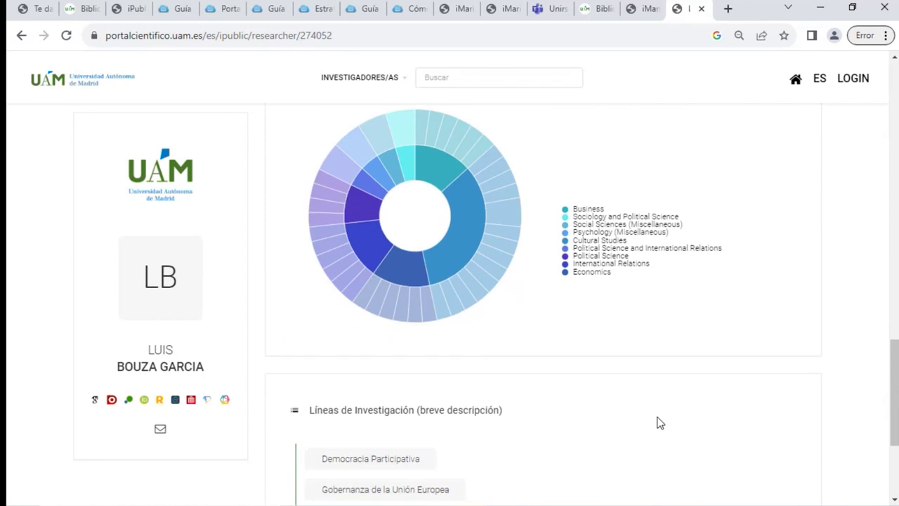
{"action": "scroll", "coordinate": [659, 422], "scroll_direction": "down", "scroll_amount": 2}
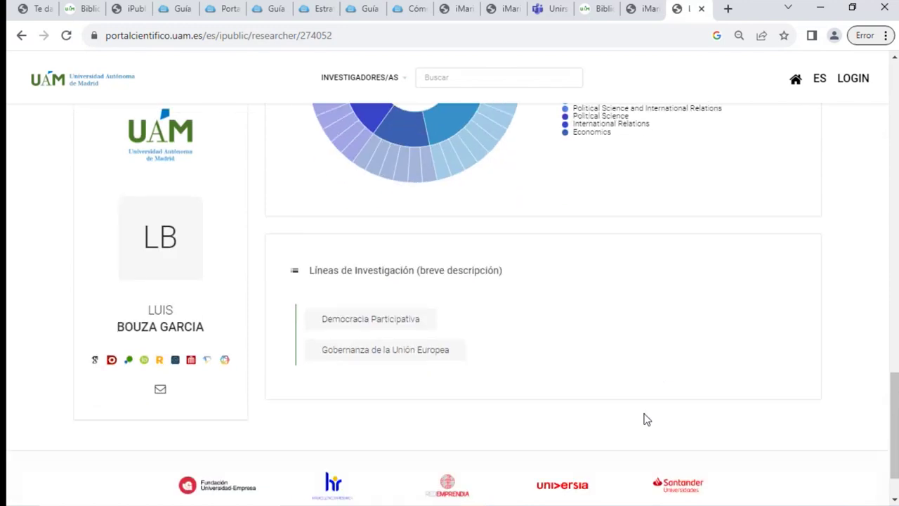
{"action": "scroll", "coordinate": [646, 418], "scroll_direction": "up", "scroll_amount": 2}
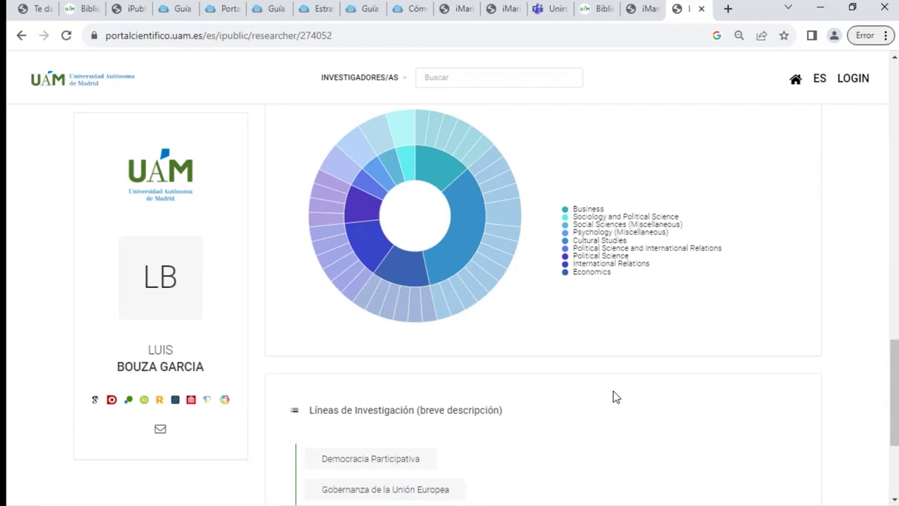
{"action": "scroll", "coordinate": [594, 329], "scroll_direction": "up", "scroll_amount": 2}
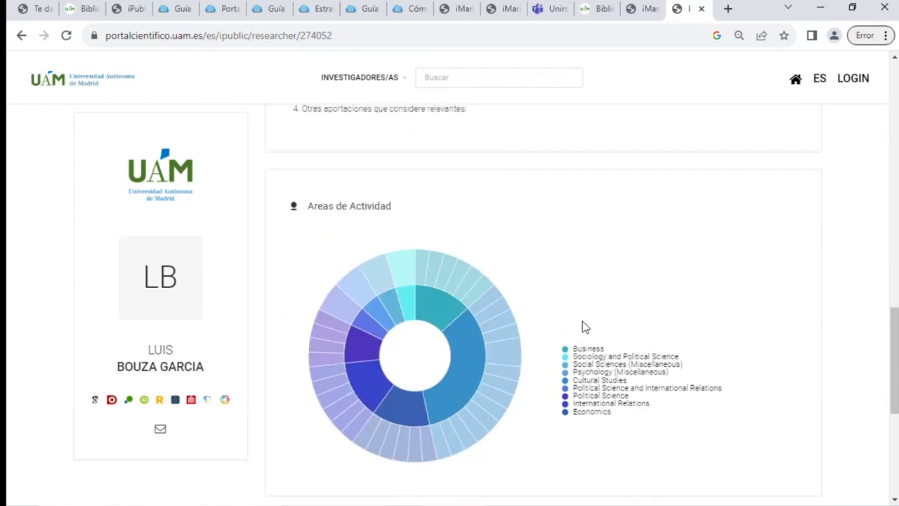
{"action": "scroll", "coordinate": [582, 324], "scroll_direction": "up", "scroll_amount": 8}
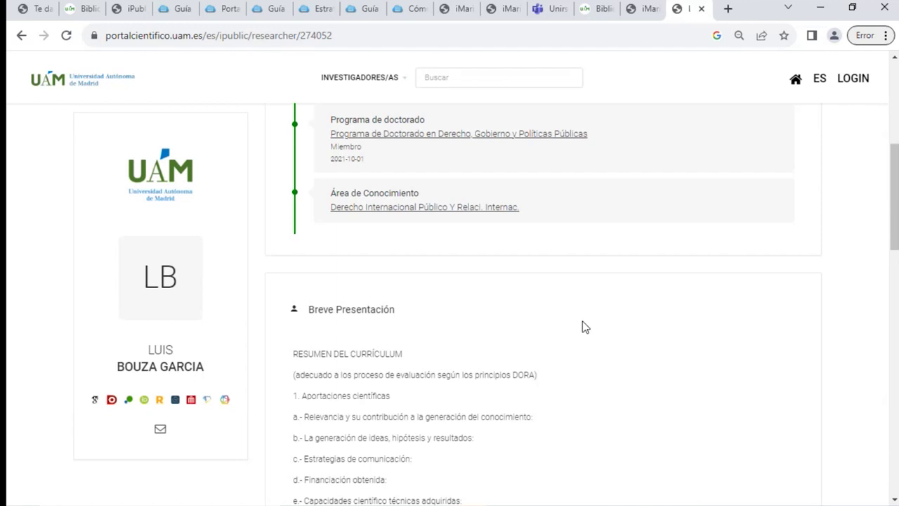
{"action": "scroll", "coordinate": [583, 327], "scroll_direction": "up", "scroll_amount": 5}
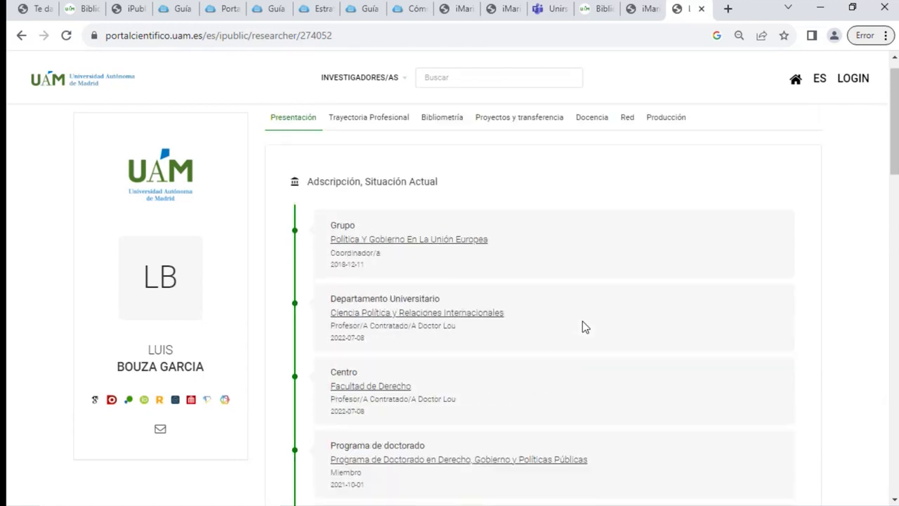
View the researcher's Trayectoria Profesional academic timeline
{"action": "left_click", "coordinate": [367, 141]}
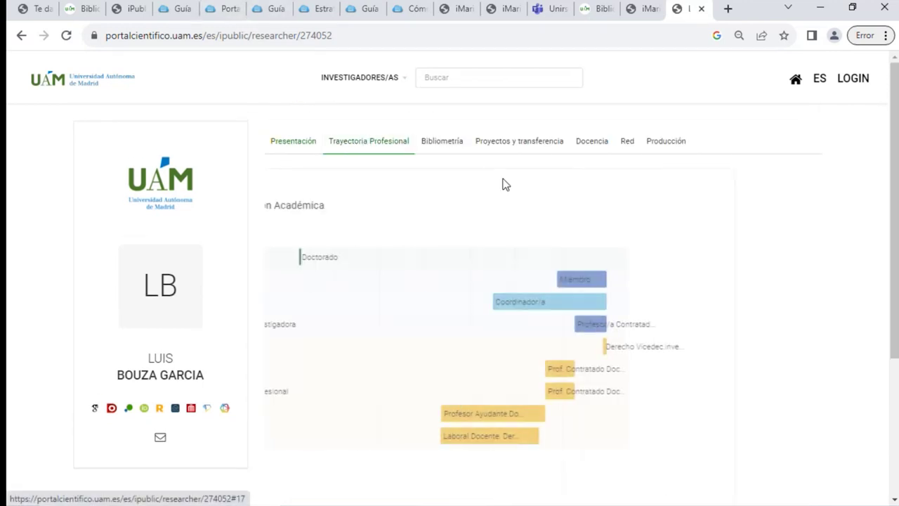
{"action": "scroll", "coordinate": [534, 204], "scroll_direction": "down", "scroll_amount": 3}
{"action": "scroll", "coordinate": [536, 209], "scroll_direction": "up", "scroll_amount": 3}
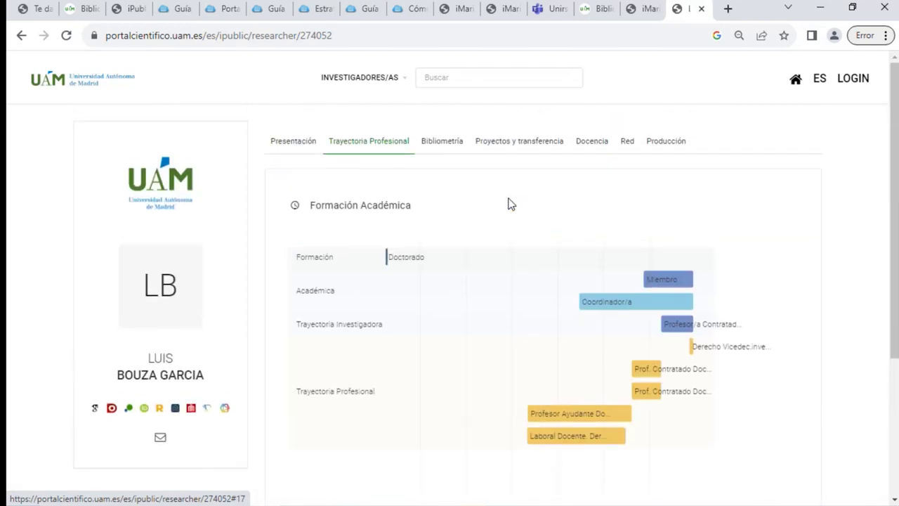
Show Scopus Ndoc, Google Scholar Ndoc and citations in the Bibliometría chart, then open Proyectos y transferencia
{"action": "left_click", "coordinate": [441, 142]}
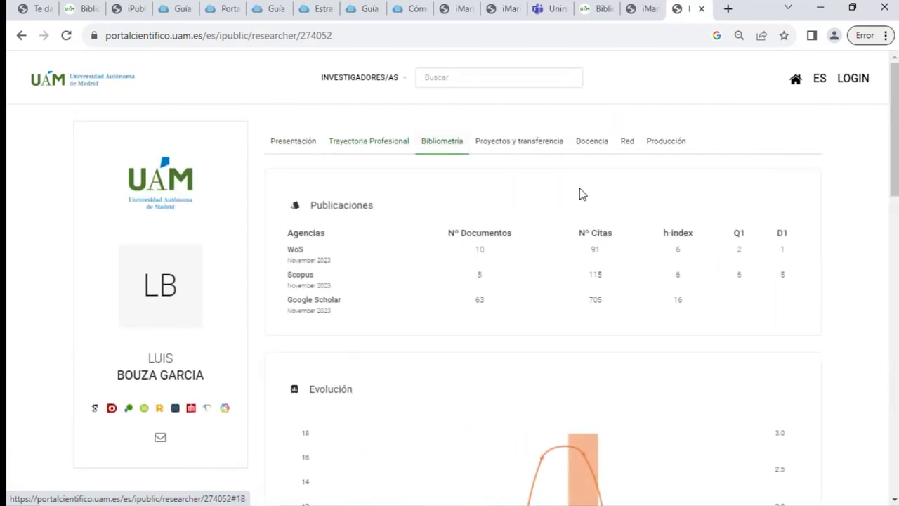
{"action": "scroll", "coordinate": [443, 215], "scroll_direction": "down", "scroll_amount": 2}
{"action": "scroll", "coordinate": [457, 241], "scroll_direction": "down", "scroll_amount": 5}
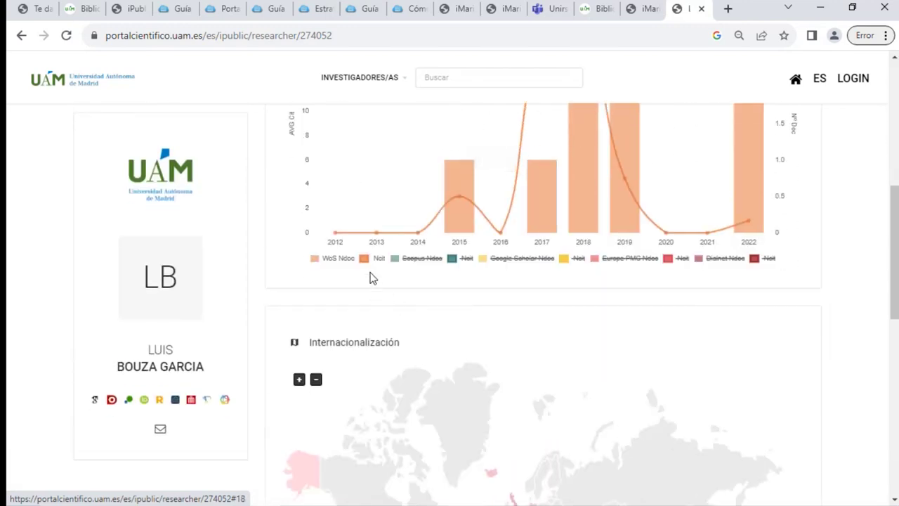
{"action": "left_click", "coordinate": [422, 260]}
{"action": "left_click", "coordinate": [573, 258]}
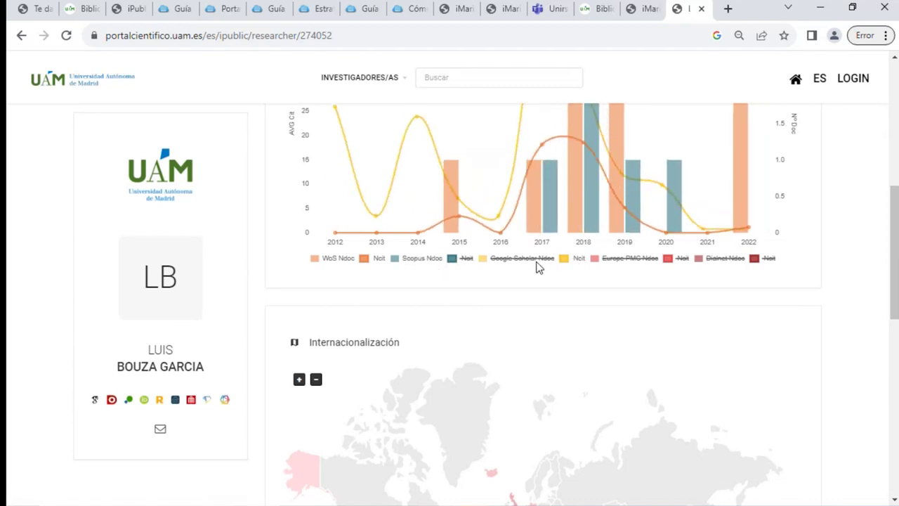
{"action": "left_click", "coordinate": [538, 259]}
{"action": "scroll", "coordinate": [563, 275], "scroll_direction": "down", "scroll_amount": 1}
{"action": "scroll", "coordinate": [563, 279], "scroll_direction": "down", "scroll_amount": 1}
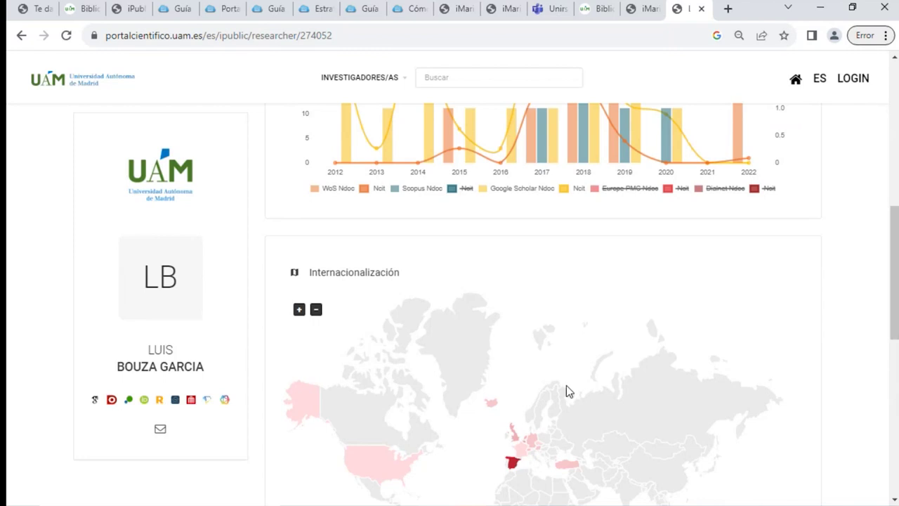
{"action": "mouse_move", "coordinate": [513, 465]}
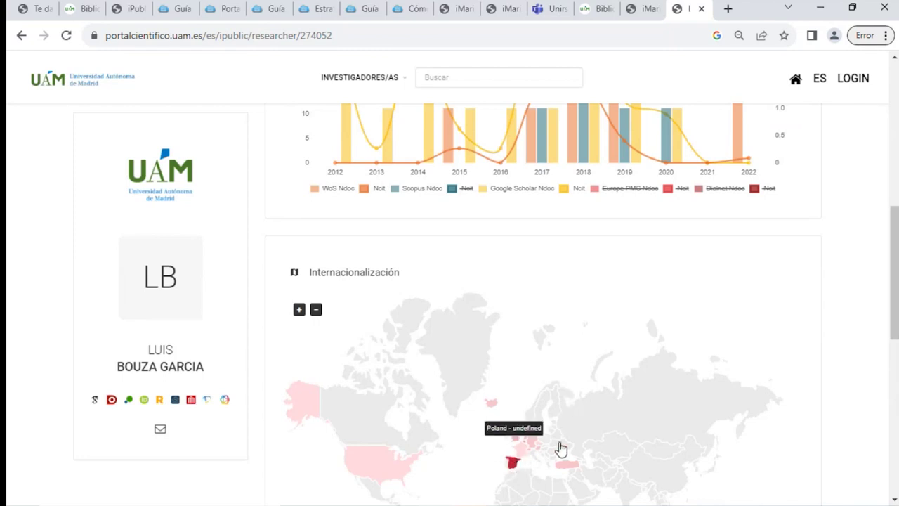
{"action": "scroll", "coordinate": [602, 361], "scroll_direction": "up", "scroll_amount": 6}
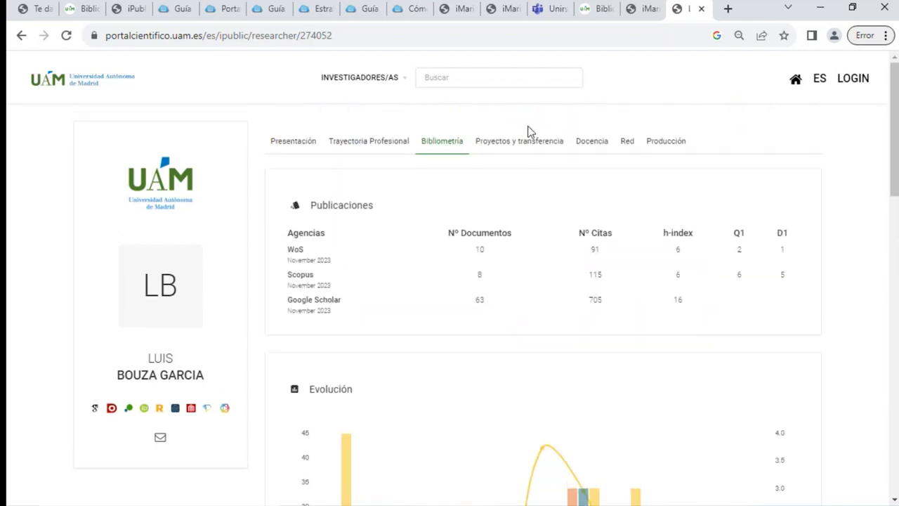
{"action": "left_click", "coordinate": [522, 149]}
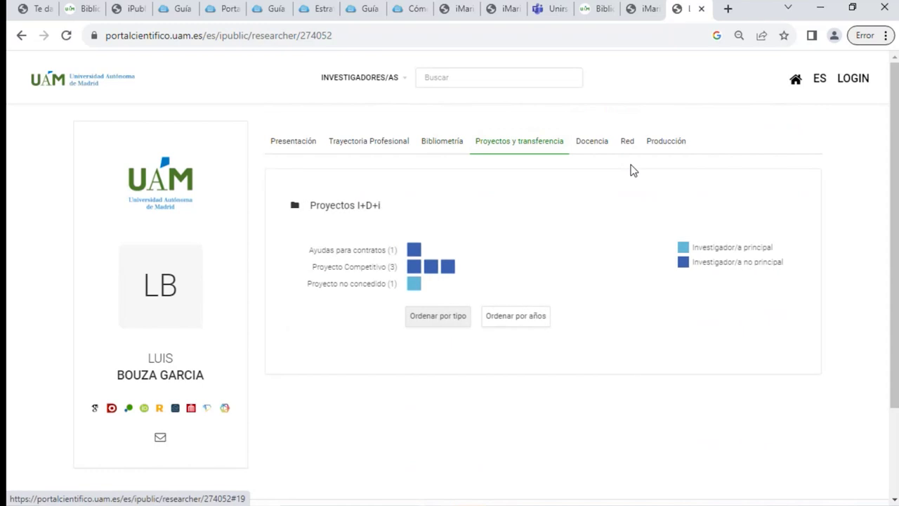
Sort the R&D projects by year and look over the Docencia section
{"action": "mouse_move", "coordinate": [429, 266]}
{"action": "left_click", "coordinate": [491, 320]}
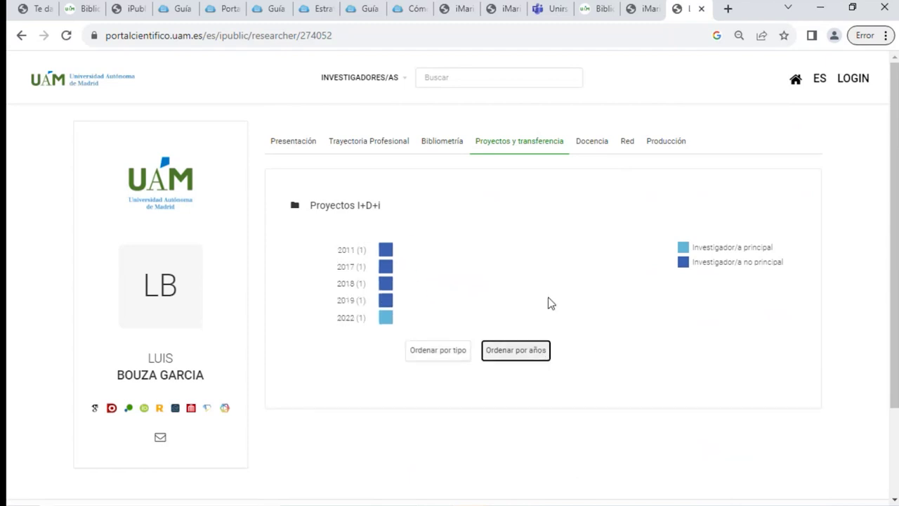
{"action": "left_click", "coordinate": [590, 142]}
{"action": "scroll", "coordinate": [594, 276], "scroll_direction": "down", "scroll_amount": 3}
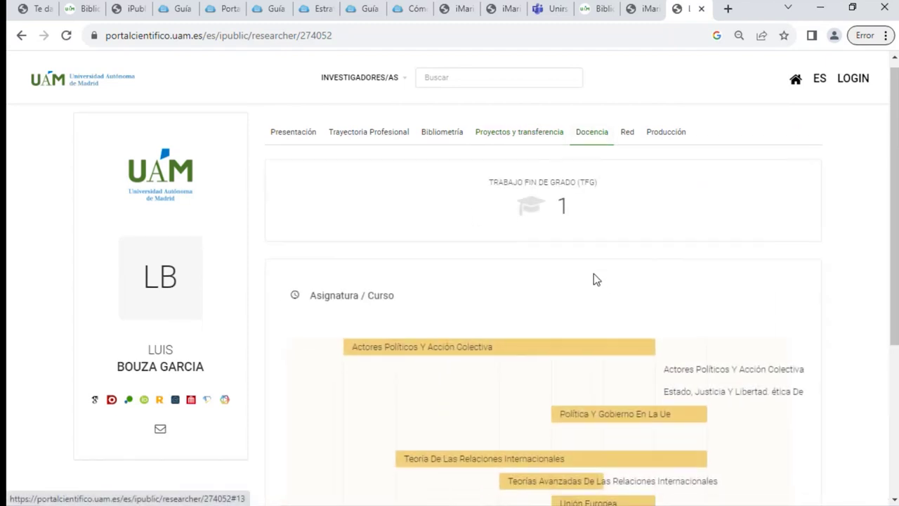
{"action": "scroll", "coordinate": [594, 290], "scroll_direction": "up", "scroll_amount": 1}
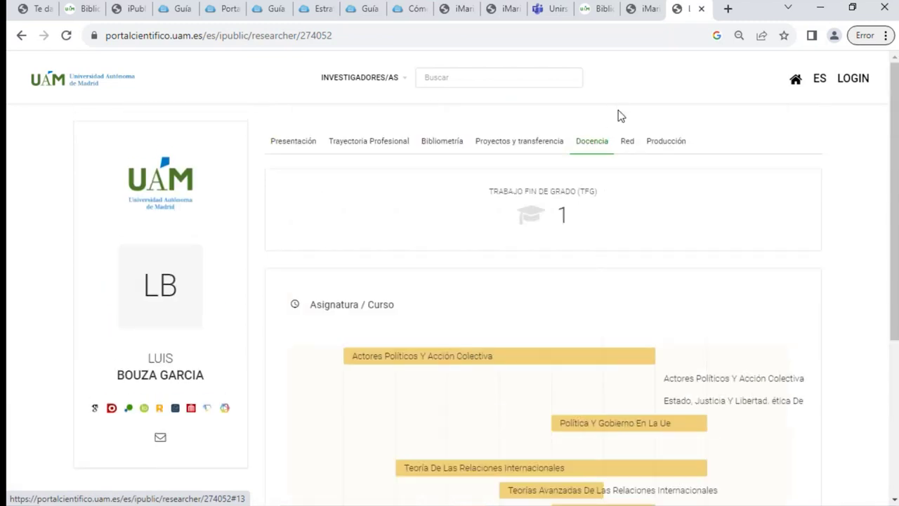
In the Red section, re-centre the collaboration graph on a collaborator and back on the researcher
{"action": "left_click", "coordinate": [626, 144]}
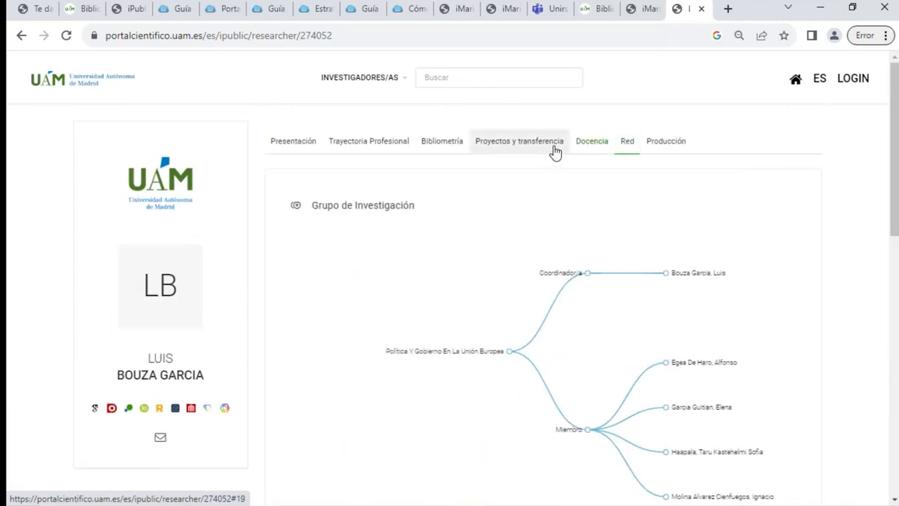
{"action": "left_click", "coordinate": [585, 142]}
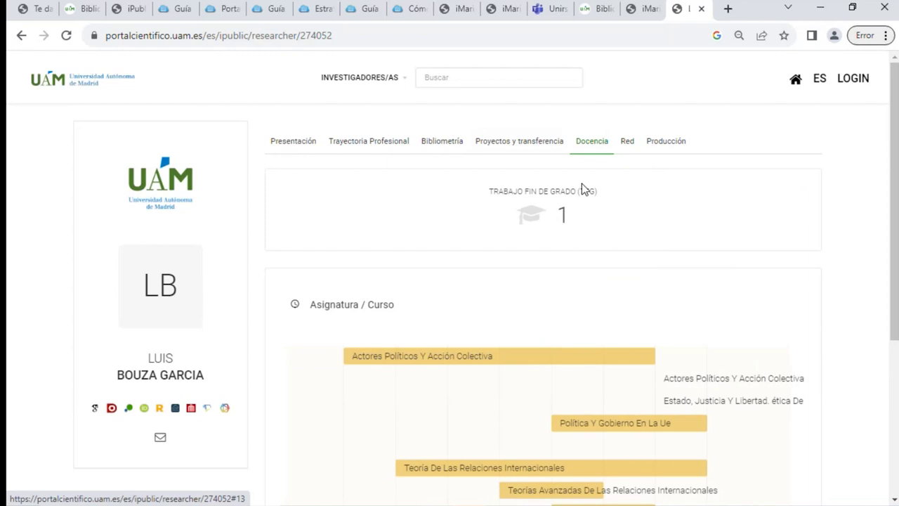
{"action": "left_click", "coordinate": [628, 147]}
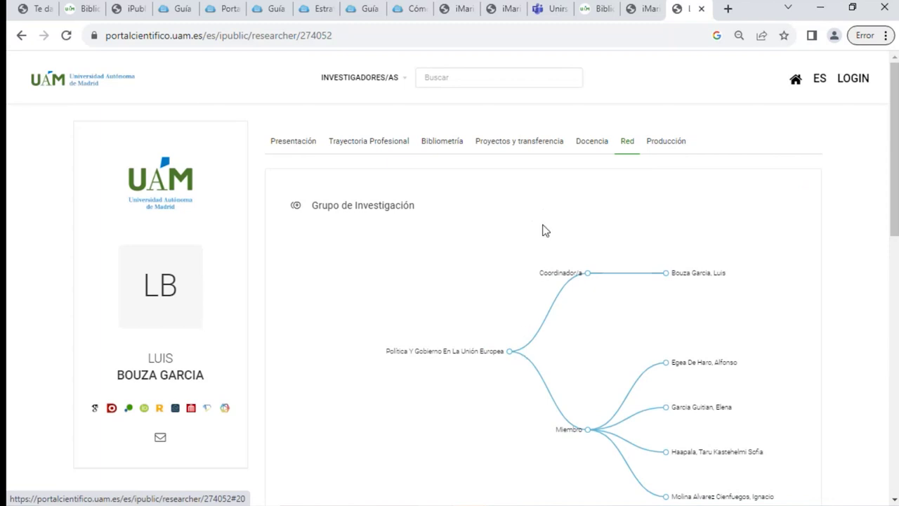
{"action": "scroll", "coordinate": [608, 223], "scroll_direction": "down", "scroll_amount": 4}
{"action": "scroll", "coordinate": [610, 228], "scroll_direction": "down", "scroll_amount": 3}
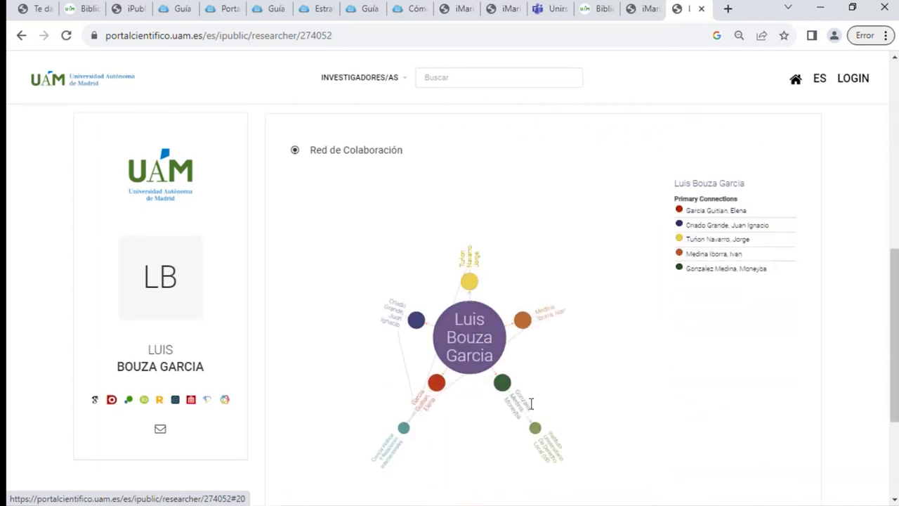
{"action": "left_click", "coordinate": [526, 324]}
{"action": "left_click", "coordinate": [470, 294]}
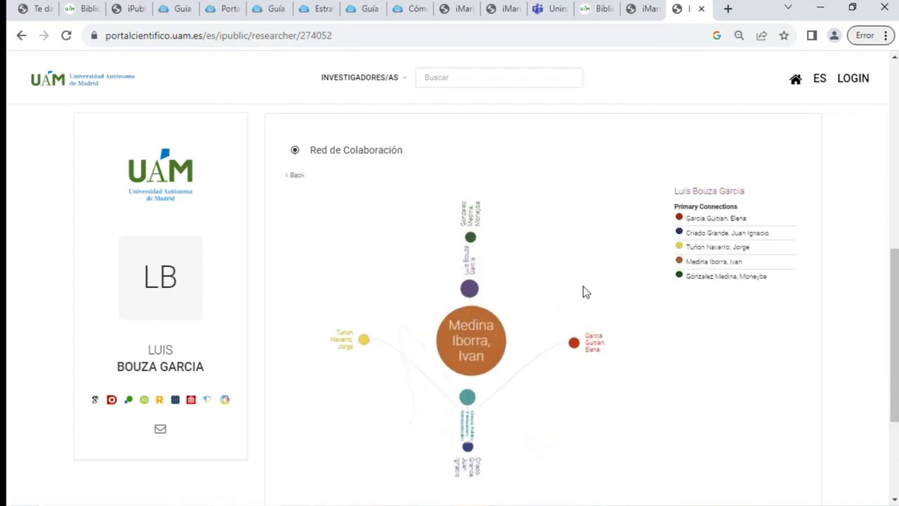
{"action": "scroll", "coordinate": [549, 260], "scroll_direction": "up", "scroll_amount": 3}
{"action": "scroll", "coordinate": [550, 260], "scroll_direction": "up", "scroll_amount": 3}
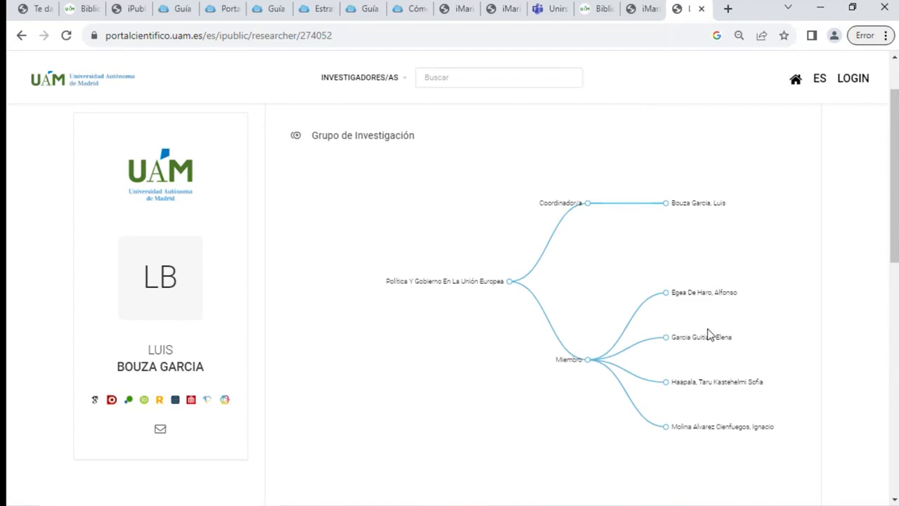
{"action": "scroll", "coordinate": [691, 328], "scroll_direction": "up", "scroll_amount": 1}
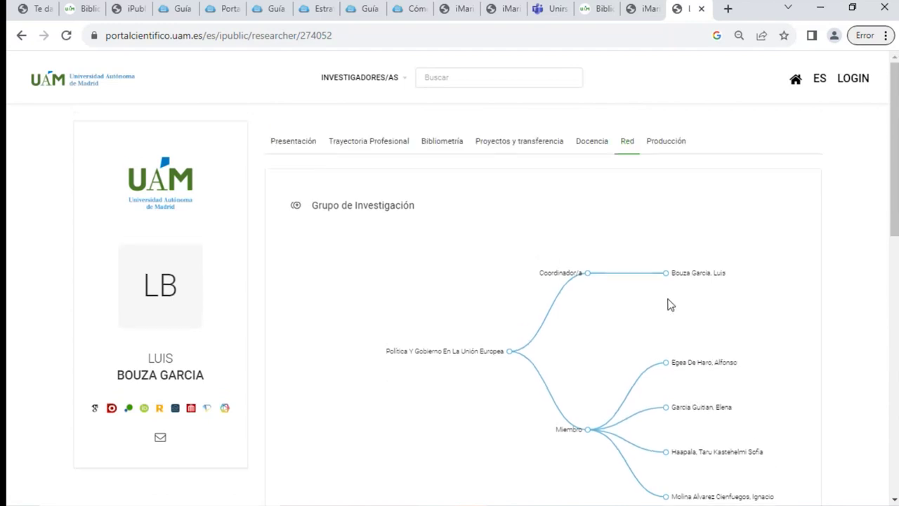
{"action": "left_click", "coordinate": [667, 148]}
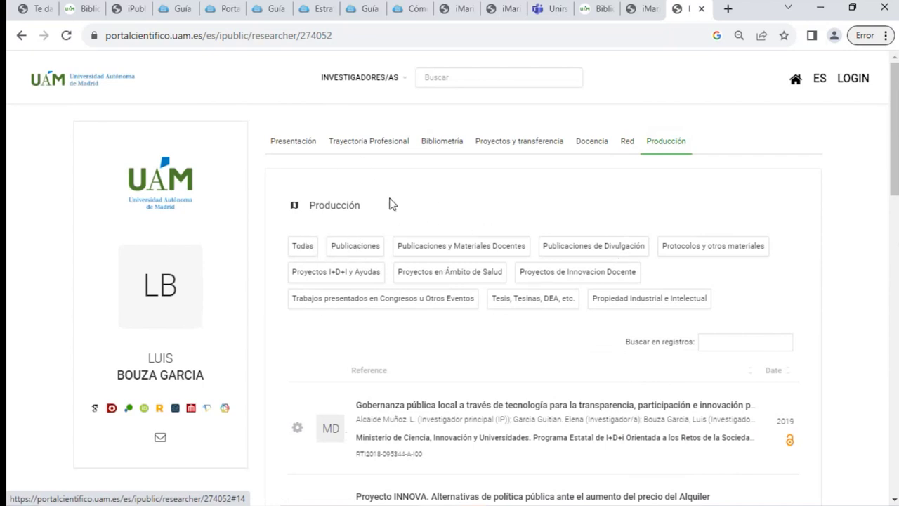
{"action": "left_click", "coordinate": [376, 251]}
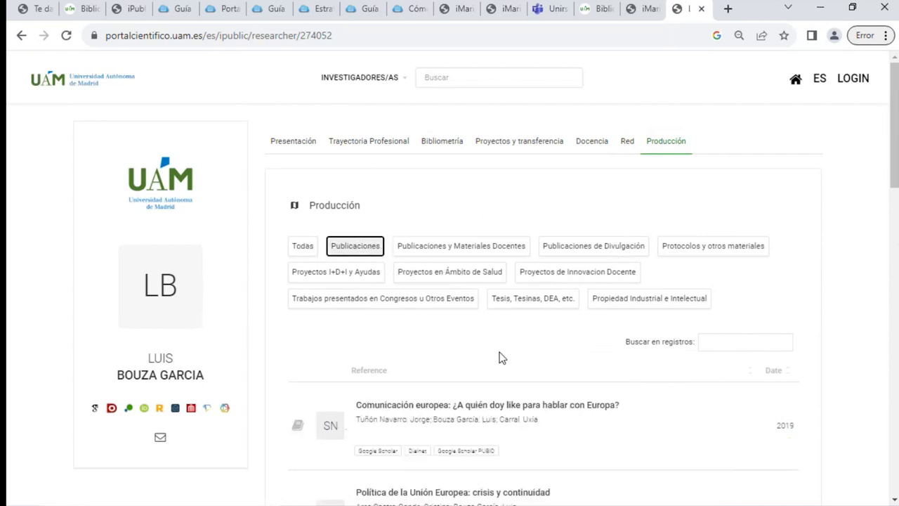
{"action": "scroll", "coordinate": [502, 358], "scroll_direction": "down", "scroll_amount": 2}
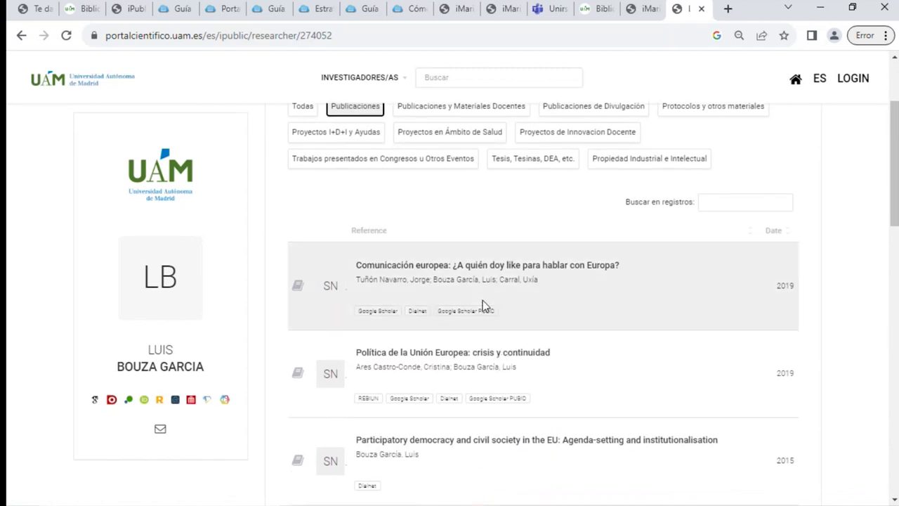
{"action": "scroll", "coordinate": [483, 300], "scroll_direction": "down", "scroll_amount": 2}
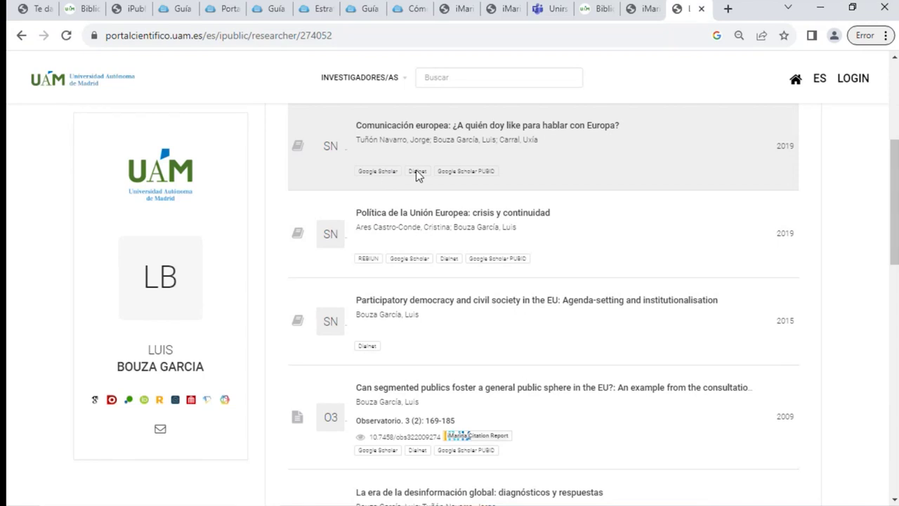
{"action": "scroll", "coordinate": [452, 447], "scroll_direction": "down", "scroll_amount": 1}
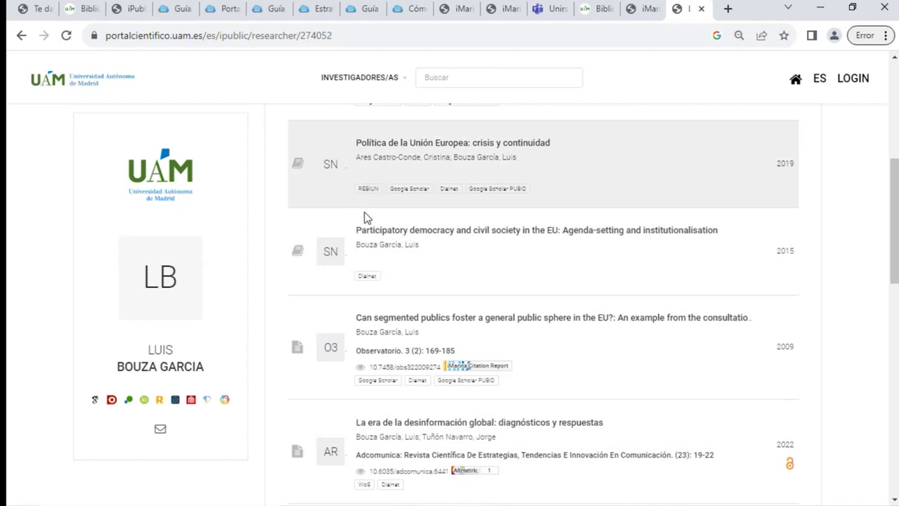
{"action": "scroll", "coordinate": [430, 318], "scroll_direction": "down", "scroll_amount": 2}
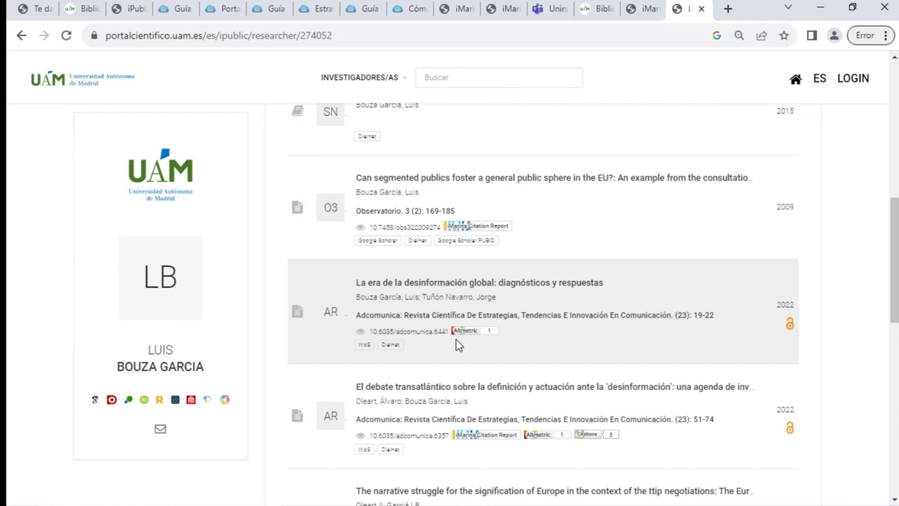
{"action": "mouse_move", "coordinate": [472, 435]}
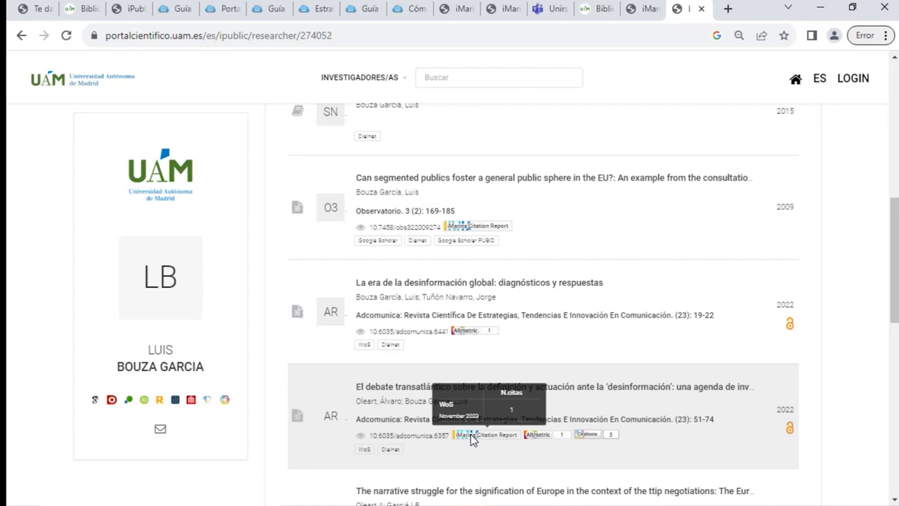
{"action": "scroll", "coordinate": [471, 434], "scroll_direction": "down", "scroll_amount": 2}
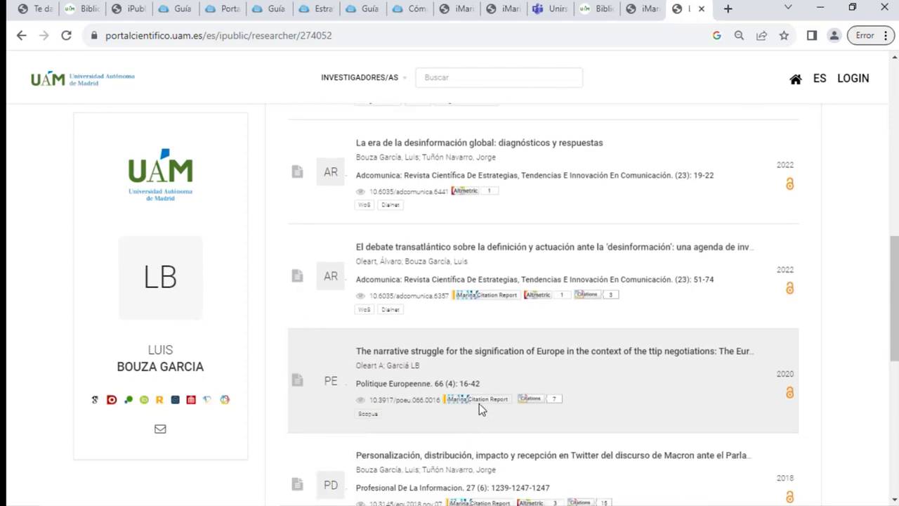
{"action": "mouse_move", "coordinate": [479, 403]}
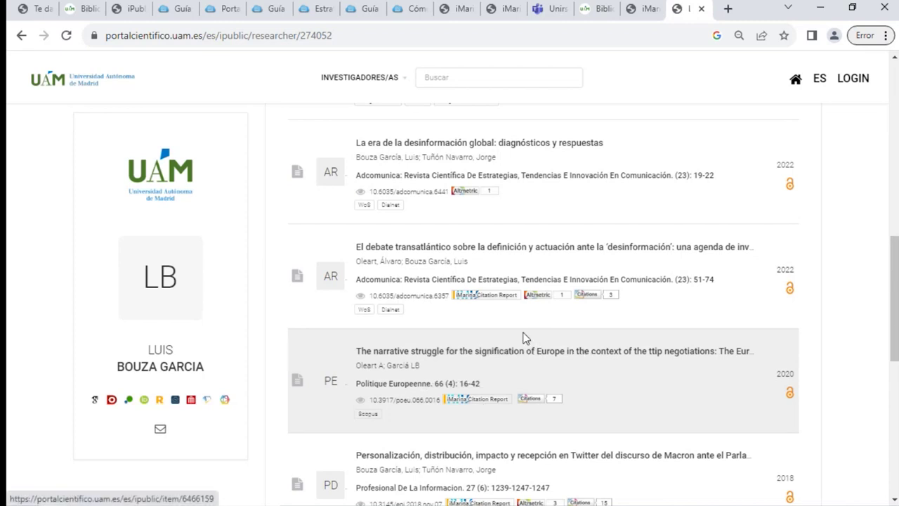
{"action": "scroll", "coordinate": [522, 338], "scroll_direction": "up", "scroll_amount": 10}
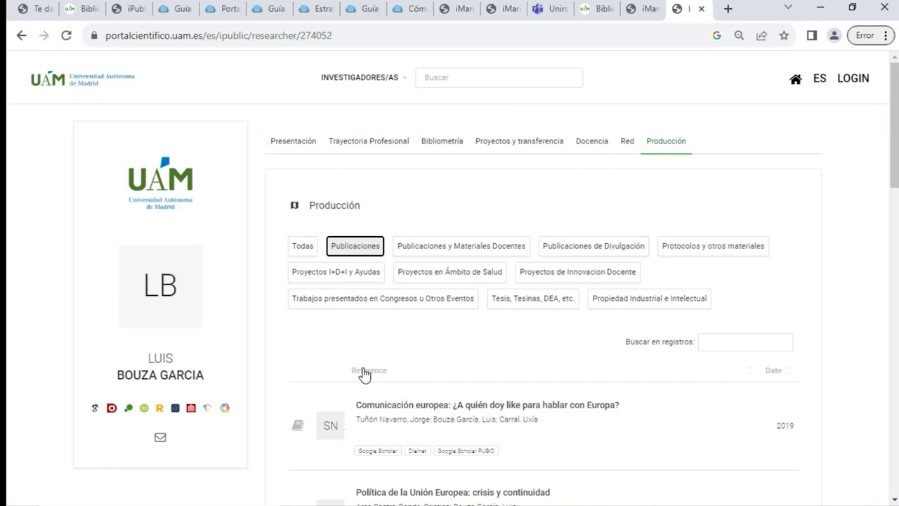
Minimize Chrome and Word and select sexenios_BOUZA(1).docx in the presentacion Portal folder
{"action": "left_click", "coordinate": [820, 8]}
{"action": "left_click", "coordinate": [820, 8]}
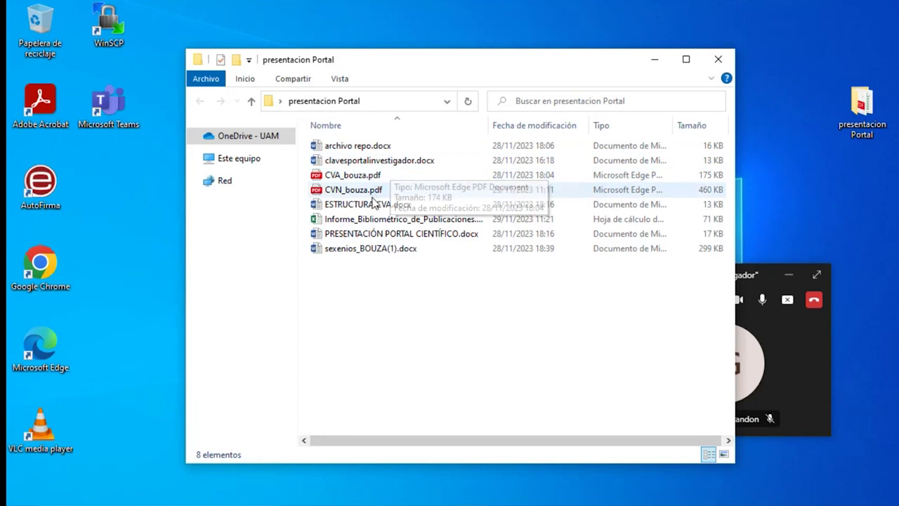
{"action": "left_click", "coordinate": [371, 253]}
Review the Indicios de calidad table in sexenios_BOUZA(1).docx, then return to the portal in Chrome
{"action": "double_click", "coordinate": [370, 252]}
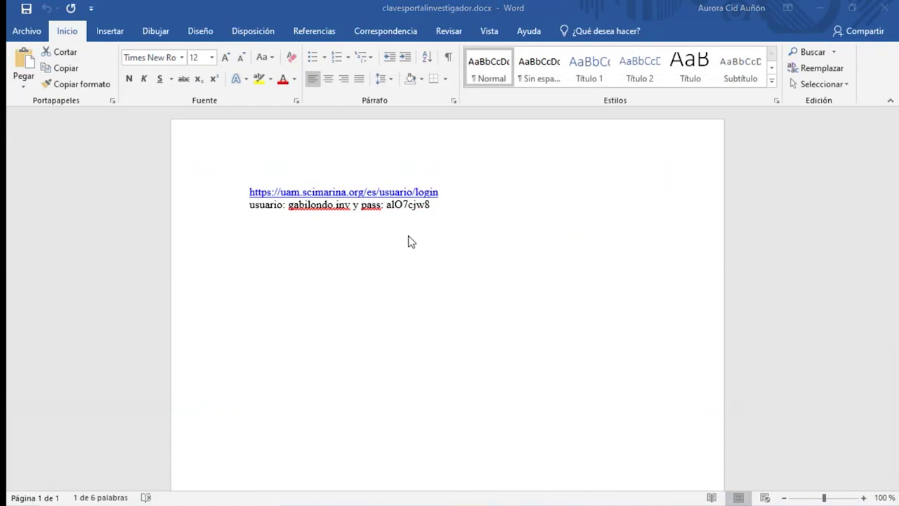
{"action": "scroll", "coordinate": [499, 232], "scroll_direction": "down", "scroll_amount": 10}
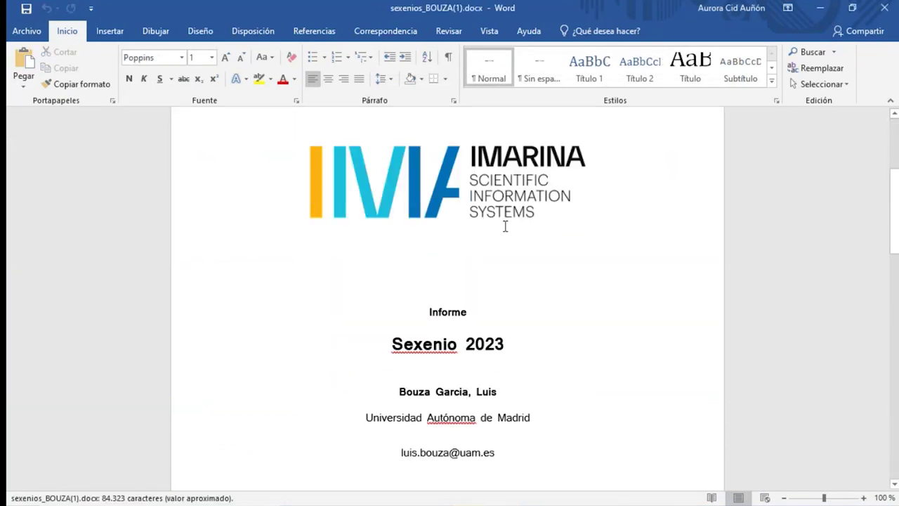
{"action": "scroll", "coordinate": [506, 226], "scroll_direction": "down", "scroll_amount": 15}
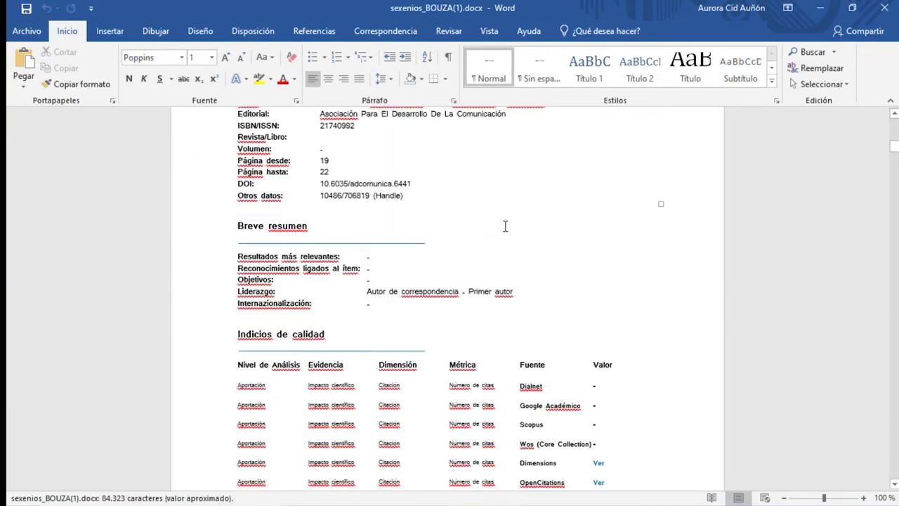
{"action": "scroll", "coordinate": [505, 226], "scroll_direction": "down", "scroll_amount": 1}
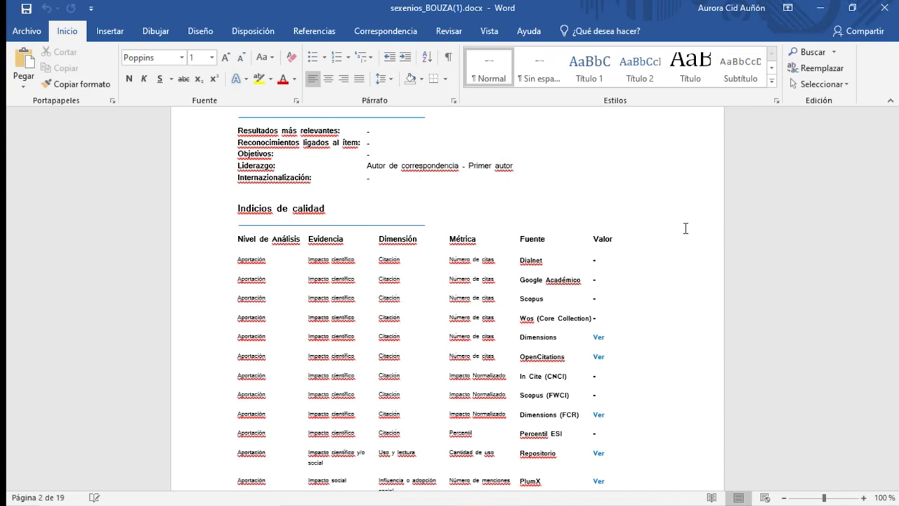
{"action": "scroll", "coordinate": [494, 231], "scroll_direction": "down", "scroll_amount": 5}
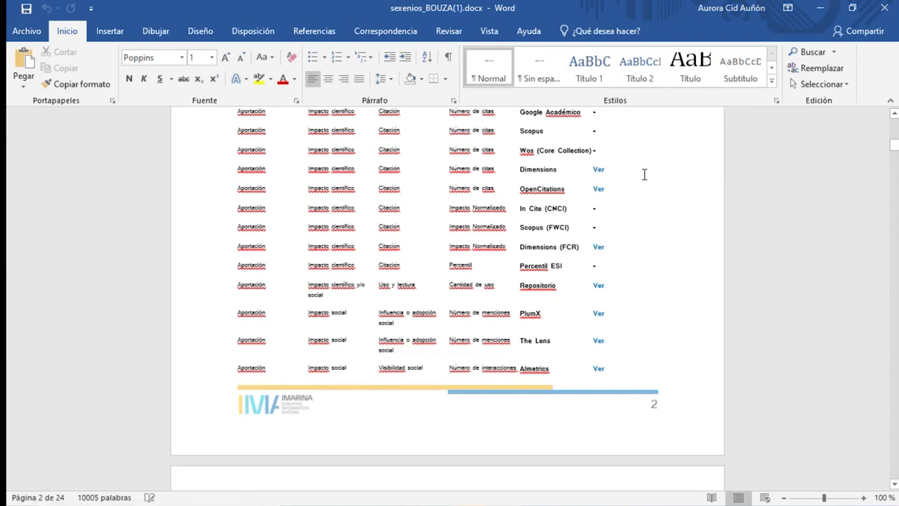
{"action": "scroll", "coordinate": [618, 216], "scroll_direction": "down", "scroll_amount": 6}
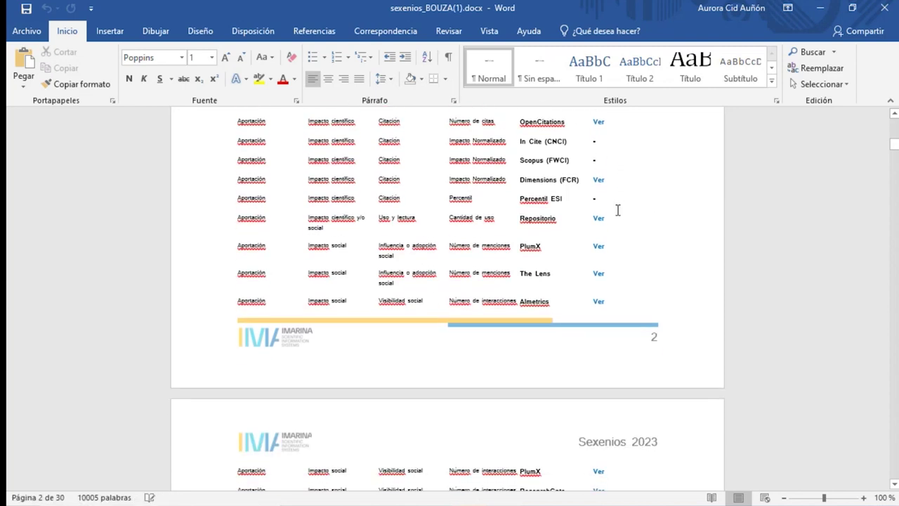
{"action": "scroll", "coordinate": [618, 215], "scroll_direction": "down", "scroll_amount": 3}
{"action": "scroll", "coordinate": [619, 216], "scroll_direction": "down", "scroll_amount": 1}
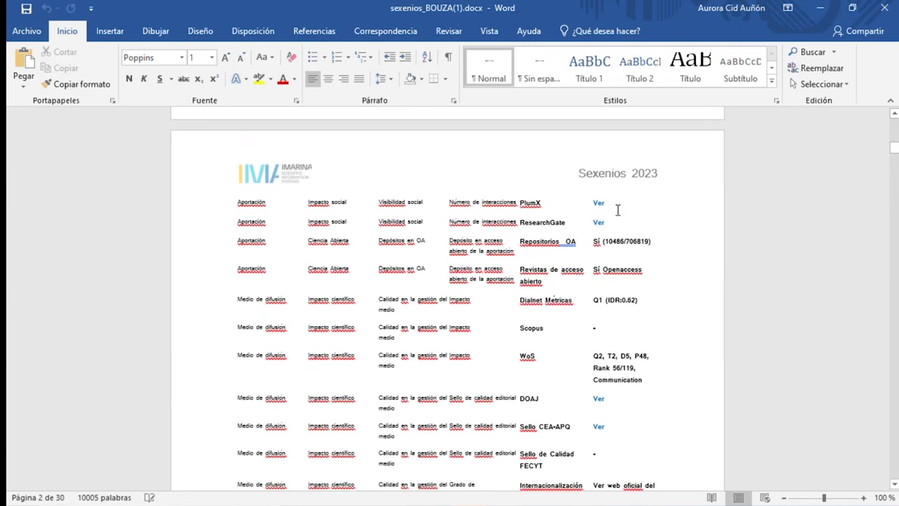
{"action": "scroll", "coordinate": [618, 210], "scroll_direction": "down", "scroll_amount": 3}
{"action": "scroll", "coordinate": [619, 210], "scroll_direction": "up", "scroll_amount": 8}
{"action": "scroll", "coordinate": [619, 210], "scroll_direction": "up", "scroll_amount": 9}
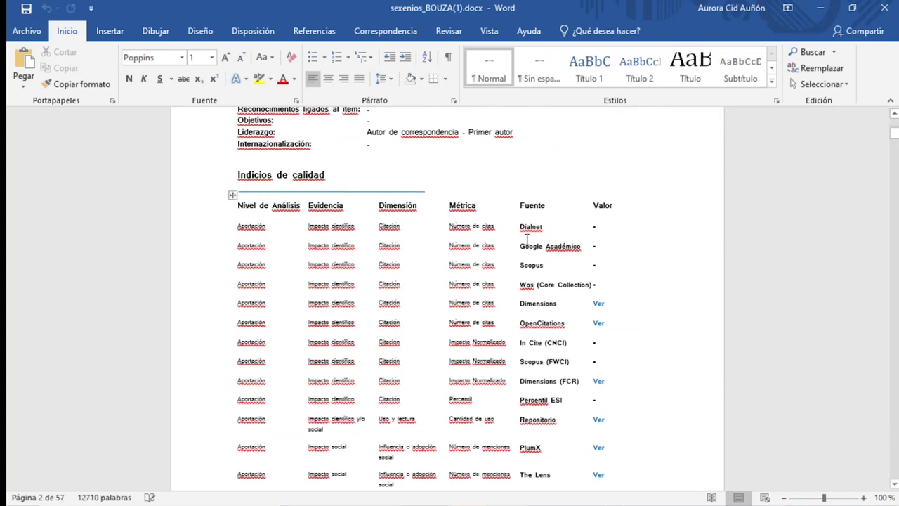
{"action": "scroll", "coordinate": [514, 324], "scroll_direction": "down", "scroll_amount": 2}
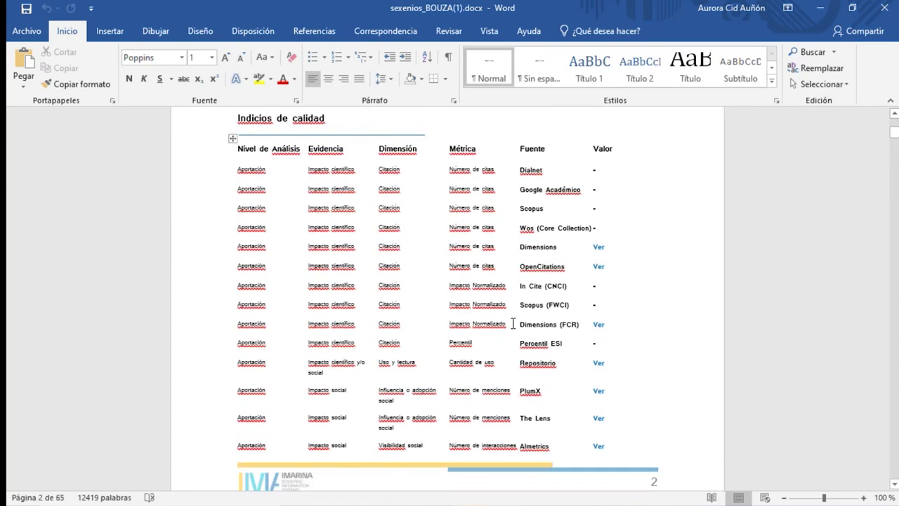
{"action": "scroll", "coordinate": [514, 324], "scroll_direction": "down", "scroll_amount": 3}
{"action": "mouse_move", "coordinate": [438, 503]}
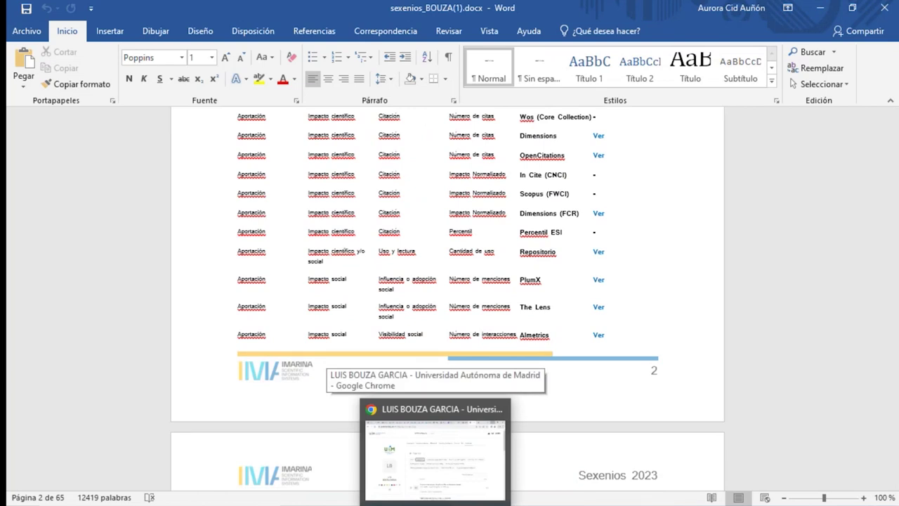
{"action": "left_click", "coordinate": [435, 449]}
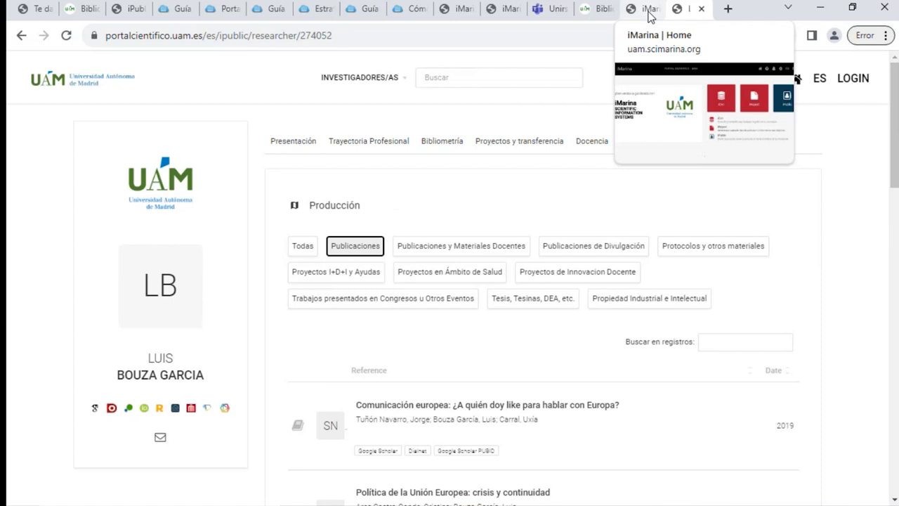
From the iBase tab's iMarina main menu, open the iReport Generador de Informes and its search box
{"action": "left_click", "coordinate": [648, 11]}
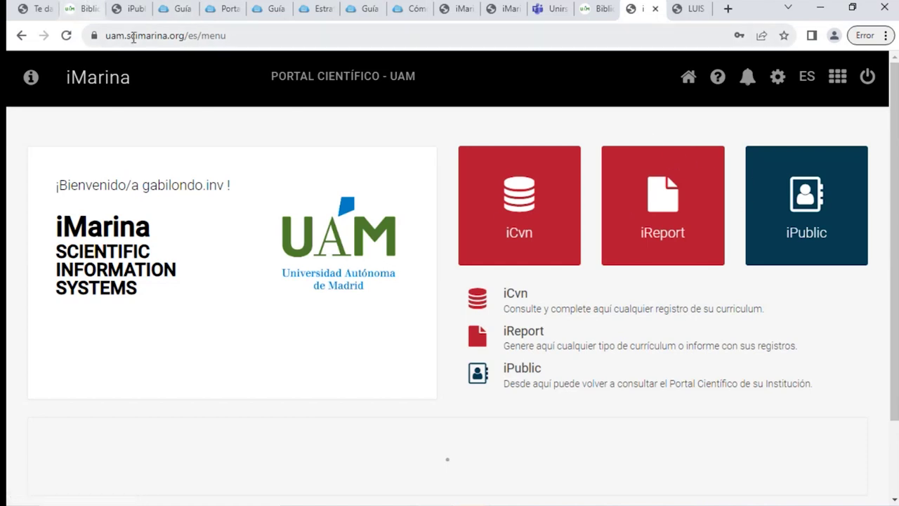
{"action": "left_click", "coordinate": [130, 12]}
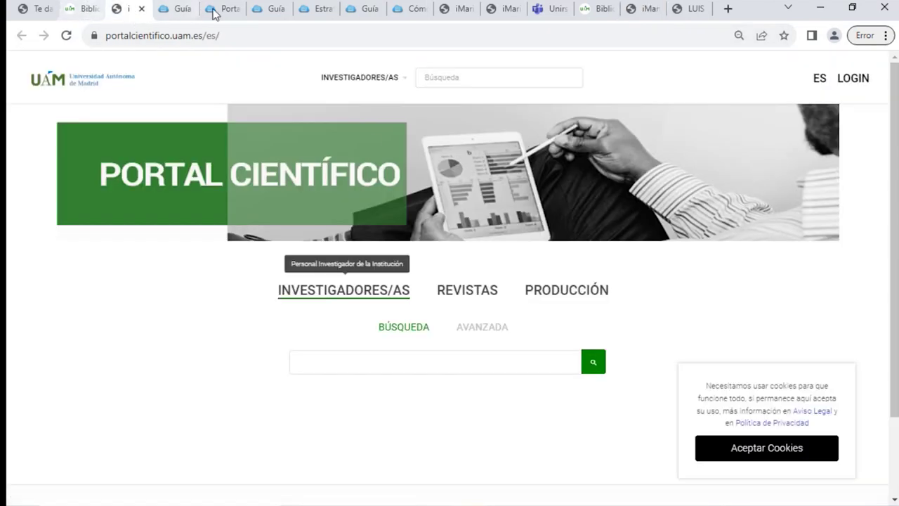
{"action": "left_click", "coordinate": [467, 8]}
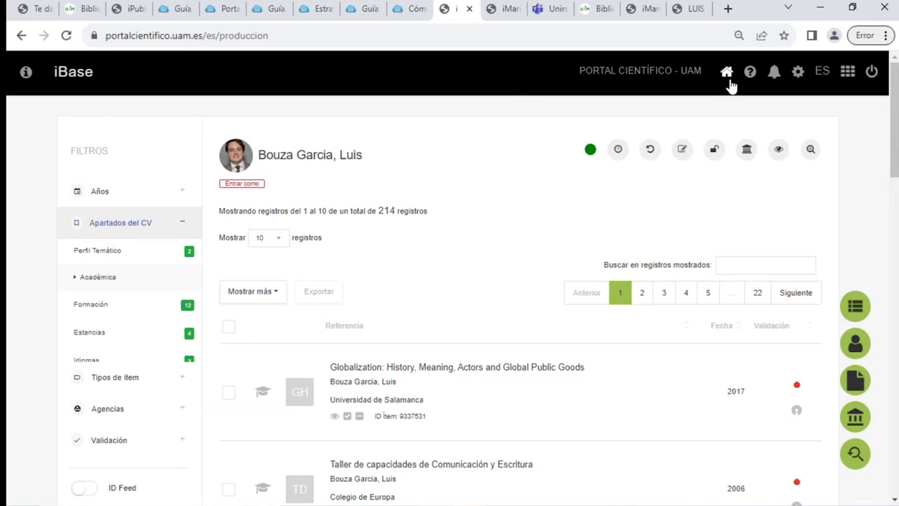
{"action": "left_click", "coordinate": [726, 73]}
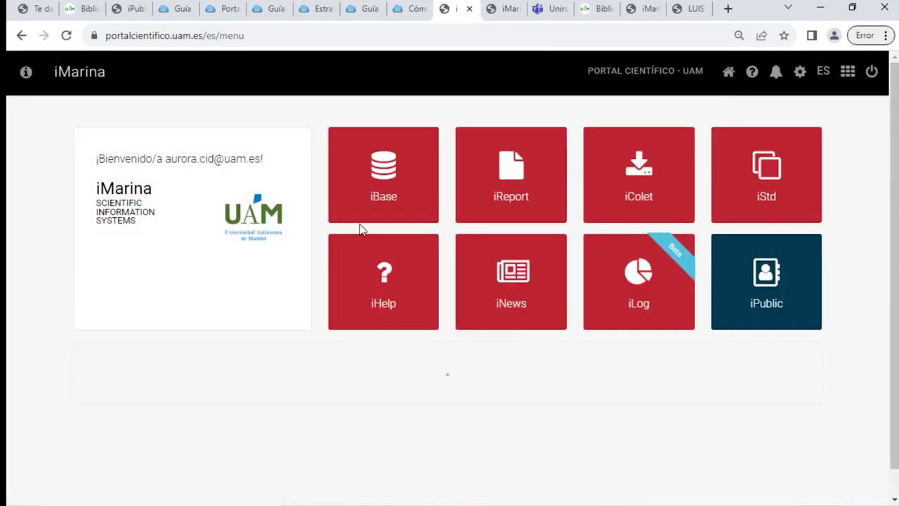
{"action": "left_click", "coordinate": [500, 185]}
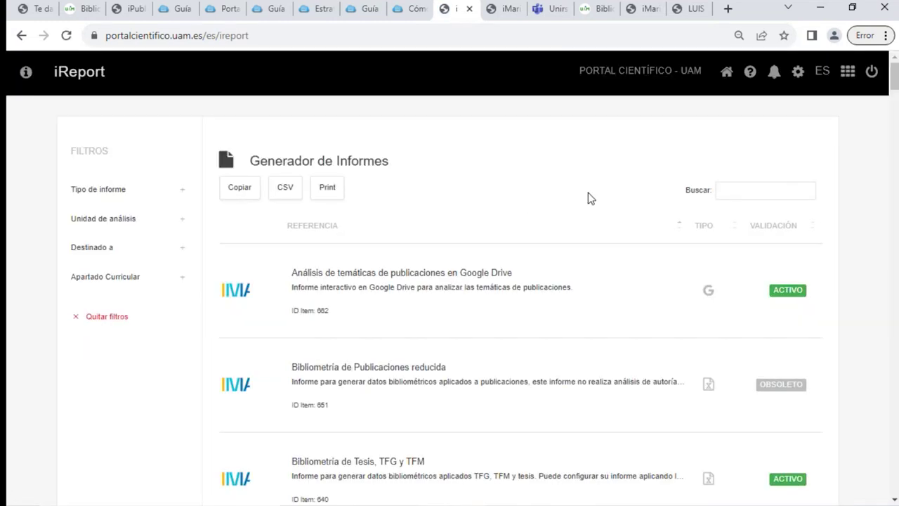
{"action": "left_click", "coordinate": [727, 188]}
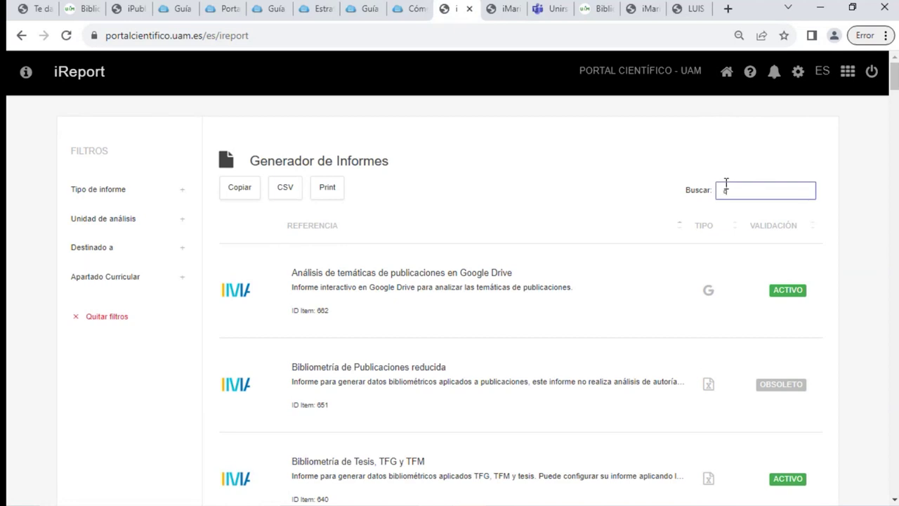
Search for 'cvn' and open the CVN 1.4 report's settings
{"action": "type", "text": "cvn"}
{"action": "scroll", "coordinate": [361, 449], "scroll_direction": "down", "scroll_amount": 1}
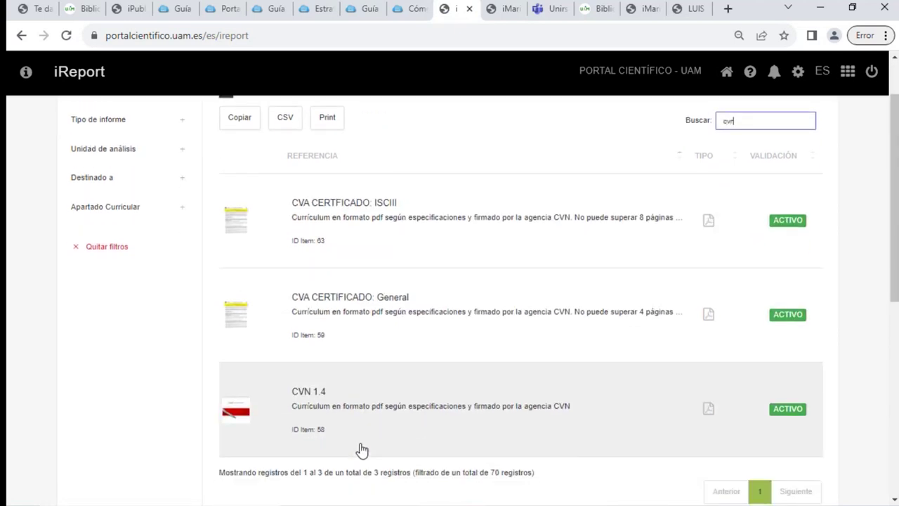
{"action": "left_click", "coordinate": [309, 399]}
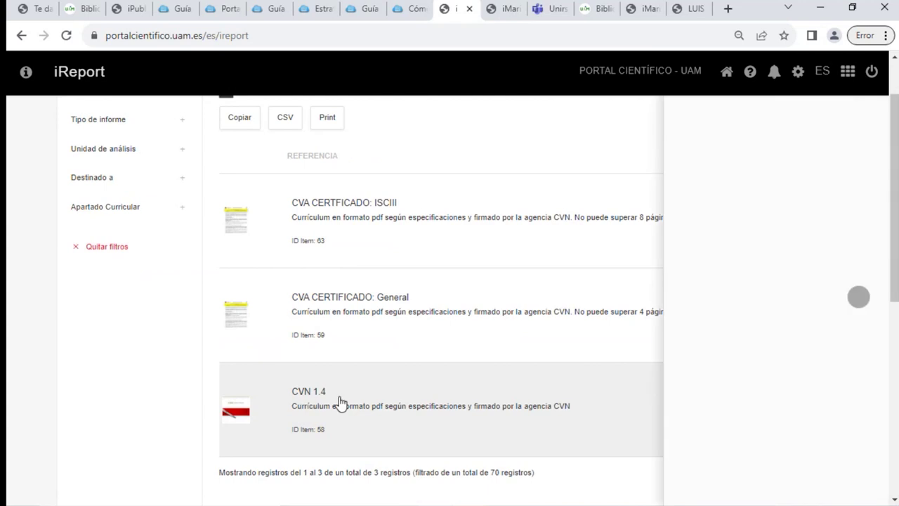
{"action": "scroll", "coordinate": [710, 394], "scroll_direction": "down", "scroll_amount": 2}
{"action": "scroll", "coordinate": [704, 401], "scroll_direction": "down", "scroll_amount": 1}
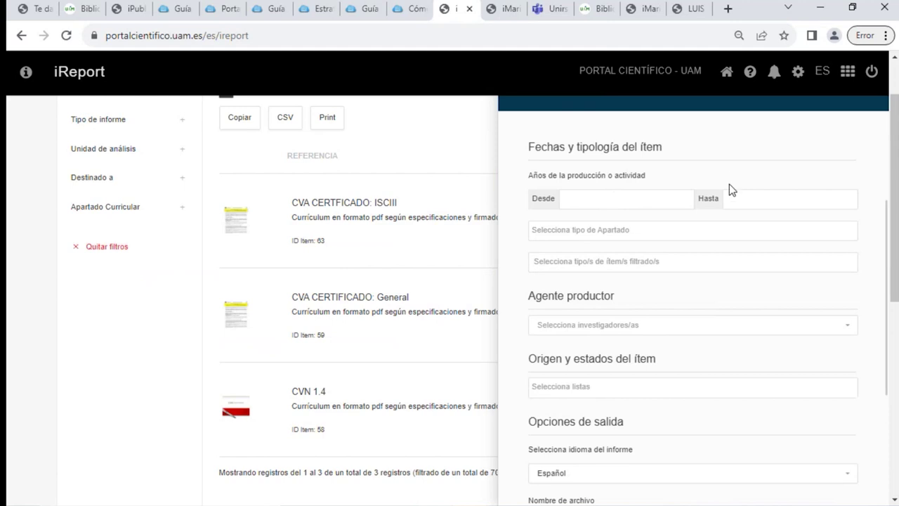
{"action": "left_click", "coordinate": [641, 230]}
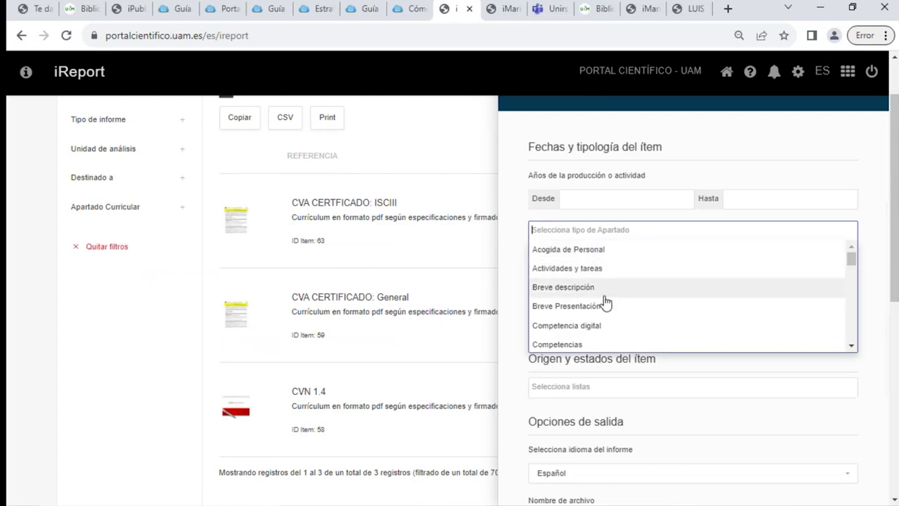
{"action": "scroll", "coordinate": [613, 311], "scroll_direction": "down", "scroll_amount": 2}
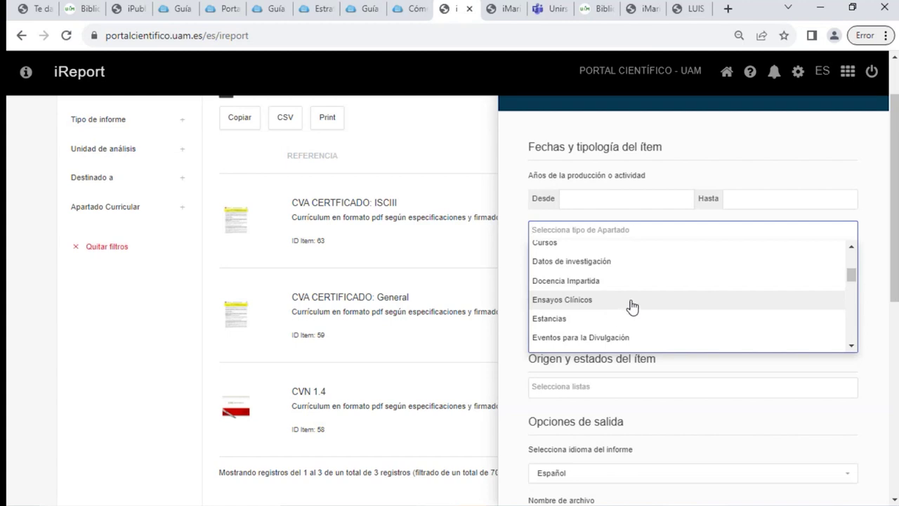
{"action": "left_click", "coordinate": [776, 144]}
{"action": "scroll", "coordinate": [786, 249], "scroll_direction": "down", "scroll_amount": 2}
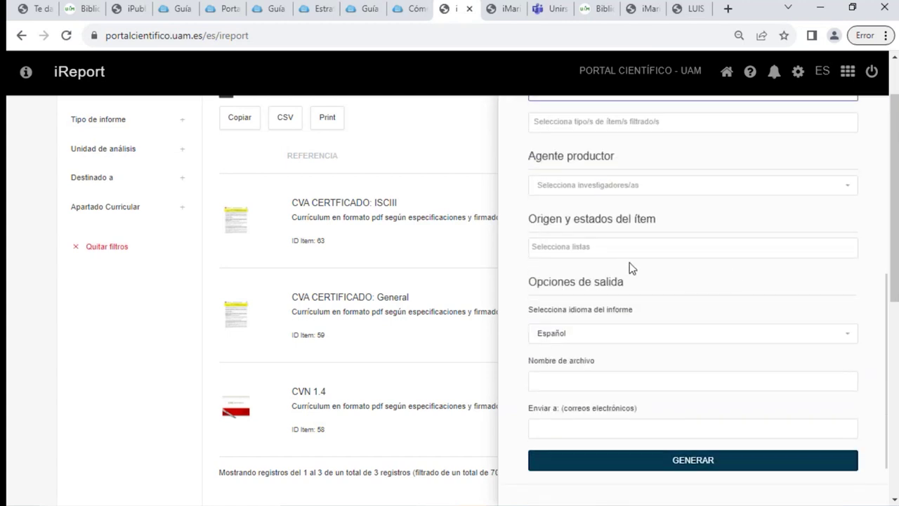
Choose the researcher as Agente productor, enter the recipient's e-mail in Enviar a, and generate the report
{"action": "left_click", "coordinate": [590, 184]}
{"action": "type", "text": "bouza"}
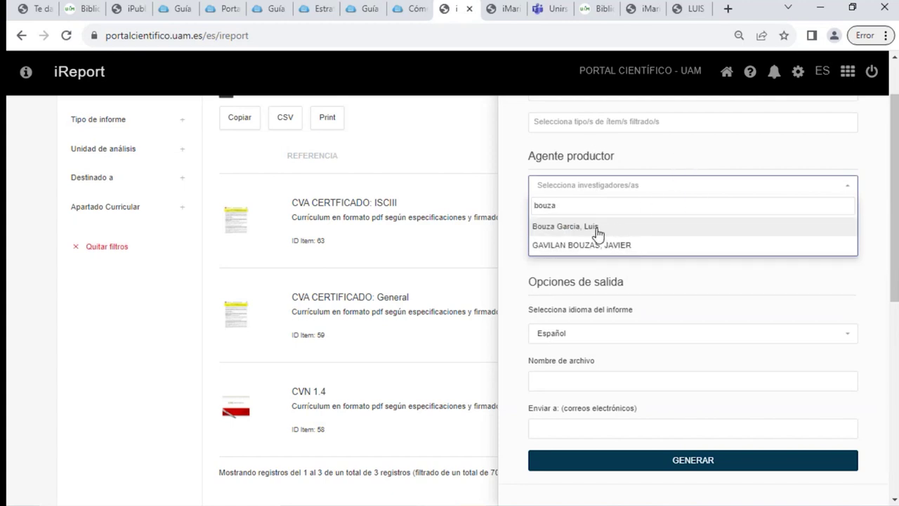
{"action": "left_click", "coordinate": [606, 230]}
{"action": "scroll", "coordinate": [613, 296], "scroll_direction": "down", "scroll_amount": 1}
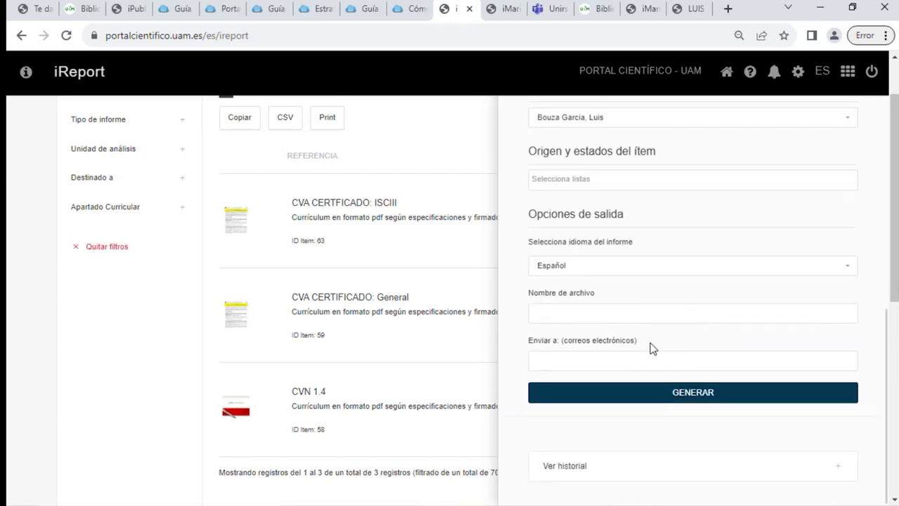
{"action": "left_click", "coordinate": [554, 362]}
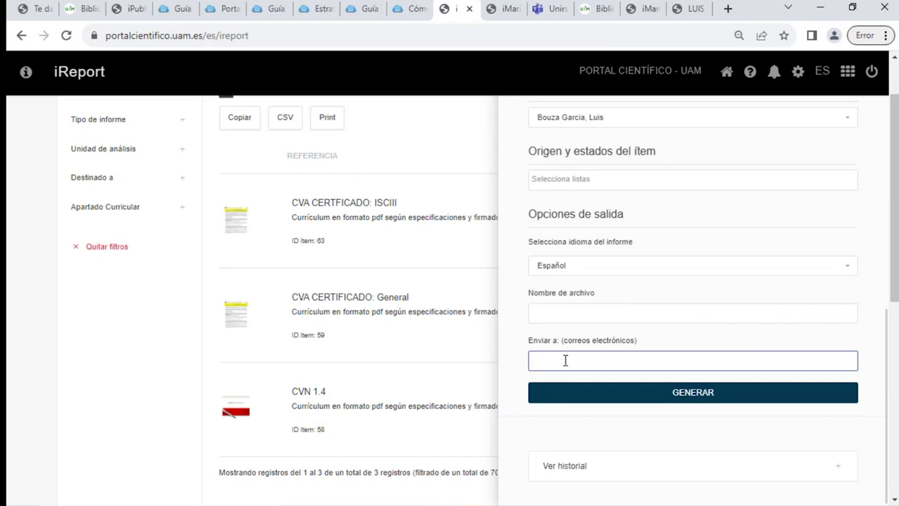
{"action": "left_click", "coordinate": [707, 402]}
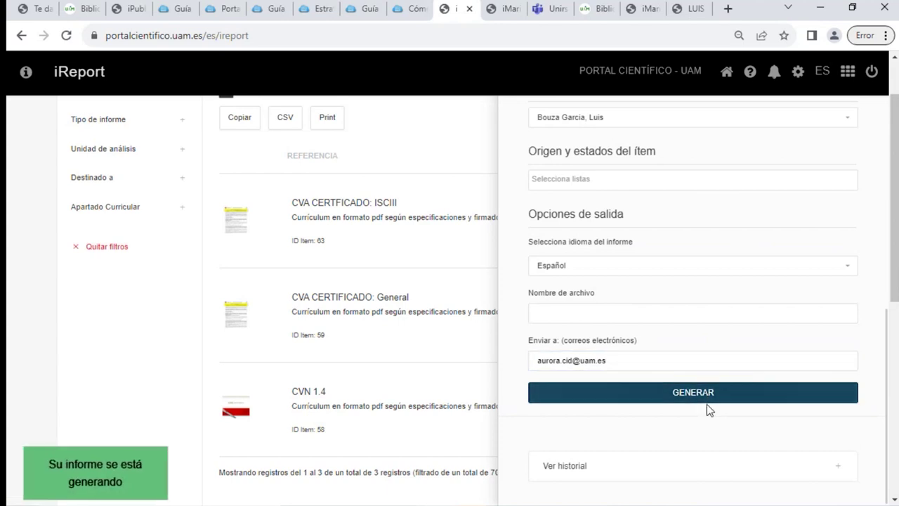
{"action": "left_click", "coordinate": [824, 8]}
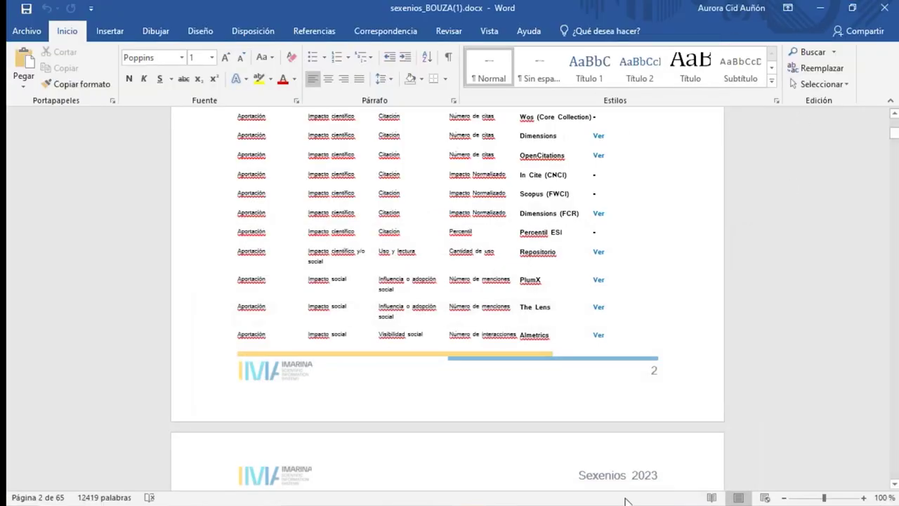
Open CVN_bouza.pdf from the presentacion Portal folder in a maximized Edge window
{"action": "left_click", "coordinate": [821, 8]}
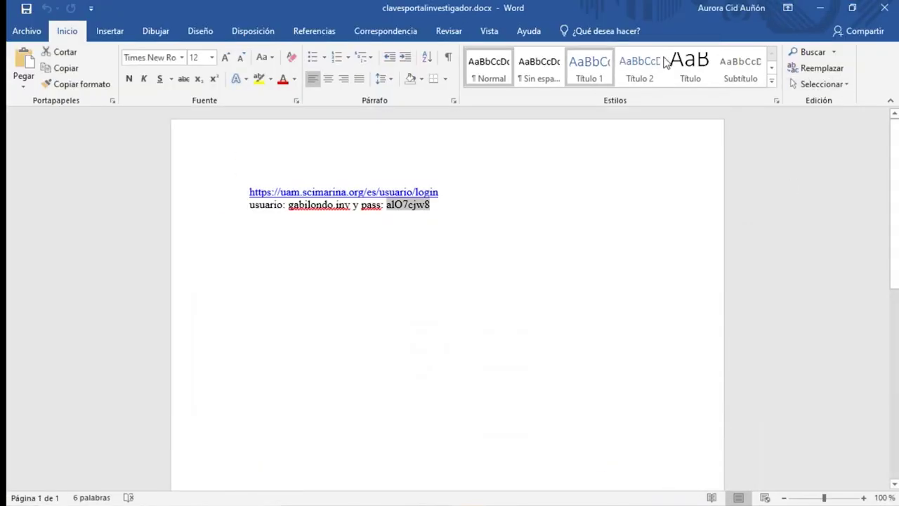
{"action": "left_click", "coordinate": [821, 7]}
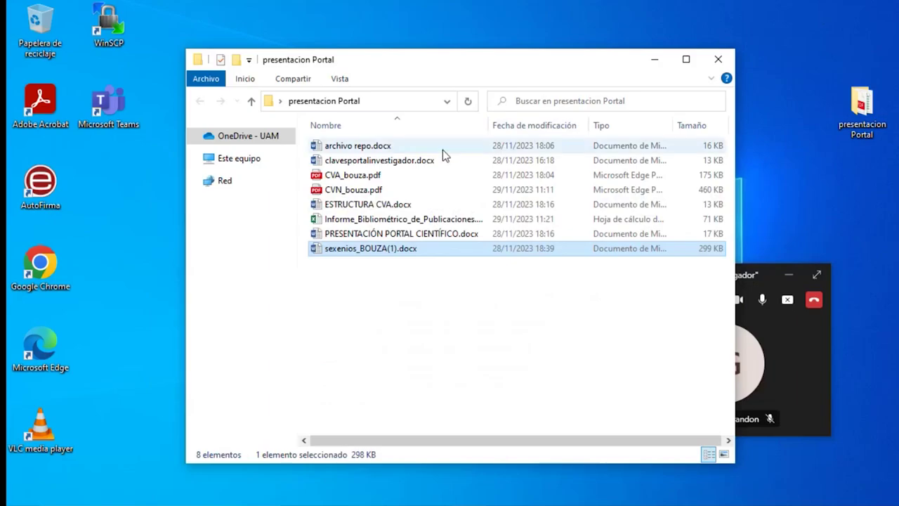
{"action": "double_click", "coordinate": [377, 189]}
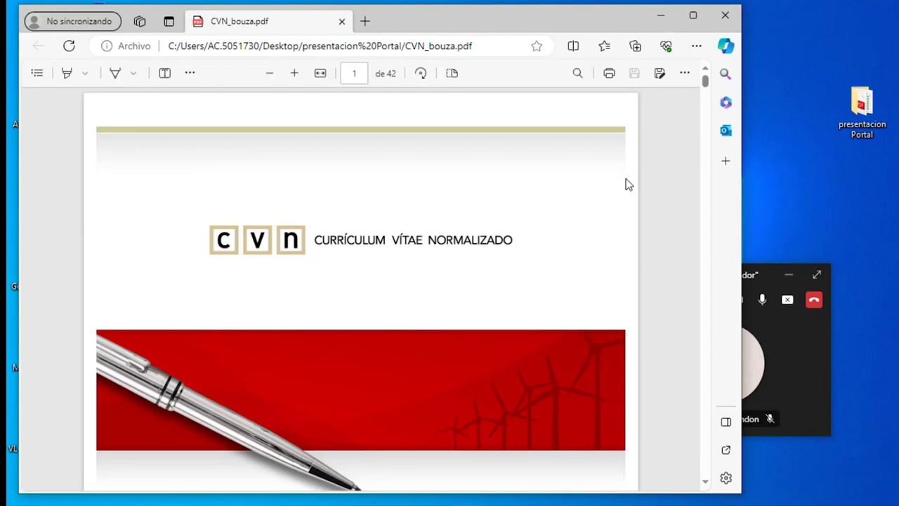
{"action": "left_click", "coordinate": [692, 15]}
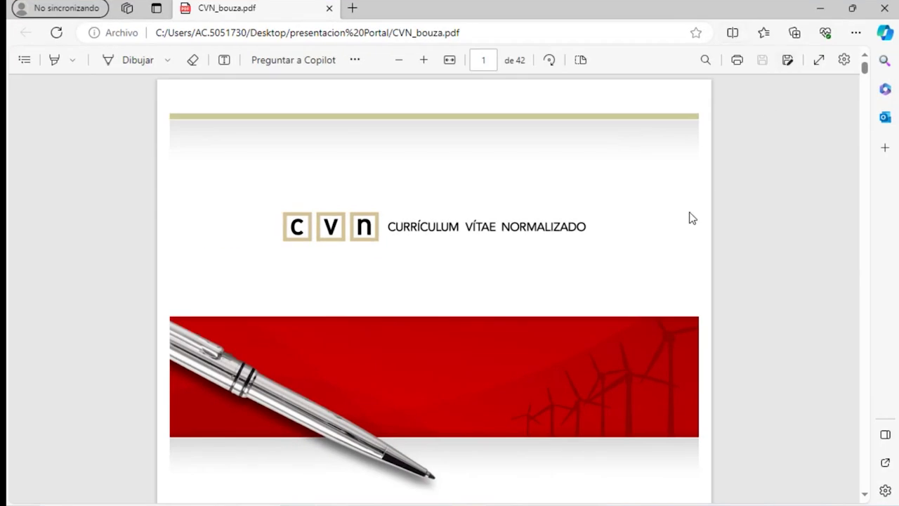
Read through CVN_bouza.pdf from page 12 to its final page 42
{"action": "scroll", "coordinate": [690, 219], "scroll_direction": "down", "scroll_amount": 3}
{"action": "scroll", "coordinate": [689, 220], "scroll_direction": "down", "scroll_amount": 10}
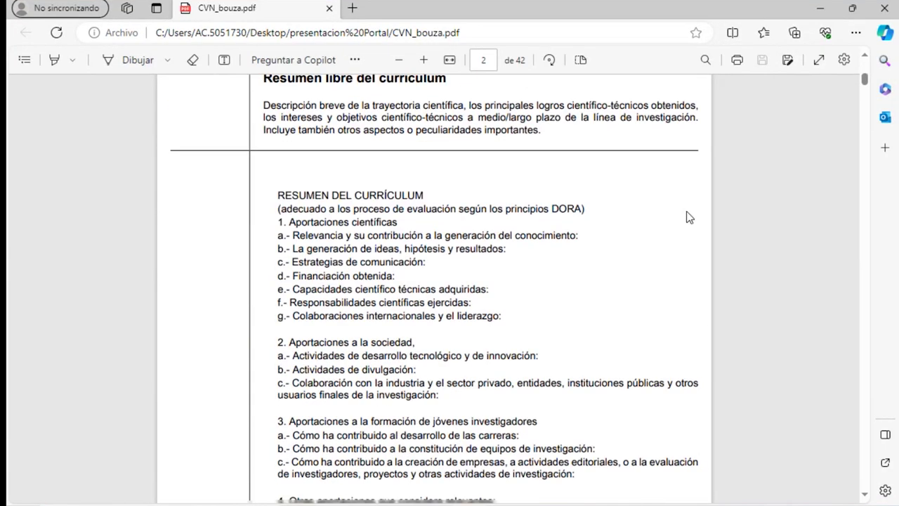
{"action": "scroll", "coordinate": [689, 218], "scroll_direction": "down", "scroll_amount": 3}
{"action": "scroll", "coordinate": [619, 216], "scroll_direction": "up", "scroll_amount": 4}
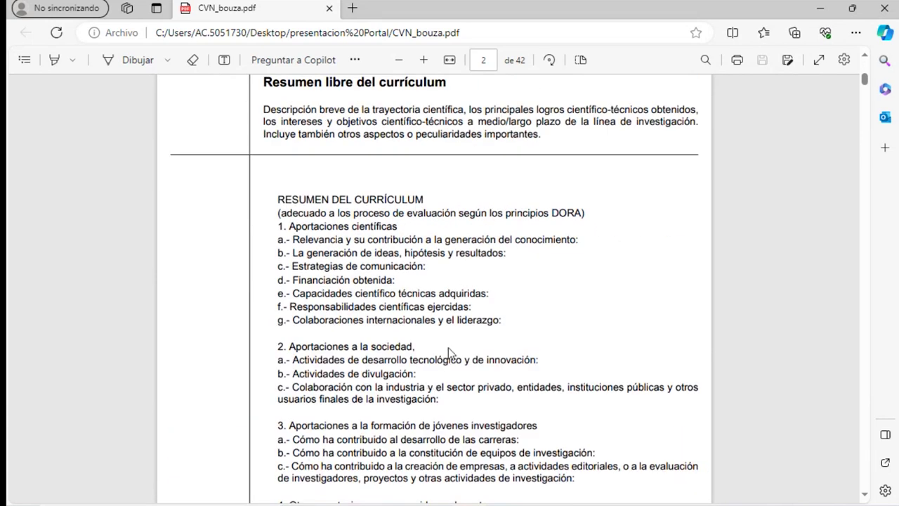
{"action": "scroll", "coordinate": [446, 253], "scroll_direction": "down", "scroll_amount": 5}
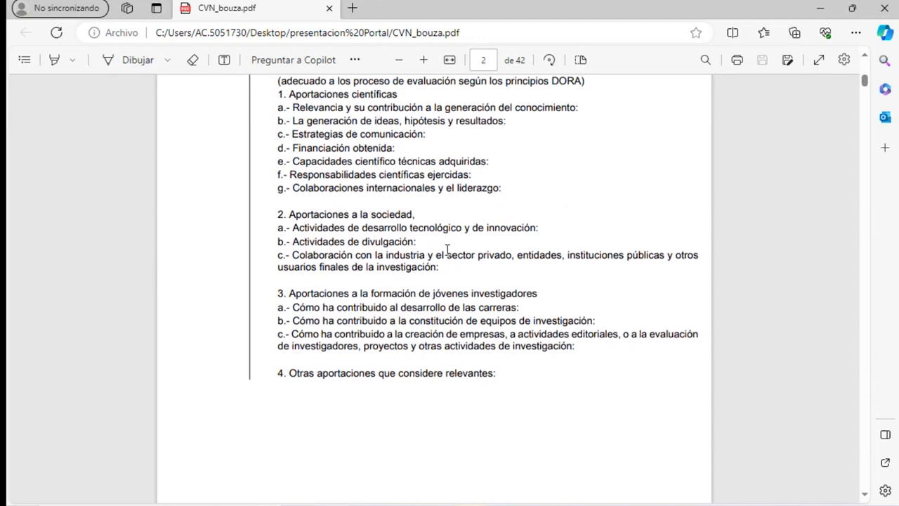
{"action": "scroll", "coordinate": [447, 246], "scroll_direction": "down", "scroll_amount": 3}
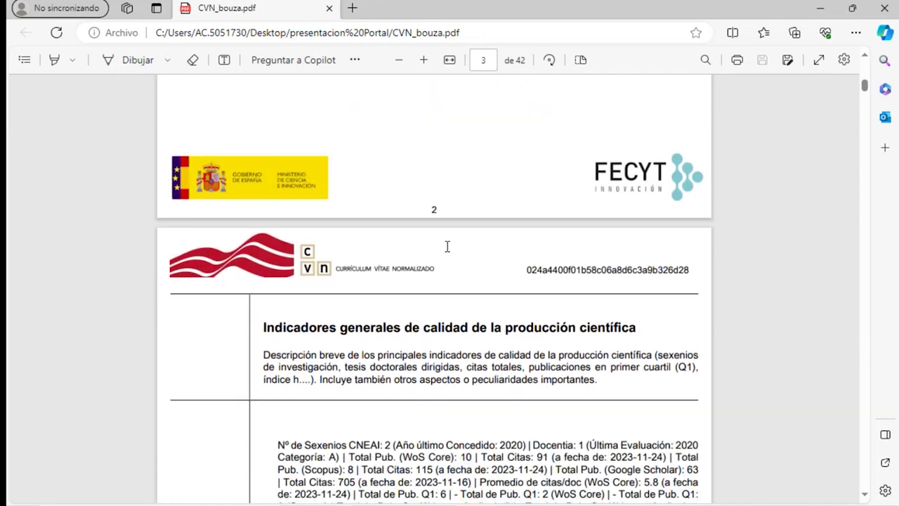
{"action": "scroll", "coordinate": [446, 246], "scroll_direction": "down", "scroll_amount": 2}
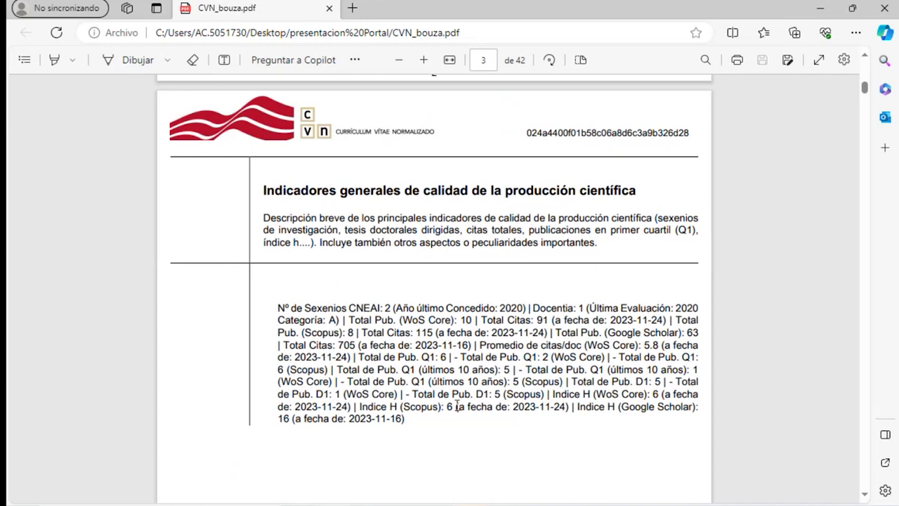
{"action": "scroll", "coordinate": [486, 391], "scroll_direction": "down", "scroll_amount": 6}
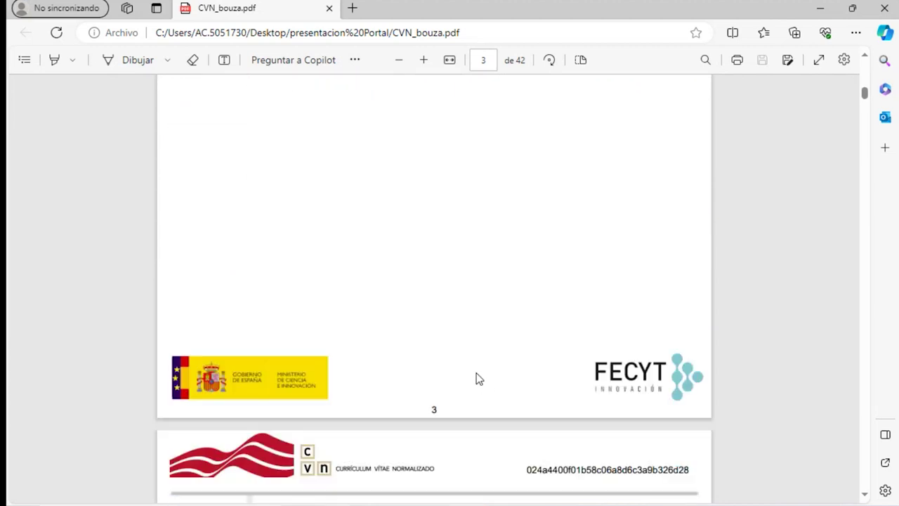
{"action": "scroll", "coordinate": [477, 379], "scroll_direction": "down", "scroll_amount": 8}
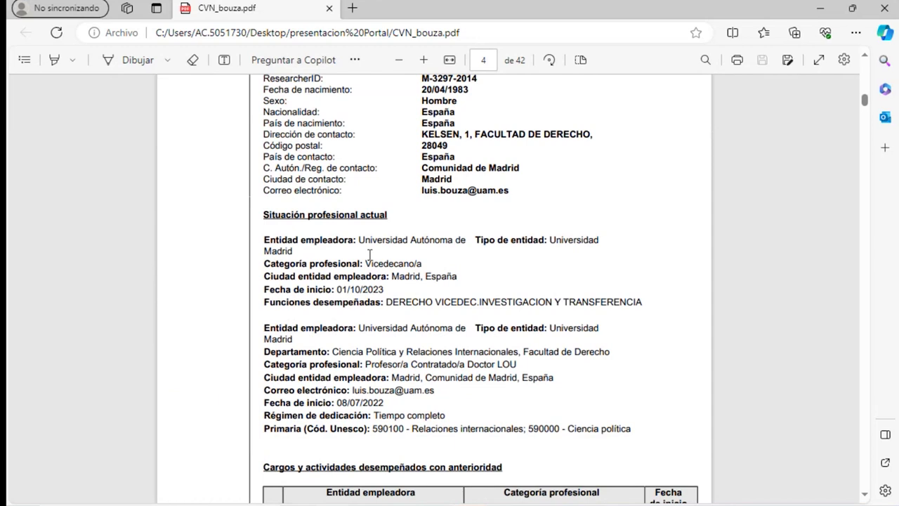
{"action": "scroll", "coordinate": [363, 233], "scroll_direction": "down", "scroll_amount": 1}
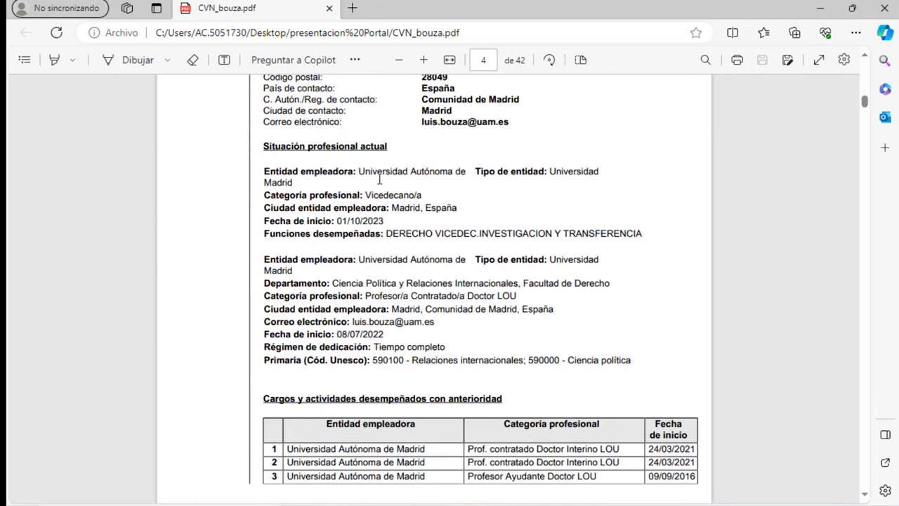
{"action": "scroll", "coordinate": [411, 323], "scroll_direction": "down", "scroll_amount": 4}
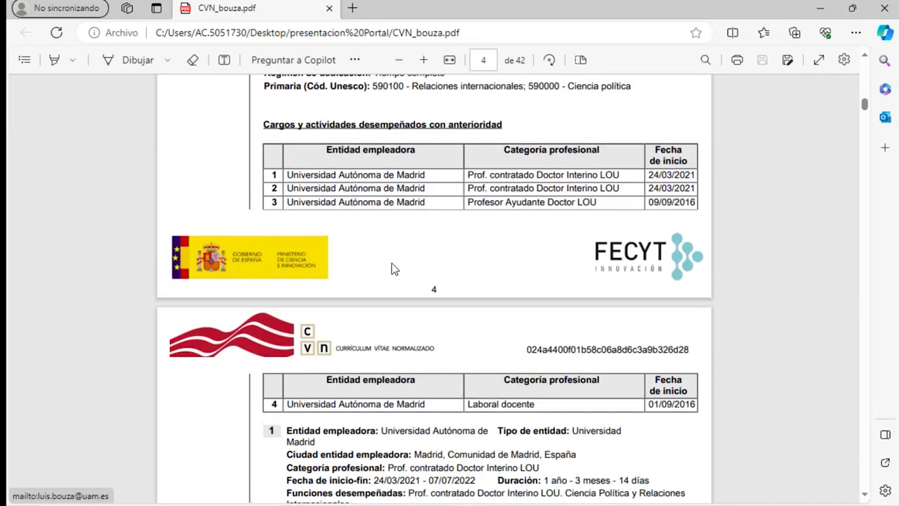
{"action": "scroll", "coordinate": [394, 269], "scroll_direction": "down", "scroll_amount": 13}
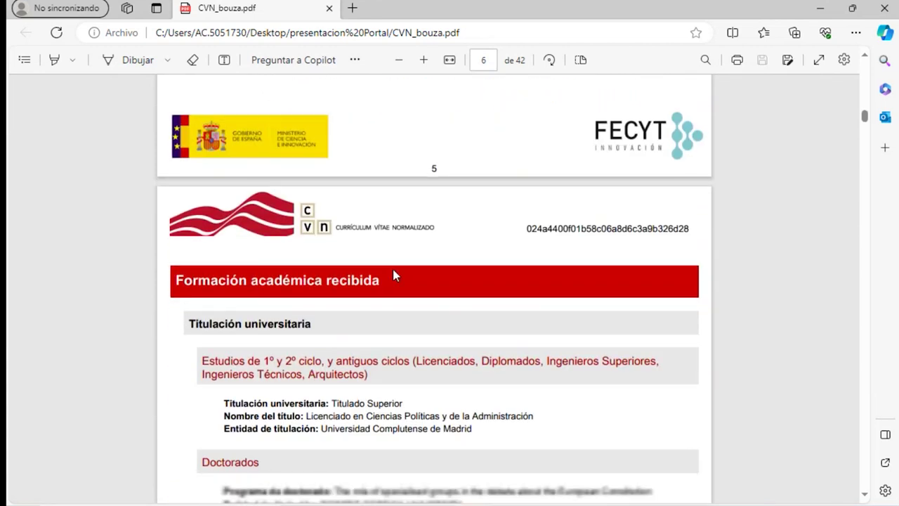
{"action": "scroll", "coordinate": [395, 281], "scroll_direction": "down", "scroll_amount": 2}
{"action": "scroll", "coordinate": [390, 283], "scroll_direction": "down", "scroll_amount": 3}
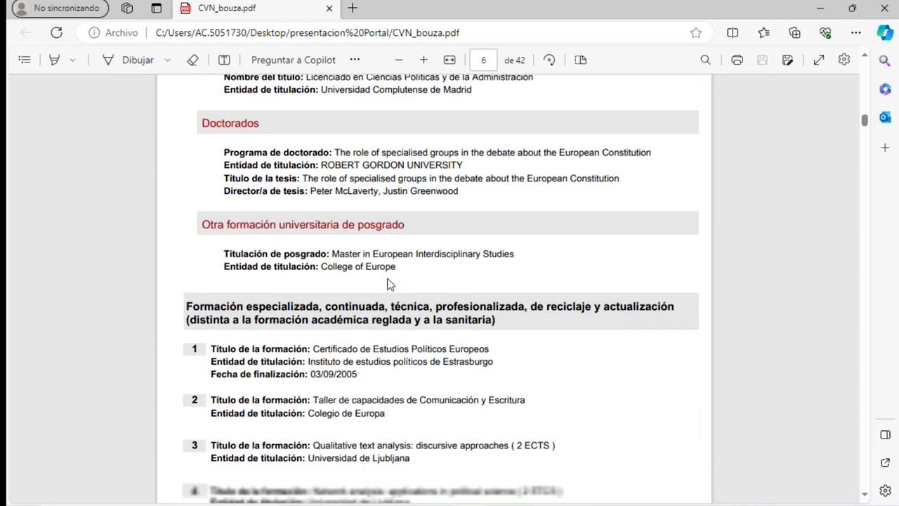
{"action": "scroll", "coordinate": [390, 284], "scroll_direction": "down", "scroll_amount": 1}
{"action": "scroll", "coordinate": [390, 284], "scroll_direction": "down", "scroll_amount": 2}
{"action": "scroll", "coordinate": [381, 242], "scroll_direction": "up", "scroll_amount": 3}
{"action": "scroll", "coordinate": [388, 281], "scroll_direction": "down", "scroll_amount": 5}
{"action": "scroll", "coordinate": [384, 281], "scroll_direction": "down", "scroll_amount": 6}
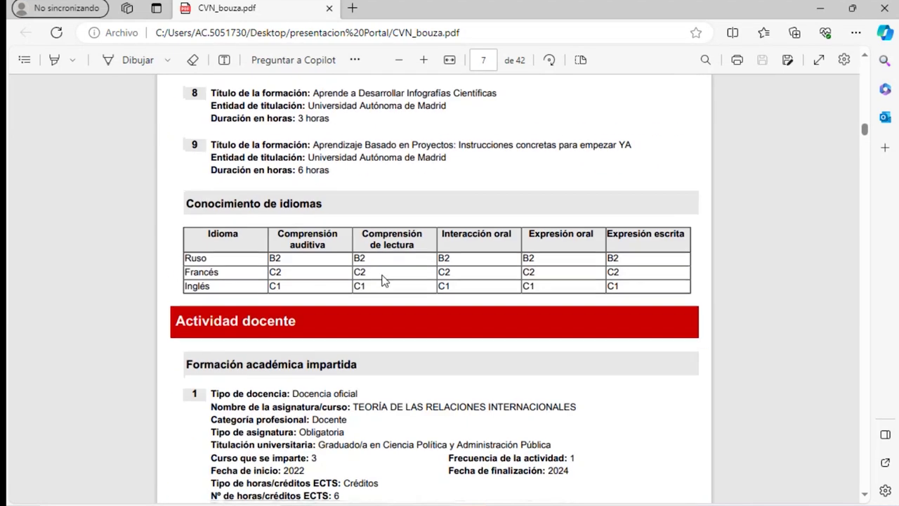
{"action": "scroll", "coordinate": [379, 323], "scroll_direction": "down", "scroll_amount": 15}
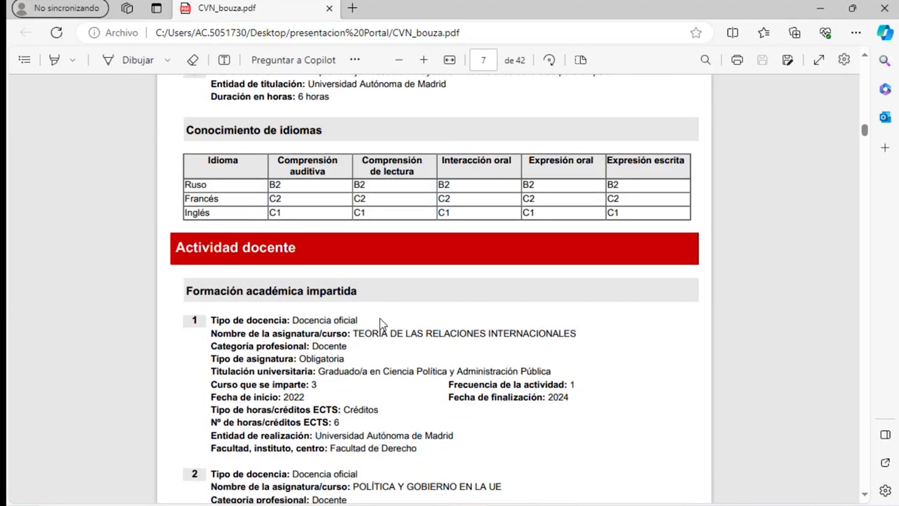
{"action": "scroll", "coordinate": [382, 325], "scroll_direction": "down", "scroll_amount": 15}
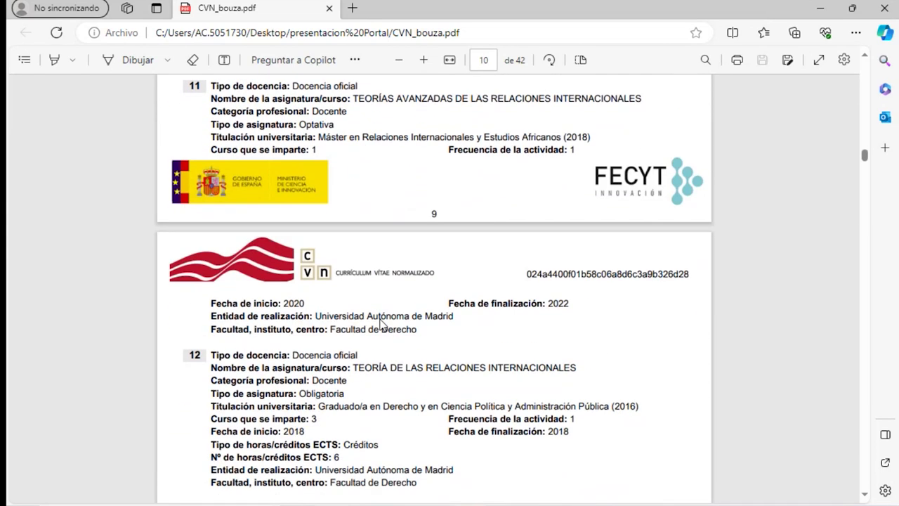
{"action": "scroll", "coordinate": [381, 325], "scroll_direction": "down", "scroll_amount": 15}
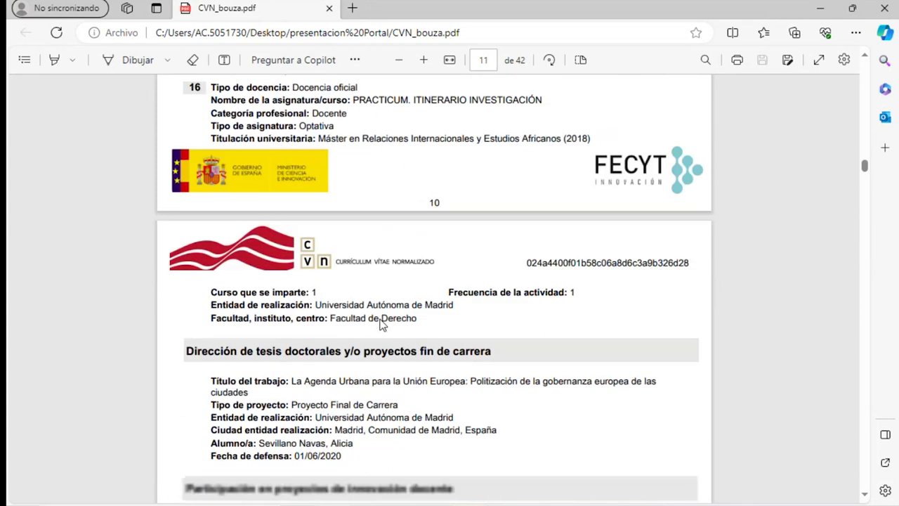
{"action": "scroll", "coordinate": [381, 325], "scroll_direction": "up", "scroll_amount": 2}
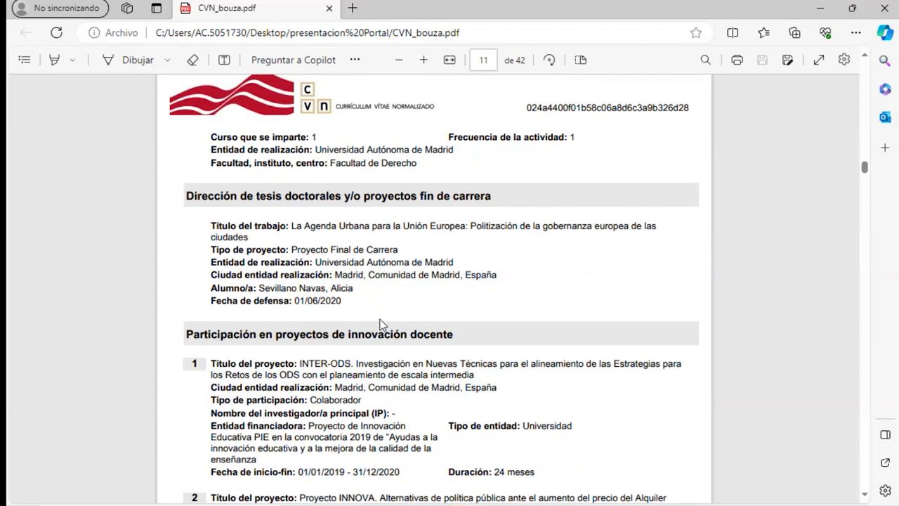
{"action": "scroll", "coordinate": [380, 323], "scroll_direction": "down", "scroll_amount": 8}
{"action": "scroll", "coordinate": [376, 317], "scroll_direction": "up", "scroll_amount": 6}
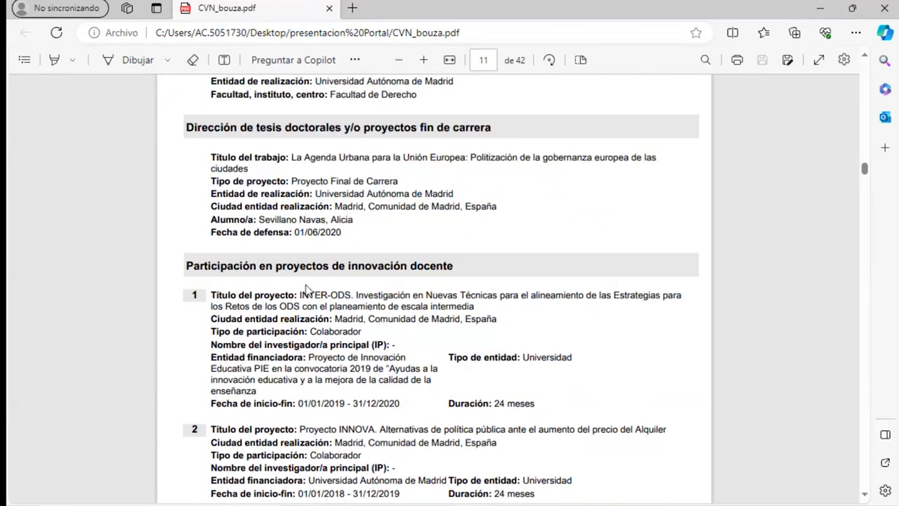
{"action": "scroll", "coordinate": [305, 289], "scroll_direction": "up", "scroll_amount": 12}
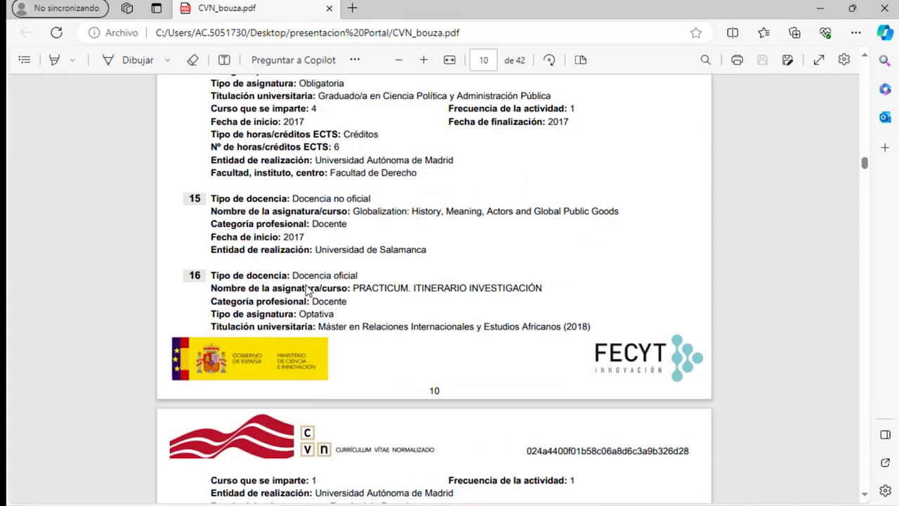
{"action": "scroll", "coordinate": [307, 290], "scroll_direction": "down", "scroll_amount": 4}
{"action": "scroll", "coordinate": [307, 286], "scroll_direction": "up", "scroll_amount": 17}
{"action": "scroll", "coordinate": [310, 285], "scroll_direction": "down", "scroll_amount": 20}
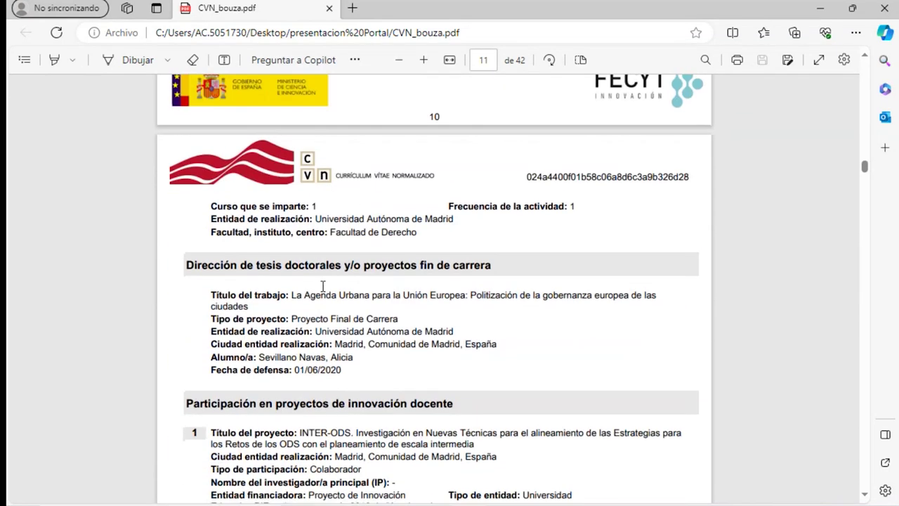
{"action": "scroll", "coordinate": [320, 283], "scroll_direction": "down", "scroll_amount": 6}
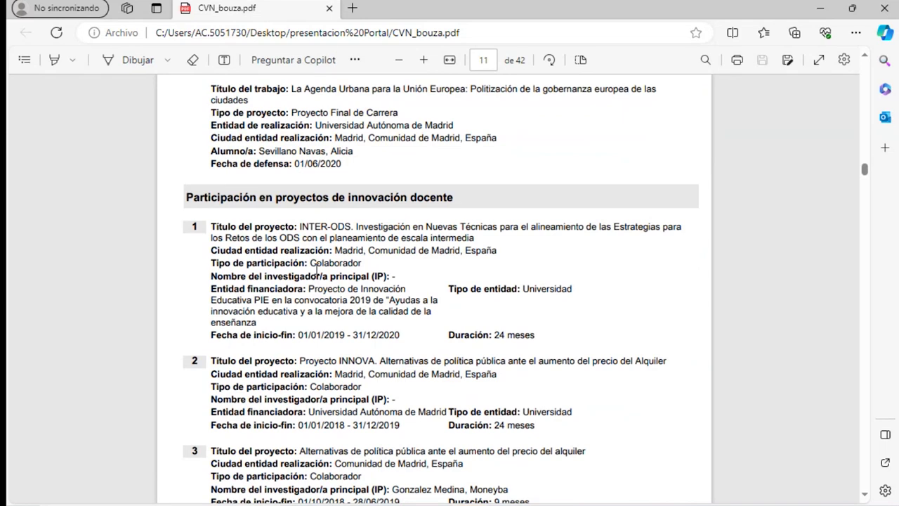
{"action": "scroll", "coordinate": [314, 269], "scroll_direction": "down", "scroll_amount": 20}
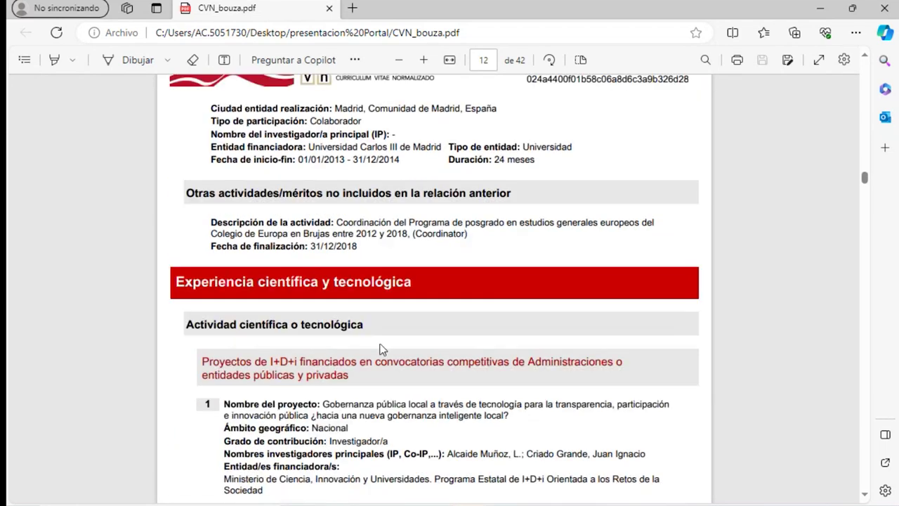
{"action": "scroll", "coordinate": [372, 223], "scroll_direction": "down", "scroll_amount": 1}
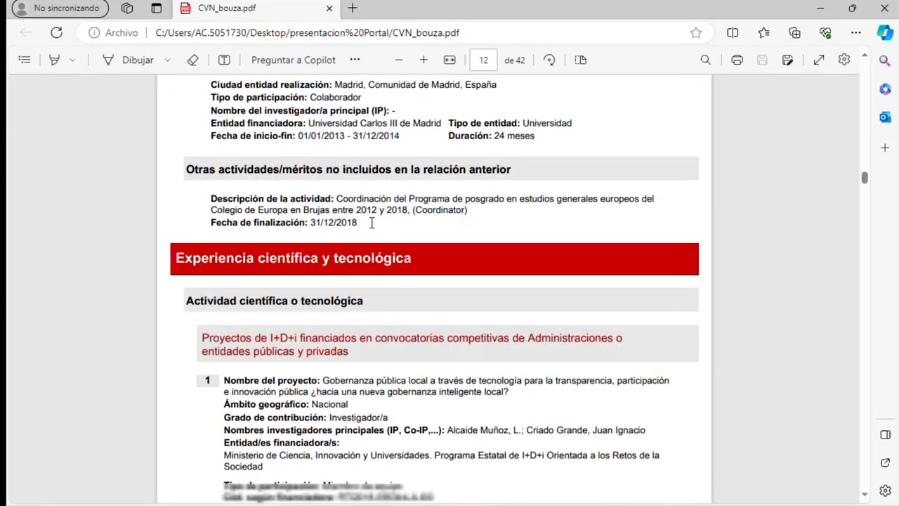
{"action": "scroll", "coordinate": [372, 223], "scroll_direction": "down", "scroll_amount": 5}
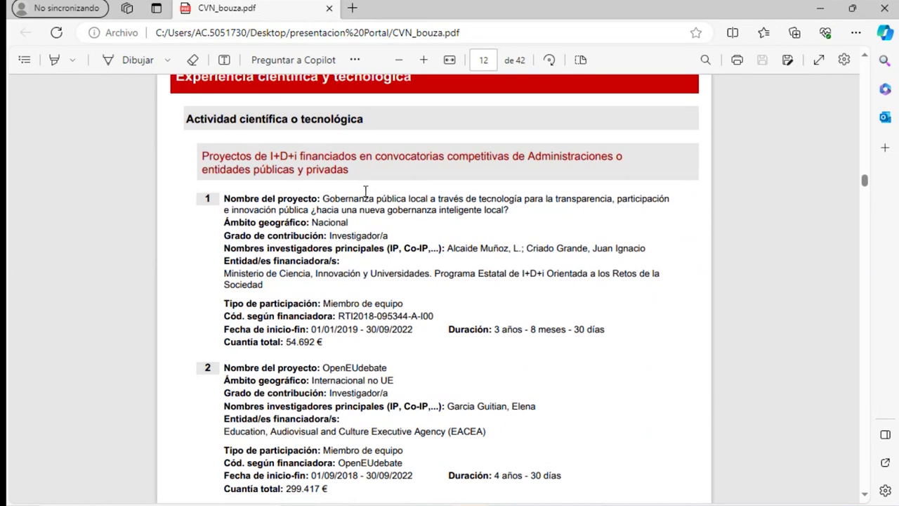
{"action": "scroll", "coordinate": [365, 191], "scroll_direction": "down", "scroll_amount": 20}
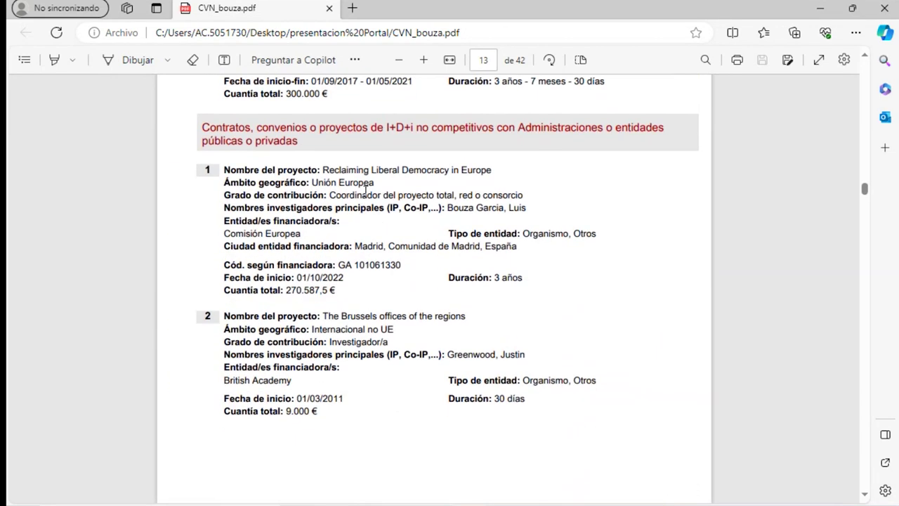
{"action": "scroll", "coordinate": [365, 190], "scroll_direction": "down", "scroll_amount": 17}
{"action": "scroll", "coordinate": [397, 237], "scroll_direction": "down", "scroll_amount": 4}
{"action": "scroll", "coordinate": [397, 237], "scroll_direction": "down", "scroll_amount": 10}
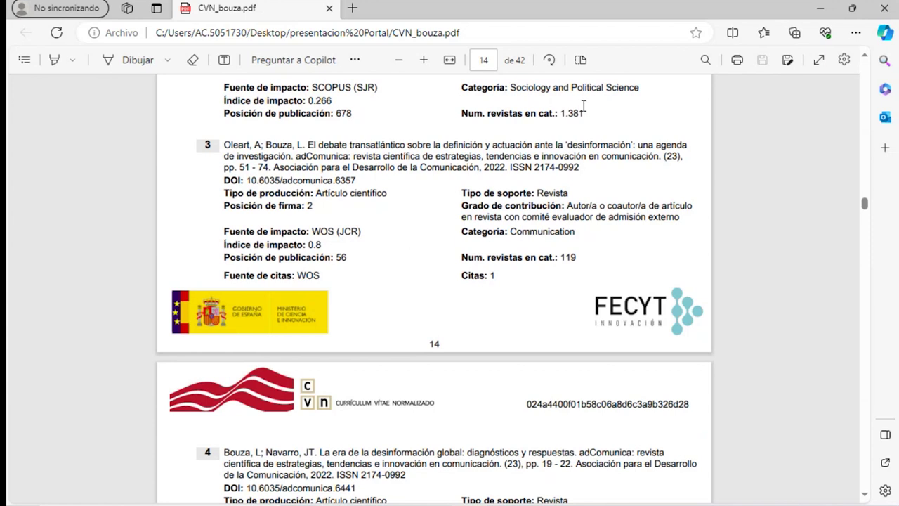
{"action": "scroll", "coordinate": [574, 119], "scroll_direction": "down", "scroll_amount": 20}
{"action": "scroll", "coordinate": [574, 124], "scroll_direction": "down", "scroll_amount": 9}
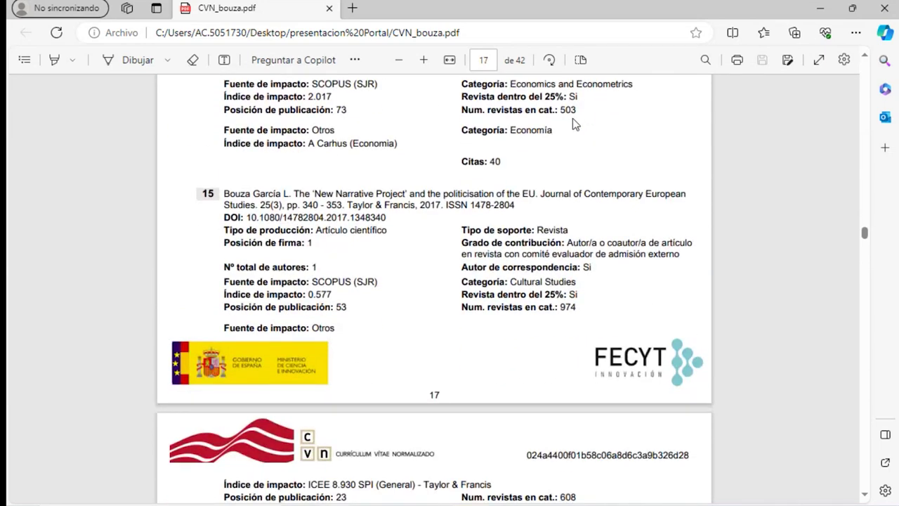
{"action": "scroll", "coordinate": [575, 124], "scroll_direction": "up", "scroll_amount": 3}
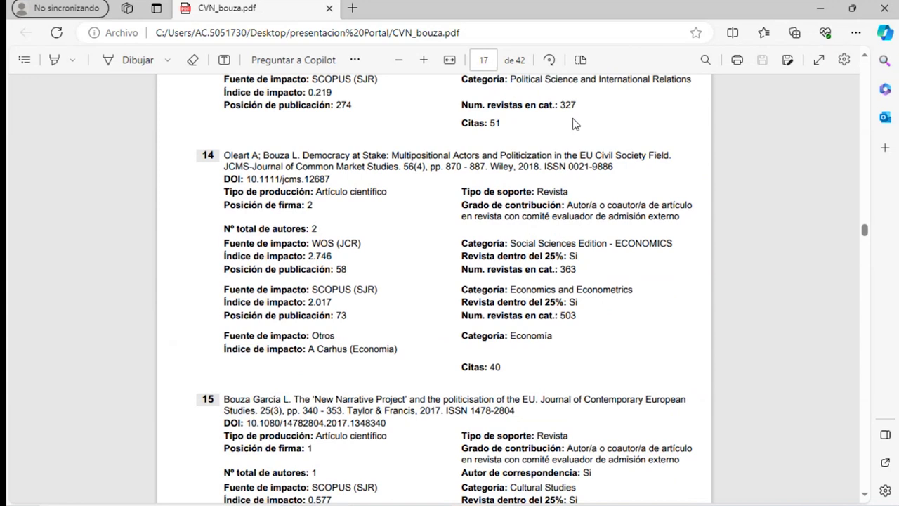
{"action": "scroll", "coordinate": [572, 123], "scroll_direction": "up", "scroll_amount": 4}
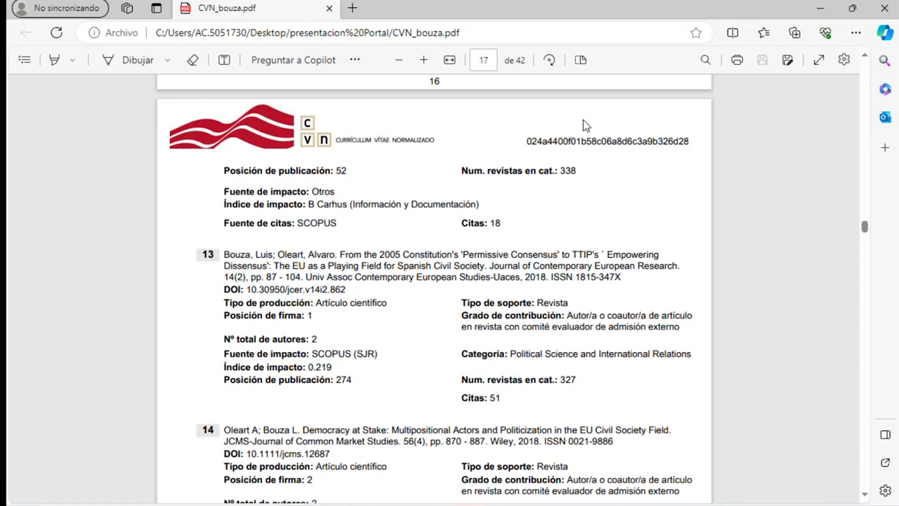
{"action": "scroll", "coordinate": [583, 123], "scroll_direction": "down", "scroll_amount": 12}
{"action": "scroll", "coordinate": [583, 123], "scroll_direction": "down", "scroll_amount": 6}
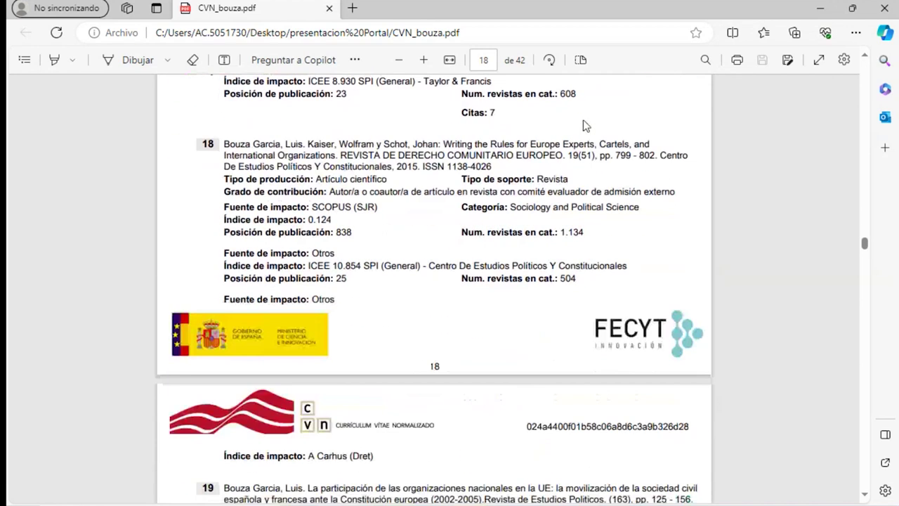
{"action": "scroll", "coordinate": [583, 124], "scroll_direction": "down", "scroll_amount": 10}
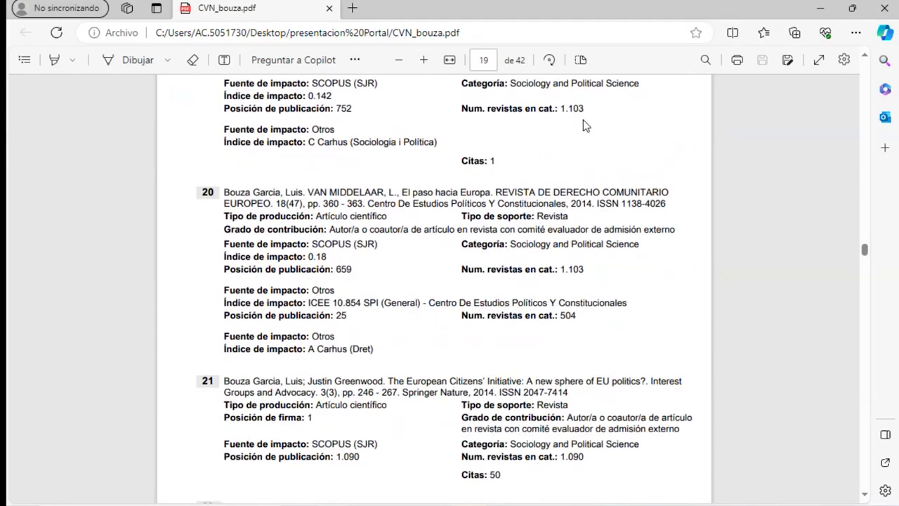
{"action": "scroll", "coordinate": [583, 123], "scroll_direction": "down", "scroll_amount": 20}
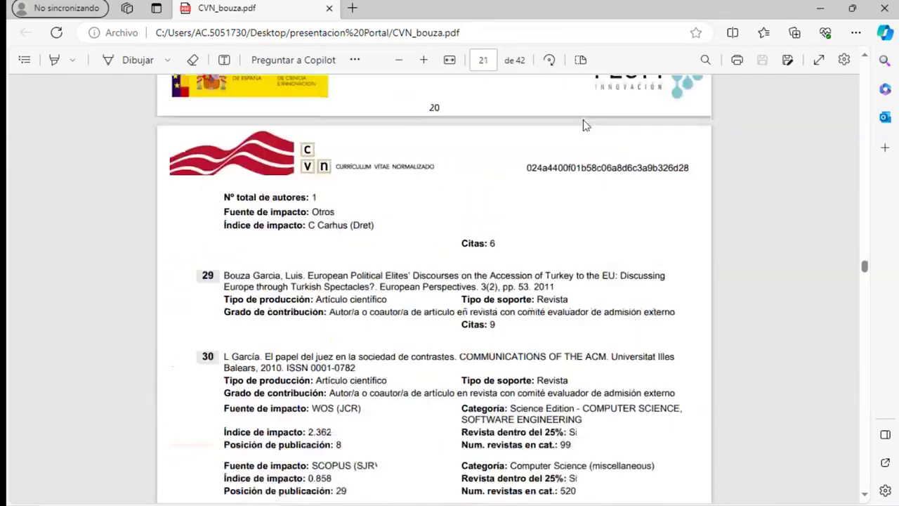
{"action": "scroll", "coordinate": [586, 125], "scroll_direction": "down", "scroll_amount": 20}
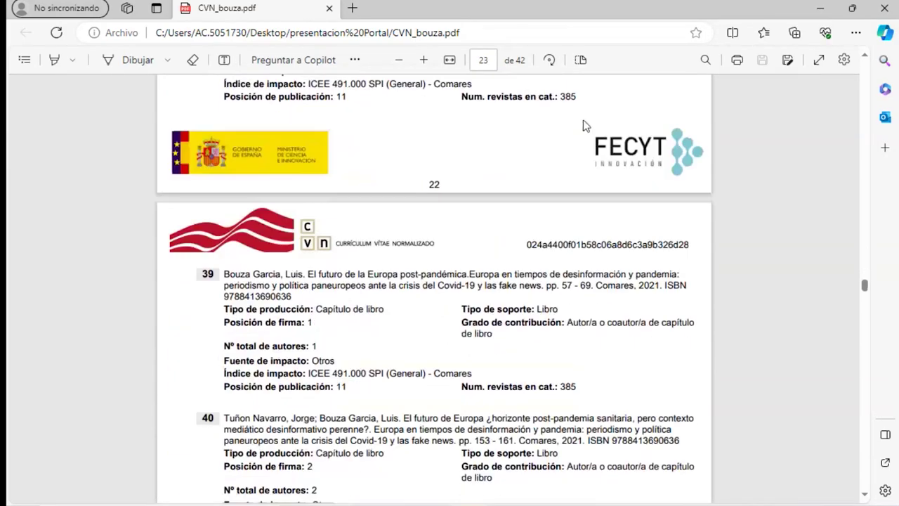
{"action": "scroll", "coordinate": [583, 125], "scroll_direction": "down", "scroll_amount": 15}
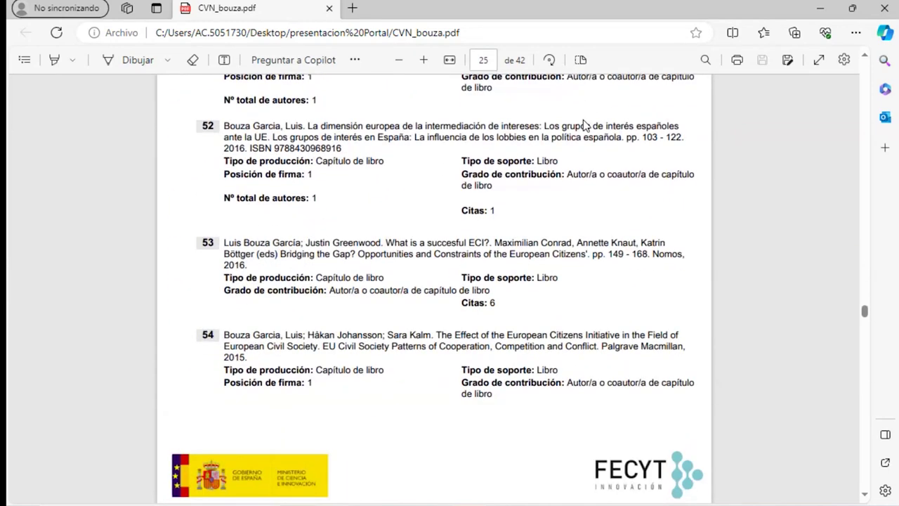
{"action": "scroll", "coordinate": [616, 126], "scroll_direction": "up", "scroll_amount": 20}
{"action": "scroll", "coordinate": [616, 127], "scroll_direction": "down", "scroll_amount": 4}
{"action": "scroll", "coordinate": [616, 127], "scroll_direction": "down", "scroll_amount": 20}
{"action": "scroll", "coordinate": [616, 128], "scroll_direction": "down", "scroll_amount": 20}
{"action": "scroll", "coordinate": [616, 127], "scroll_direction": "up", "scroll_amount": 6}
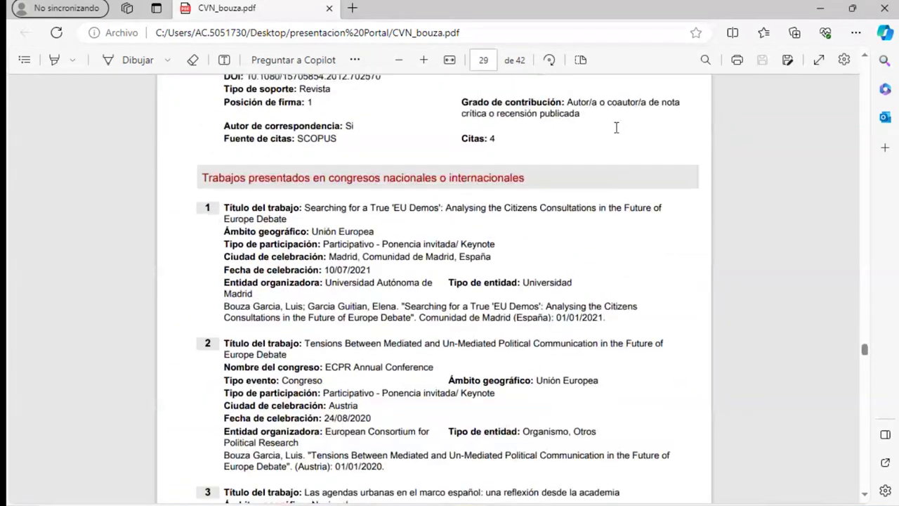
{"action": "scroll", "coordinate": [560, 274], "scroll_direction": "down", "scroll_amount": 7}
{"action": "scroll", "coordinate": [560, 272], "scroll_direction": "down", "scroll_amount": 20}
{"action": "scroll", "coordinate": [562, 272], "scroll_direction": "down", "scroll_amount": 20}
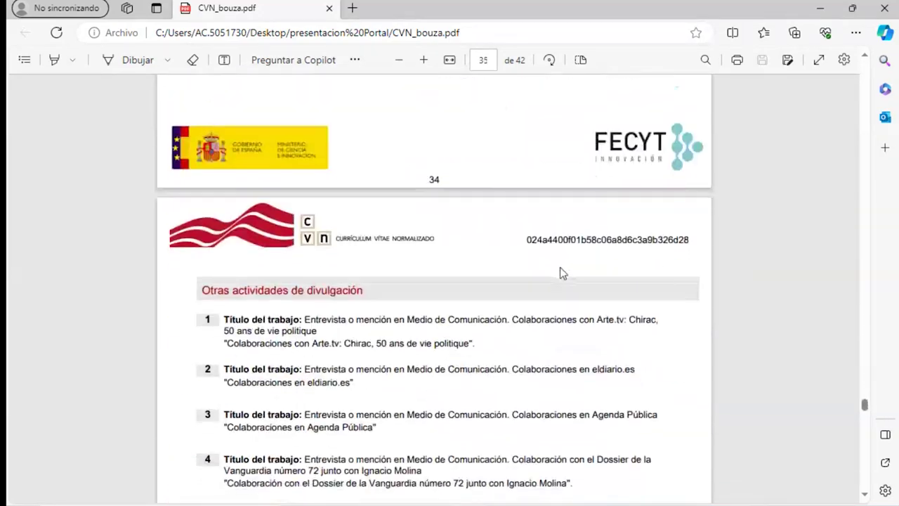
{"action": "scroll", "coordinate": [560, 274], "scroll_direction": "down", "scroll_amount": 1}
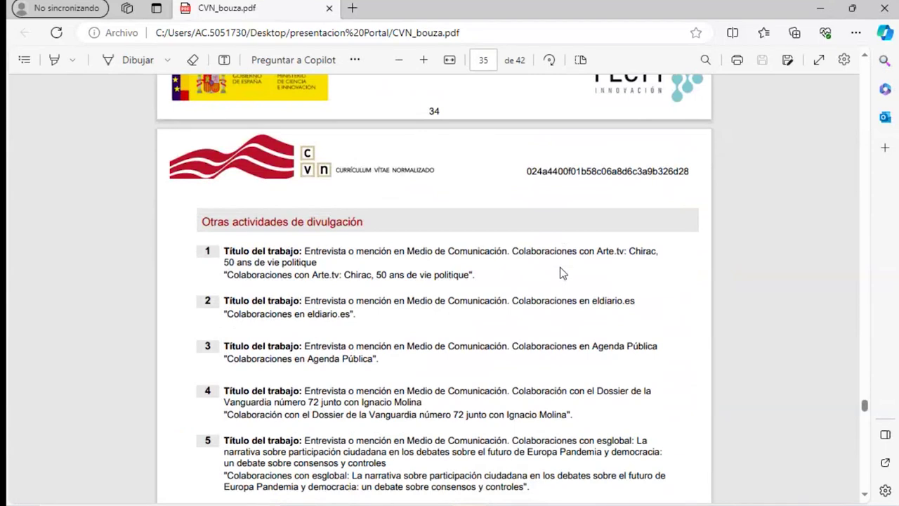
{"action": "scroll", "coordinate": [562, 272], "scroll_direction": "down", "scroll_amount": 4}
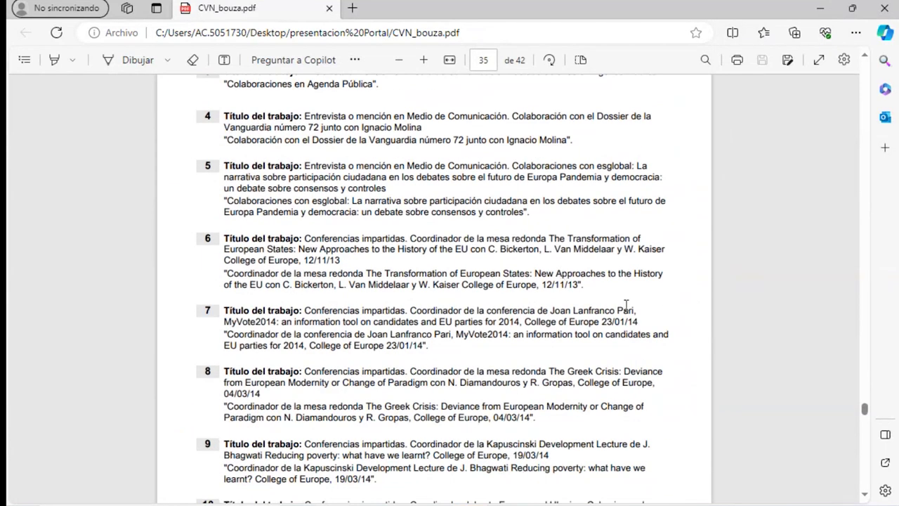
{"action": "scroll", "coordinate": [624, 309], "scroll_direction": "down", "scroll_amount": 7}
{"action": "scroll", "coordinate": [626, 304], "scroll_direction": "down", "scroll_amount": 2}
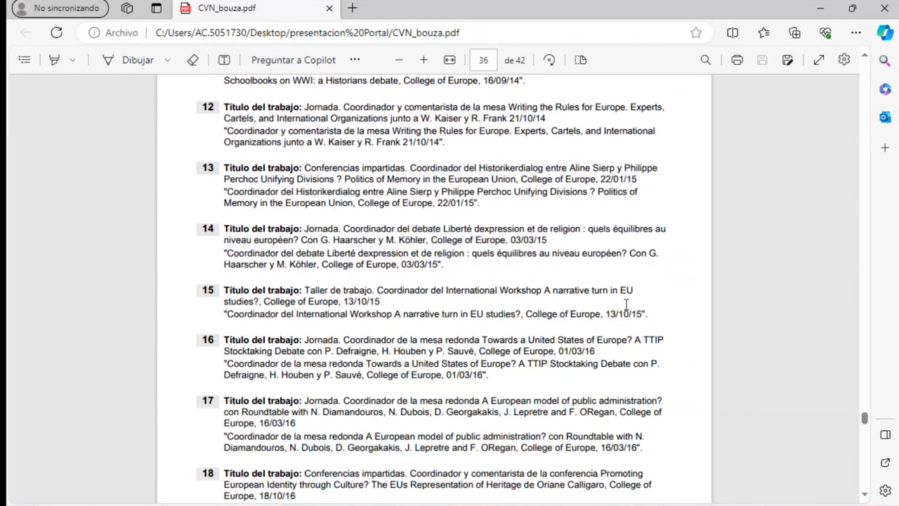
{"action": "scroll", "coordinate": [626, 304], "scroll_direction": "down", "scroll_amount": 10}
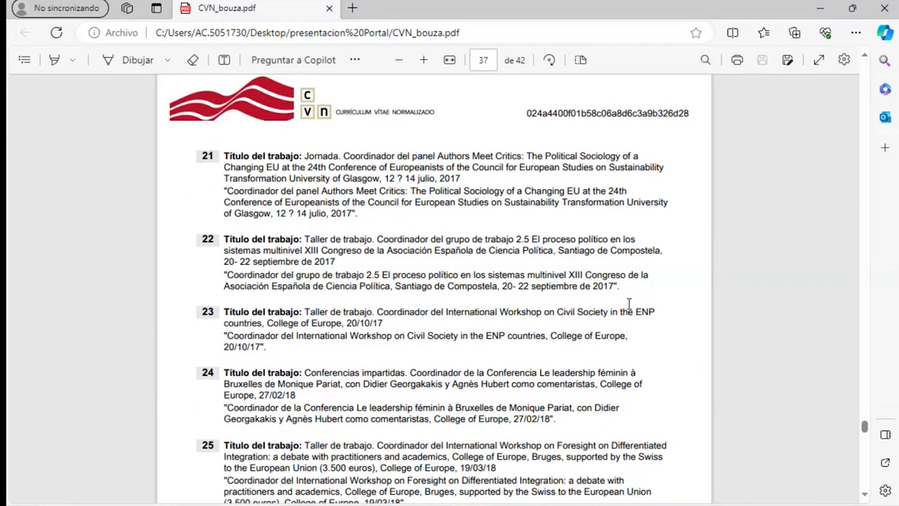
{"action": "scroll", "coordinate": [629, 304], "scroll_direction": "down", "scroll_amount": 11}
{"action": "scroll", "coordinate": [627, 304], "scroll_direction": "up", "scroll_amount": 4}
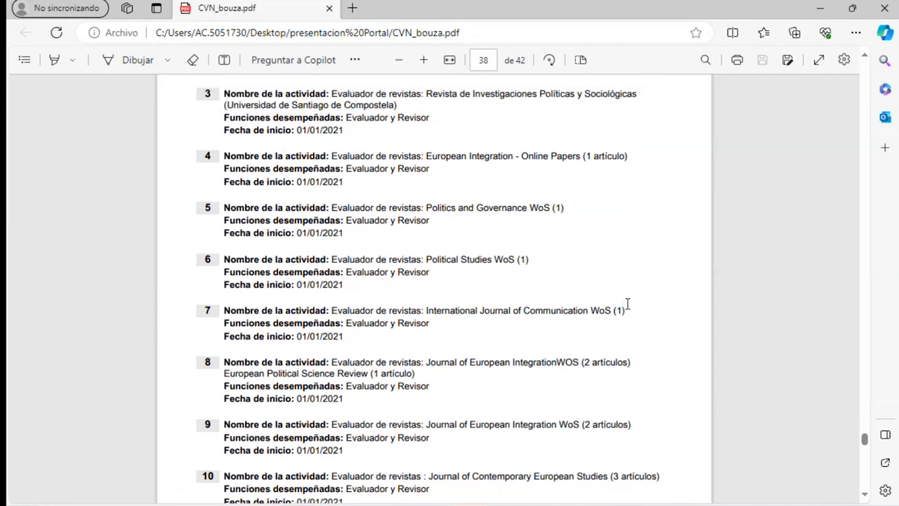
{"action": "scroll", "coordinate": [366, 285], "scroll_direction": "down", "scroll_amount": 15}
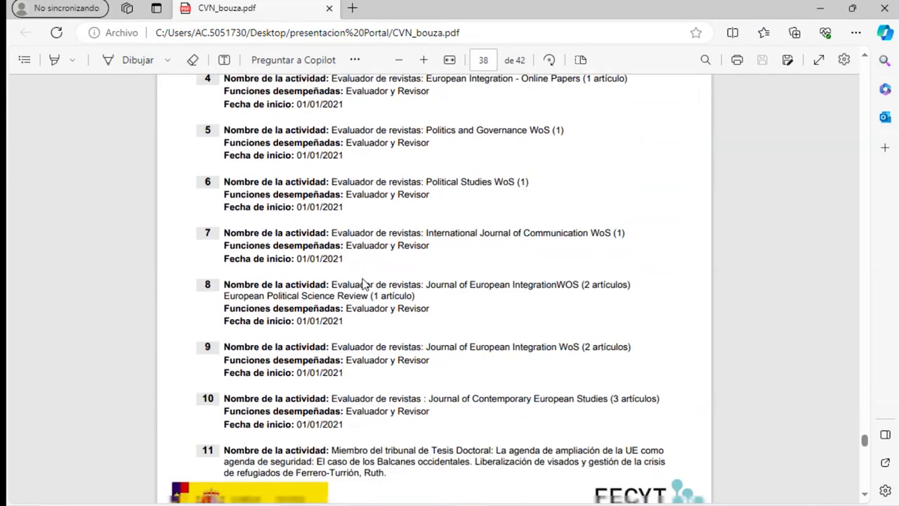
{"action": "scroll", "coordinate": [366, 284], "scroll_direction": "down", "scroll_amount": 7}
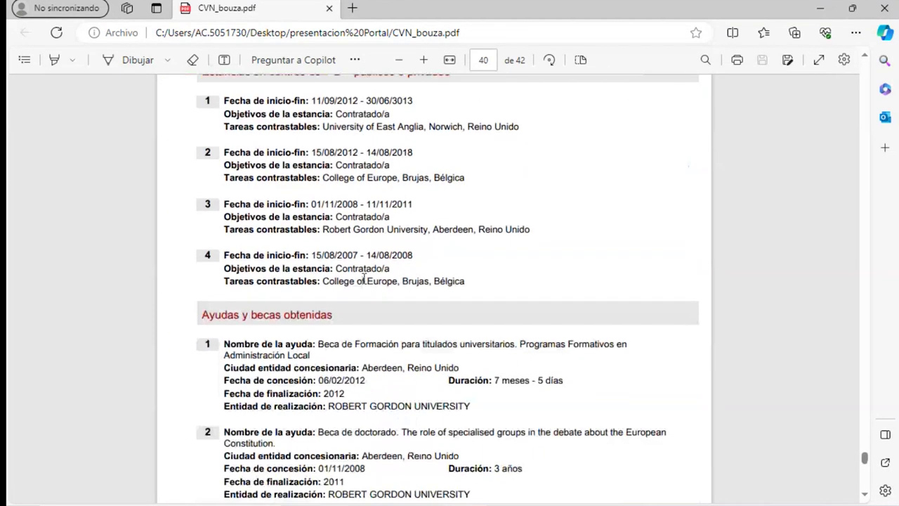
{"action": "scroll", "coordinate": [366, 284], "scroll_direction": "up", "scroll_amount": 2}
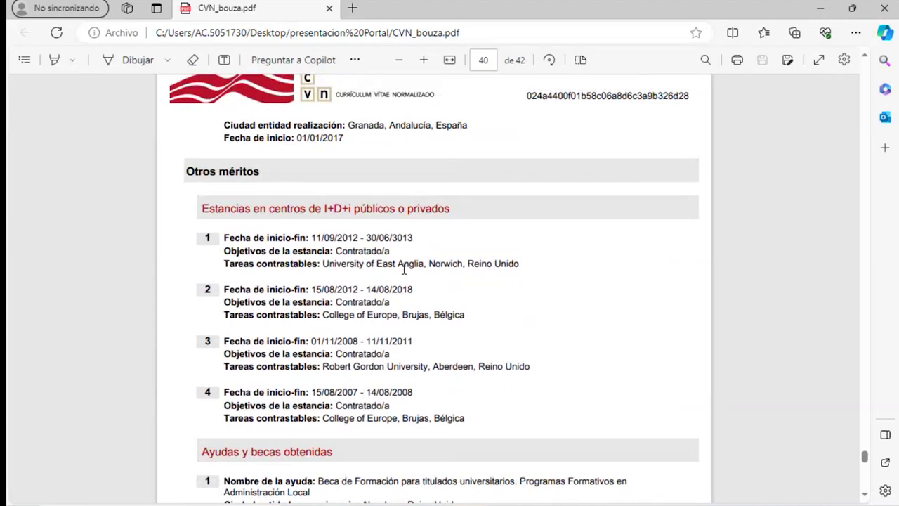
{"action": "scroll", "coordinate": [399, 270], "scroll_direction": "down", "scroll_amount": 4}
{"action": "scroll", "coordinate": [403, 260], "scroll_direction": "down", "scroll_amount": 7}
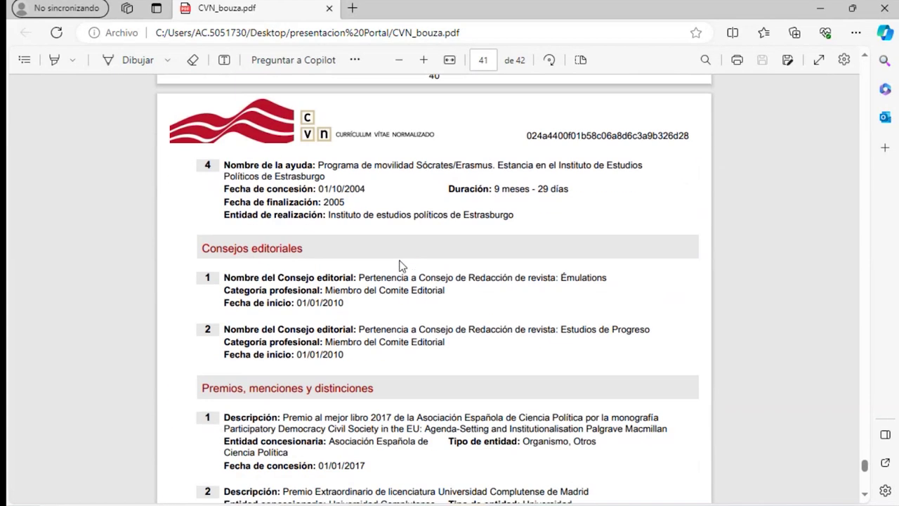
{"action": "scroll", "coordinate": [409, 280], "scroll_direction": "down", "scroll_amount": 5}
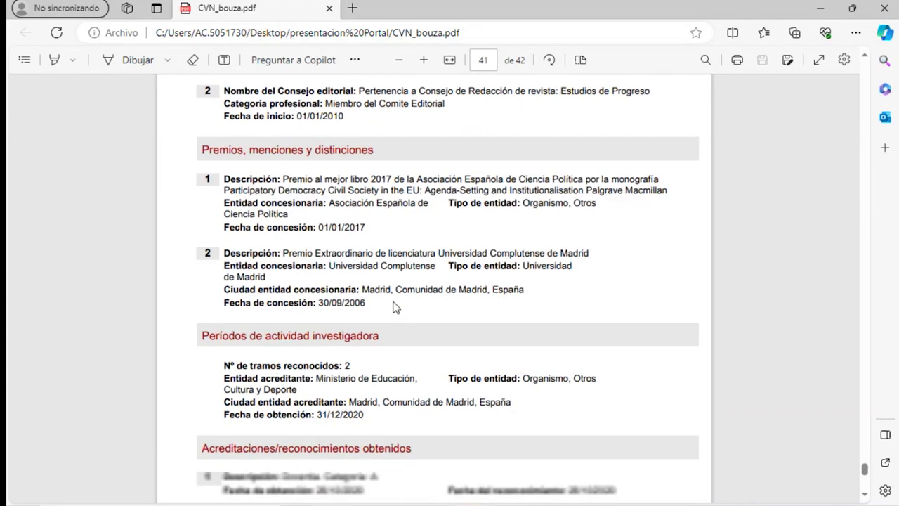
{"action": "scroll", "coordinate": [393, 352], "scroll_direction": "down", "scroll_amount": 1}
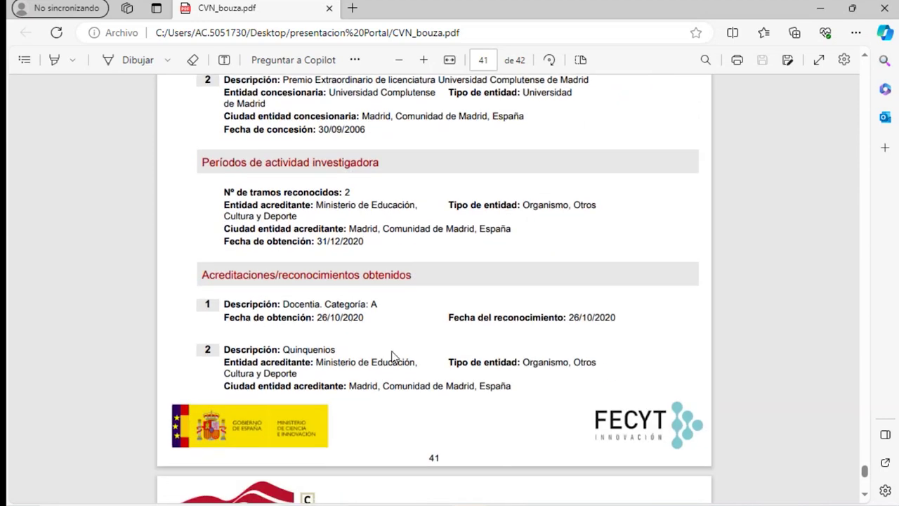
{"action": "scroll", "coordinate": [392, 411], "scroll_direction": "down", "scroll_amount": 8}
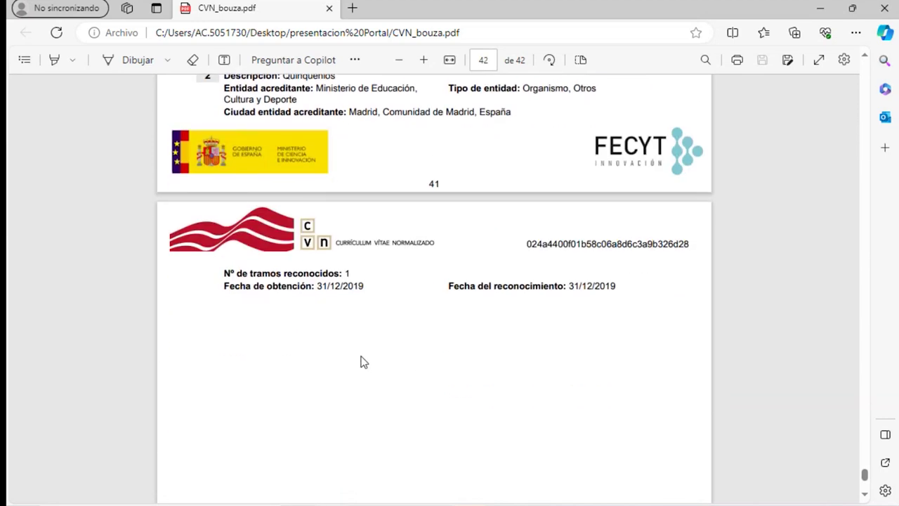
{"action": "scroll", "coordinate": [373, 341], "scroll_direction": "down", "scroll_amount": 1}
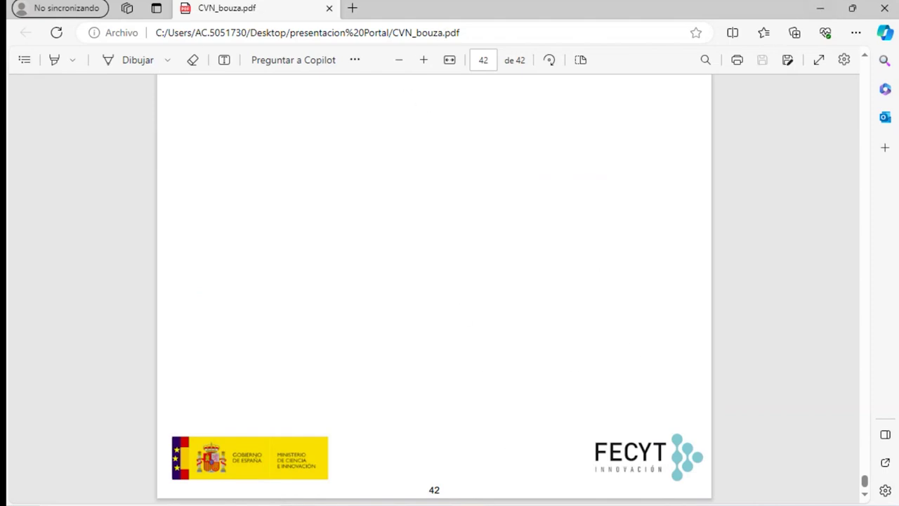
Close the CVN 1.4 side panel and return to the top of the 'cvn'-filtered report list
{"action": "mouse_move", "coordinate": [503, 505]}
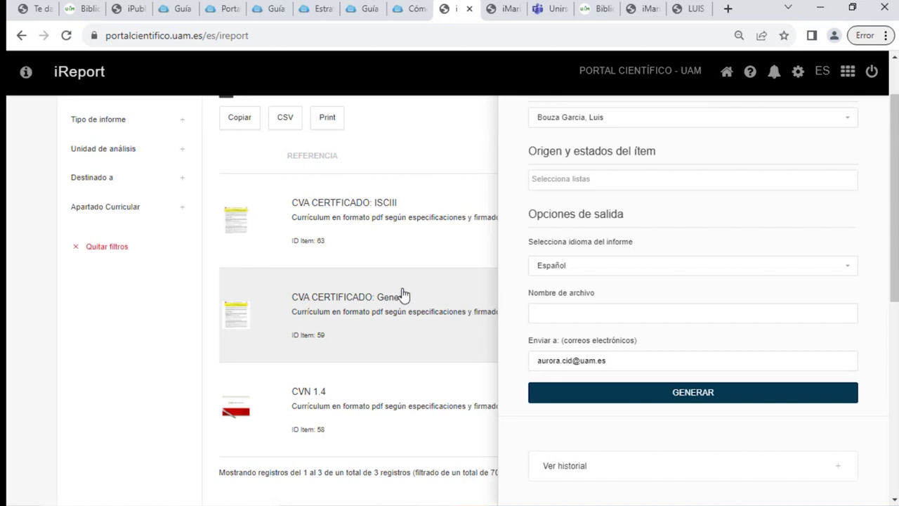
{"action": "scroll", "coordinate": [704, 286], "scroll_direction": "up", "scroll_amount": 6}
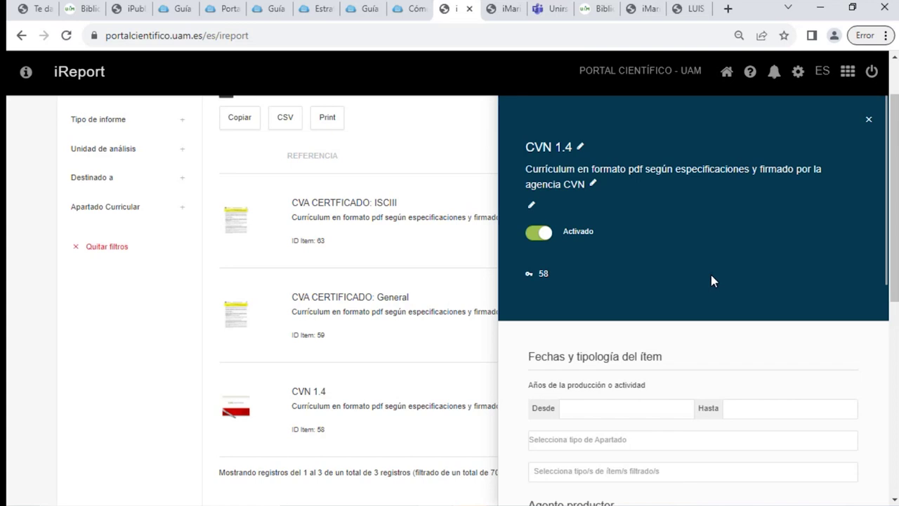
{"action": "double_click", "coordinate": [867, 123]}
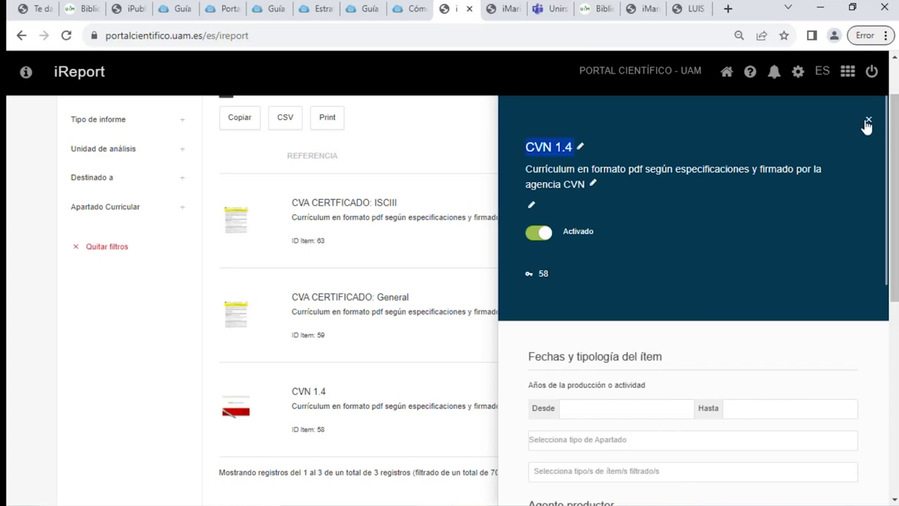
{"action": "left_click", "coordinate": [868, 123]}
{"action": "scroll", "coordinate": [522, 358], "scroll_direction": "up", "scroll_amount": 1}
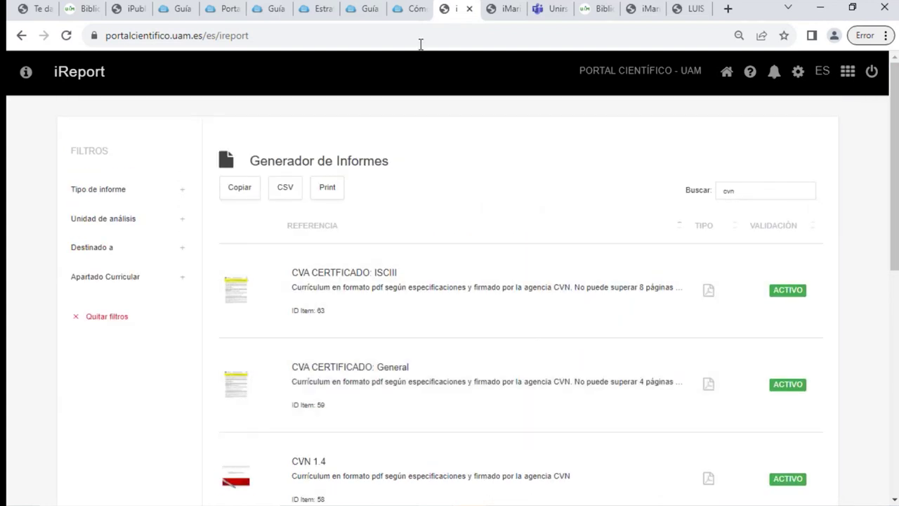
Go to the iBase researcher list and filter it by the researcher's surname
{"action": "left_click", "coordinate": [727, 73]}
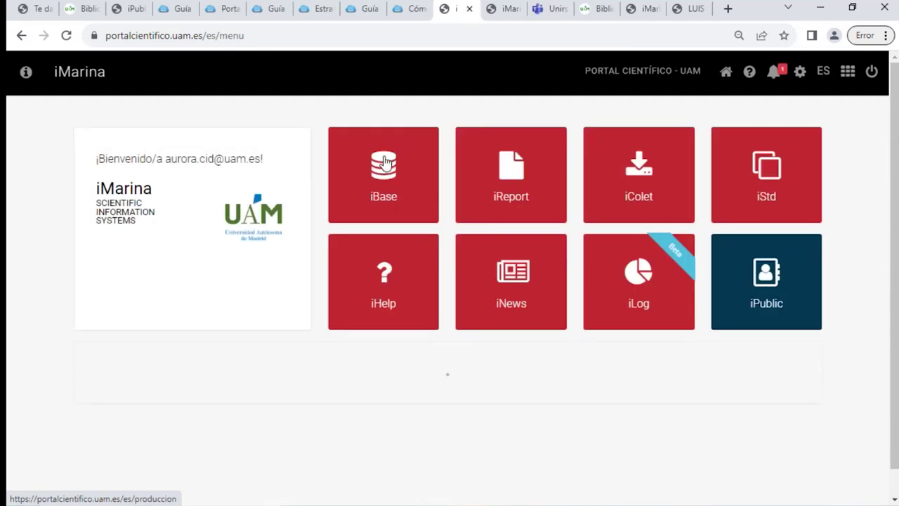
{"action": "left_click", "coordinate": [418, 210]}
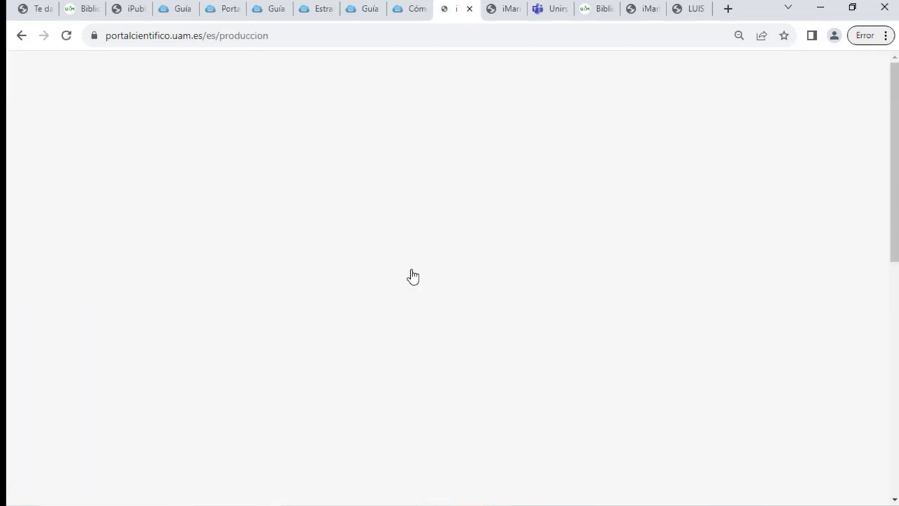
{"action": "left_click", "coordinate": [124, 285]}
{"action": "left_click", "coordinate": [708, 381]}
{"action": "type", "text": "bouza"}
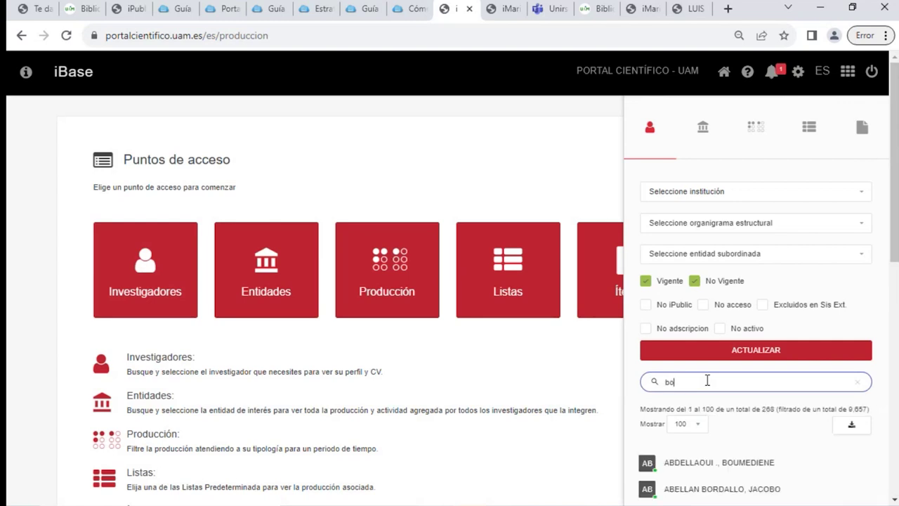
Open the researcher's production records and enter iCvn acting as that researcher
{"action": "scroll", "coordinate": [730, 438], "scroll_direction": "down", "scroll_amount": 1}
{"action": "left_click", "coordinate": [712, 443]}
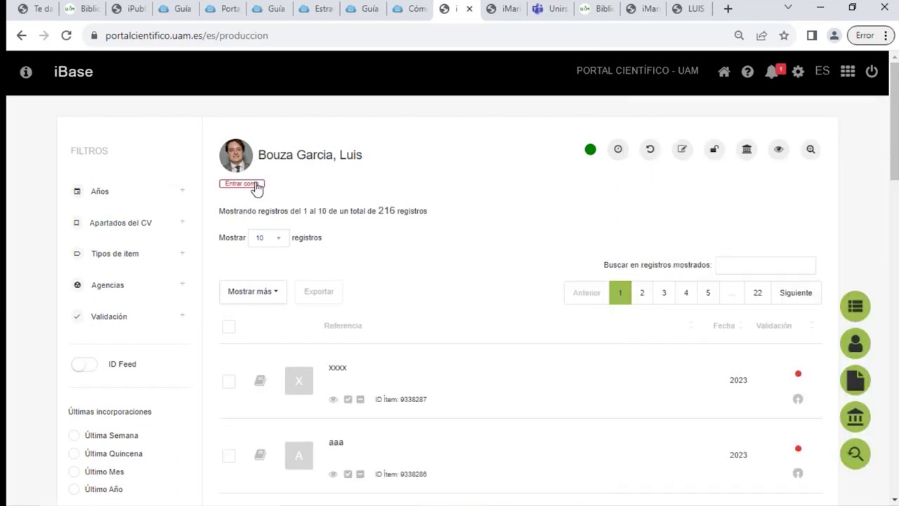
{"action": "left_click", "coordinate": [256, 184]}
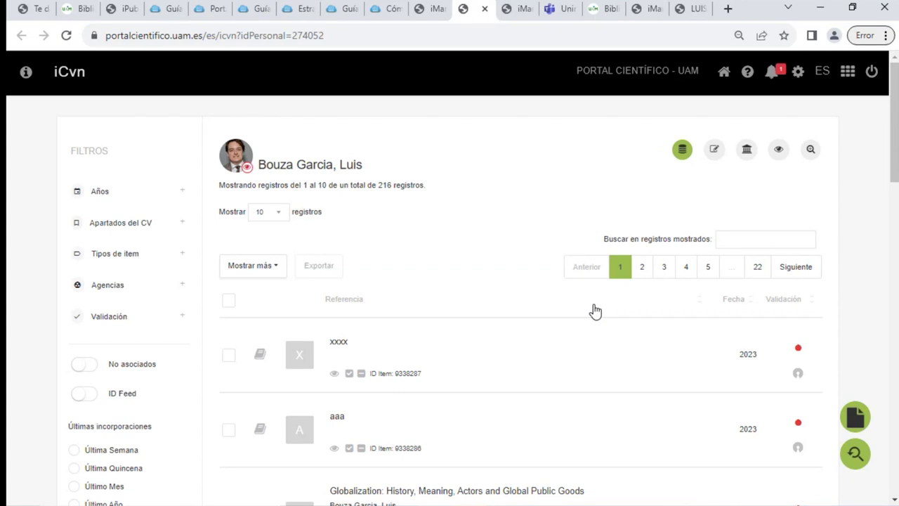
{"action": "scroll", "coordinate": [566, 316], "scroll_direction": "down", "scroll_amount": 3}
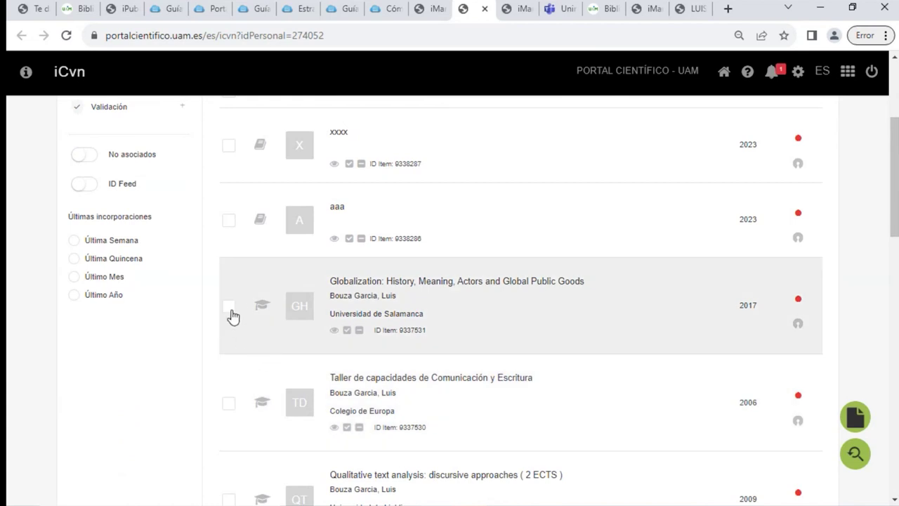
Add the Globalization publication to the first 'cva' list
{"action": "left_click", "coordinate": [232, 315]}
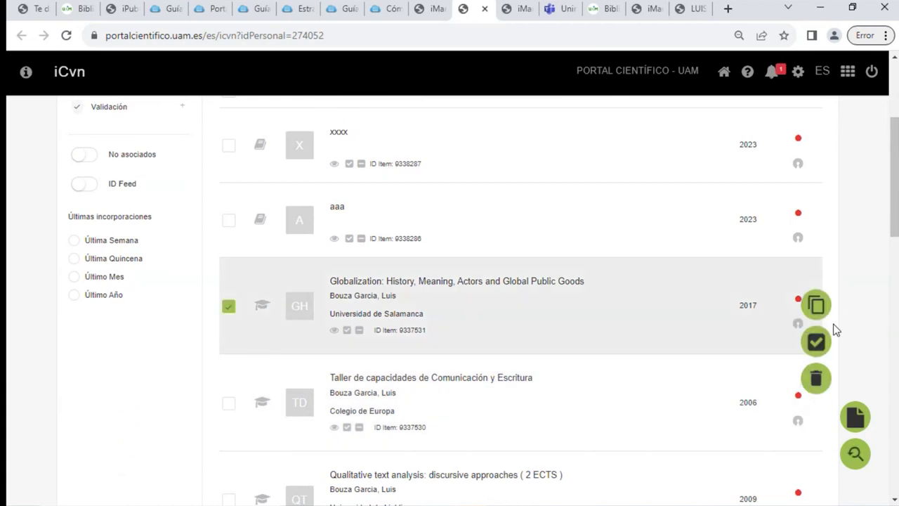
{"action": "left_click", "coordinate": [823, 351]}
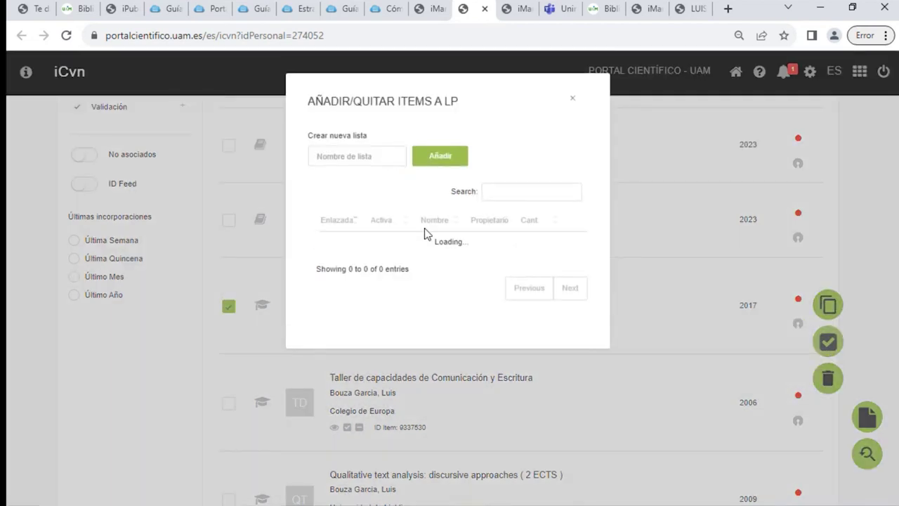
{"action": "left_click", "coordinate": [384, 157]}
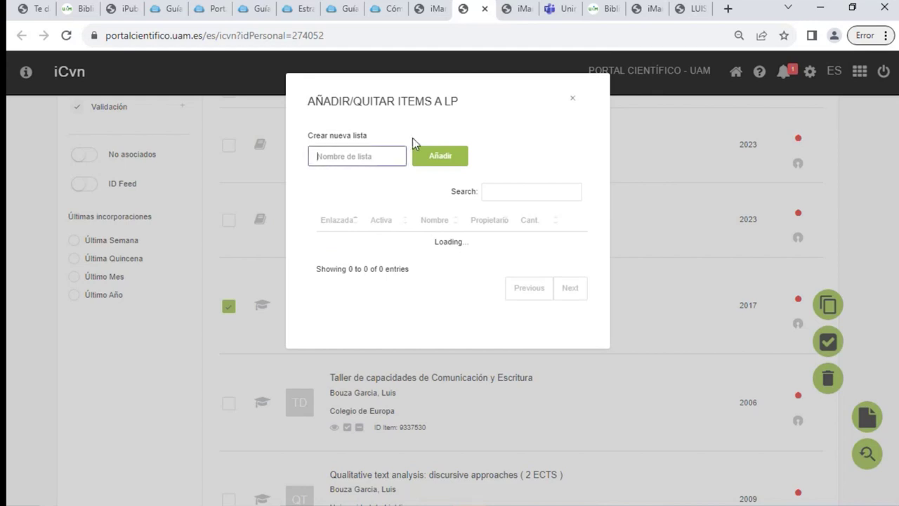
{"action": "type", "text": "cv"}
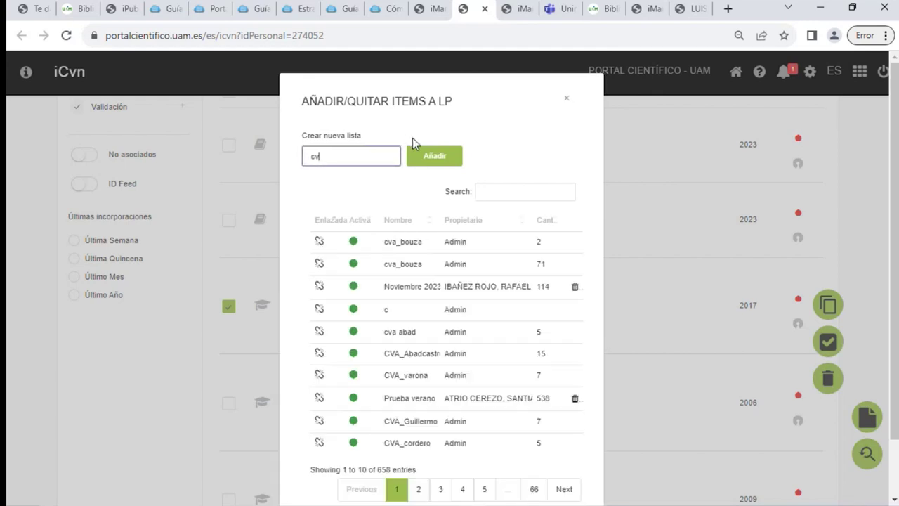
{"action": "type", "text": "a"}
{"action": "left_click", "coordinate": [320, 243]}
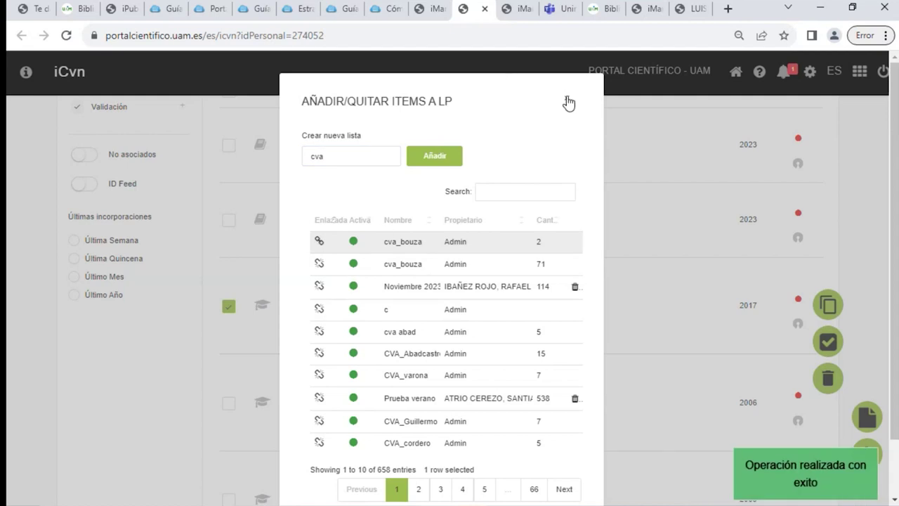
{"action": "left_click", "coordinate": [567, 99]}
Add the xxxx and Taller de capacidades items to the same 'cva' list, then go to iReport
{"action": "left_click", "coordinate": [229, 145]}
{"action": "left_click", "coordinate": [230, 402]}
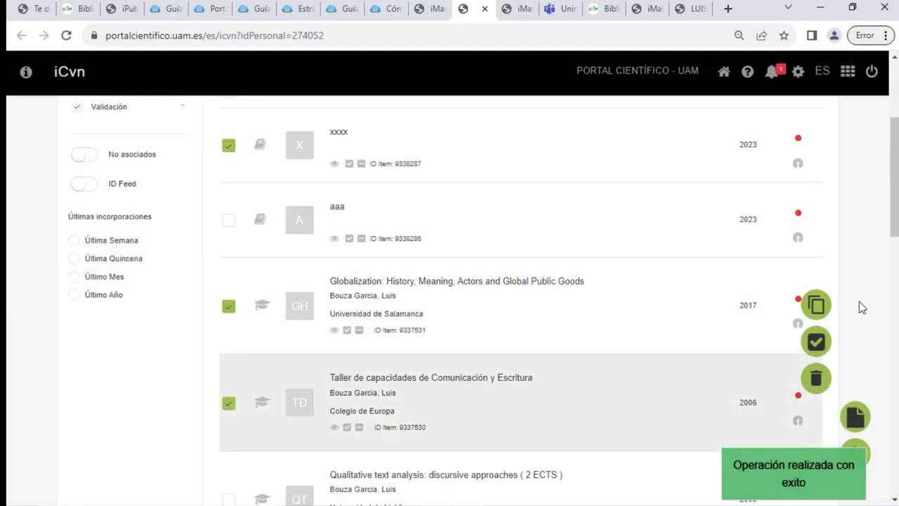
{"action": "left_click", "coordinate": [816, 342]}
{"action": "left_click", "coordinate": [374, 158]}
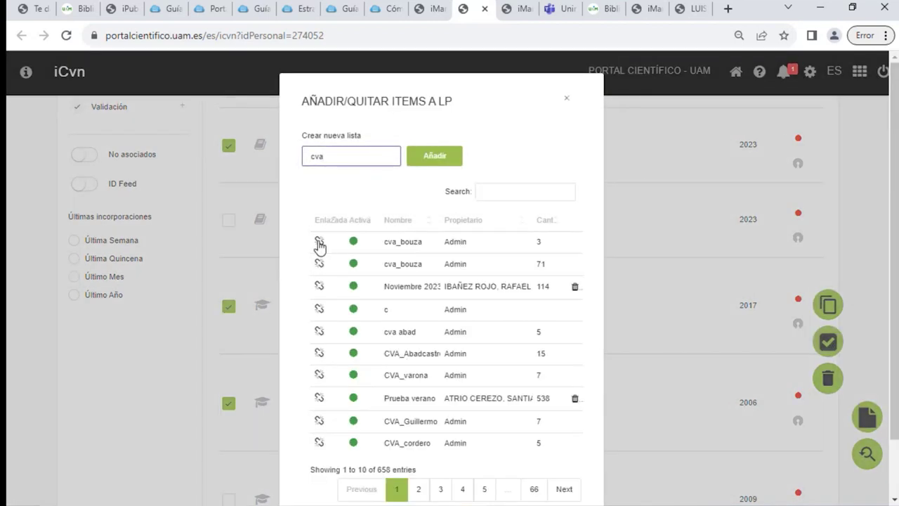
{"action": "left_click", "coordinate": [319, 242]}
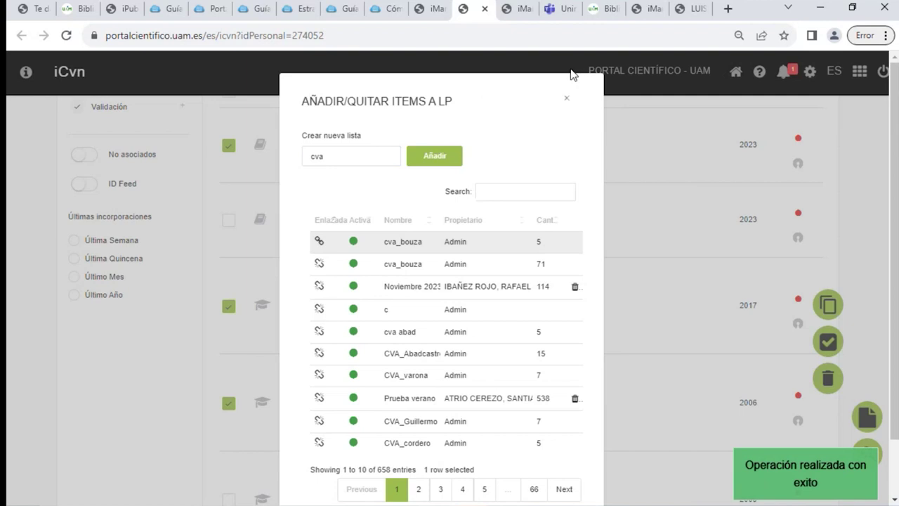
{"action": "left_click", "coordinate": [566, 98]}
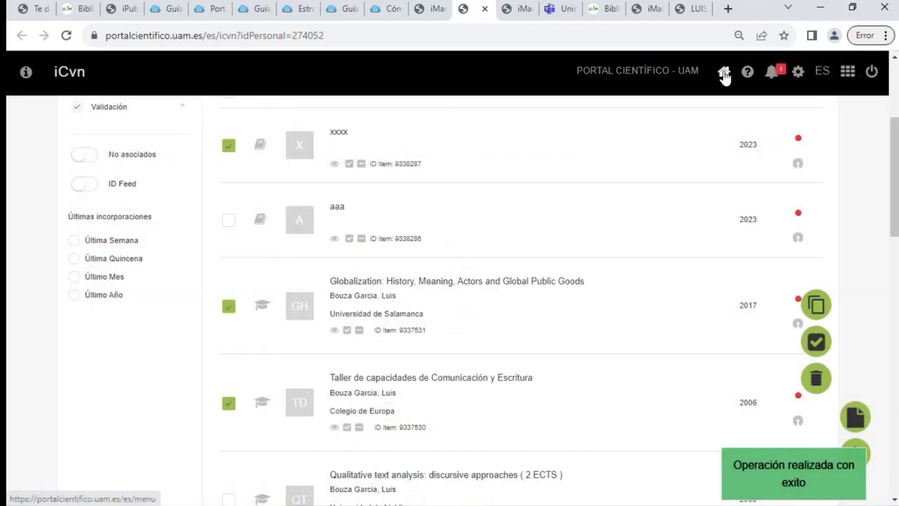
{"action": "left_click", "coordinate": [724, 73]}
{"action": "left_click", "coordinate": [541, 185]}
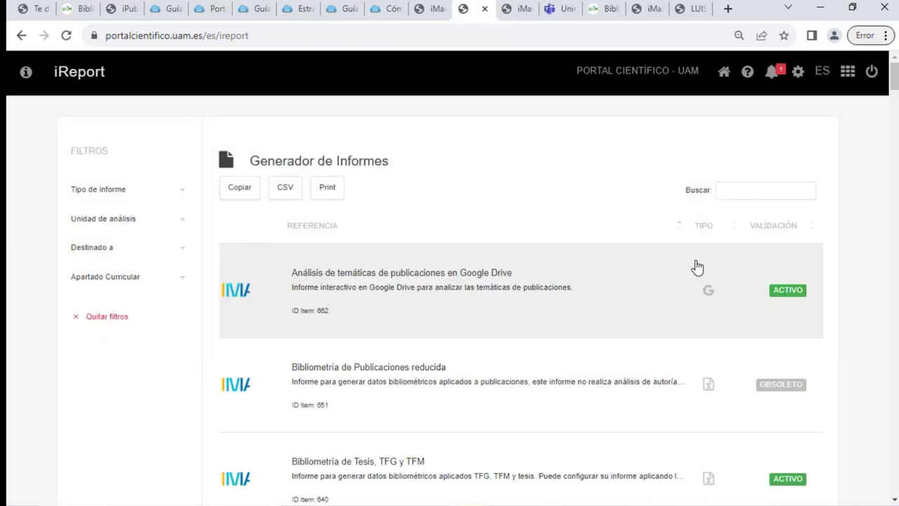
Search reports for 'cva' and open the CVA CERTIFICADO: General settings
{"action": "left_click", "coordinate": [775, 191]}
{"action": "type", "text": "cva"}
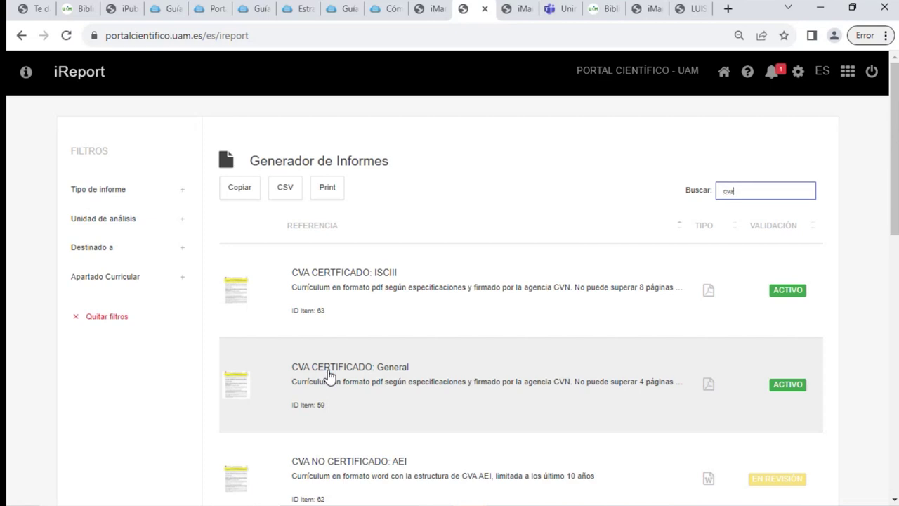
{"action": "left_click", "coordinate": [330, 376]}
{"action": "scroll", "coordinate": [772, 351], "scroll_direction": "down", "scroll_amount": 2}
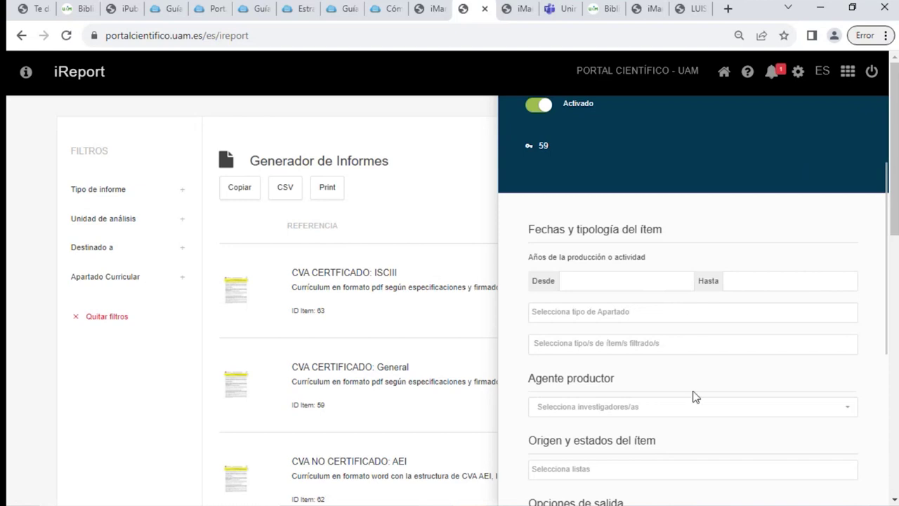
{"action": "scroll", "coordinate": [615, 413], "scroll_direction": "down", "scroll_amount": 1}
Set the Agente productor to the researcher
{"action": "left_click", "coordinate": [597, 341]}
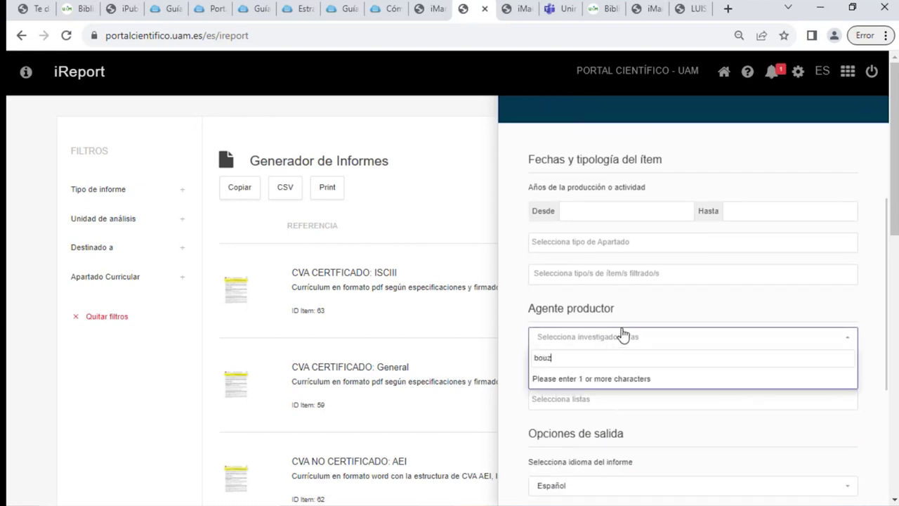
{"action": "type", "text": "bouza"}
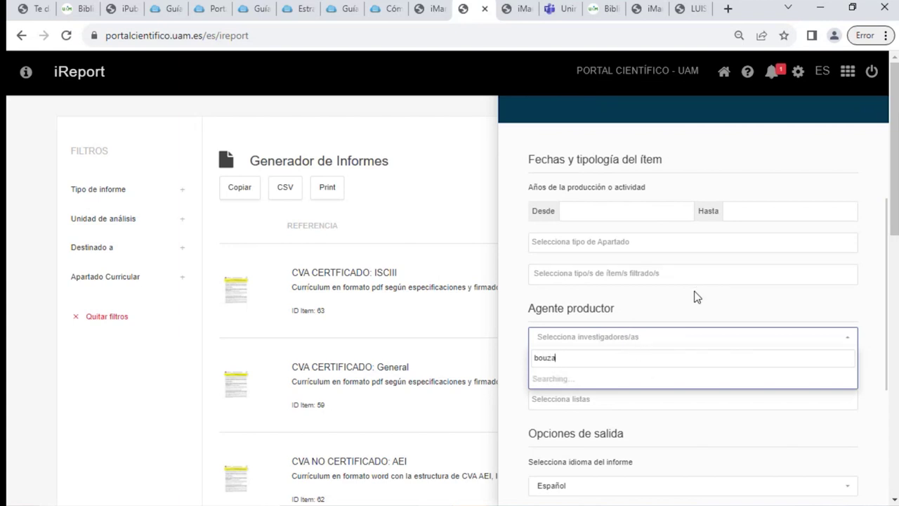
{"action": "left_click", "coordinate": [566, 378]}
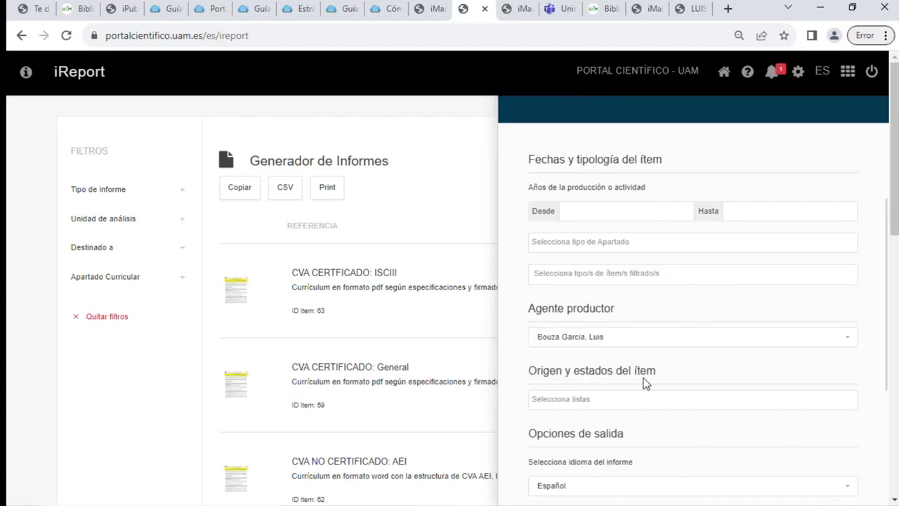
{"action": "scroll", "coordinate": [644, 380], "scroll_direction": "down", "scroll_amount": 1}
Limit Selecciona listas to the first 'cva' list and generate the report
{"action": "left_click", "coordinate": [576, 337]}
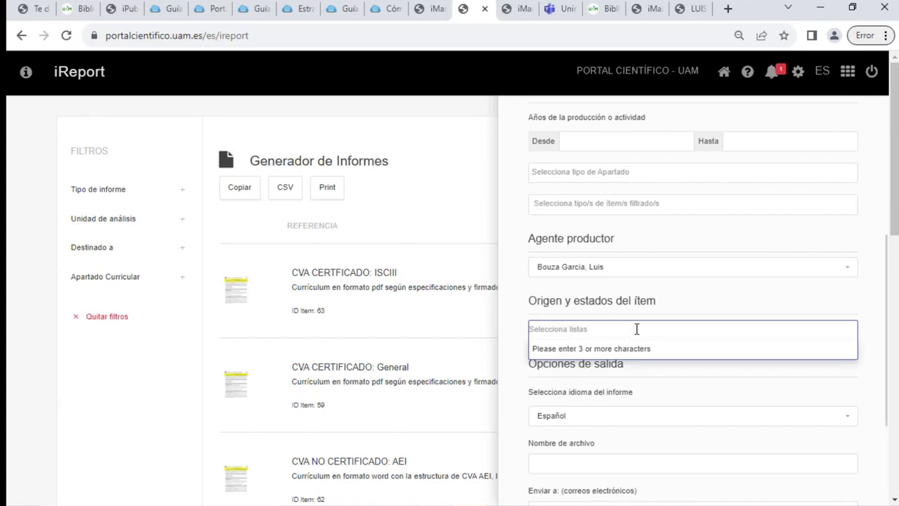
{"action": "type", "text": "cva"}
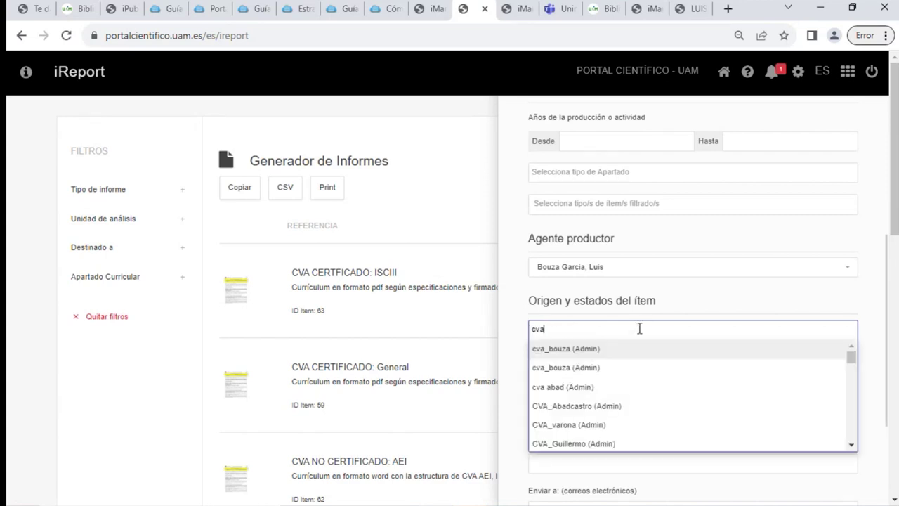
{"action": "left_click", "coordinate": [596, 352]}
{"action": "scroll", "coordinate": [878, 295], "scroll_direction": "down", "scroll_amount": 2}
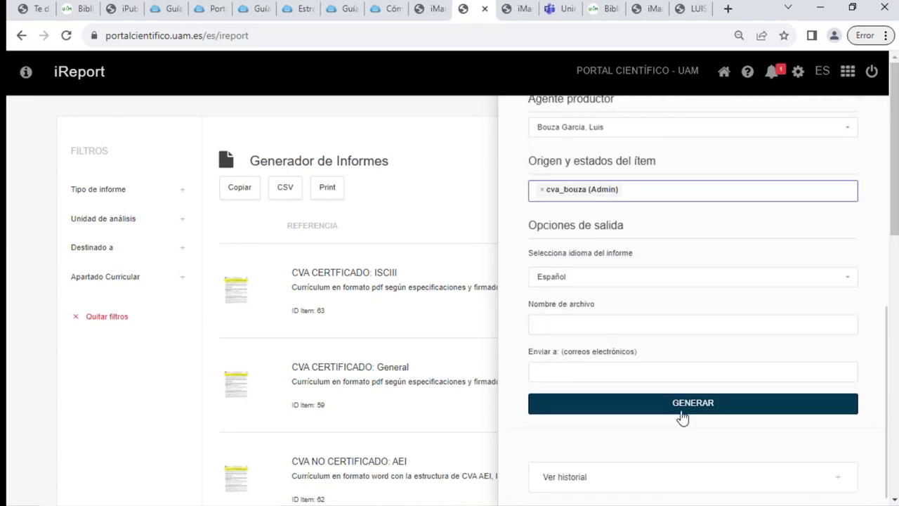
{"action": "left_click", "coordinate": [682, 412]}
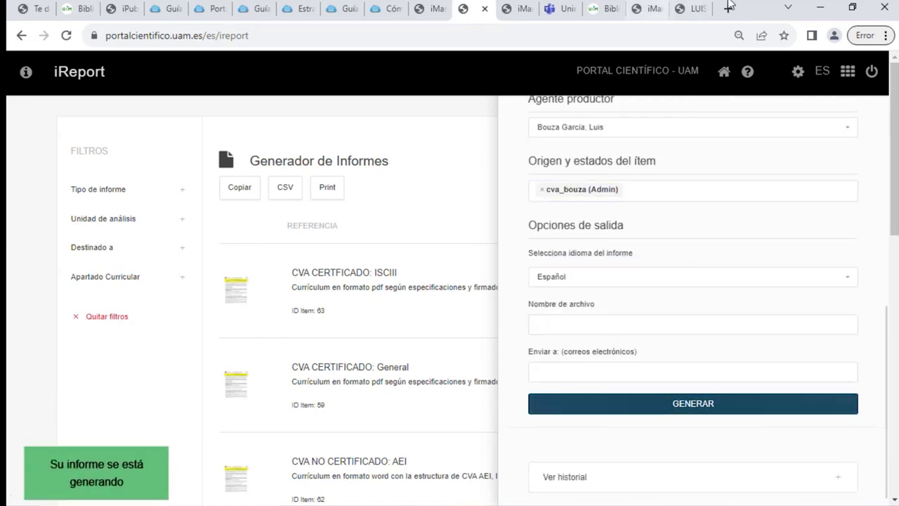
{"action": "left_click", "coordinate": [823, 10]}
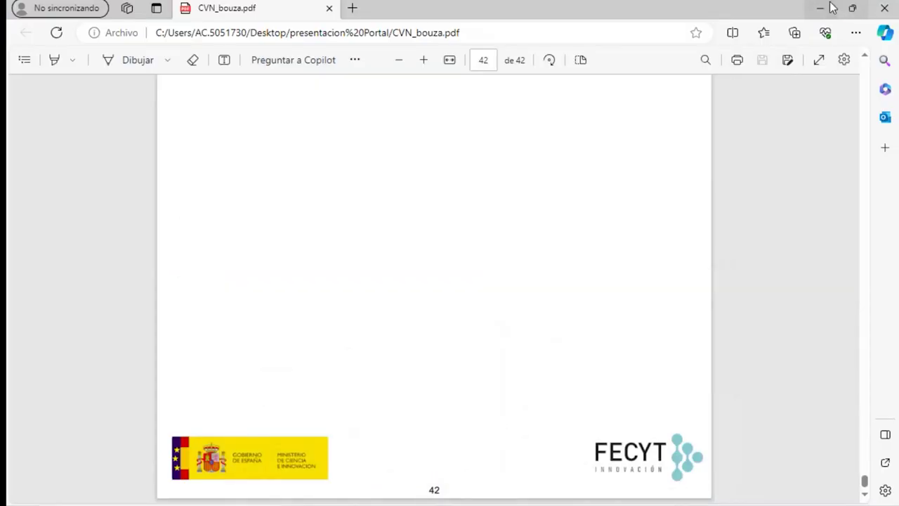
Open CVA_bouza.pdf from the folder, look through its four pages, then close Edge
{"action": "left_click", "coordinate": [819, 12]}
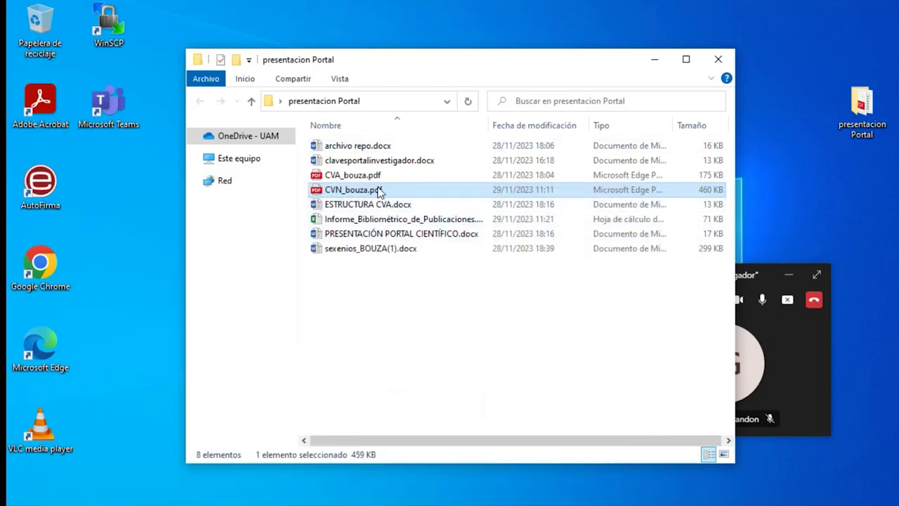
{"action": "double_click", "coordinate": [370, 177]}
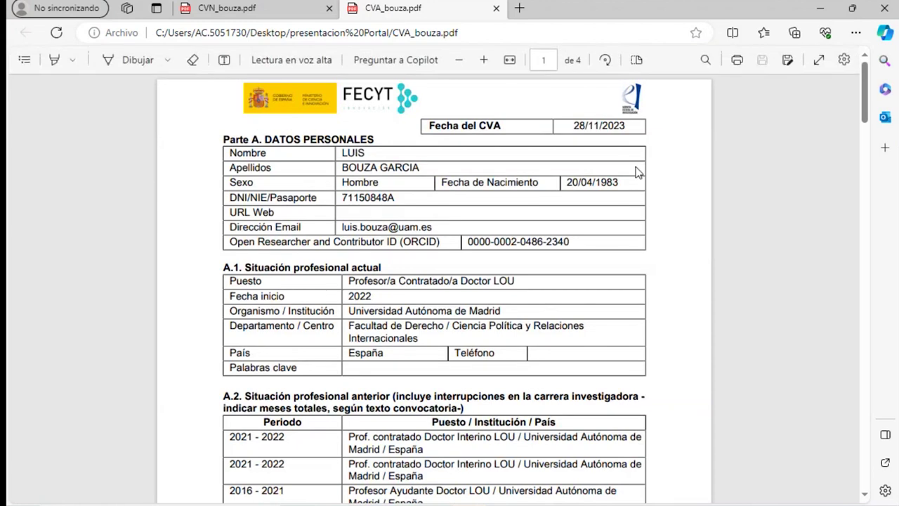
{"action": "scroll", "coordinate": [641, 173], "scroll_direction": "down", "scroll_amount": 1}
{"action": "scroll", "coordinate": [612, 236], "scroll_direction": "up", "scroll_amount": 1}
{"action": "scroll", "coordinate": [617, 239], "scroll_direction": "down", "scroll_amount": 2}
{"action": "scroll", "coordinate": [617, 239], "scroll_direction": "down", "scroll_amount": 10}
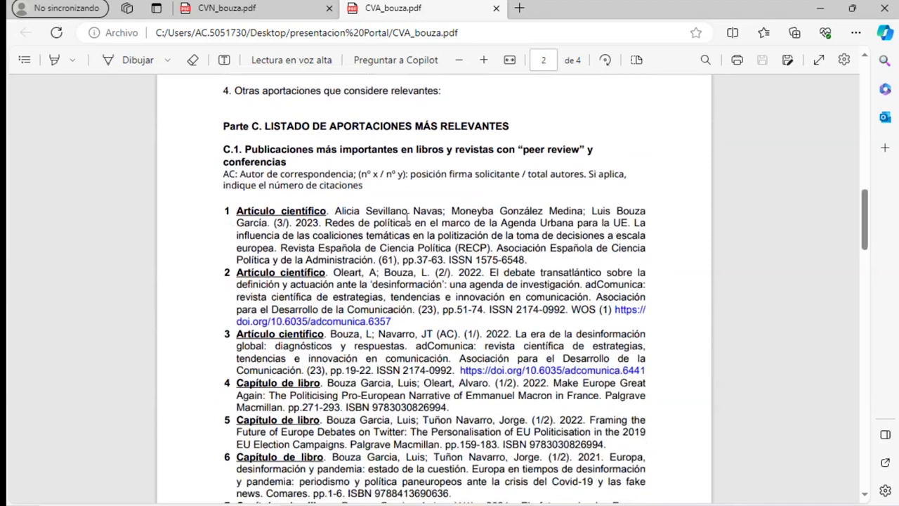
{"action": "scroll", "coordinate": [408, 214], "scroll_direction": "down", "scroll_amount": 10}
{"action": "scroll", "coordinate": [412, 216], "scroll_direction": "down", "scroll_amount": 10}
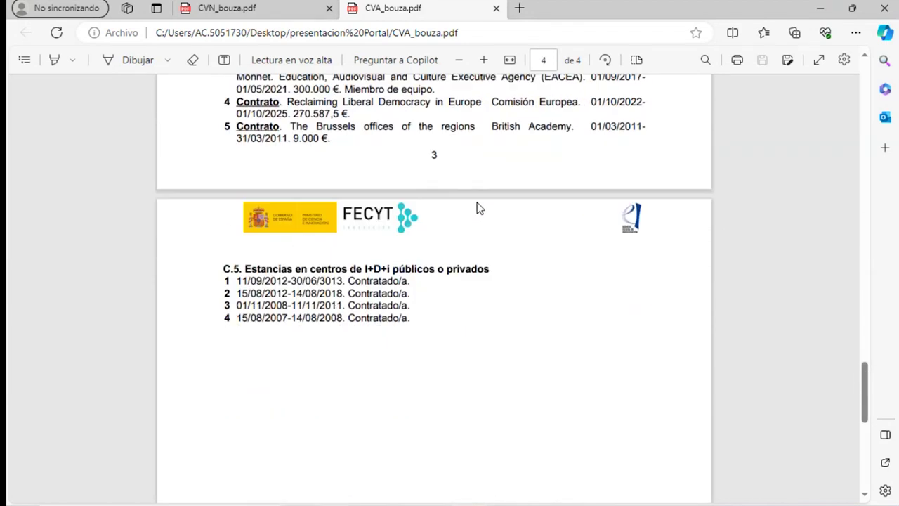
{"action": "scroll", "coordinate": [477, 206], "scroll_direction": "up", "scroll_amount": 10}
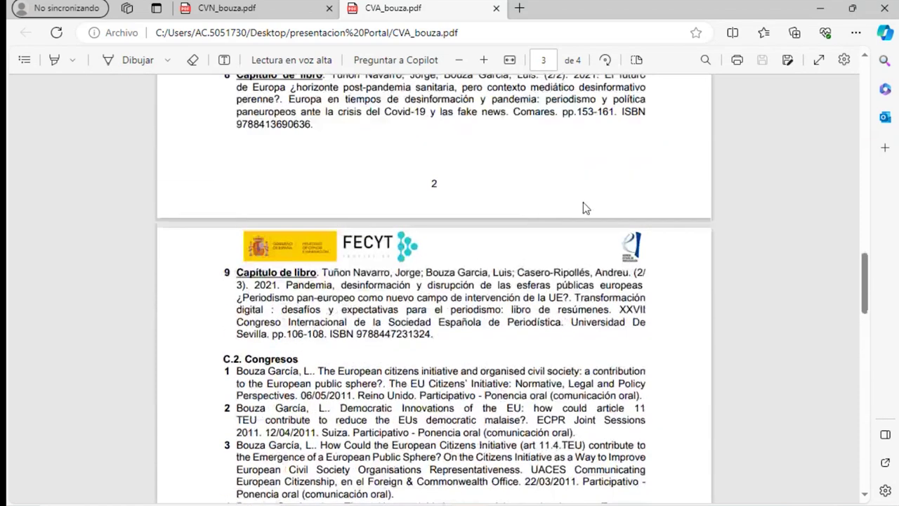
{"action": "scroll", "coordinate": [584, 207], "scroll_direction": "up", "scroll_amount": 15}
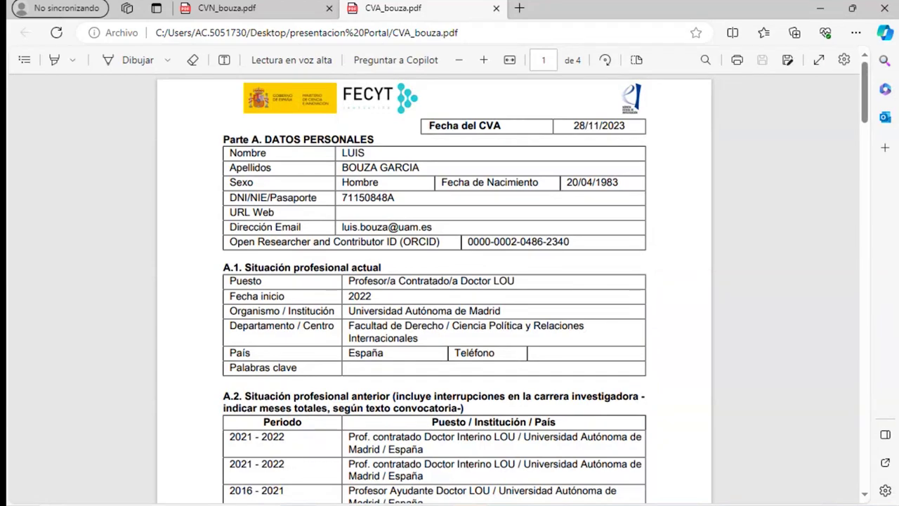
{"action": "left_click", "coordinate": [885, 8]}
{"action": "scroll", "coordinate": [590, 306], "scroll_direction": "up", "scroll_amount": 5}
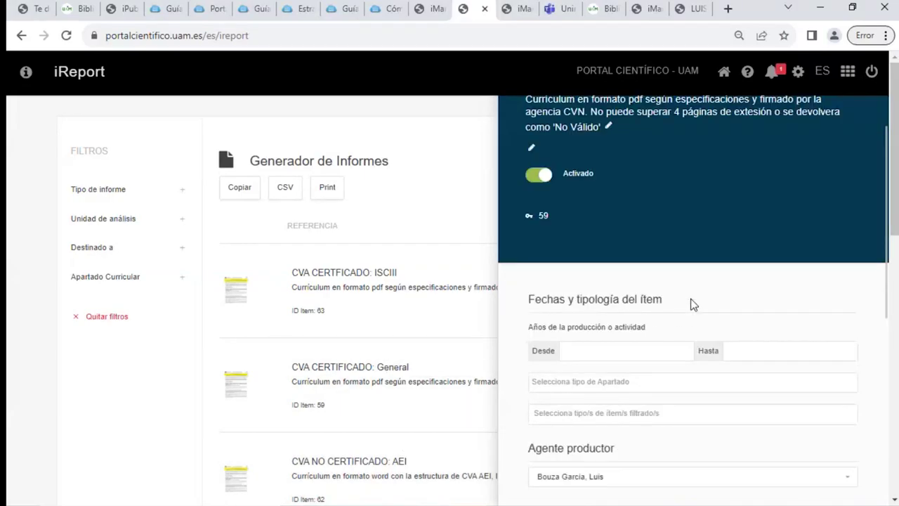
Close the report settings panel and replace the search term with 'bibliometrico'
{"action": "scroll", "coordinate": [724, 186], "scroll_direction": "up", "scroll_amount": 1}
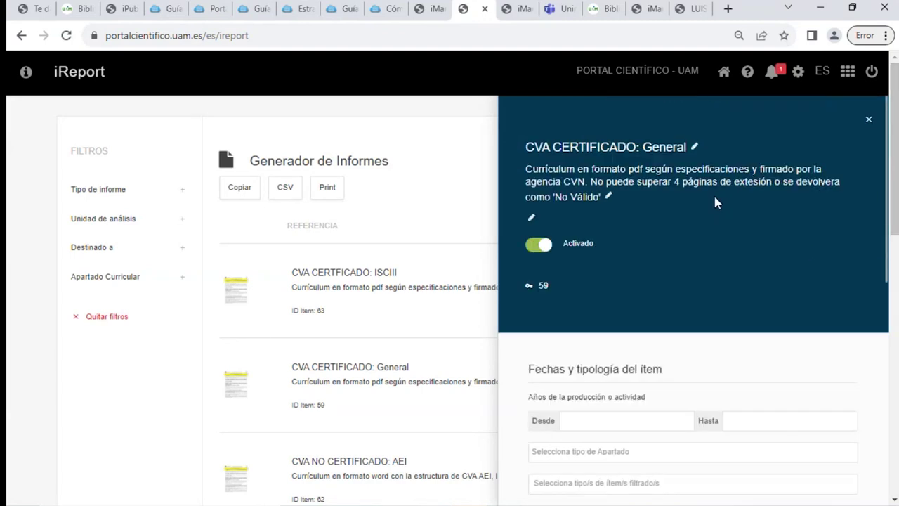
{"action": "left_click", "coordinate": [869, 125]}
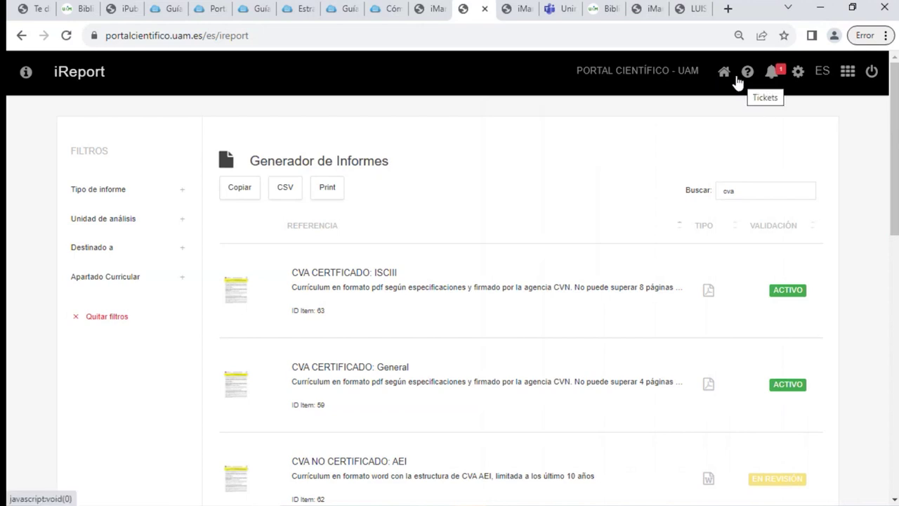
{"action": "double_click", "coordinate": [741, 187]}
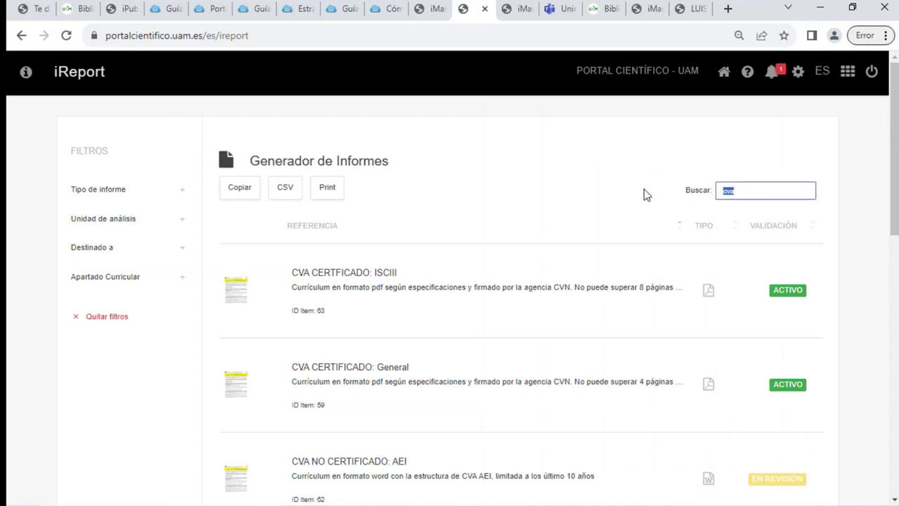
{"action": "type", "text": "bibliometrico"}
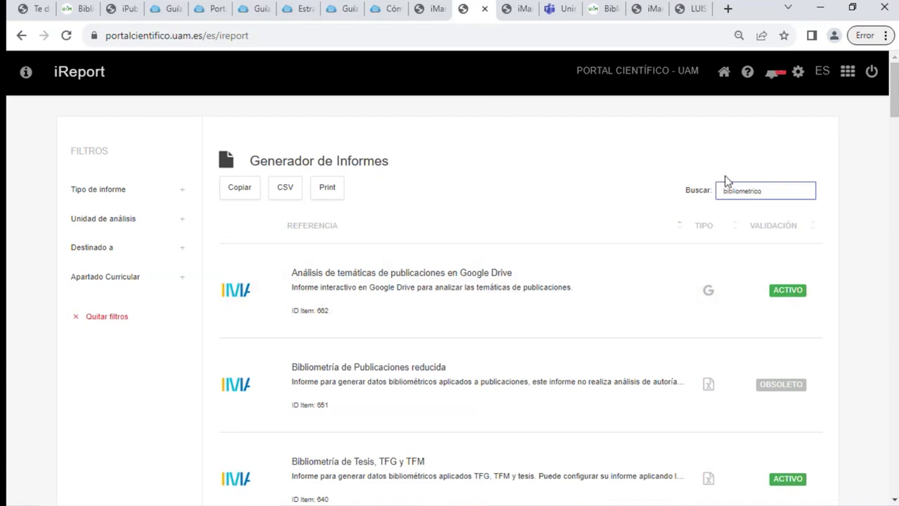
Open 'Informe Bibliométrico General iMarina: Publicaciones' from the filtered report list
{"action": "scroll", "coordinate": [685, 265], "scroll_direction": "down", "scroll_amount": 2}
{"action": "scroll", "coordinate": [508, 474], "scroll_direction": "down", "scroll_amount": 7}
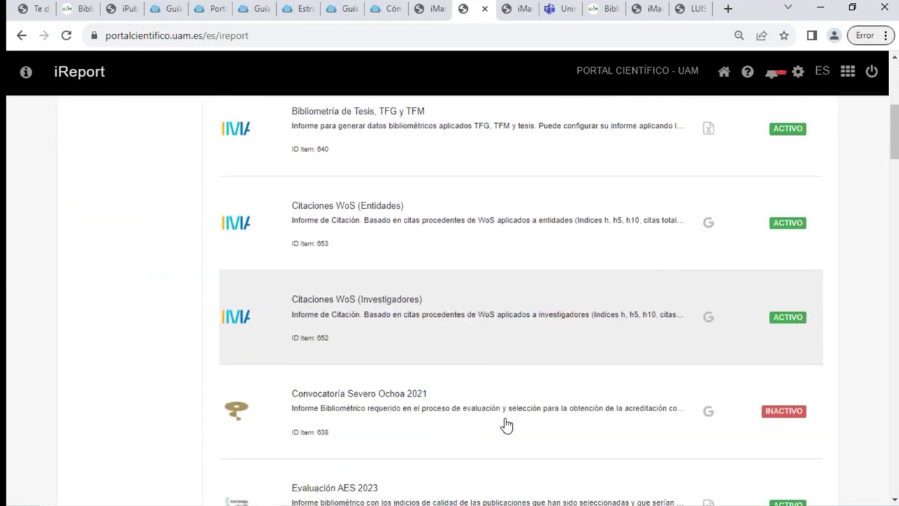
{"action": "scroll", "coordinate": [507, 425], "scroll_direction": "down", "scroll_amount": 6}
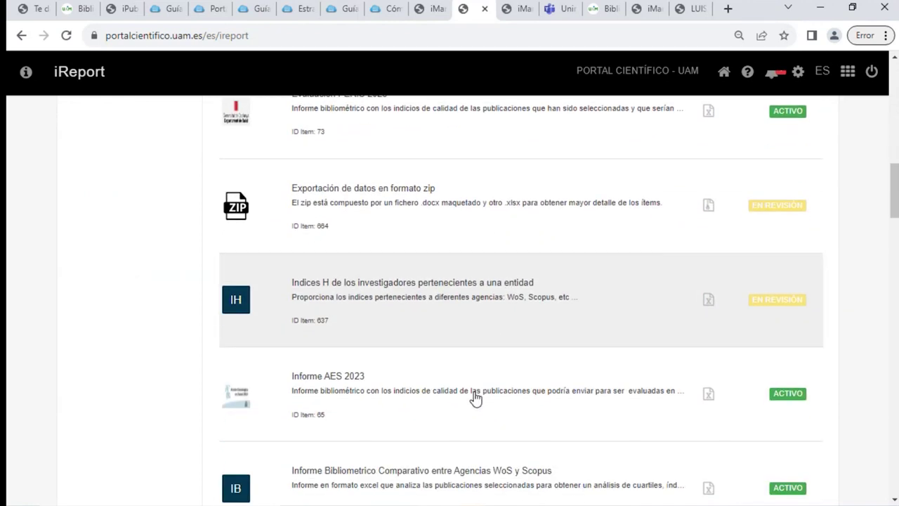
{"action": "scroll", "coordinate": [475, 398], "scroll_direction": "down", "scroll_amount": 4}
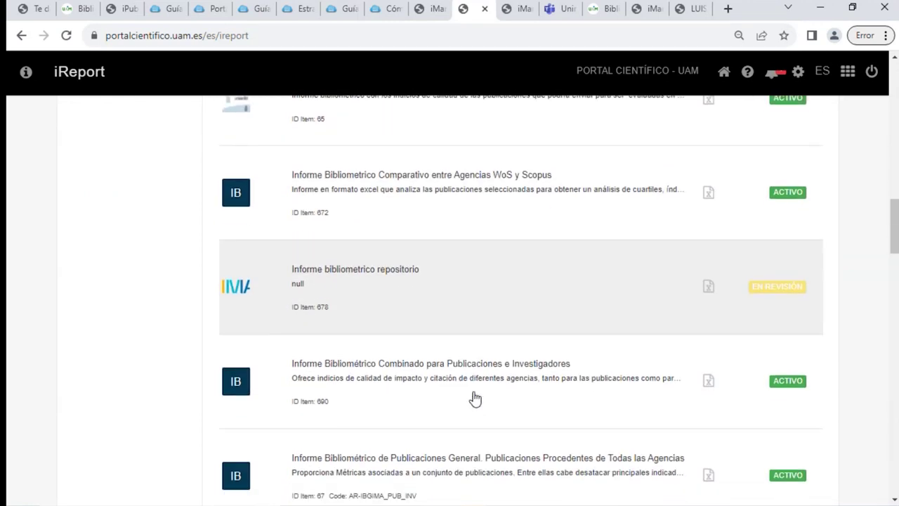
{"action": "scroll", "coordinate": [475, 399], "scroll_direction": "down", "scroll_amount": 1}
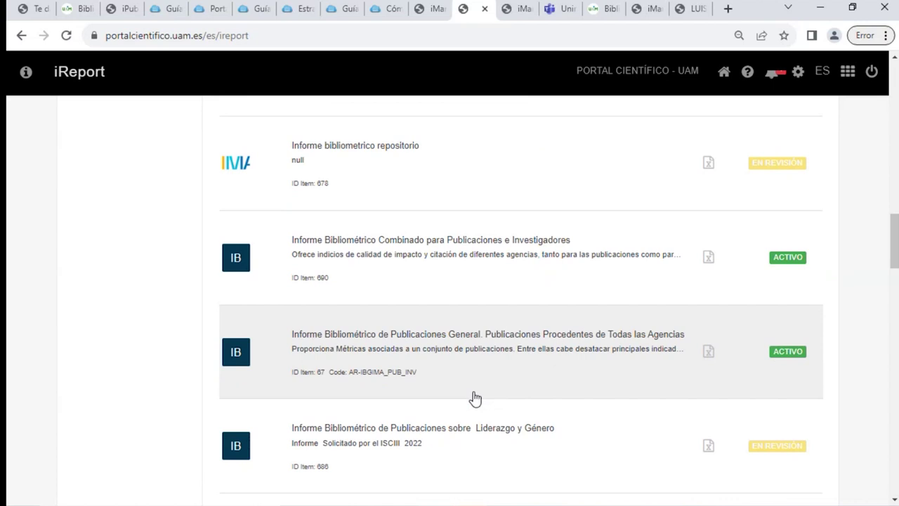
{"action": "scroll", "coordinate": [476, 398], "scroll_direction": "down", "scroll_amount": 4}
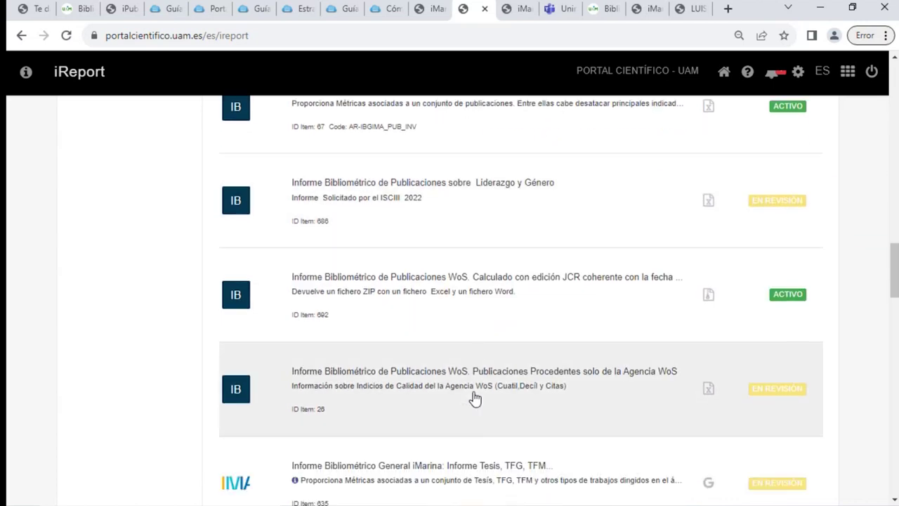
{"action": "scroll", "coordinate": [476, 399], "scroll_direction": "down", "scroll_amount": 5}
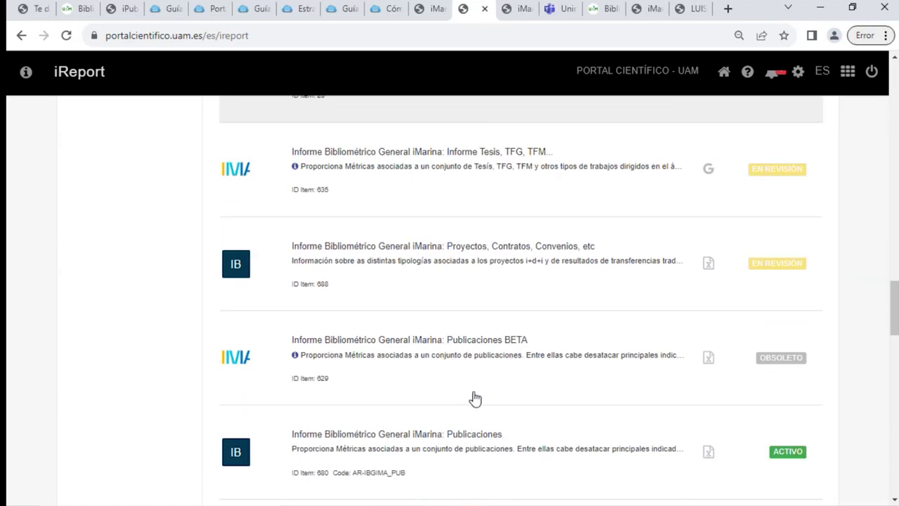
{"action": "scroll", "coordinate": [476, 399], "scroll_direction": "down", "scroll_amount": 2}
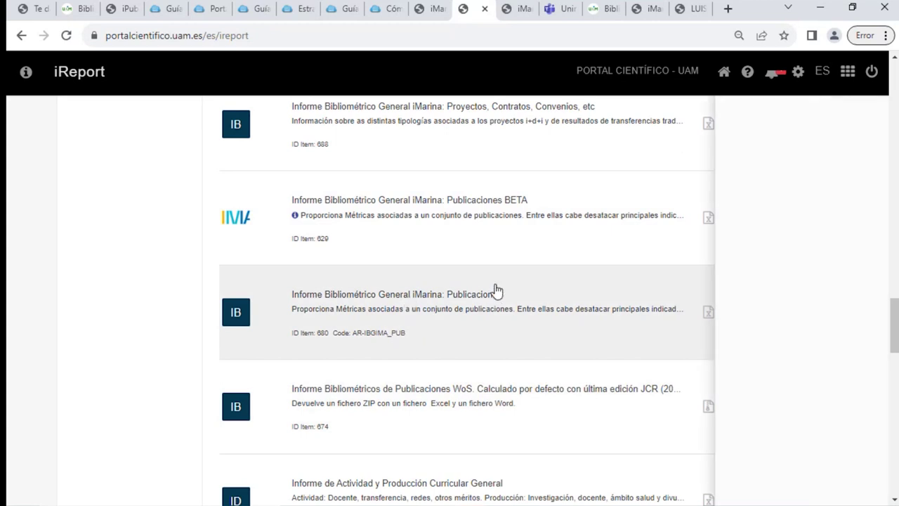
{"action": "left_click", "coordinate": [496, 290]}
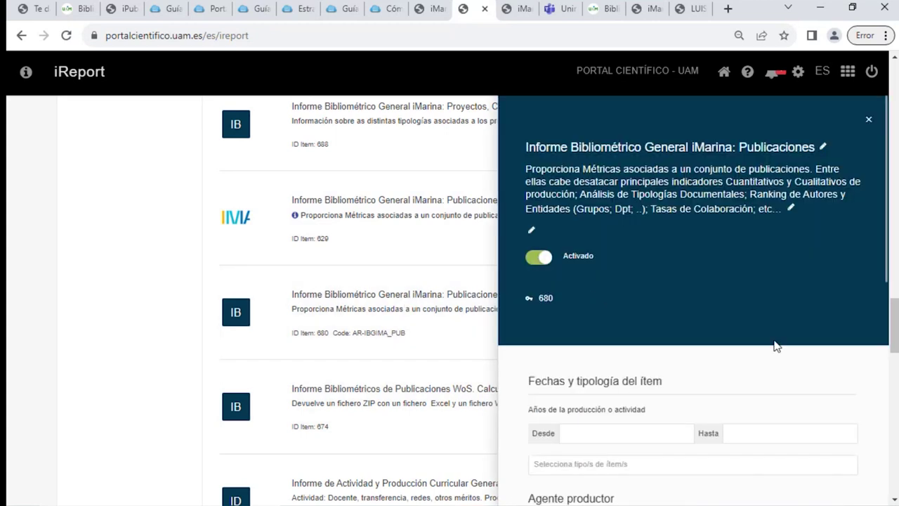
Set the report's production years from 2017 (Desde) to 2022 (Hasta)
{"action": "left_click", "coordinate": [613, 426]}
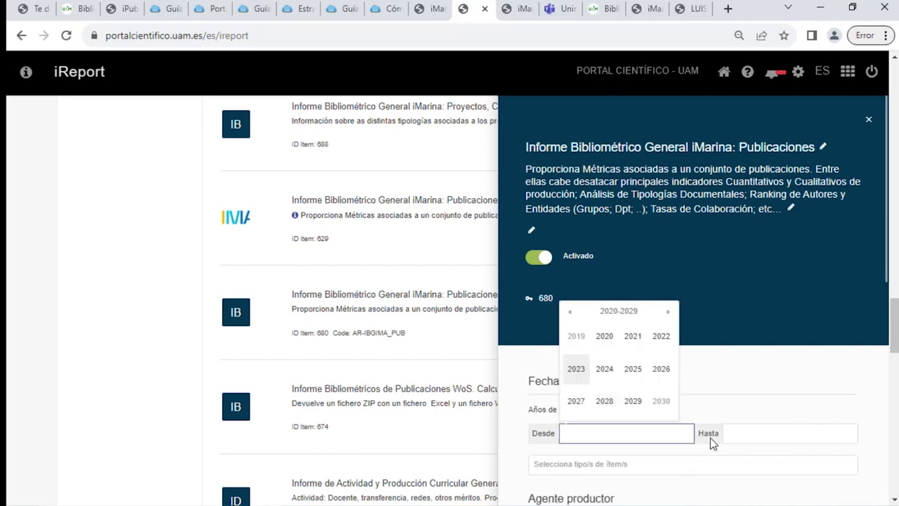
{"action": "left_click", "coordinate": [570, 311]}
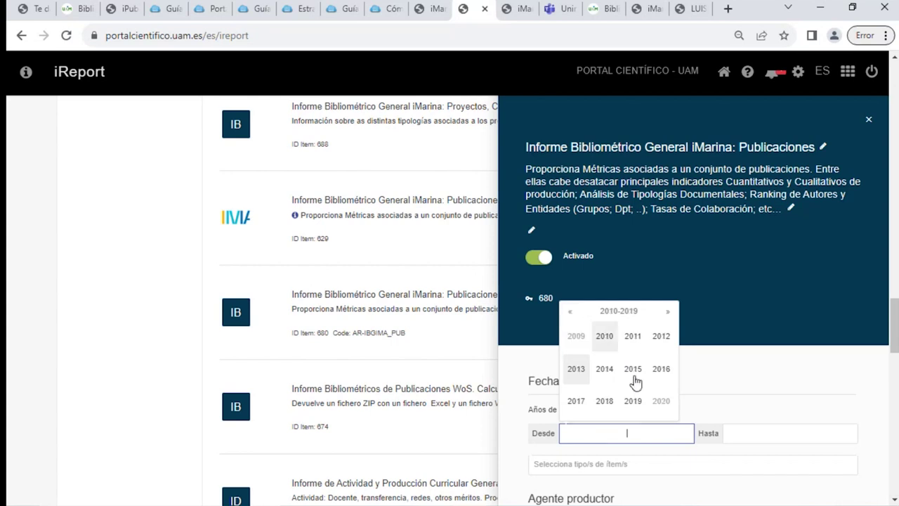
{"action": "left_click", "coordinate": [578, 402]}
{"action": "left_click", "coordinate": [812, 434]}
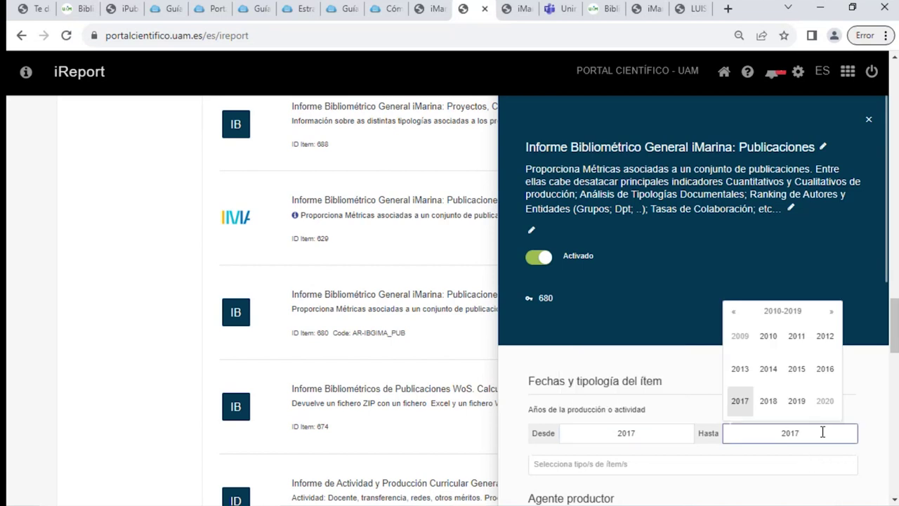
{"action": "key", "text": "BackSpace"}
{"action": "key", "text": "BackSpace"}
{"action": "type", "text": "22"}
{"action": "scroll", "coordinate": [718, 403], "scroll_direction": "down", "scroll_amount": 2}
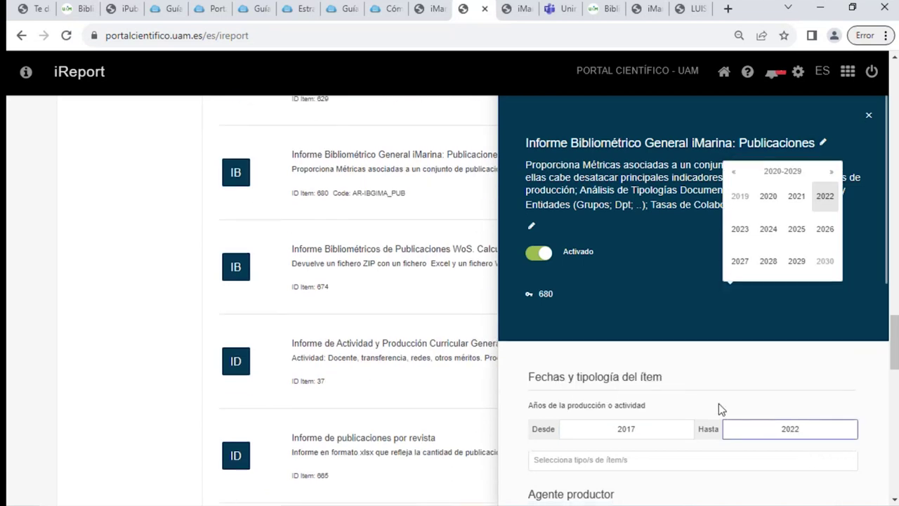
{"action": "left_click", "coordinate": [555, 386]}
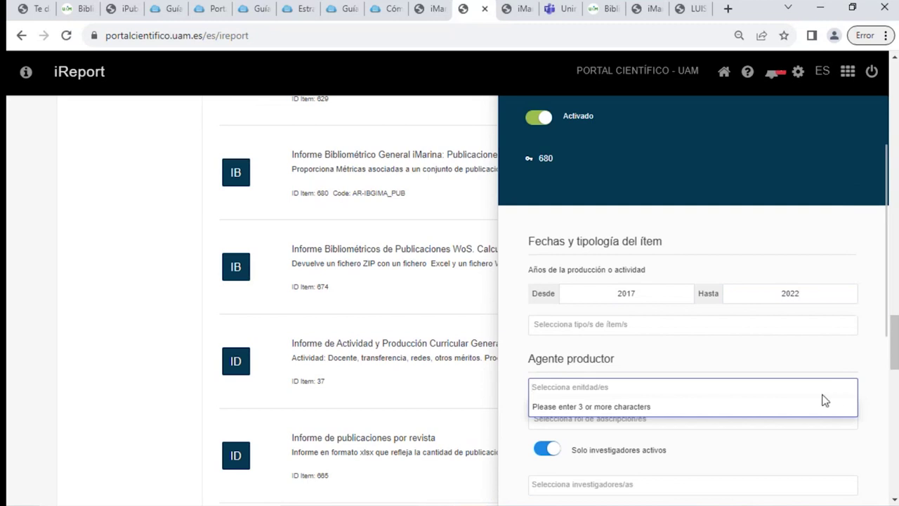
{"action": "left_click", "coordinate": [823, 6]}
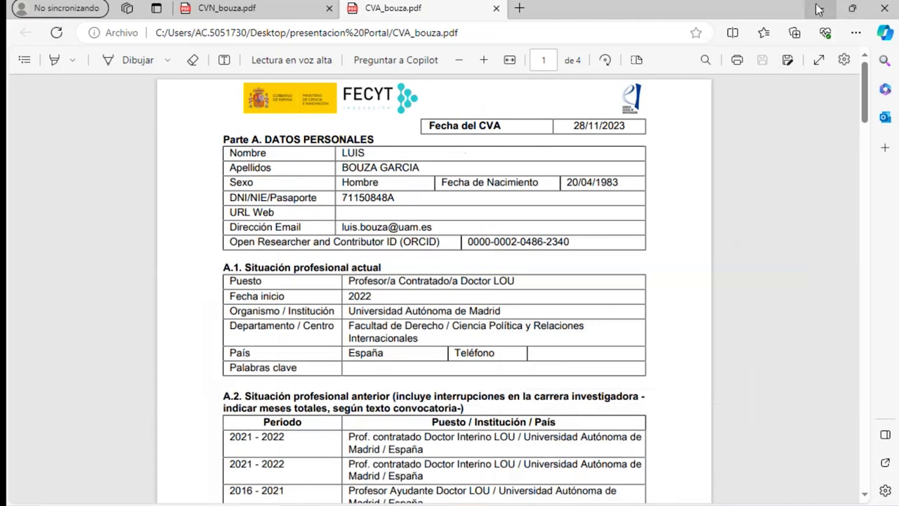
Open Informe_Bibliométrico_de_Publicaciones.xlsx from the presentacion Portal folder
{"action": "left_click", "coordinate": [818, 9]}
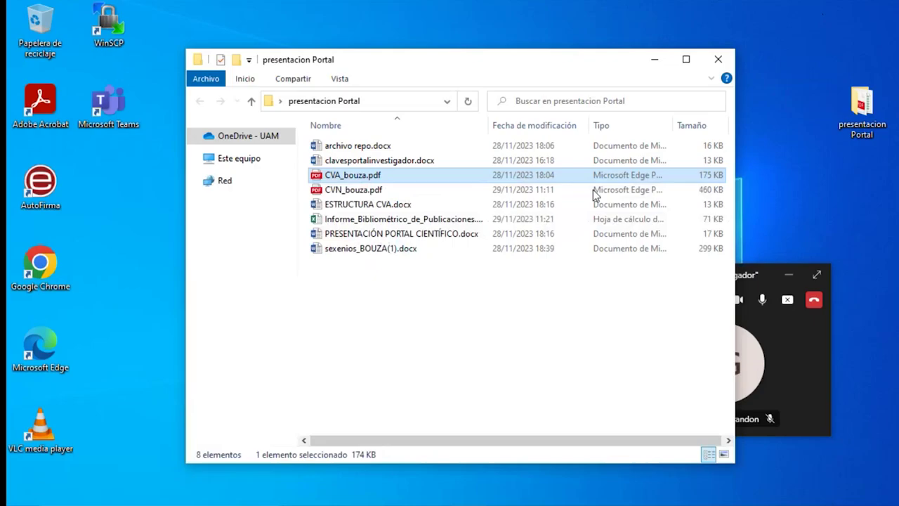
{"action": "left_click", "coordinate": [375, 223]}
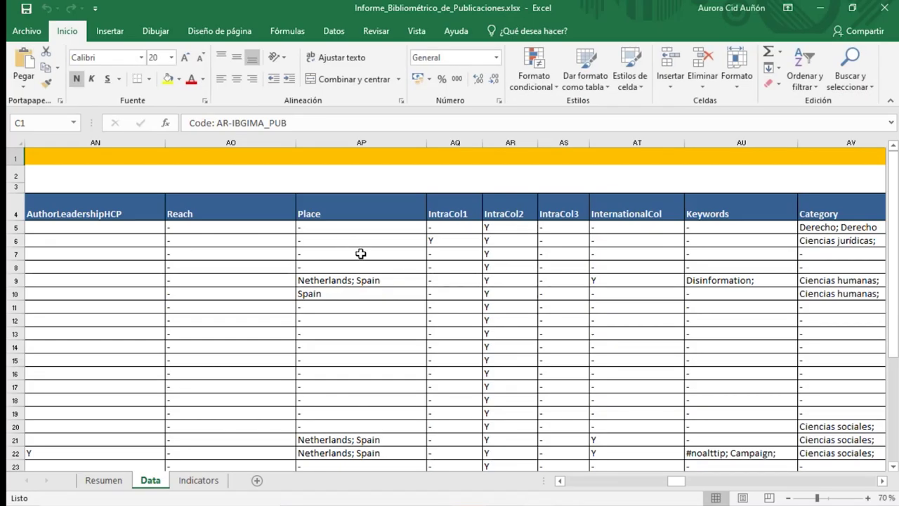
{"action": "left_click_drag", "start_coordinate": [678, 482], "coordinate": [576, 482]}
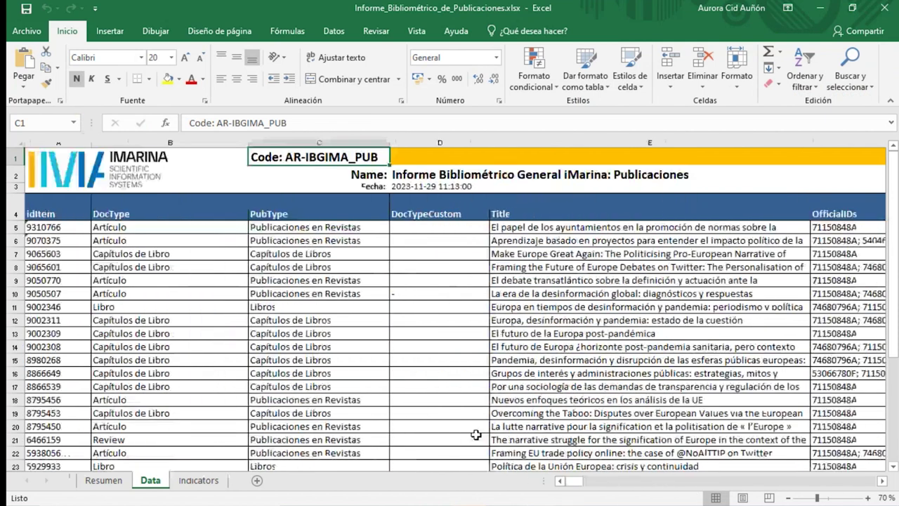
{"action": "left_click", "coordinate": [883, 482]}
{"action": "left_click", "coordinate": [883, 482]}
{"action": "left_click", "coordinate": [883, 482]}
{"action": "left_click", "coordinate": [883, 482]}
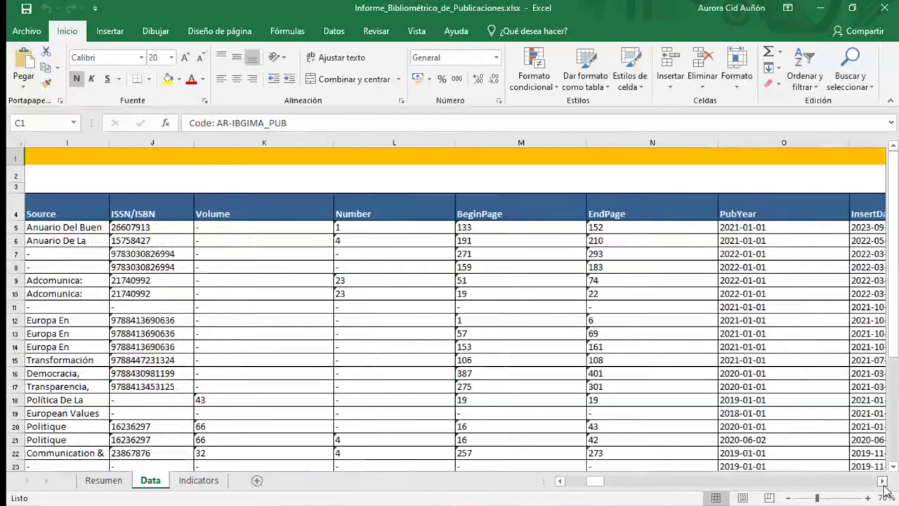
{"action": "left_click", "coordinate": [883, 482]}
{"action": "left_click", "coordinate": [883, 482]}
{"action": "left_click", "coordinate": [883, 482]}
{"action": "left_click", "coordinate": [883, 482]}
{"action": "left_click", "coordinate": [883, 482]}
{"action": "left_click", "coordinate": [883, 482]}
{"action": "left_click", "coordinate": [883, 482]}
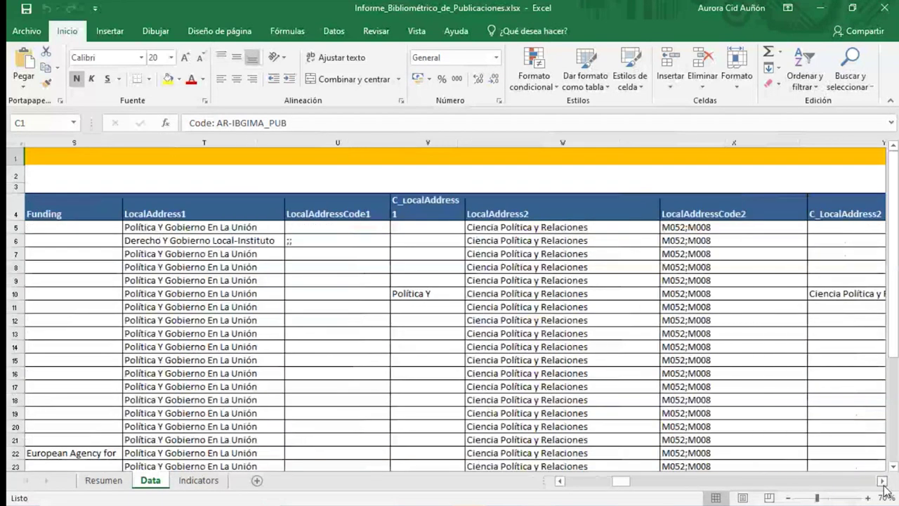
{"action": "left_click", "coordinate": [883, 482]}
{"action": "left_click", "coordinate": [883, 482]}
{"action": "left_click", "coordinate": [883, 482]}
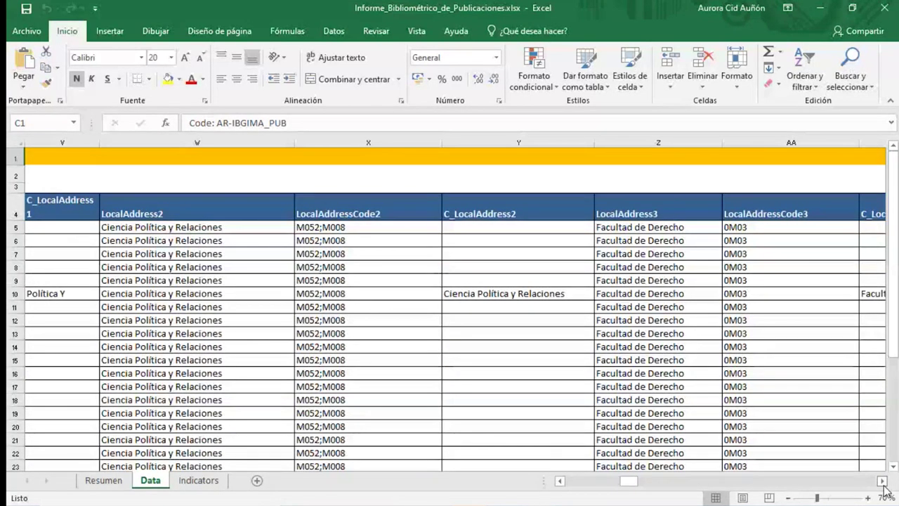
{"action": "left_click", "coordinate": [883, 482]}
{"action": "left_click", "coordinate": [883, 482]}
{"action": "left_click", "coordinate": [883, 482]}
{"action": "left_click", "coordinate": [883, 482]}
{"action": "left_click", "coordinate": [883, 482]}
{"action": "left_click", "coordinate": [883, 482]}
{"action": "left_click", "coordinate": [883, 482]}
{"action": "left_click", "coordinate": [883, 482]}
{"action": "left_click", "coordinate": [883, 482]}
{"action": "left_click", "coordinate": [883, 482]}
{"action": "left_click", "coordinate": [883, 482]}
{"action": "left_click", "coordinate": [883, 482]}
{"action": "left_click", "coordinate": [883, 482]}
{"action": "left_click", "coordinate": [883, 482]}
{"action": "left_click", "coordinate": [883, 482]}
{"action": "left_click", "coordinate": [883, 482]}
{"action": "left_click", "coordinate": [883, 482]}
{"action": "left_click", "coordinate": [884, 482]}
{"action": "left_click", "coordinate": [884, 482]}
{"action": "left_click", "coordinate": [883, 482]}
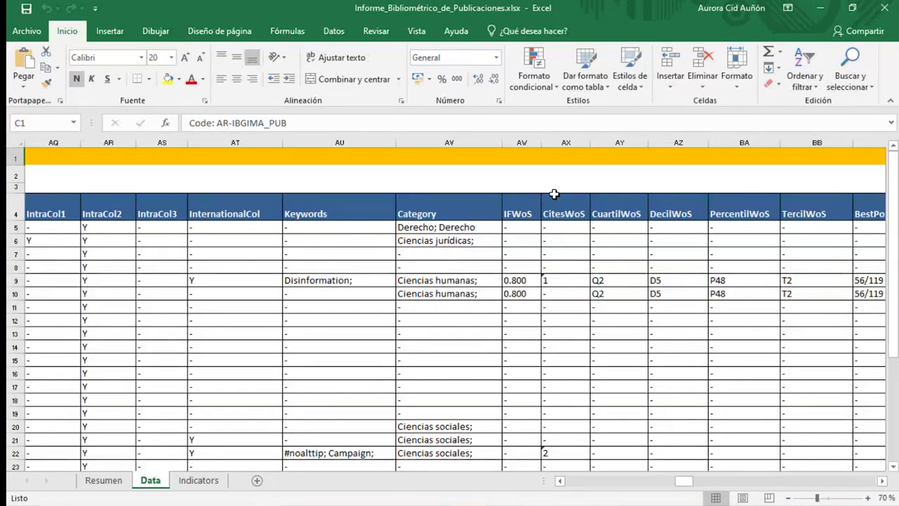
{"action": "left_click", "coordinate": [882, 481]}
{"action": "left_click", "coordinate": [882, 481]}
{"action": "left_click", "coordinate": [883, 482]}
{"action": "left_click", "coordinate": [882, 482]}
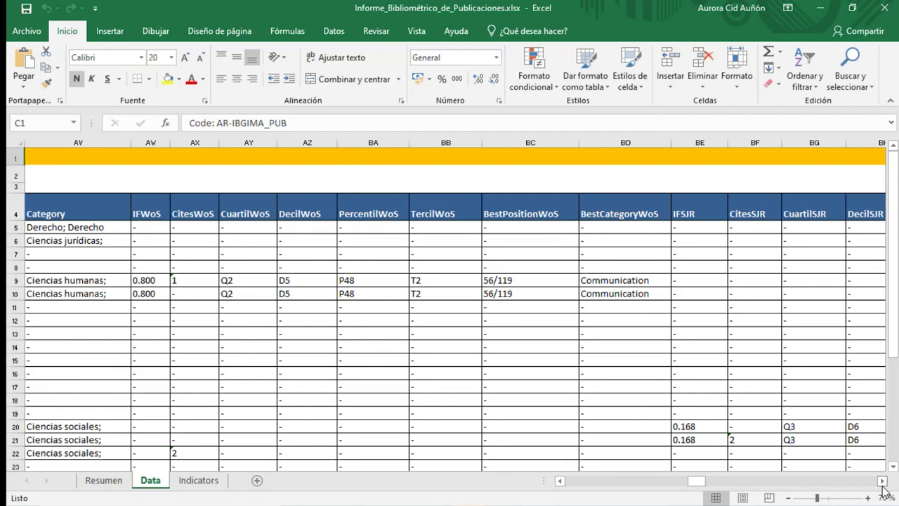
{"action": "left_click_drag", "start_coordinate": [883, 483], "coordinate": [883, 483]}
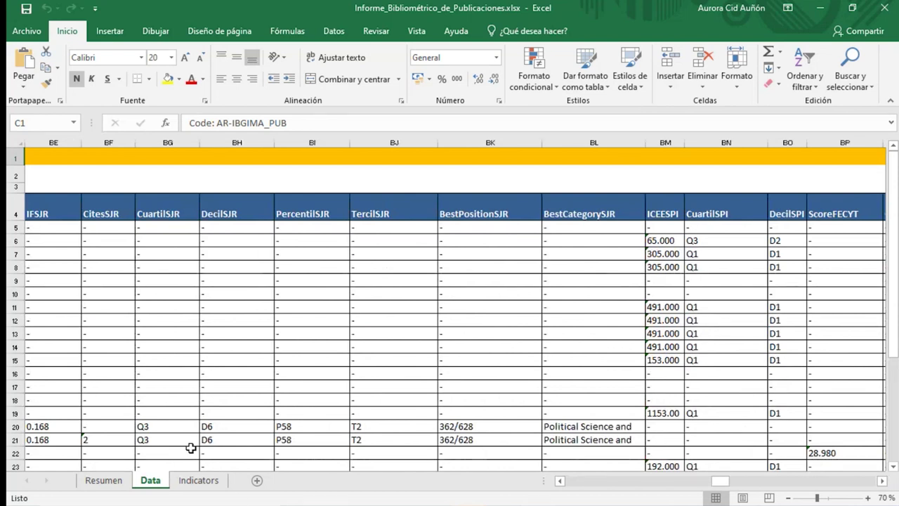
{"action": "left_click_drag", "start_coordinate": [883, 483], "coordinate": [884, 483]}
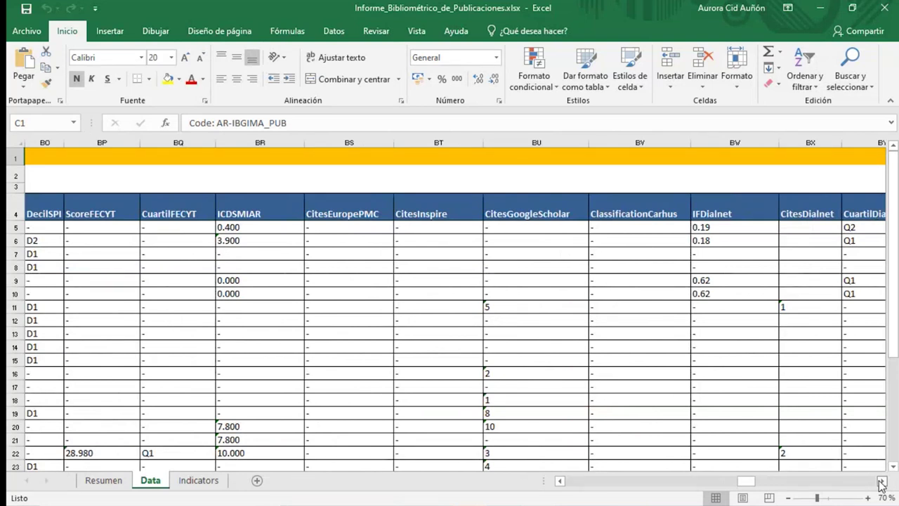
{"action": "left_click_drag", "start_coordinate": [884, 483], "coordinate": [883, 484]}
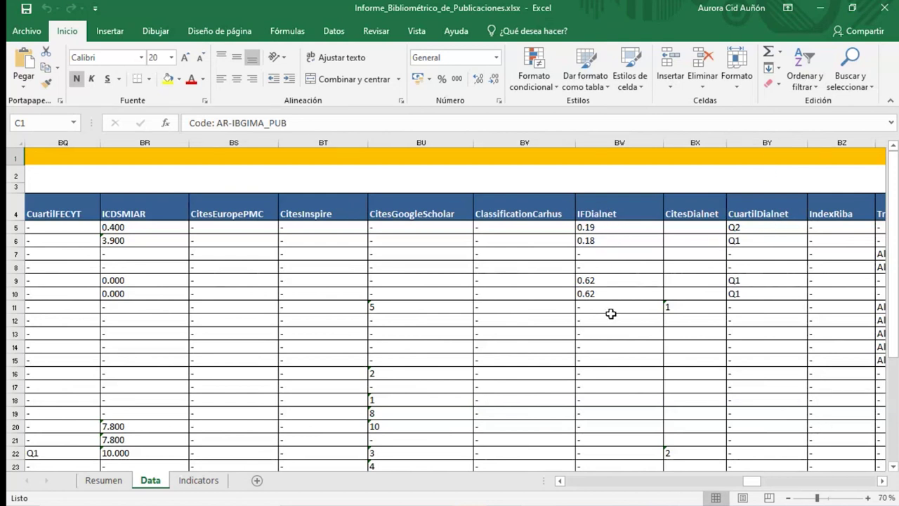
{"action": "left_click", "coordinate": [883, 482]}
{"action": "left_click_drag", "start_coordinate": [883, 482], "coordinate": [883, 482]}
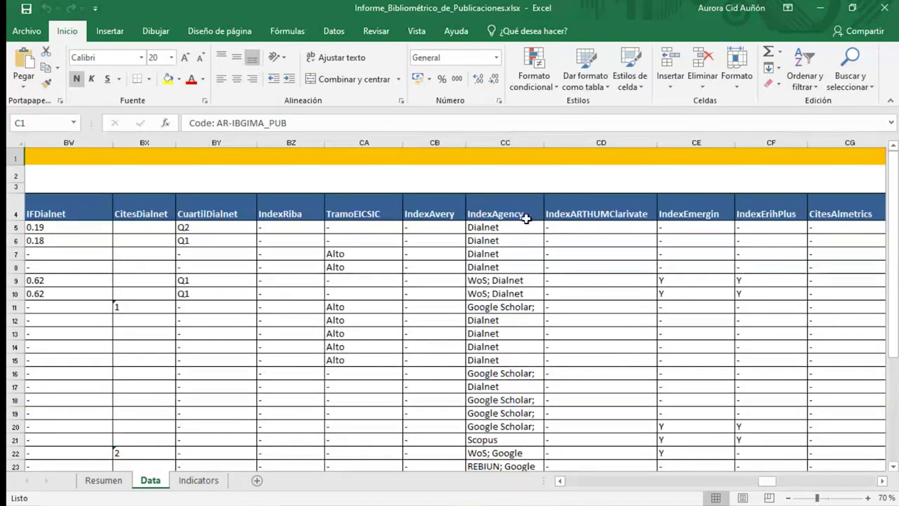
{"action": "left_click_drag", "start_coordinate": [883, 482], "coordinate": [884, 482]}
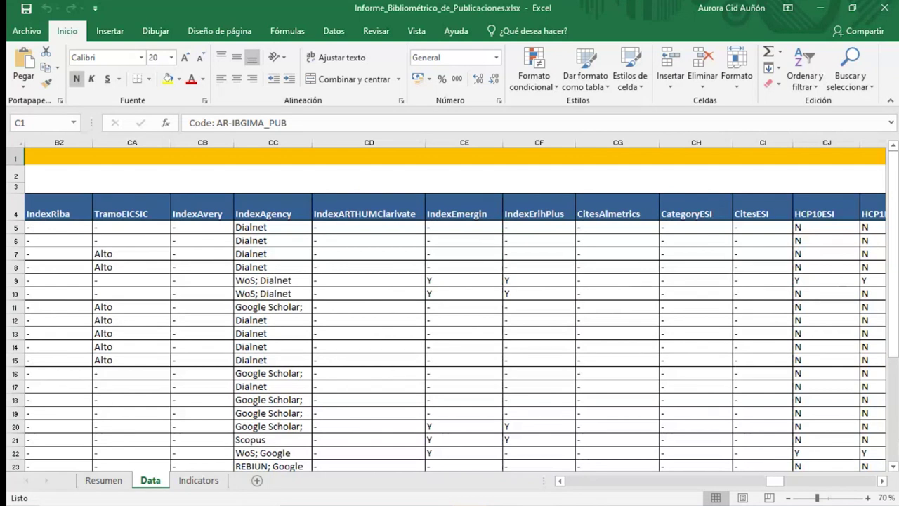